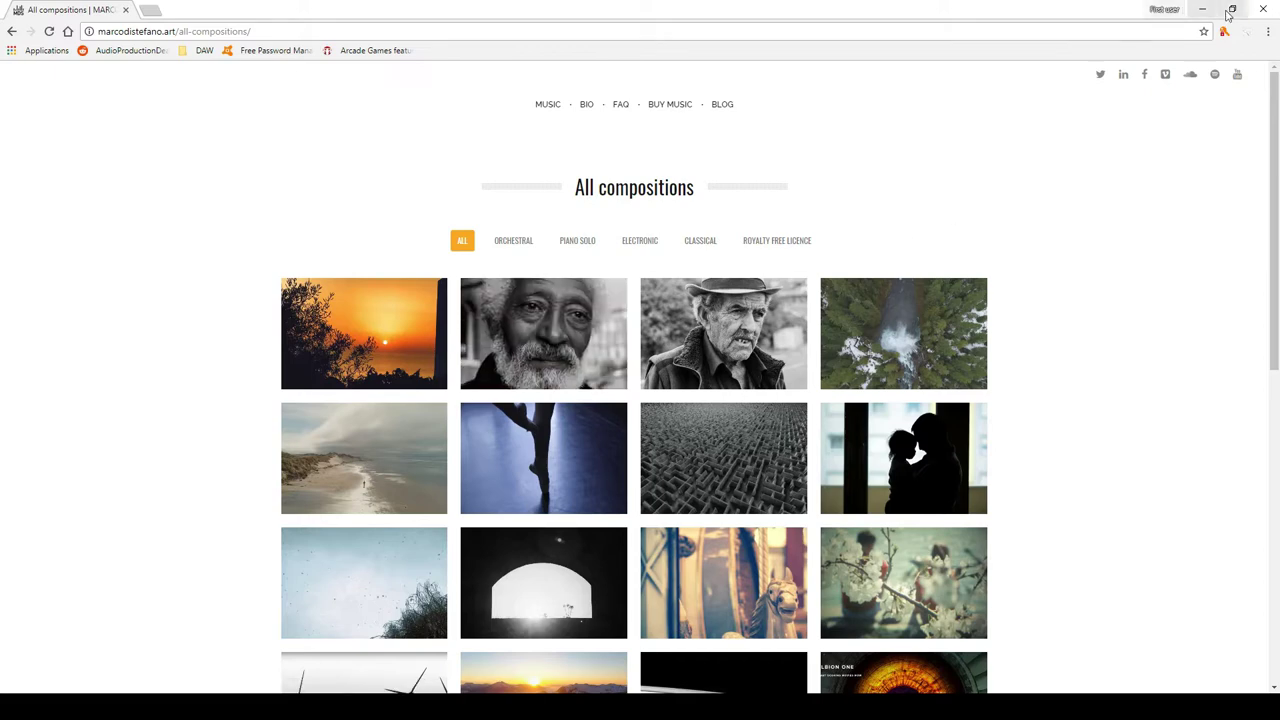
Close the browser and look over the Cubase project's tracks, from the MIDI tracks down to the strings.
{"action": "left_click", "coordinate": [1262, 8]}
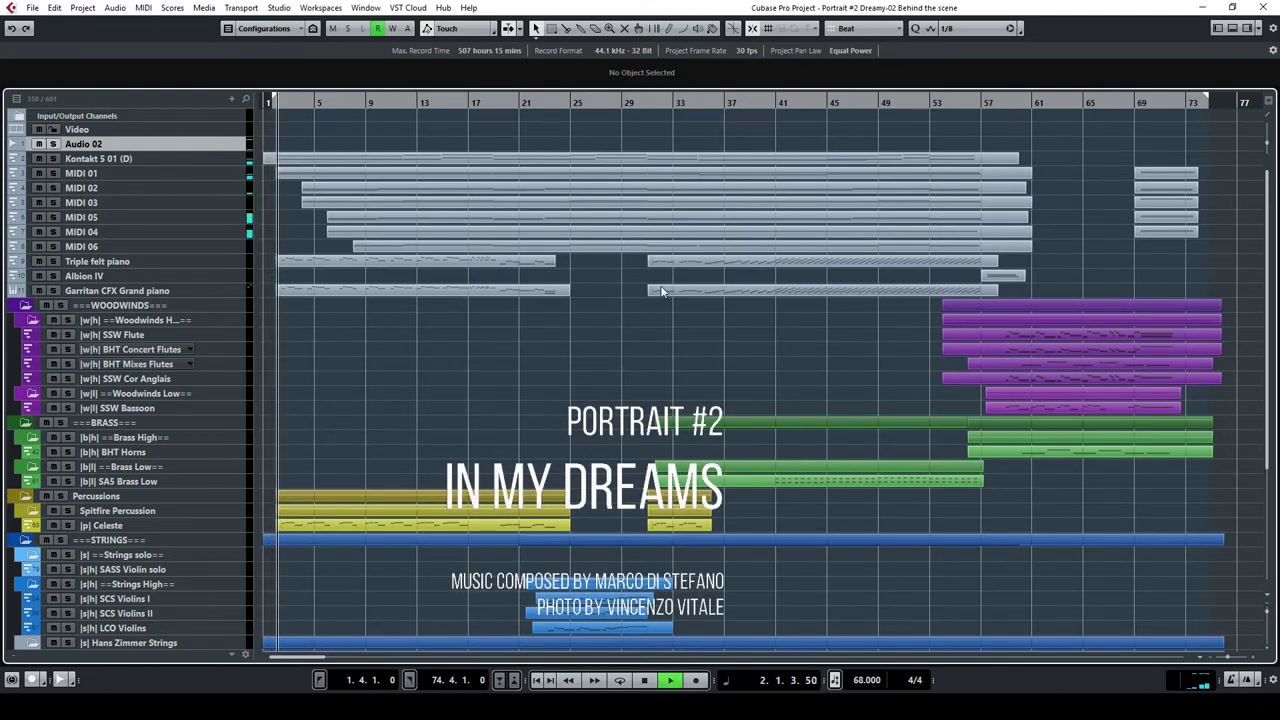
{"action": "scroll", "coordinate": [720, 296], "scroll_direction": "down", "scroll_amount": 3}
{"action": "scroll", "coordinate": [720, 296], "scroll_direction": "down", "scroll_amount": 3}
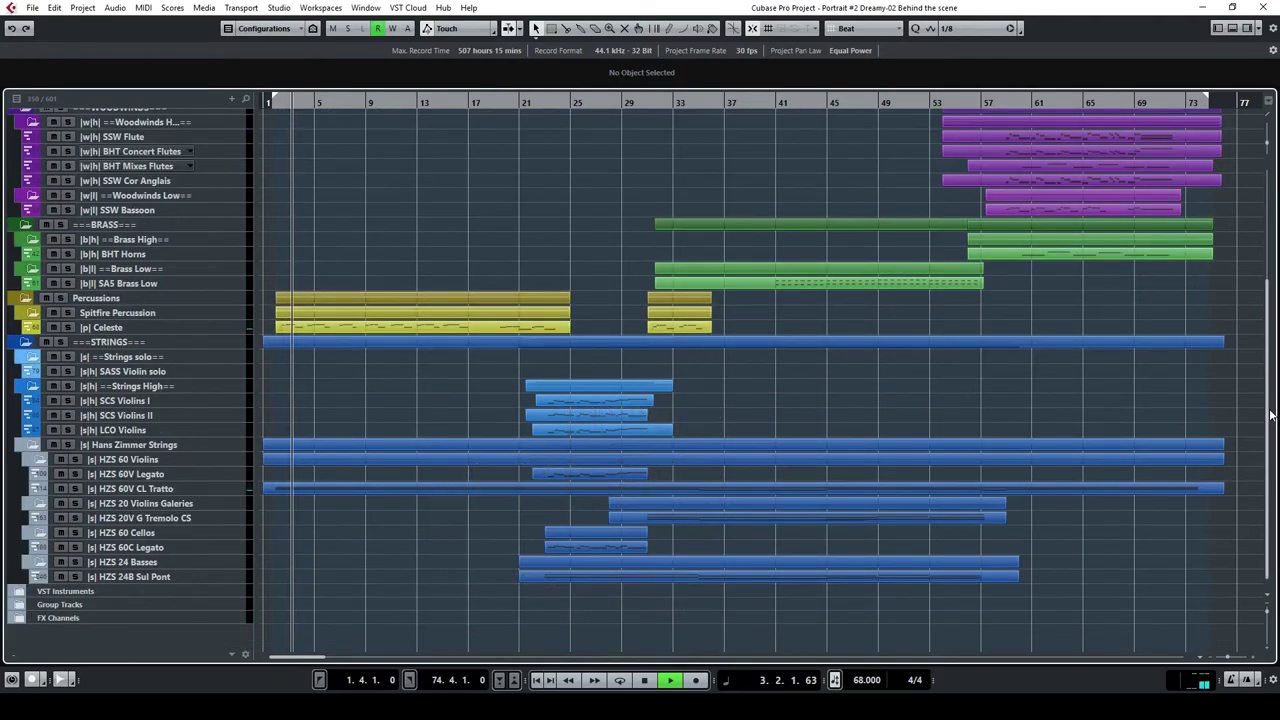
{"action": "left_click_drag", "start_coordinate": [1272, 415], "coordinate": [1268, 317]}
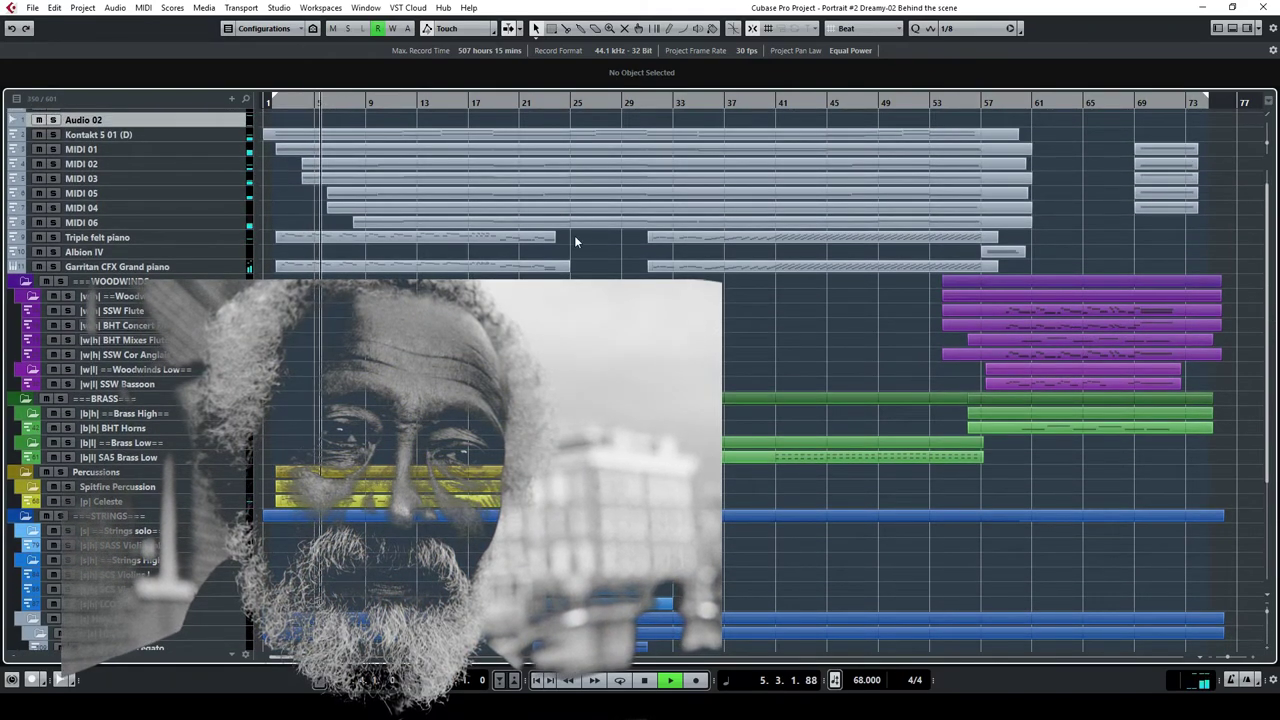
Show the VST instruments rack and view the Garritan CFX Grand piano's plug-in window, closing it after inspection.
{"action": "left_click", "coordinate": [1245, 30]}
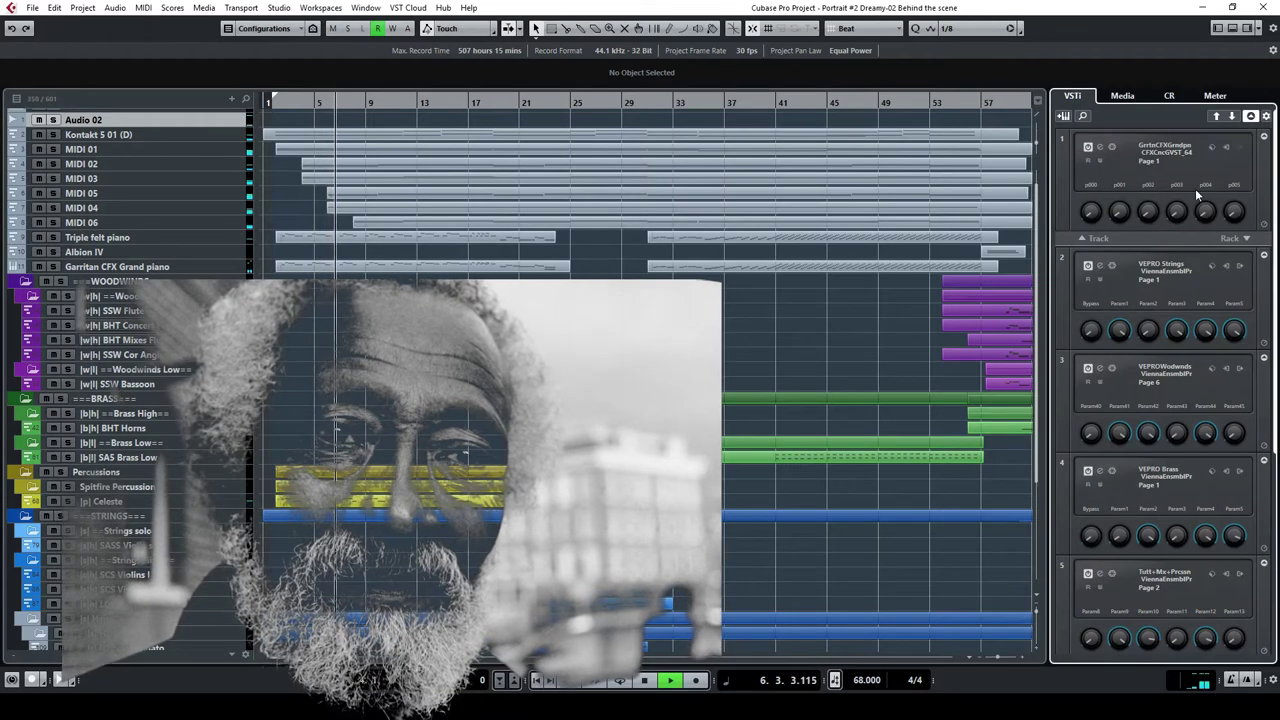
{"action": "left_click", "coordinate": [1100, 148]}
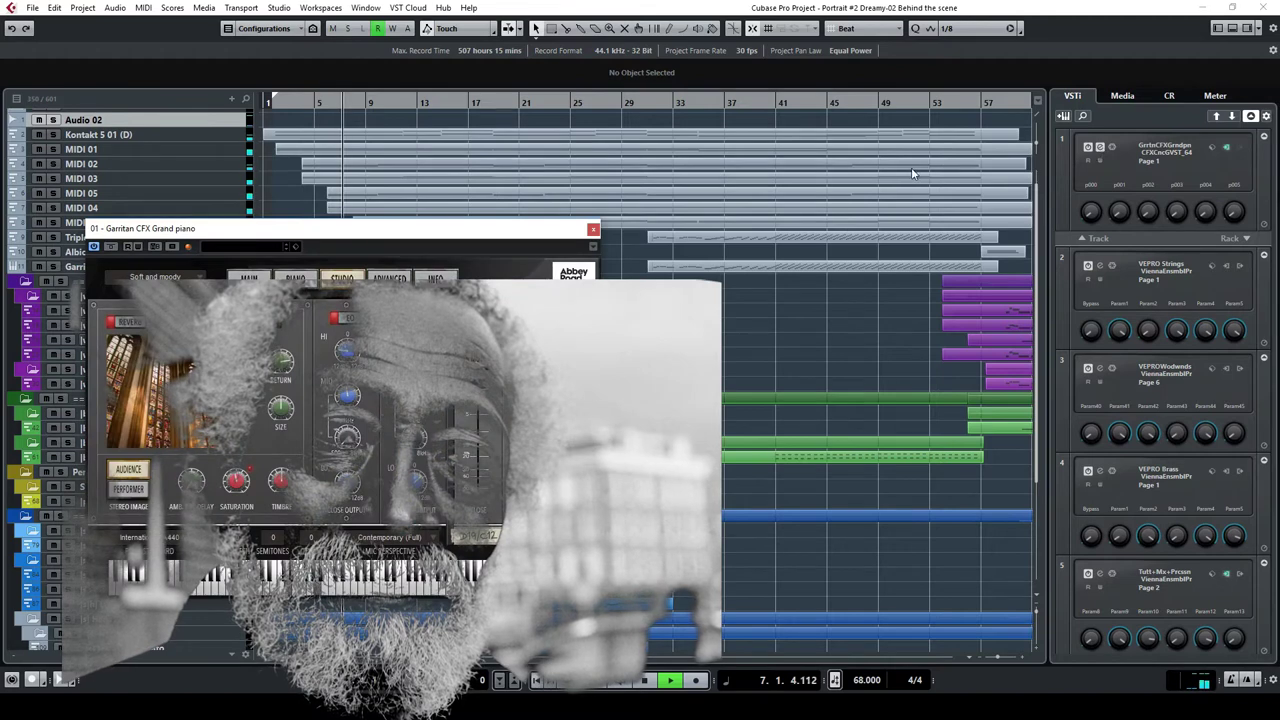
{"action": "left_click", "coordinate": [593, 231]}
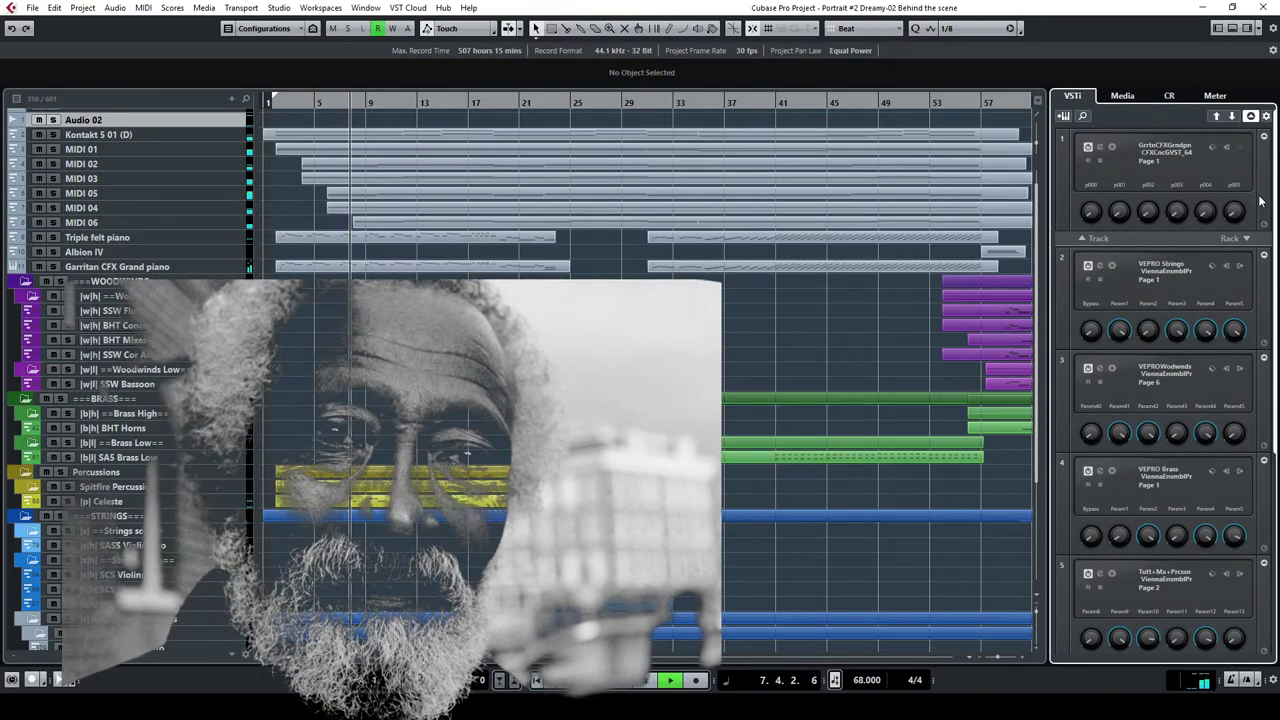
Inspect Kontakt 5's loaded patches, expand "a - Chamber - 12 Sul Tasto Pulse", and close Kontakt along with the instruments rack.
{"action": "scroll", "coordinate": [1160, 420], "scroll_direction": "down", "scroll_amount": 5}
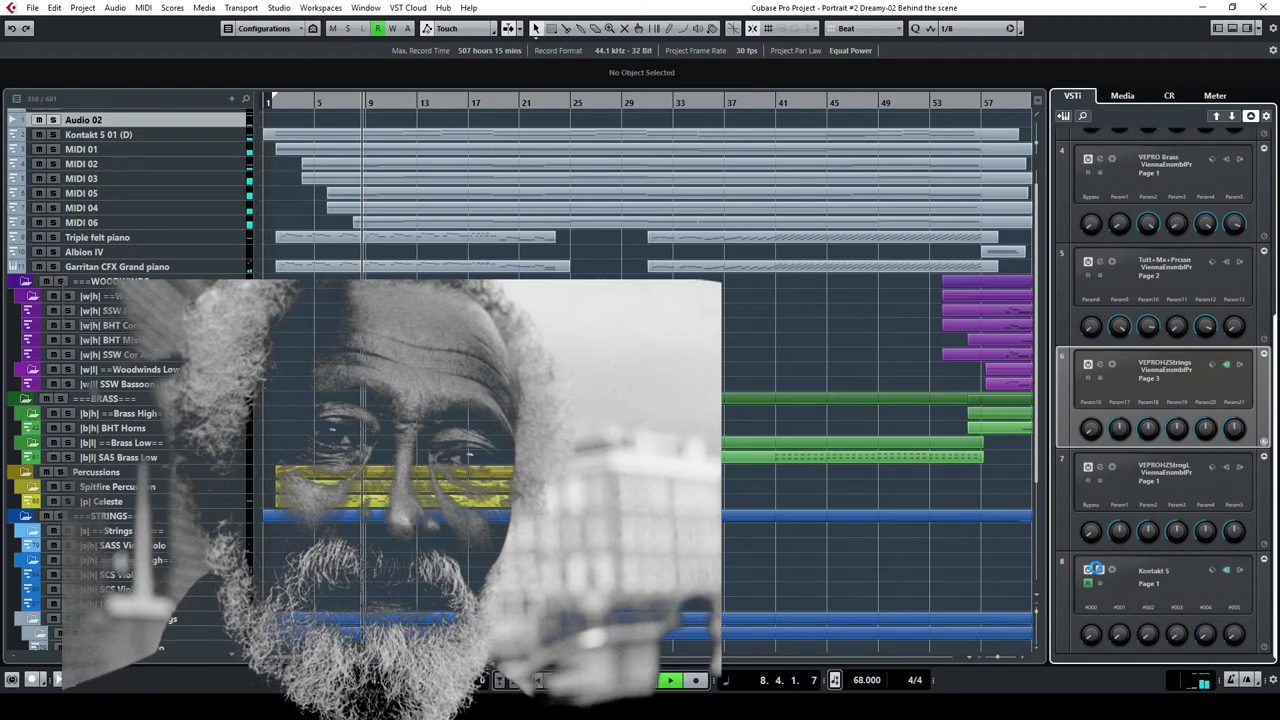
{"action": "left_click", "coordinate": [1094, 568]}
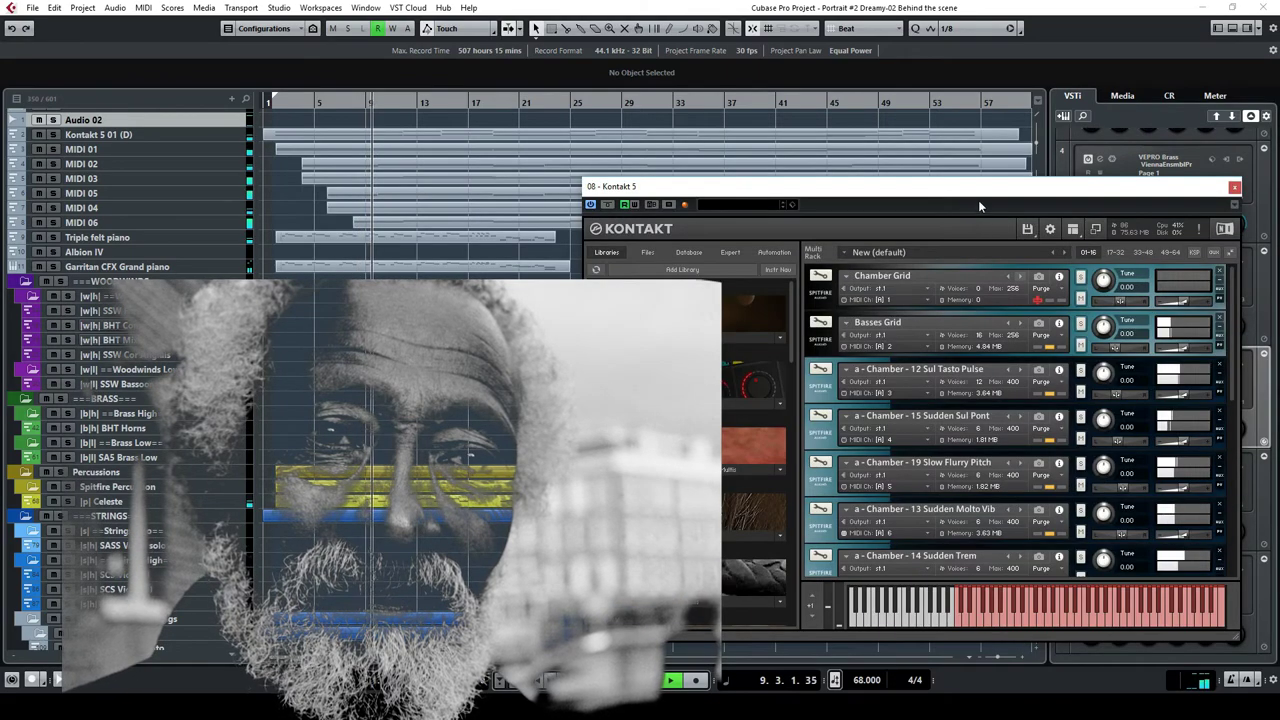
{"action": "left_click_drag", "start_coordinate": [985, 195], "coordinate": [992, 85]}
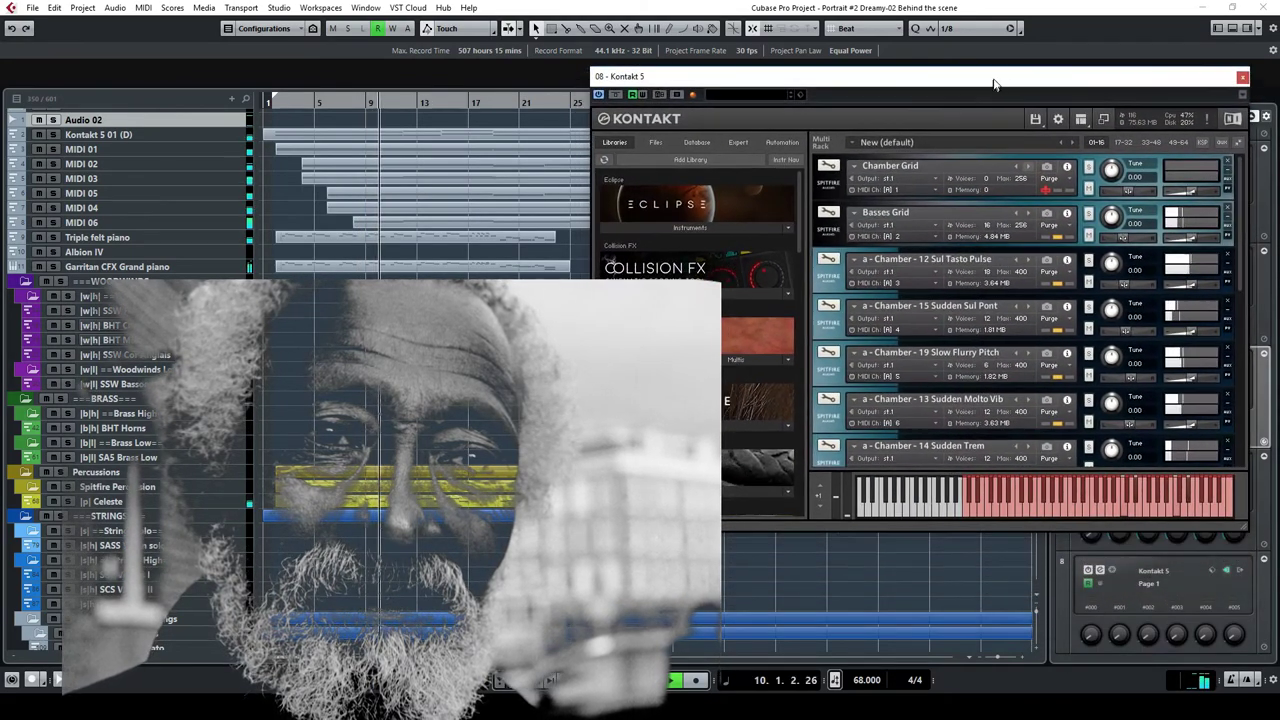
{"action": "scroll", "coordinate": [1236, 215], "scroll_direction": "down", "scroll_amount": 3}
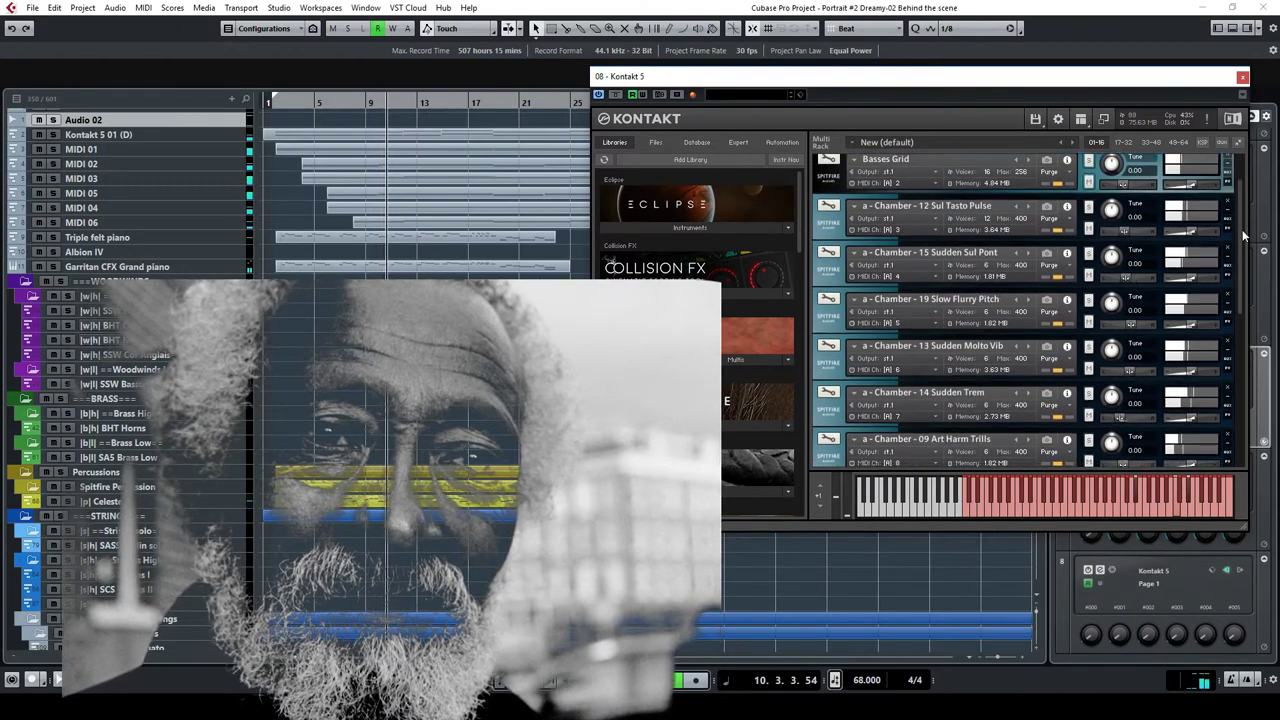
{"action": "left_click", "coordinate": [828, 212]}
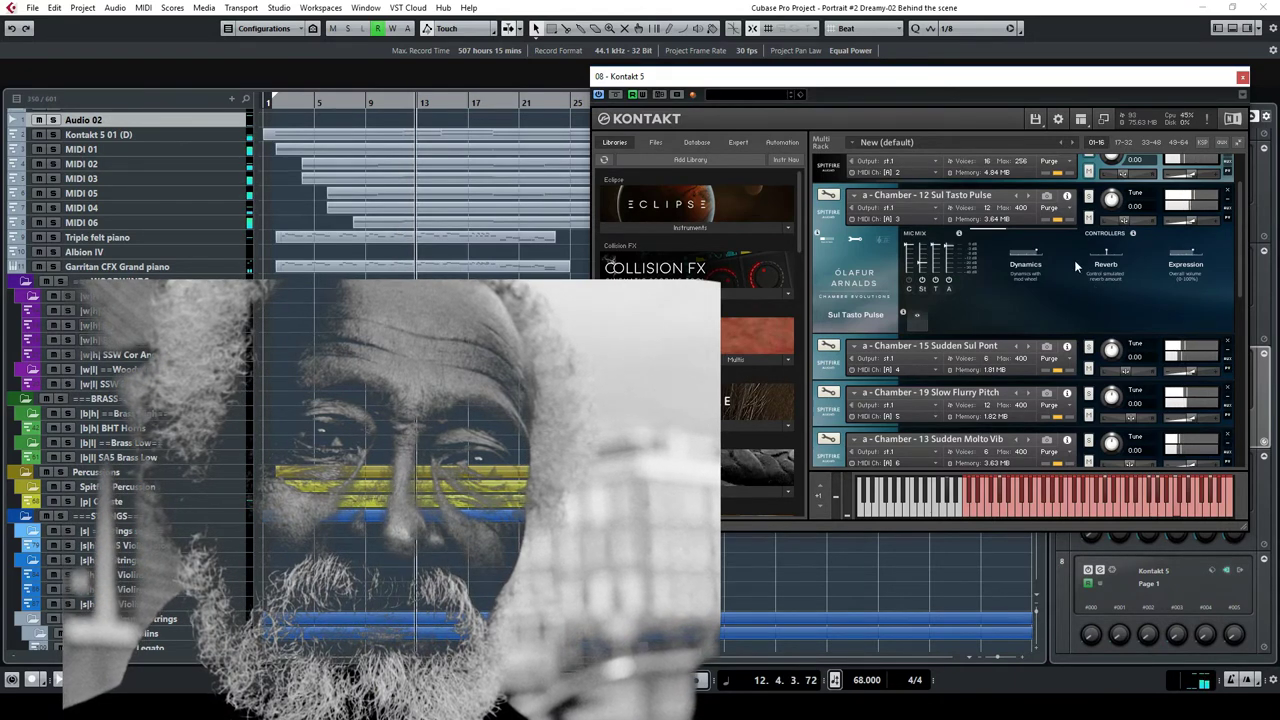
{"action": "left_click", "coordinate": [1242, 77]}
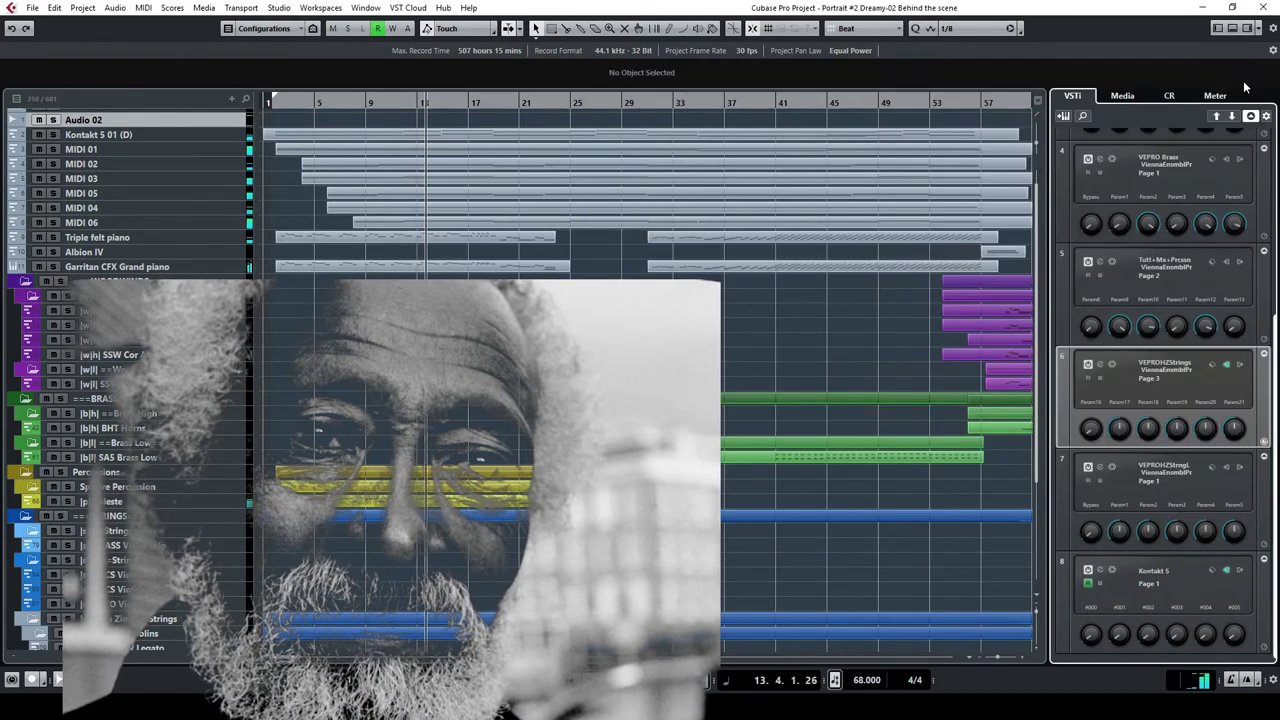
{"action": "left_click", "coordinate": [1247, 30]}
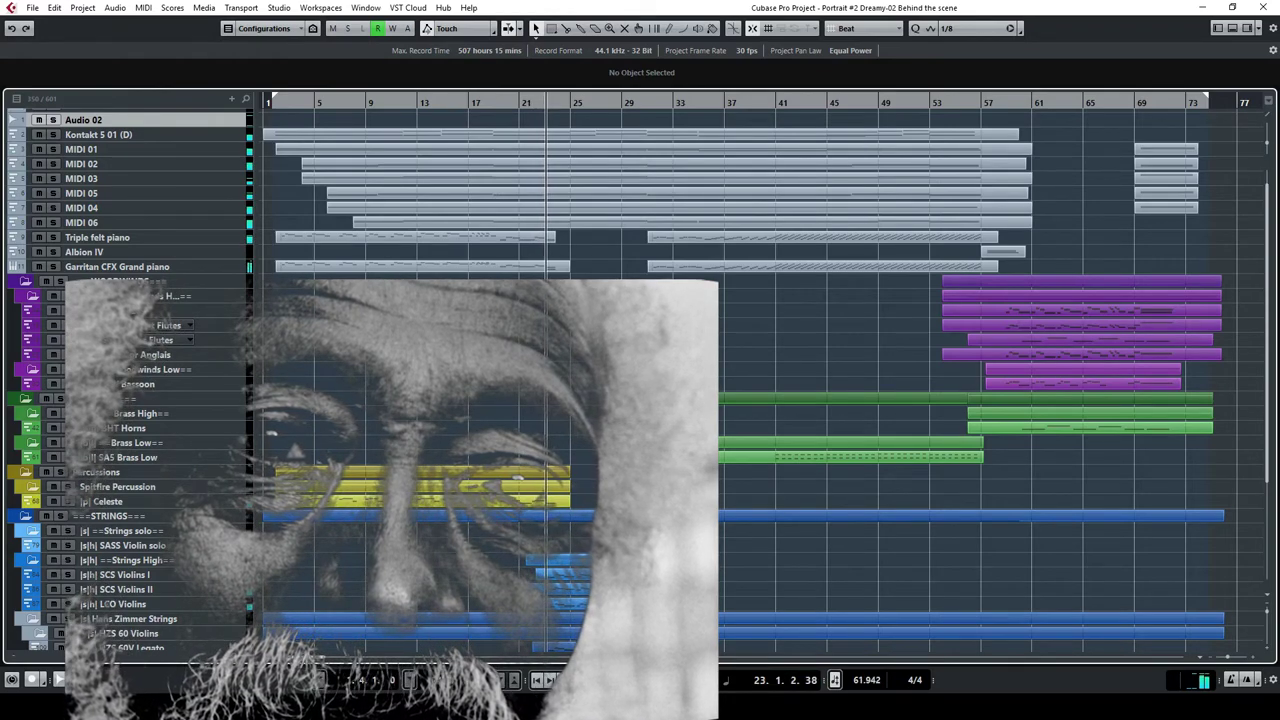
Examine the woodwind, brass, percussion and string parts across the arrangement as the piece plays.
{"action": "scroll", "coordinate": [760, 380], "scroll_direction": "down", "scroll_amount": 4}
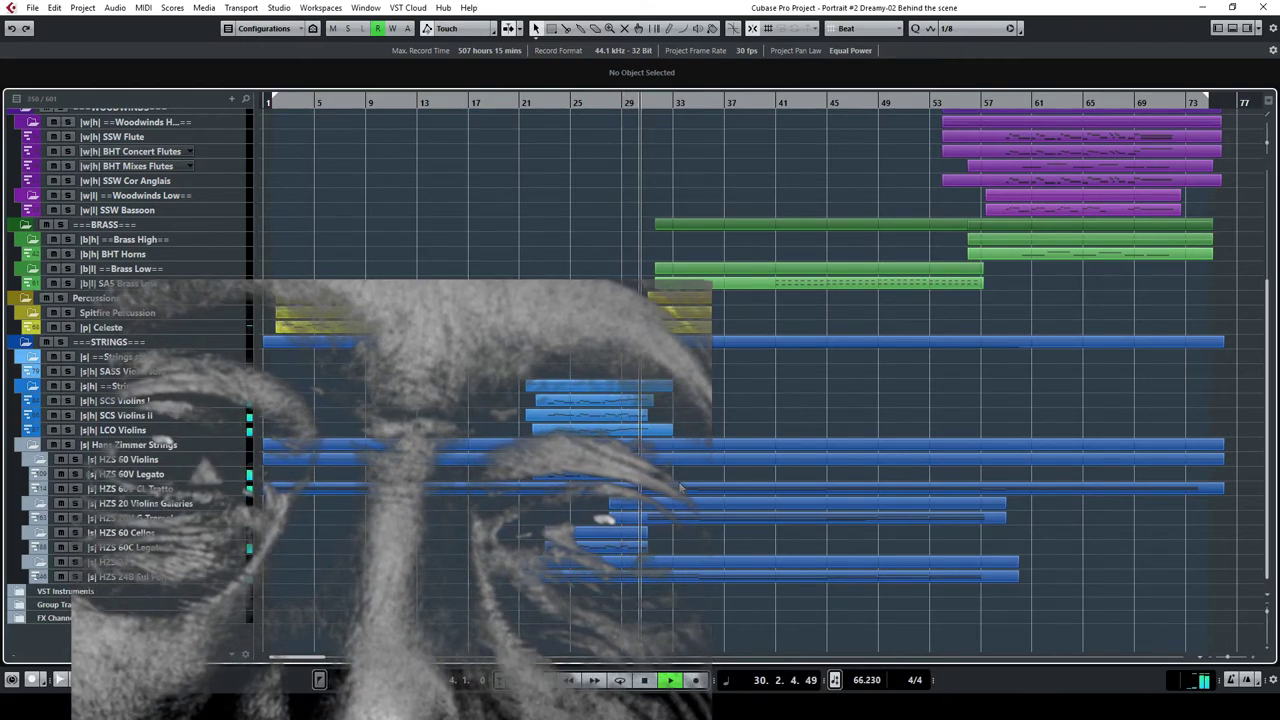
{"action": "scroll", "coordinate": [702, 422], "scroll_direction": "up", "scroll_amount": 5}
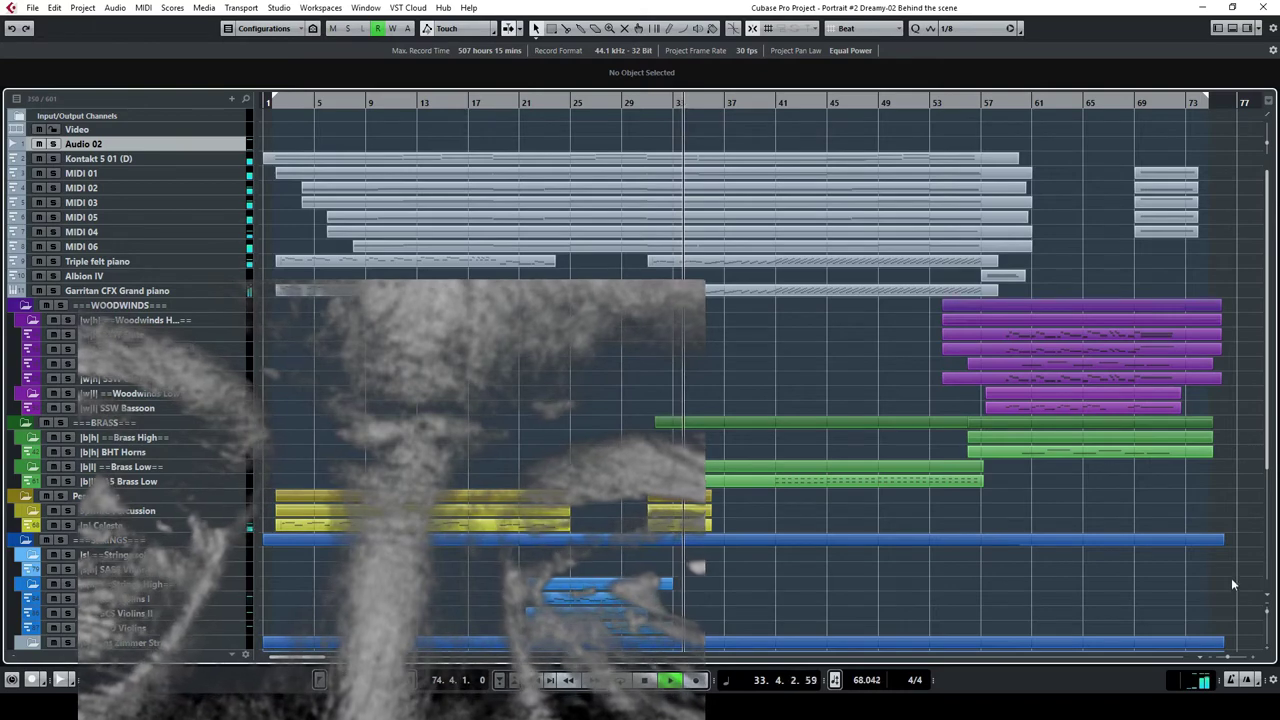
{"action": "key", "text": "shift+g"}
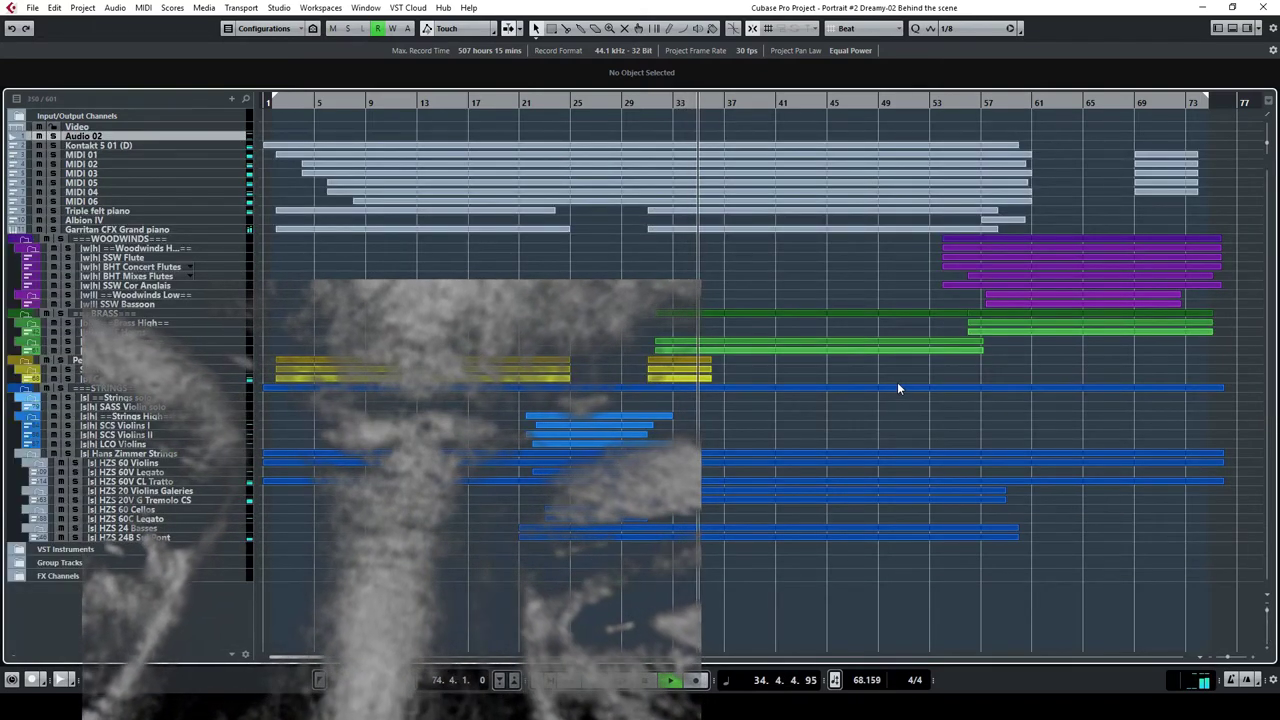
{"action": "left_click", "coordinate": [1268, 612]}
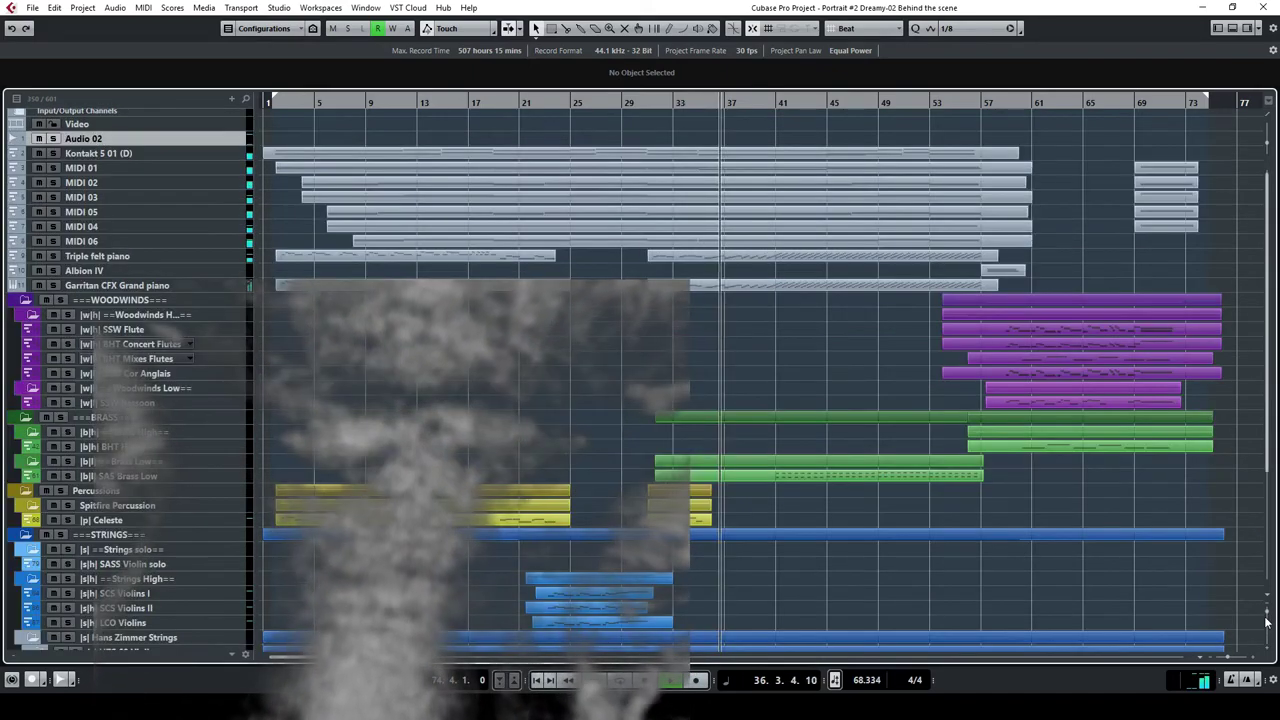
{"action": "scroll", "coordinate": [988, 392], "scroll_direction": "down", "scroll_amount": 2}
{"action": "scroll", "coordinate": [987, 390], "scroll_direction": "up", "scroll_amount": 2}
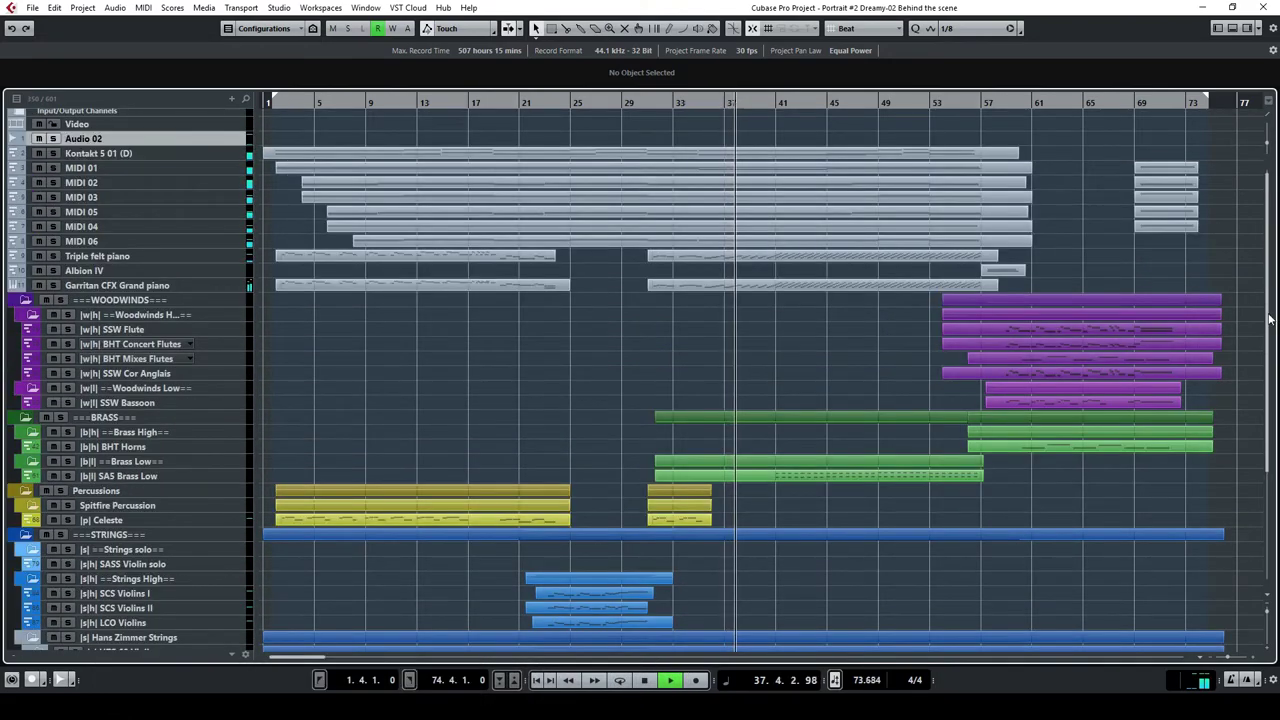
{"action": "left_click_drag", "start_coordinate": [1266, 315], "coordinate": [1266, 339]}
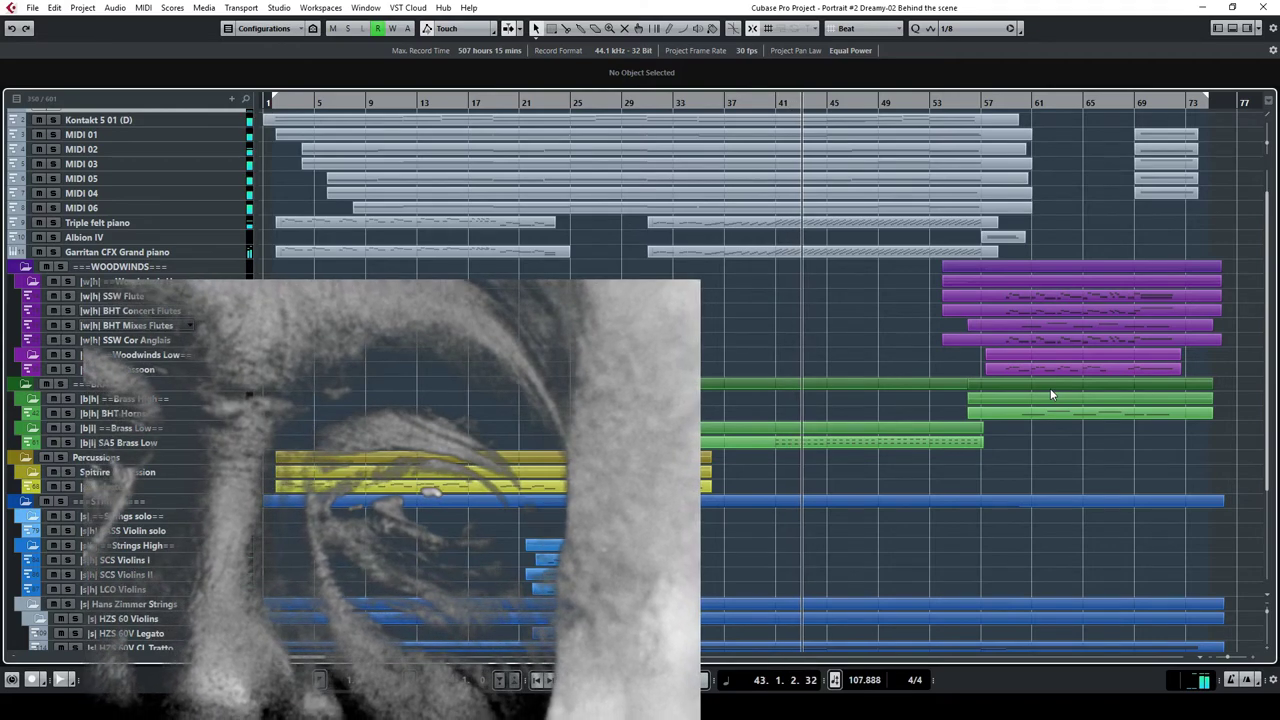
{"action": "scroll", "coordinate": [1050, 393], "scroll_direction": "down", "scroll_amount": 3}
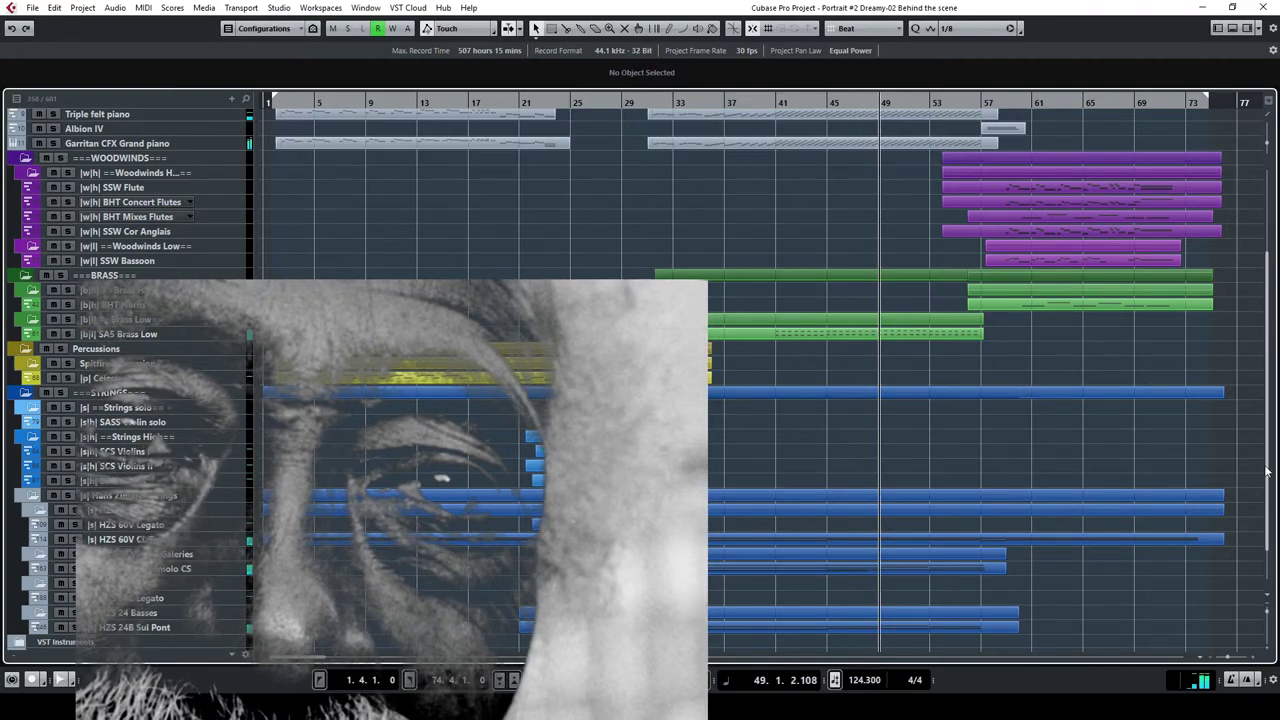
{"action": "left_click_drag", "start_coordinate": [1268, 474], "coordinate": [1268, 449]}
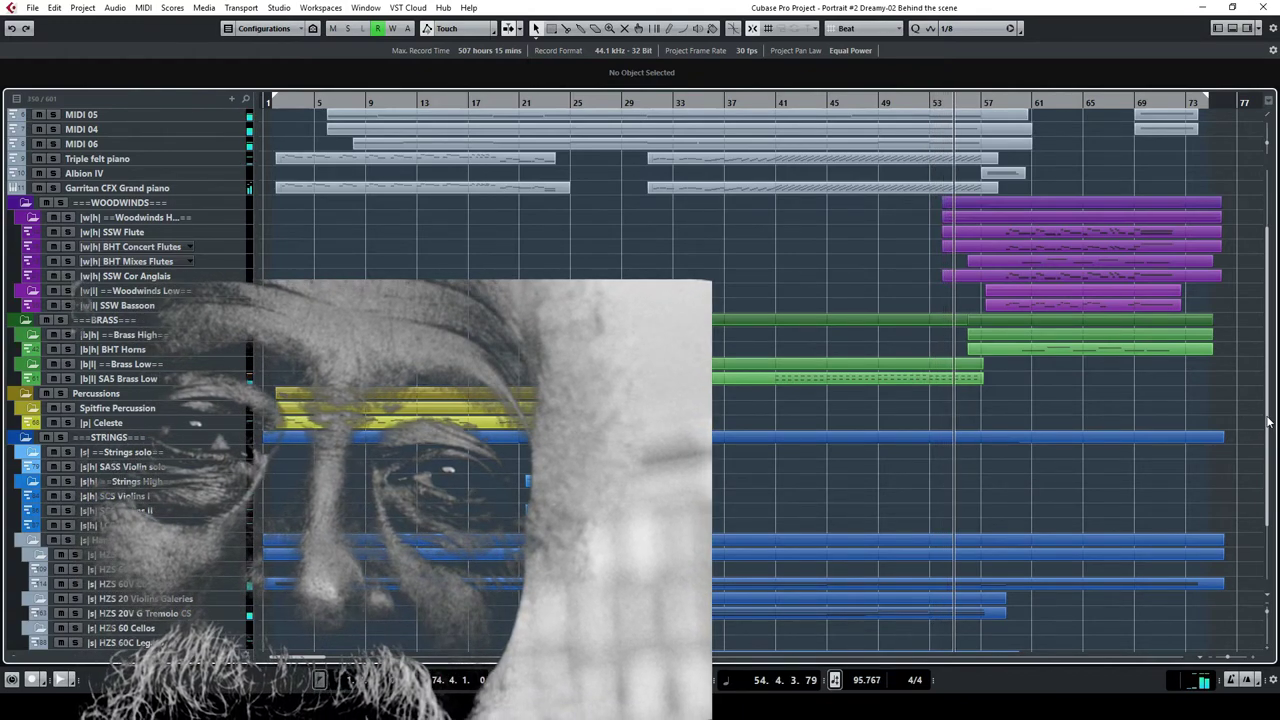
{"action": "scroll", "coordinate": [1268, 422], "scroll_direction": "up", "scroll_amount": 3}
{"action": "scroll", "coordinate": [1258, 404], "scroll_direction": "up", "scroll_amount": 3}
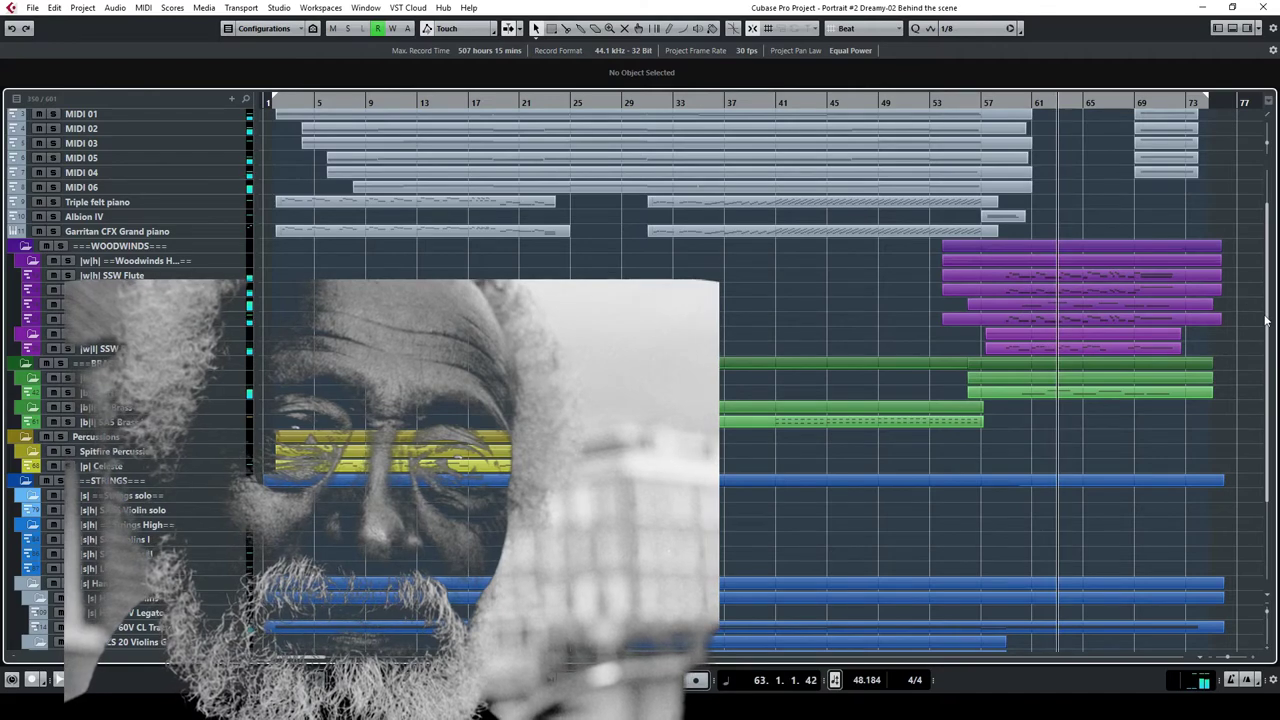
{"action": "left_click_drag", "start_coordinate": [1268, 323], "coordinate": [1268, 376]}
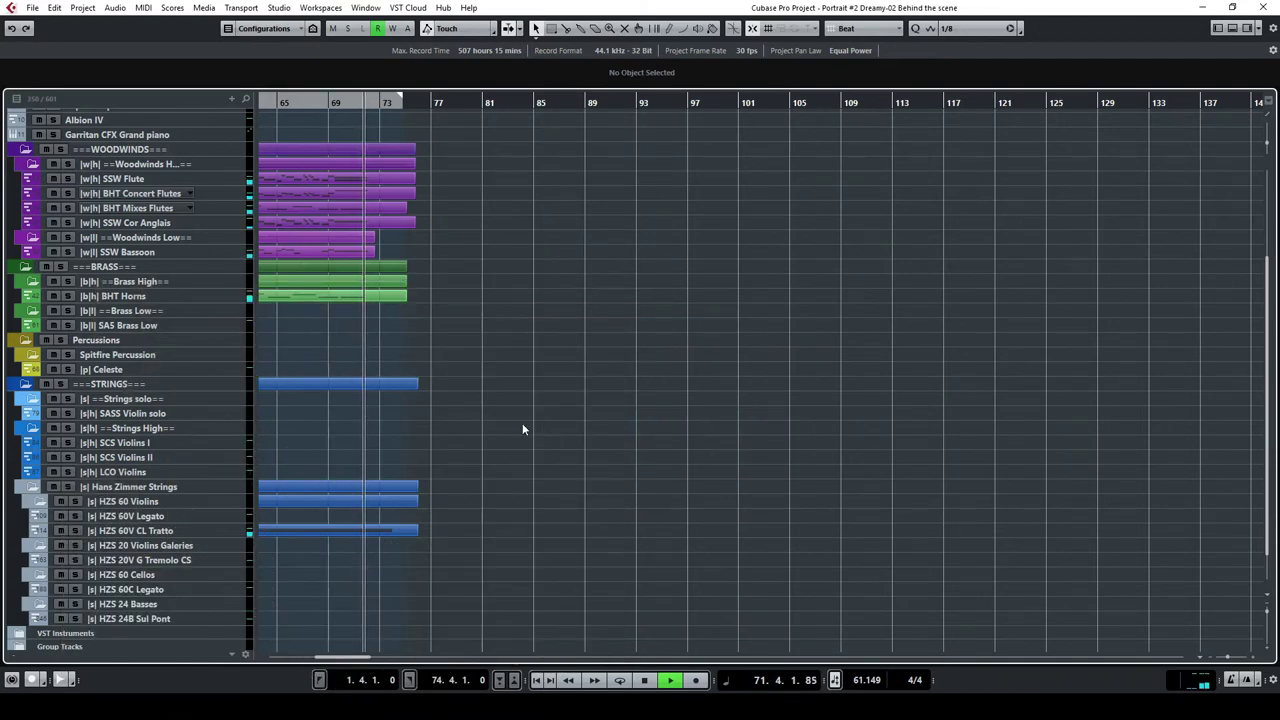
Bring the arrangement view back to the first tracks at bar 1 and stop playback.
{"action": "scroll", "coordinate": [460, 408], "scroll_direction": "up", "scroll_amount": 5}
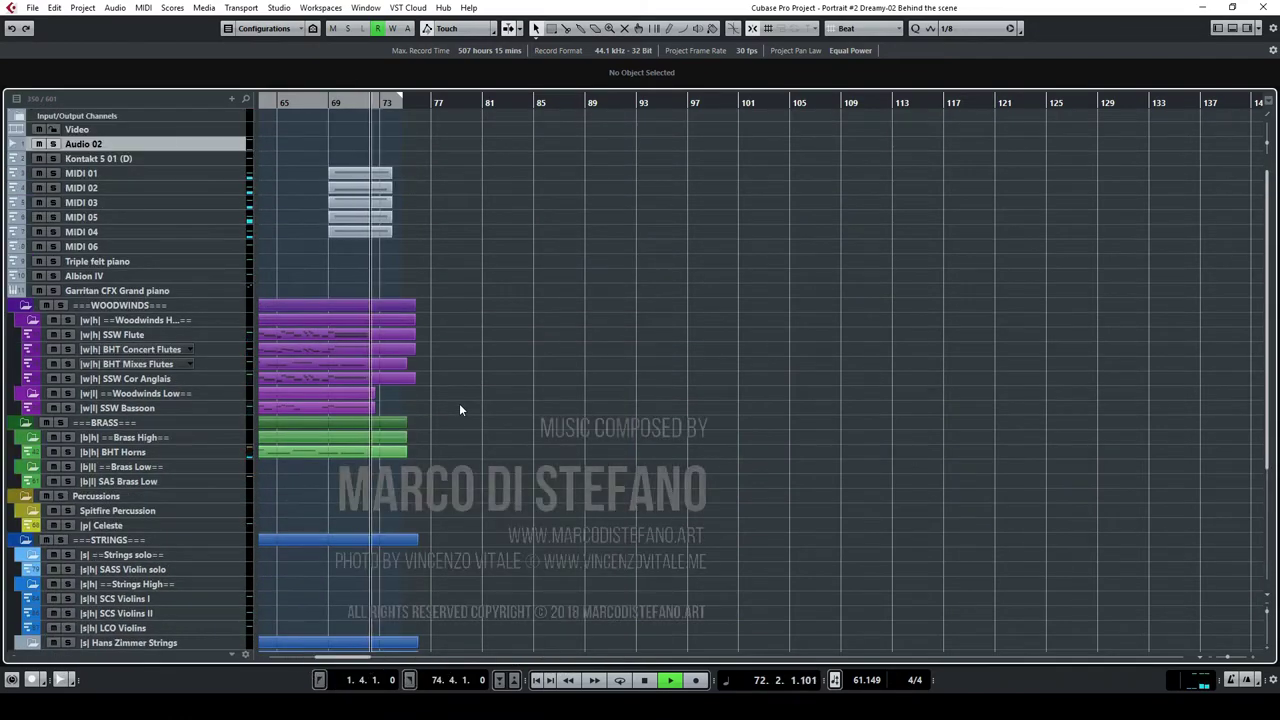
{"action": "left_click_drag", "start_coordinate": [358, 657], "coordinate": [305, 657]}
{"action": "key", "text": "space"}
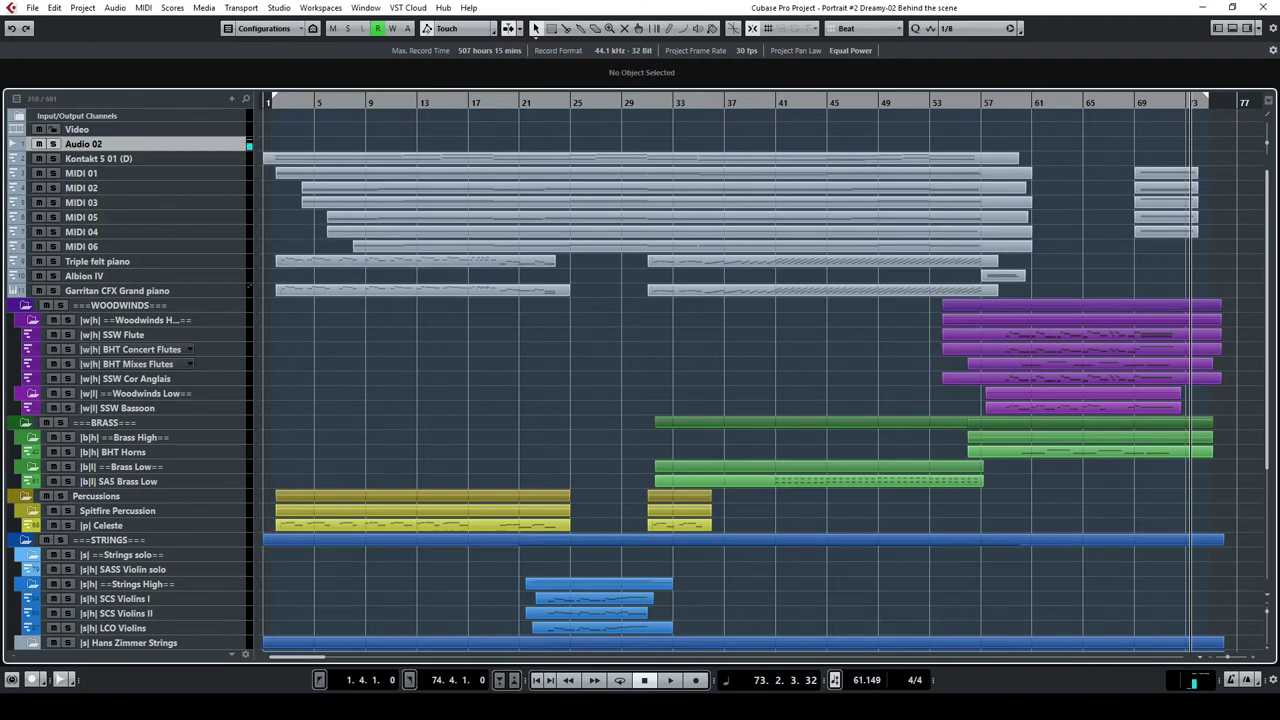
Show the instruments rack again and review the Chamber patches loaded in Kontakt 5, closing its window when done.
{"action": "left_click", "coordinate": [1246, 28]}
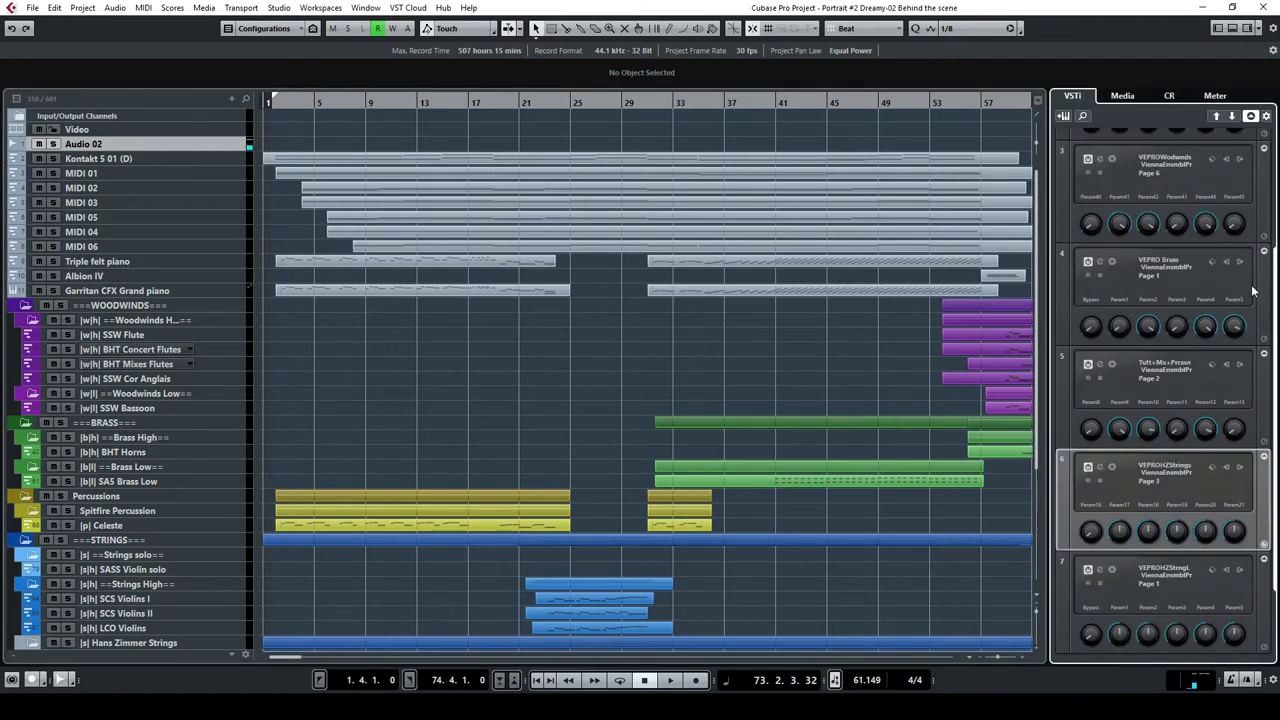
{"action": "scroll", "coordinate": [1200, 350], "scroll_direction": "down", "scroll_amount": 3}
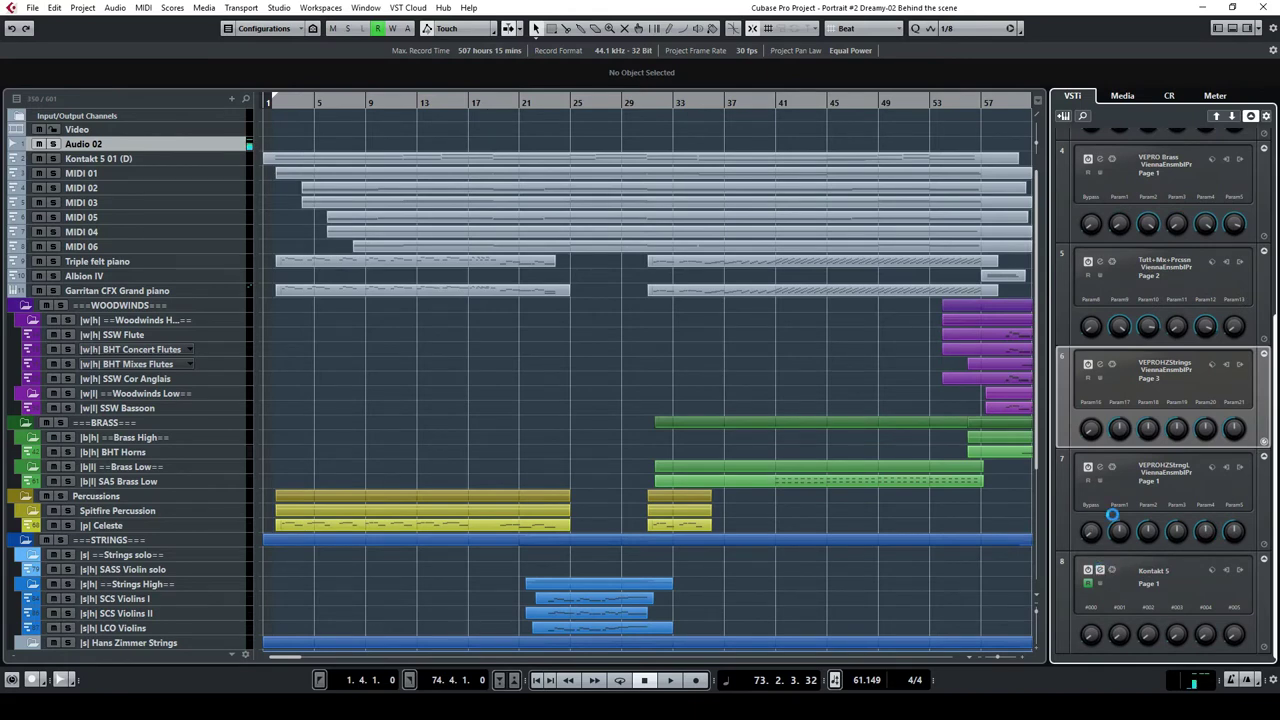
{"action": "left_click", "coordinate": [1100, 570]}
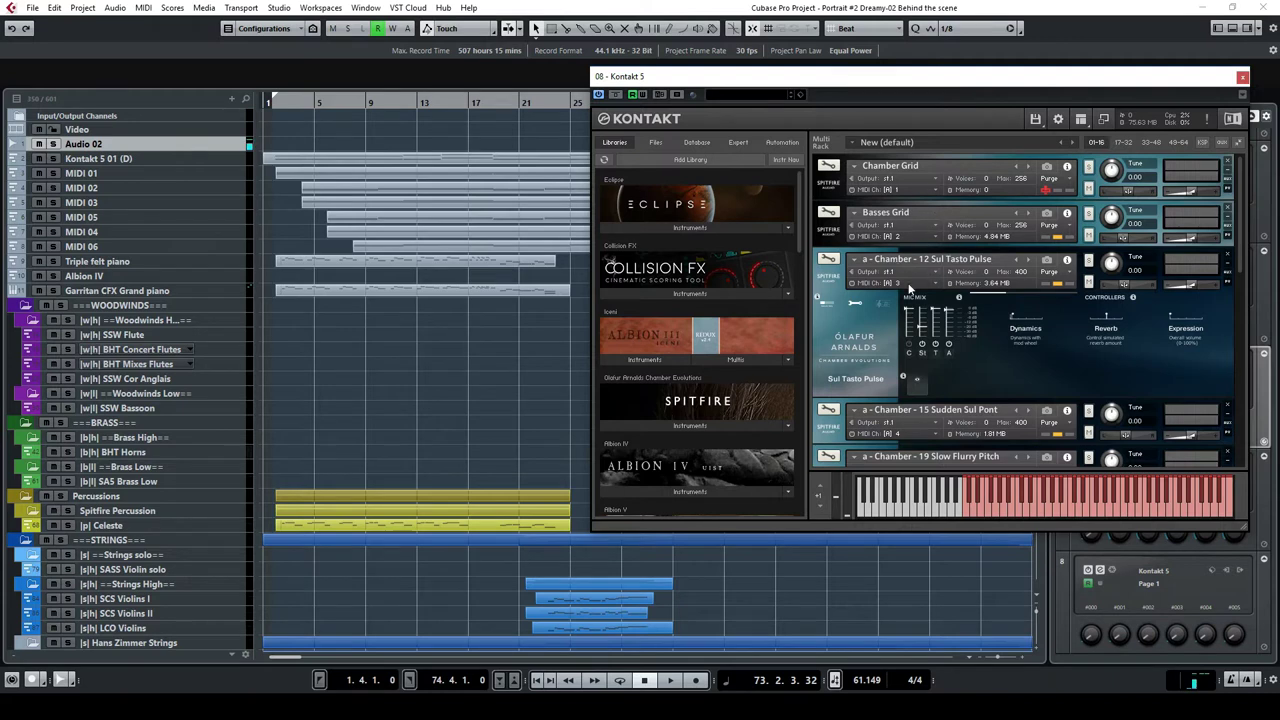
{"action": "scroll", "coordinate": [902, 260], "scroll_direction": "down", "scroll_amount": 1}
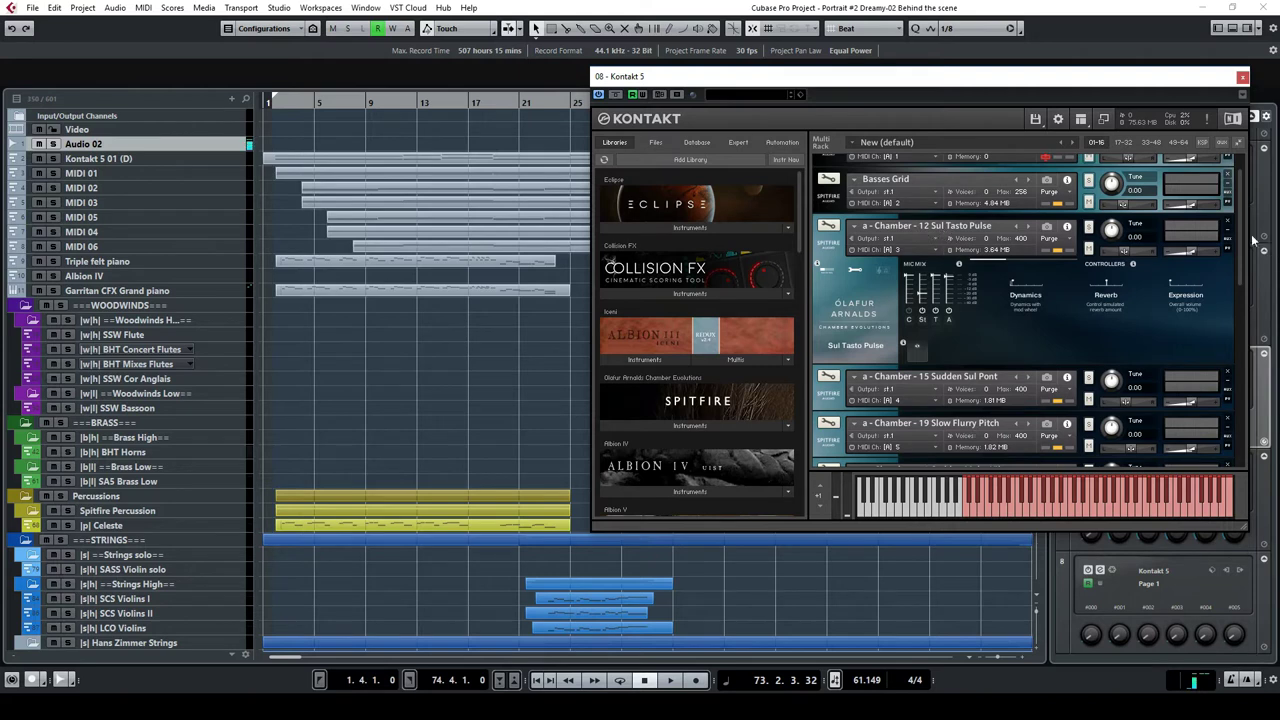
{"action": "left_click_drag", "start_coordinate": [1242, 235], "coordinate": [1247, 258]}
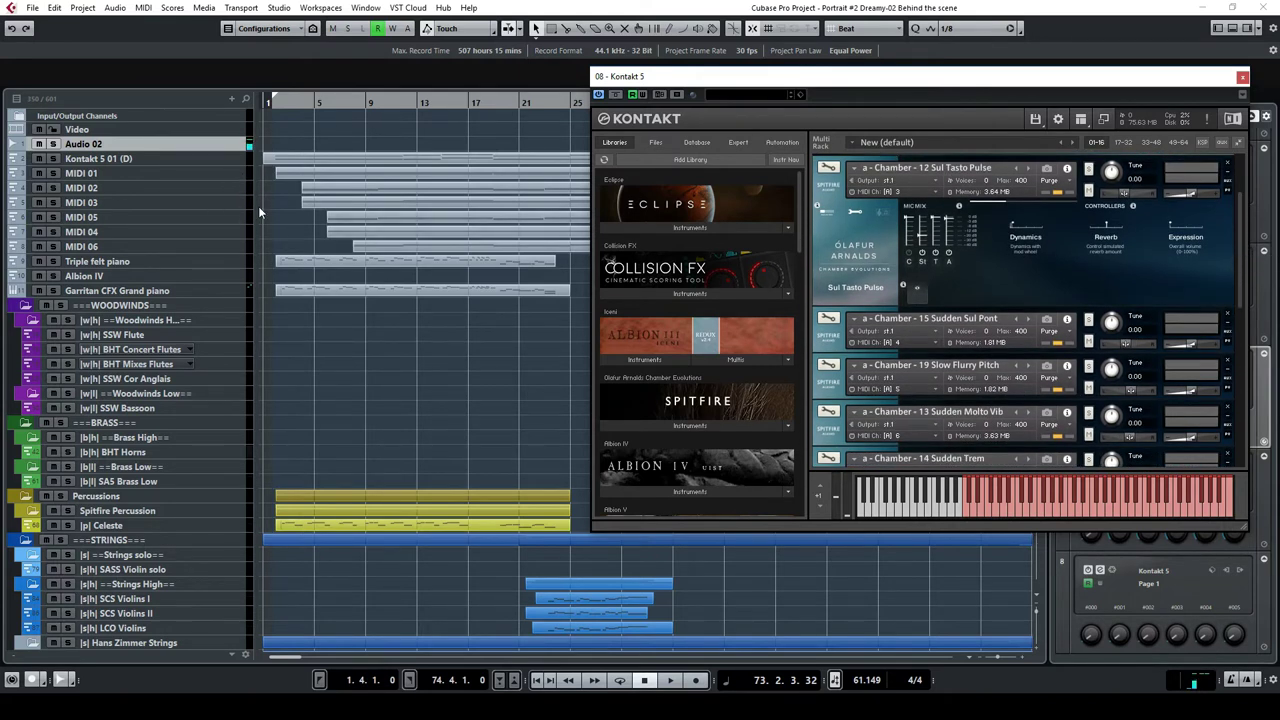
{"action": "left_click", "coordinate": [1243, 77]}
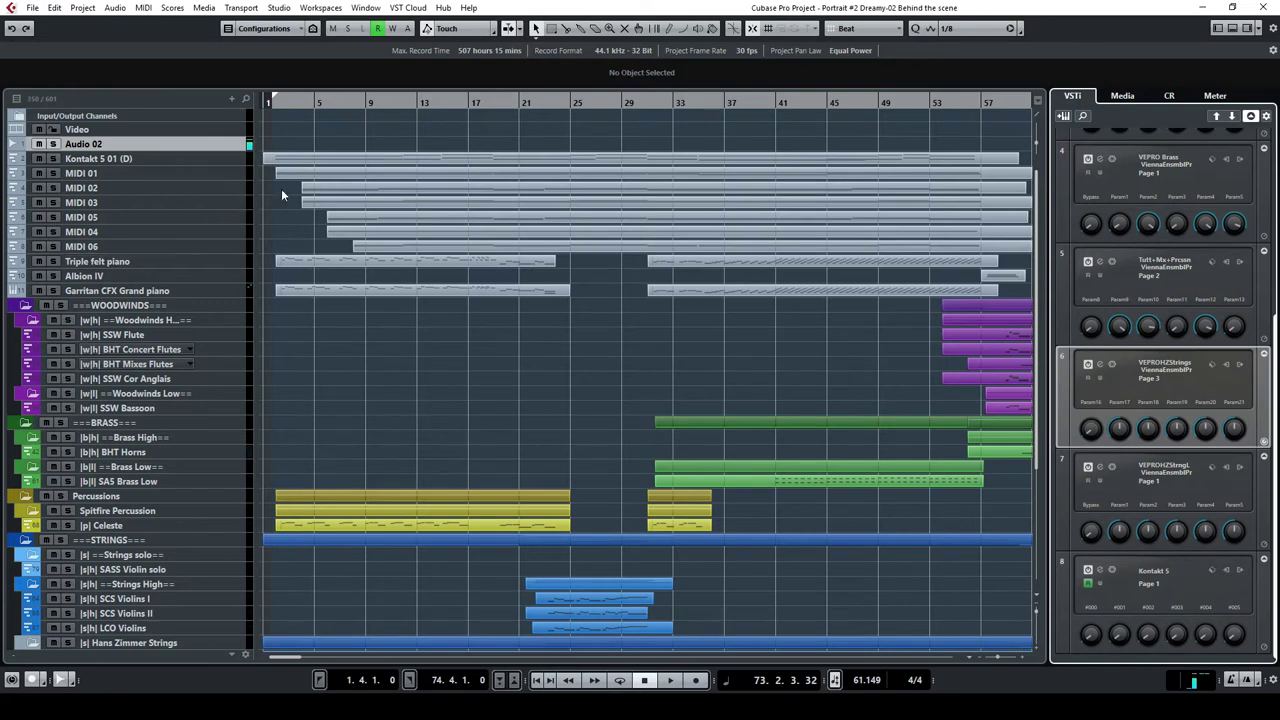
Select the long events starting the MIDI 01 to MIDI 06 tracks together and hide the instruments rack.
{"action": "left_click", "coordinate": [325, 175]}
{"action": "left_click", "coordinate": [361, 188]}
{"action": "left_click", "coordinate": [376, 175], "text": "shift"}
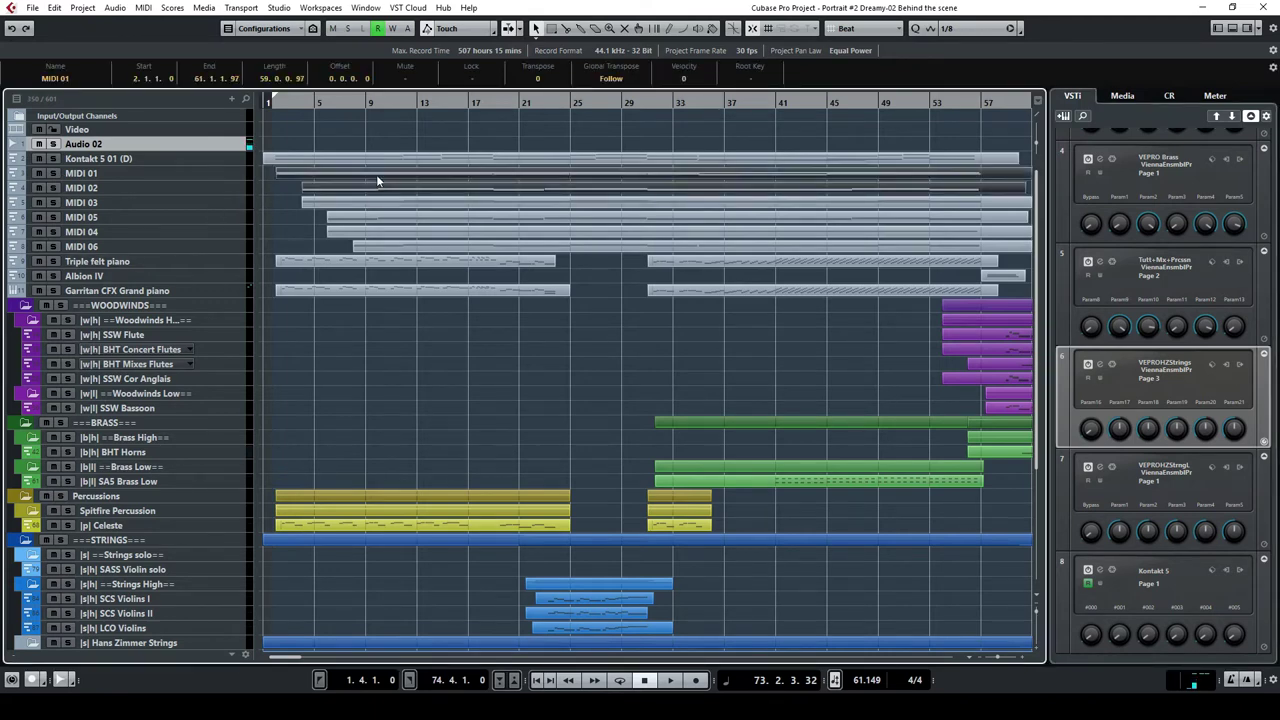
{"action": "left_click", "coordinate": [387, 202], "text": "shift"}
{"action": "left_click", "coordinate": [390, 220], "text": "shift"}
{"action": "left_click", "coordinate": [393, 233], "text": "shift"}
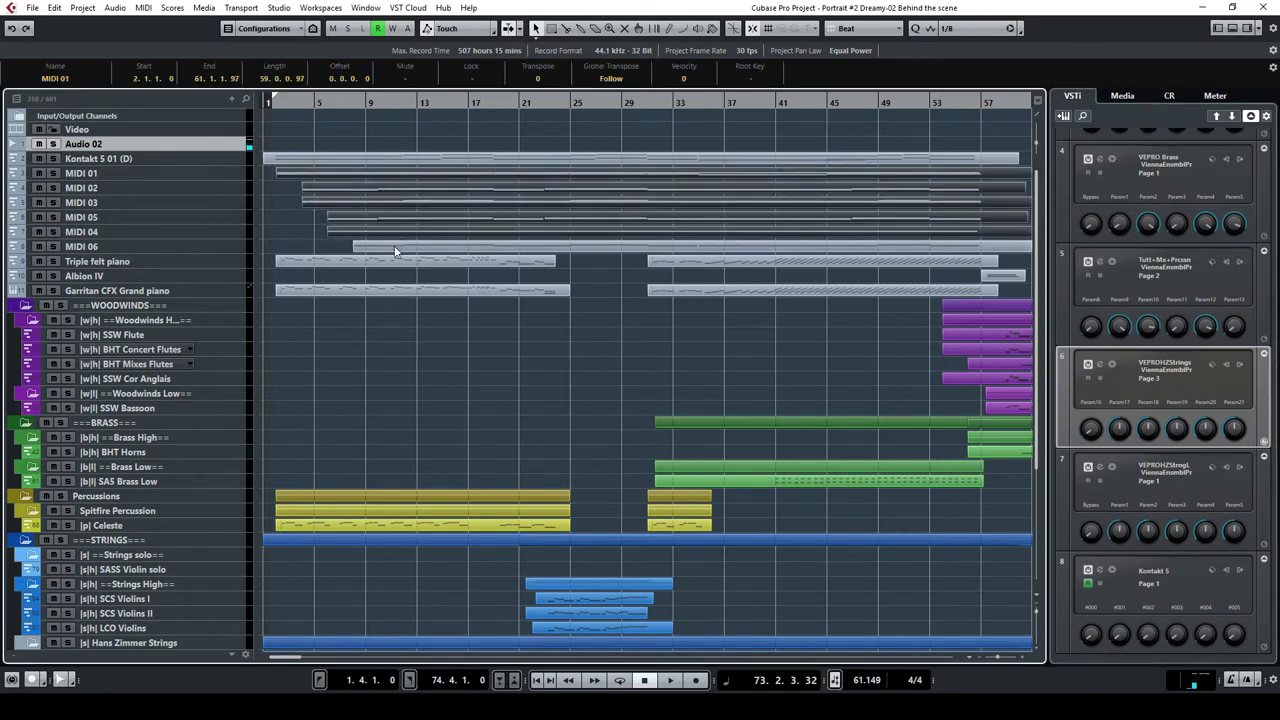
{"action": "left_click", "coordinate": [396, 248], "text": "shift"}
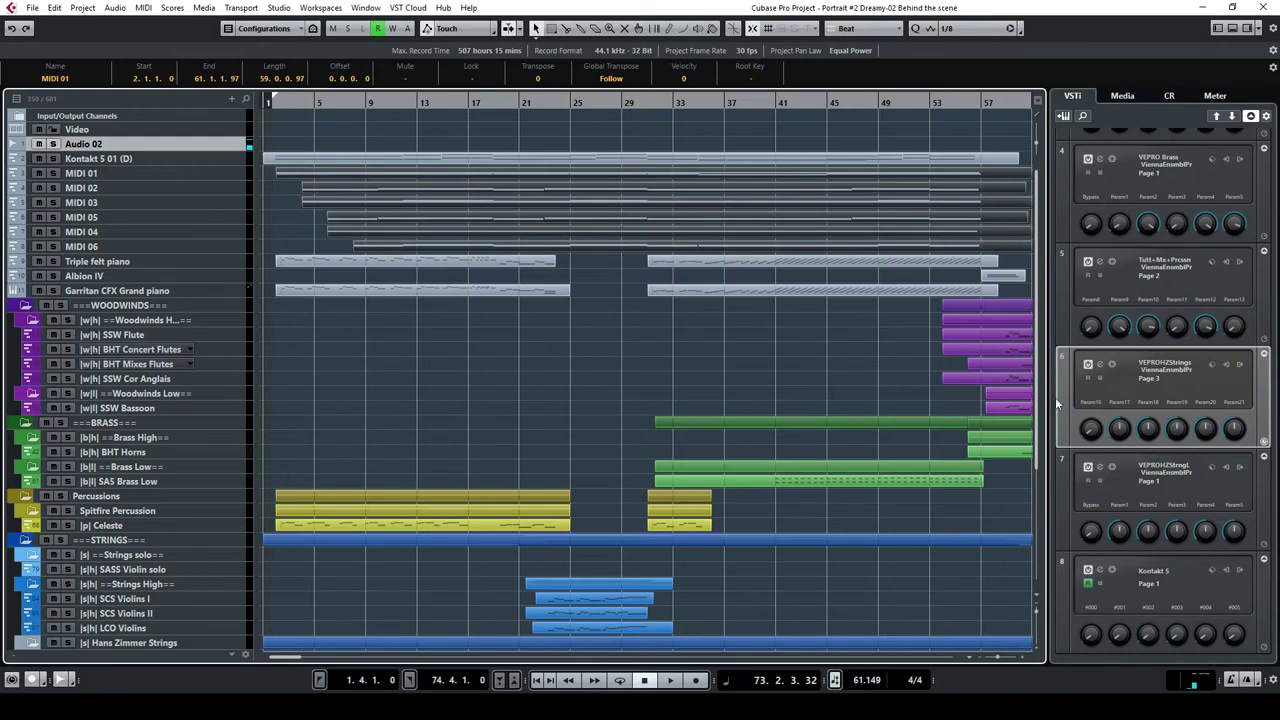
{"action": "left_click", "coordinate": [1247, 28]}
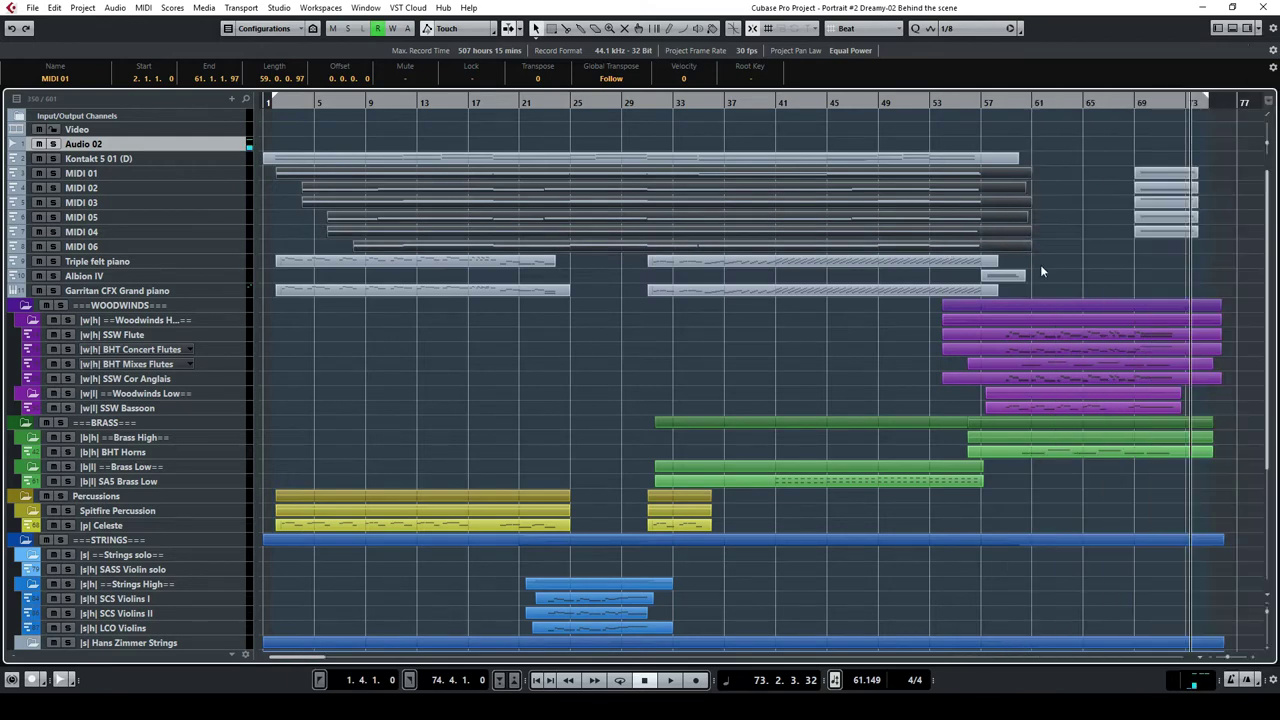
Show the lower-zone editor, then open the selected MIDI 01 to MIDI 06 events together in a maximized Key Editor window.
{"action": "left_click", "coordinate": [1232, 29]}
{"action": "left_click", "coordinate": [107, 659]}
{"action": "key", "text": "Return"}
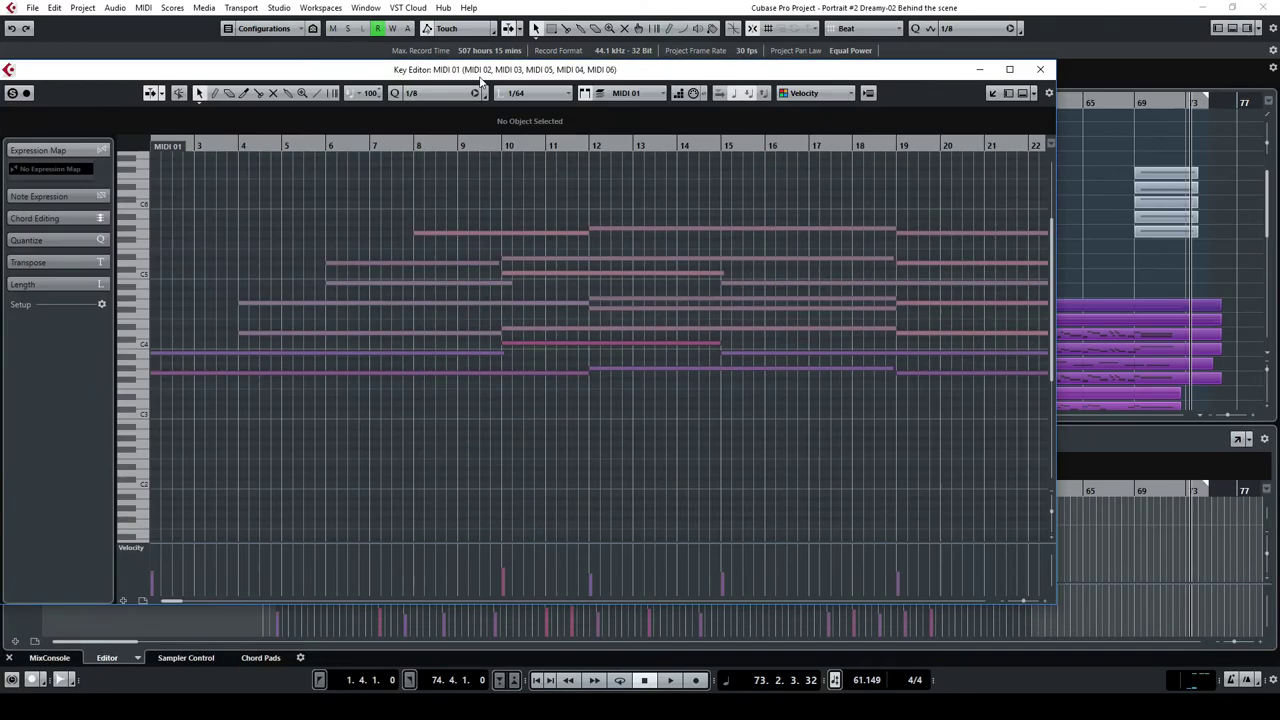
{"action": "double_click", "coordinate": [479, 75]}
{"action": "scroll", "coordinate": [551, 257], "scroll_direction": "up", "scroll_amount": 5}
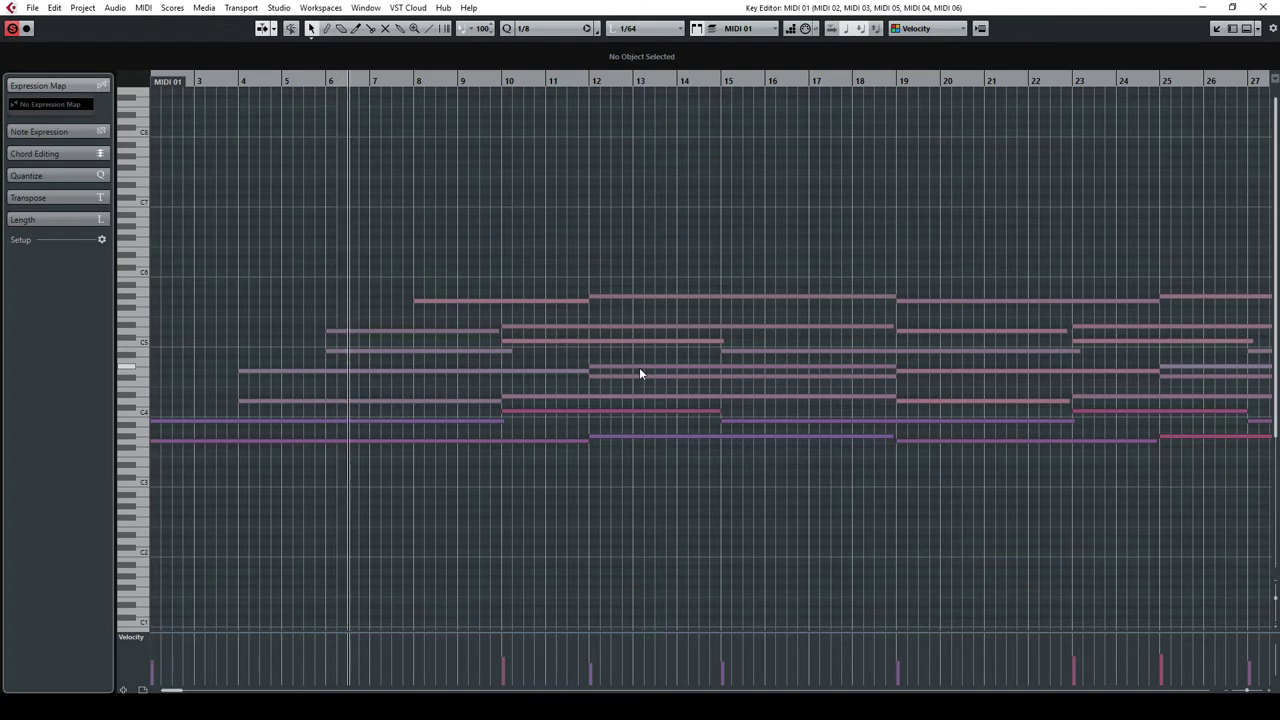
Highlight the opening notes of the MIDI 02, 03, 04, 05 and 06 parts in turn during playback, then return the editor to the lower zone.
{"action": "left_click", "coordinate": [367, 400]}
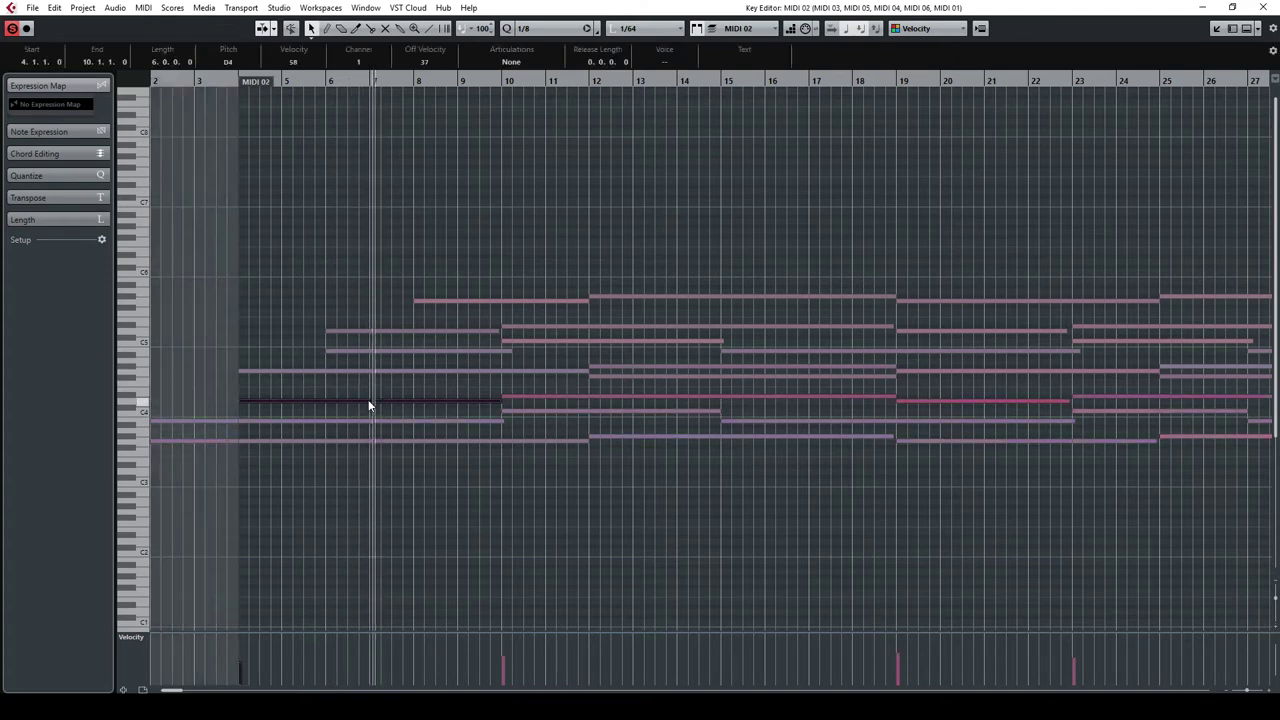
{"action": "left_click", "coordinate": [392, 371]}
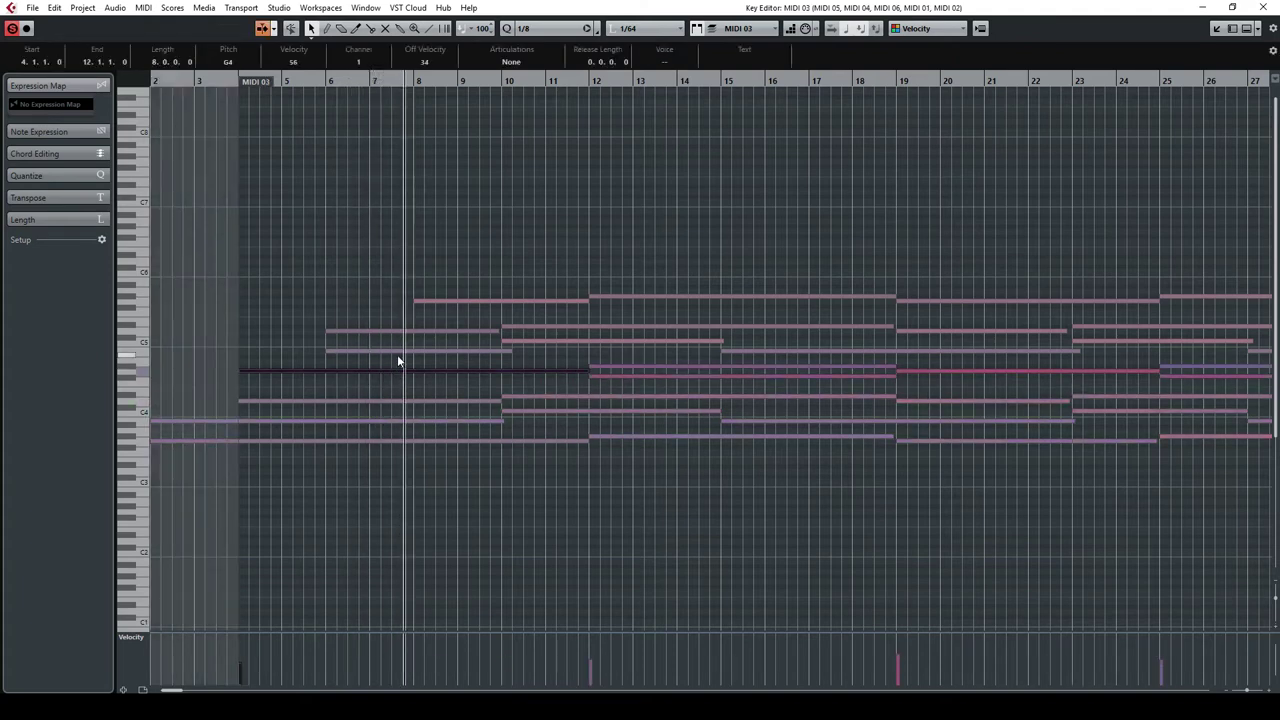
{"action": "left_click", "coordinate": [460, 351]}
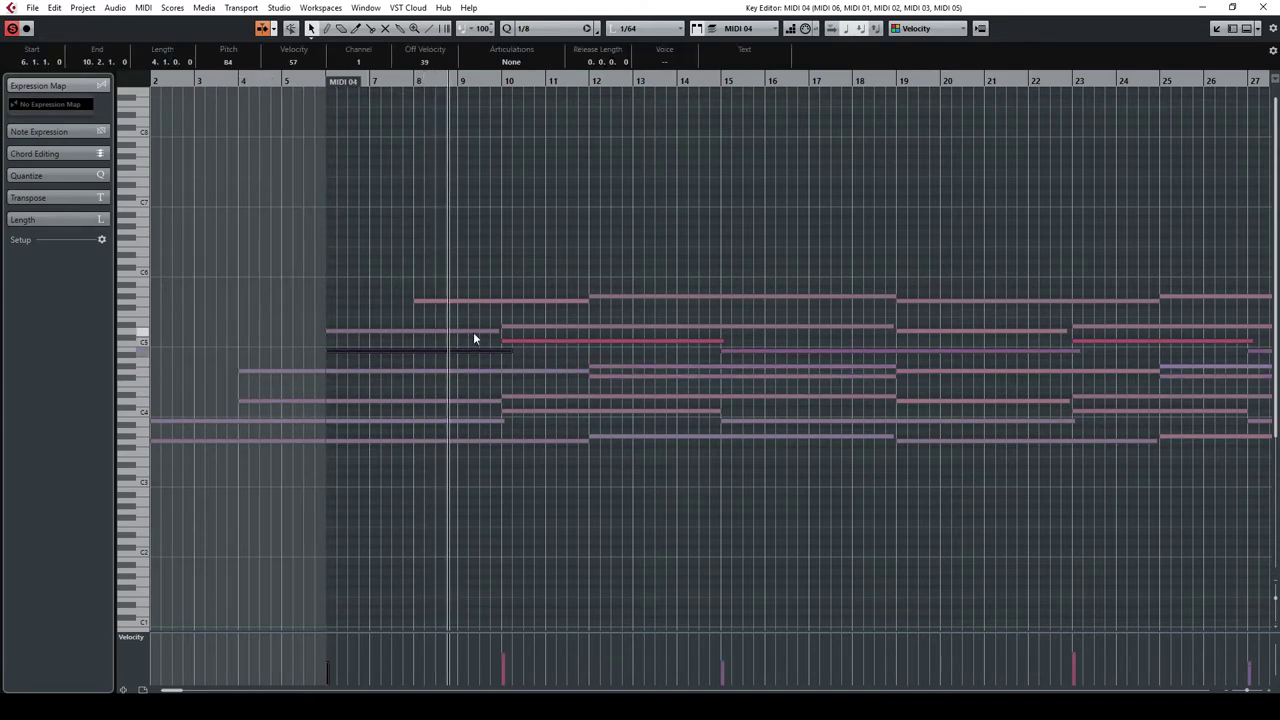
{"action": "left_click", "coordinate": [473, 331]}
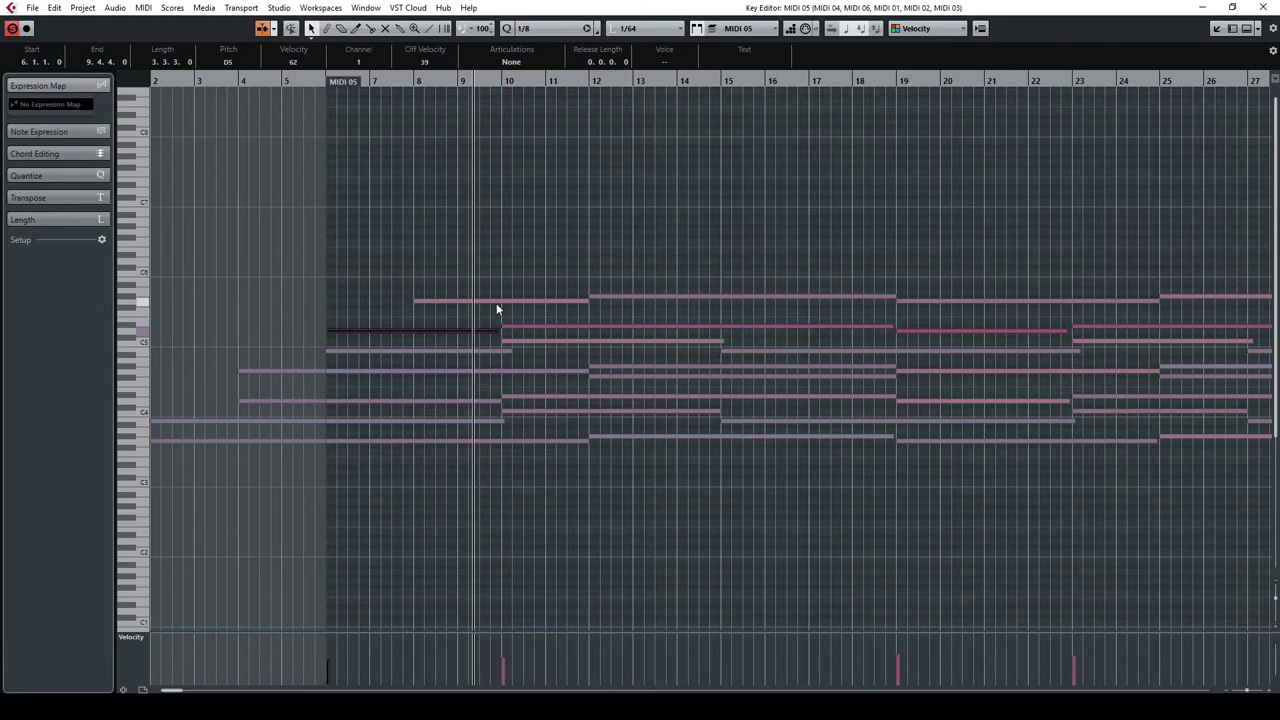
{"action": "left_click", "coordinate": [500, 300]}
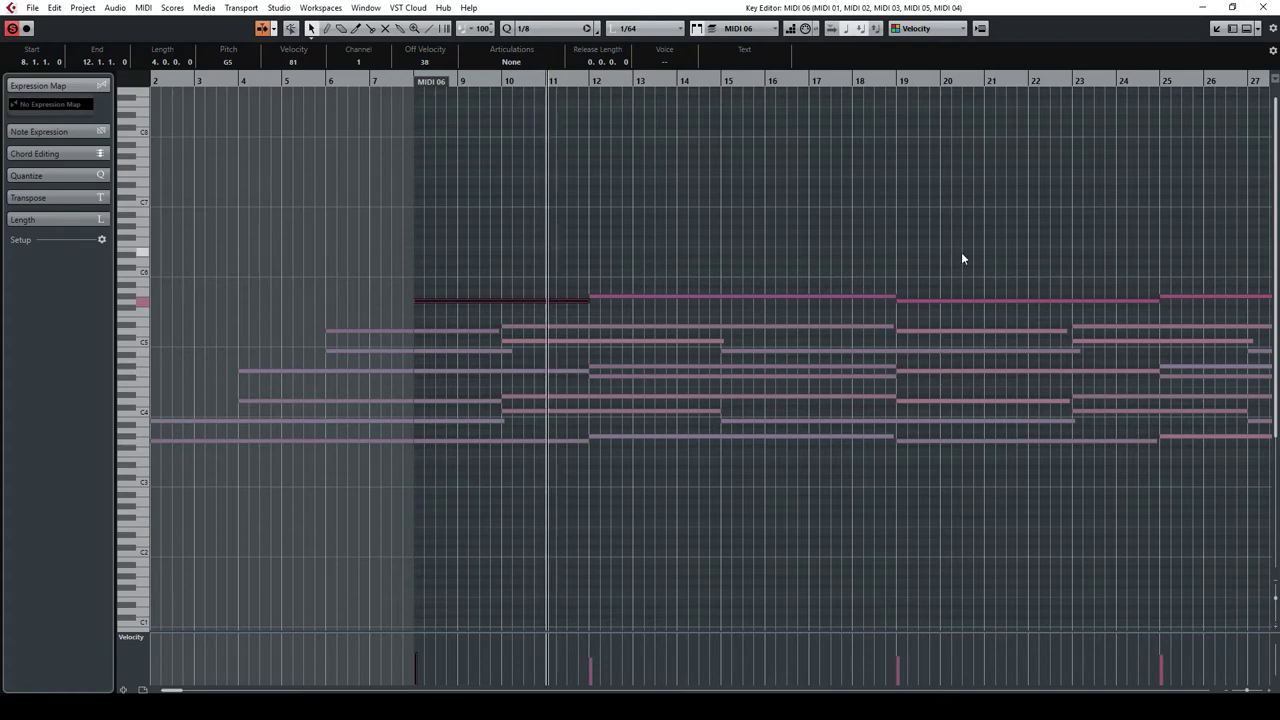
{"action": "left_click", "coordinate": [1218, 34]}
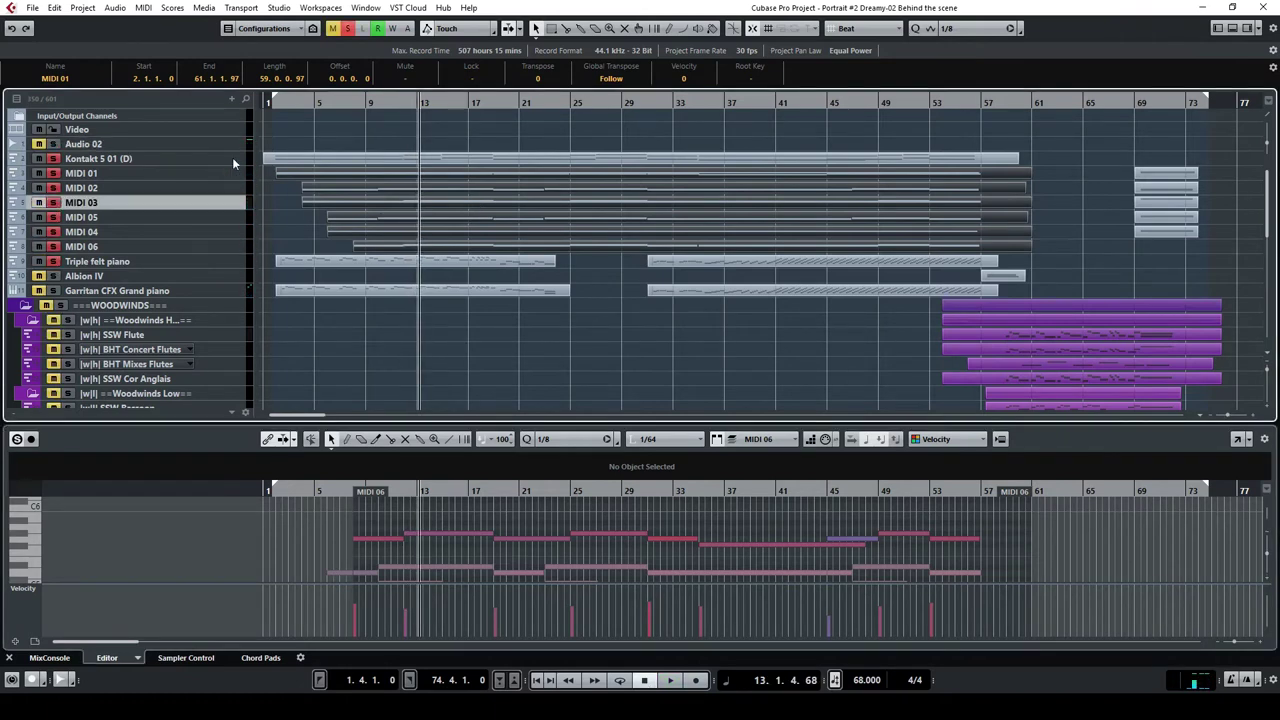
Select the tracks from Kontakt 5 01 through MIDI 06 and reveal their used automation lanes.
{"action": "left_click", "coordinate": [232, 158]}
{"action": "left_click", "coordinate": [230, 246], "text": "shift"}
{"action": "right_click", "coordinate": [229, 163]}
{"action": "left_click", "coordinate": [456, 421]}
{"action": "left_click_drag", "start_coordinate": [1266, 378], "coordinate": [1265, 373]}
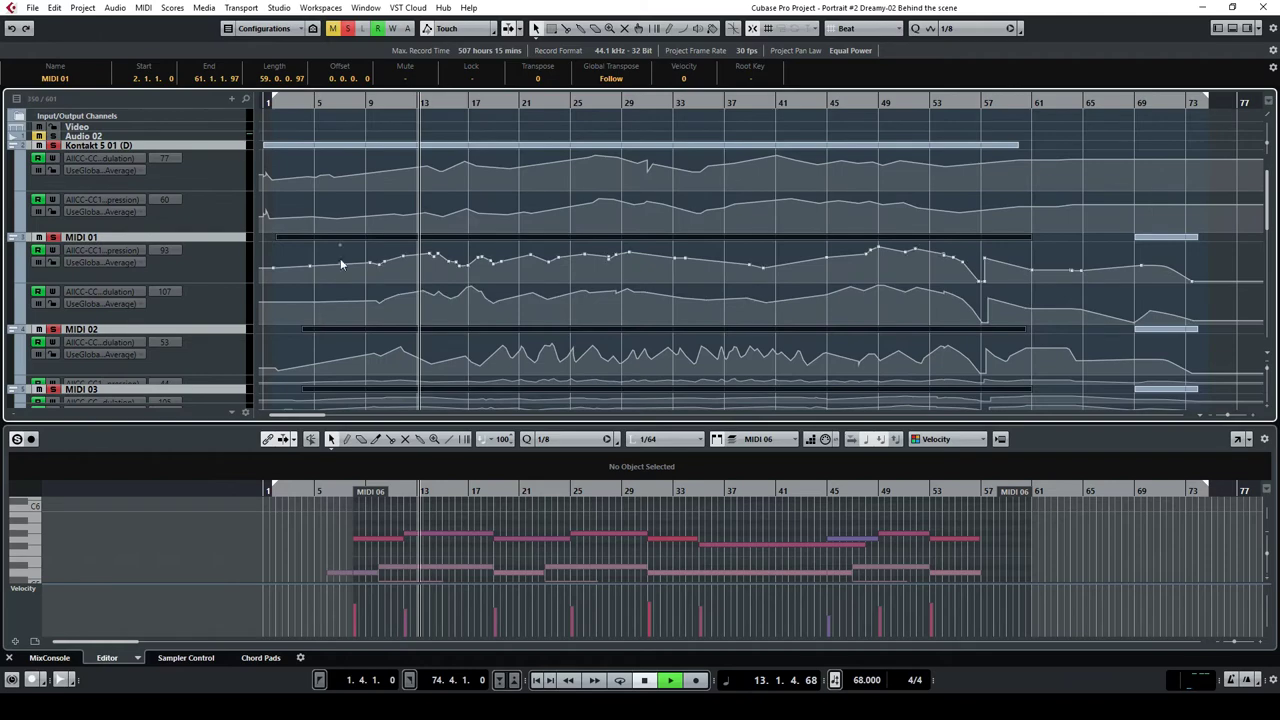
Adjust the height of the automation lanes around MIDI 01 and stop playback.
{"action": "scroll", "coordinate": [406, 254], "scroll_direction": "down", "scroll_amount": 5}
{"action": "scroll", "coordinate": [300, 240], "scroll_direction": "up", "scroll_amount": 2}
{"action": "left_click_drag", "start_coordinate": [194, 245], "coordinate": [194, 163]}
{"action": "key", "text": "space"}
{"action": "scroll", "coordinate": [440, 340], "scroll_direction": "up", "scroll_amount": 2}
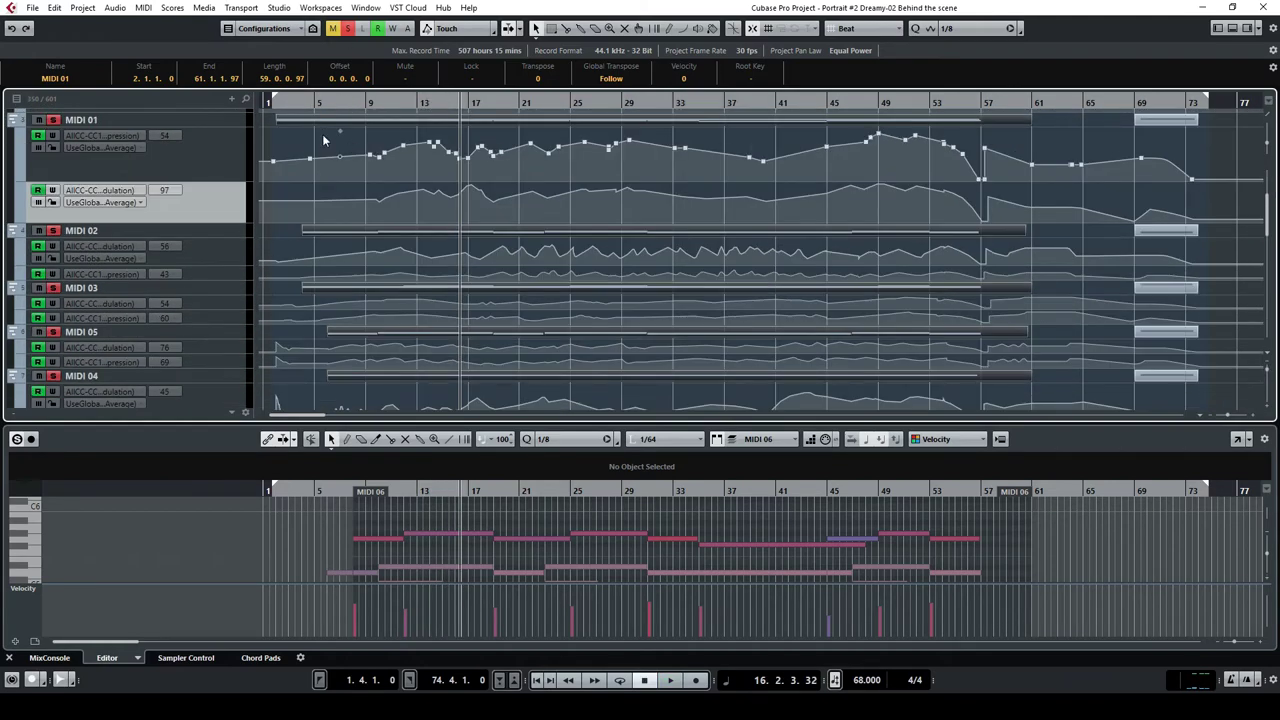
Play from bar 2 and examine the modulation and expression curves from Kontakt 5 01 down to MIDI 06.
{"action": "left_click", "coordinate": [275, 101]}
{"action": "key", "text": "space"}
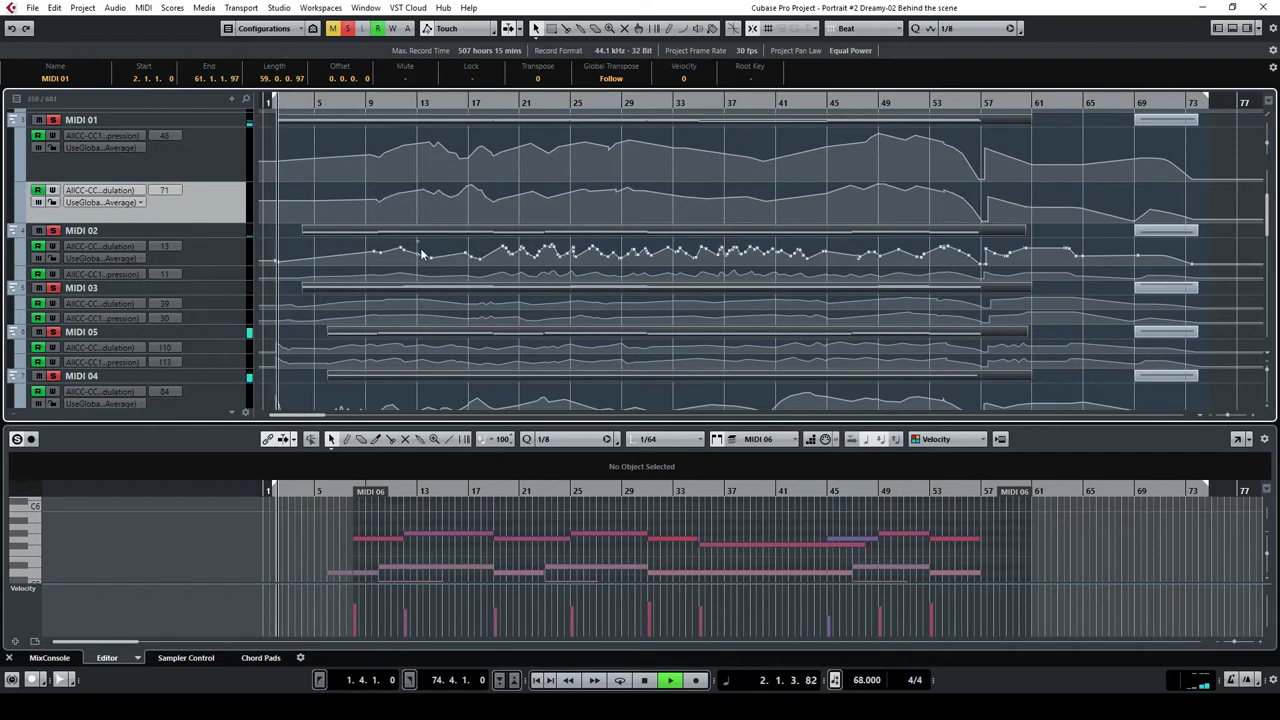
{"action": "scroll", "coordinate": [380, 245], "scroll_direction": "up", "scroll_amount": 3}
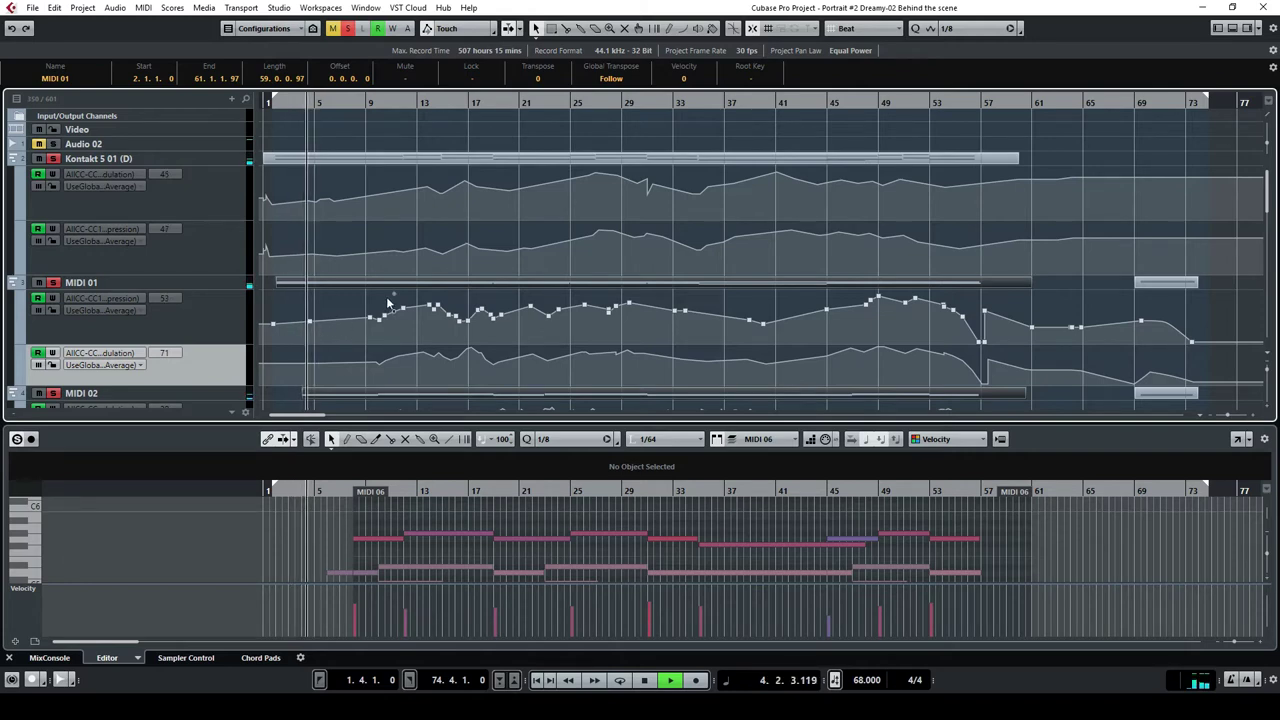
{"action": "scroll", "coordinate": [367, 269], "scroll_direction": "down", "scroll_amount": 2}
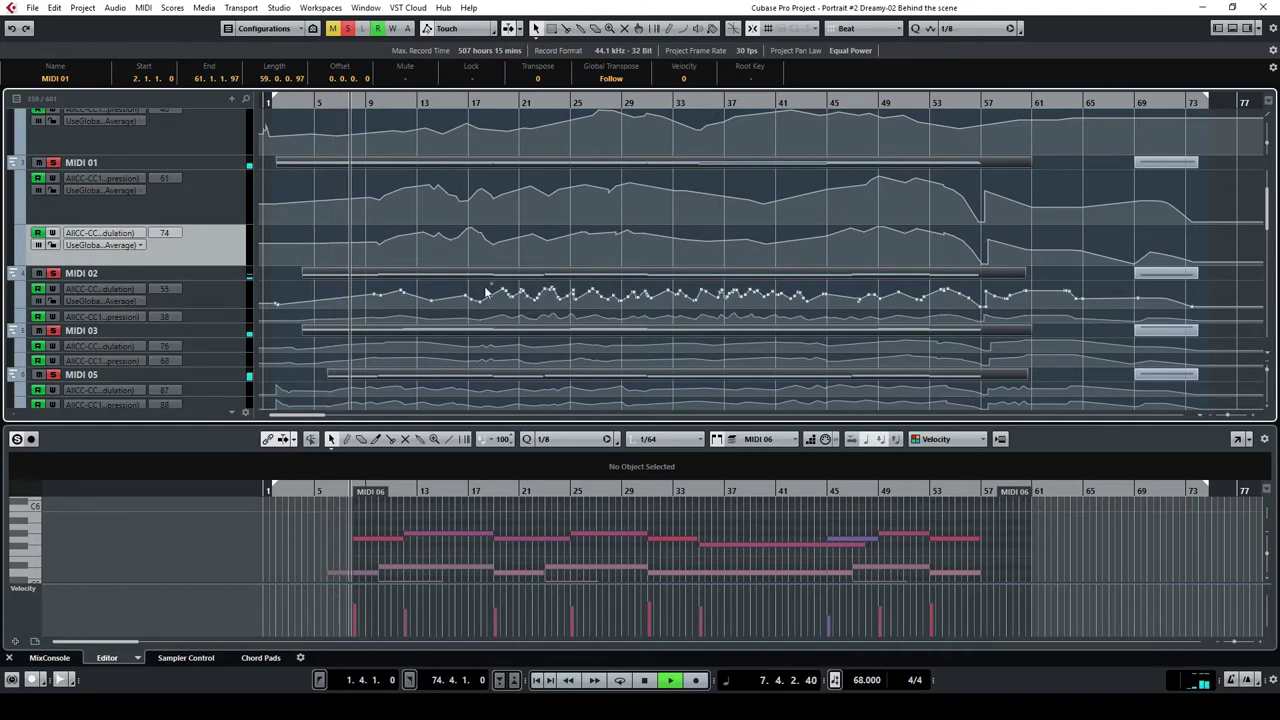
{"action": "scroll", "coordinate": [487, 293], "scroll_direction": "down", "scroll_amount": 2}
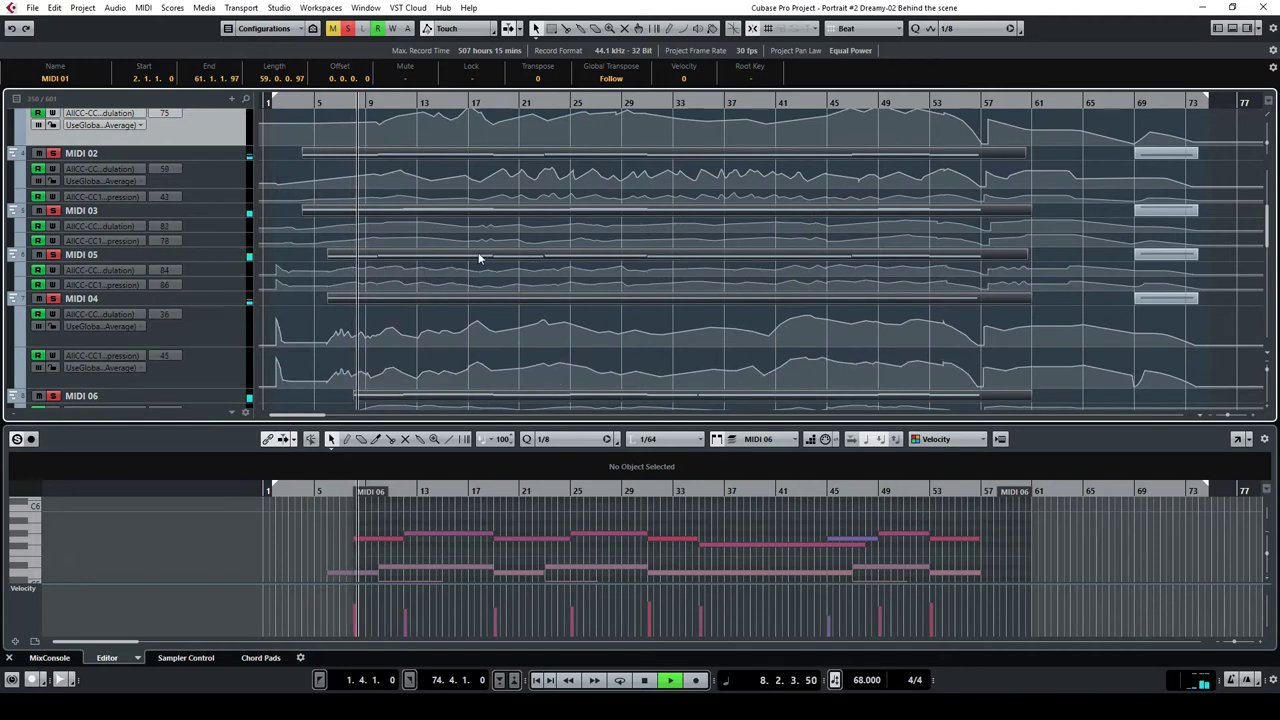
{"action": "scroll", "coordinate": [478, 255], "scroll_direction": "down", "scroll_amount": 1}
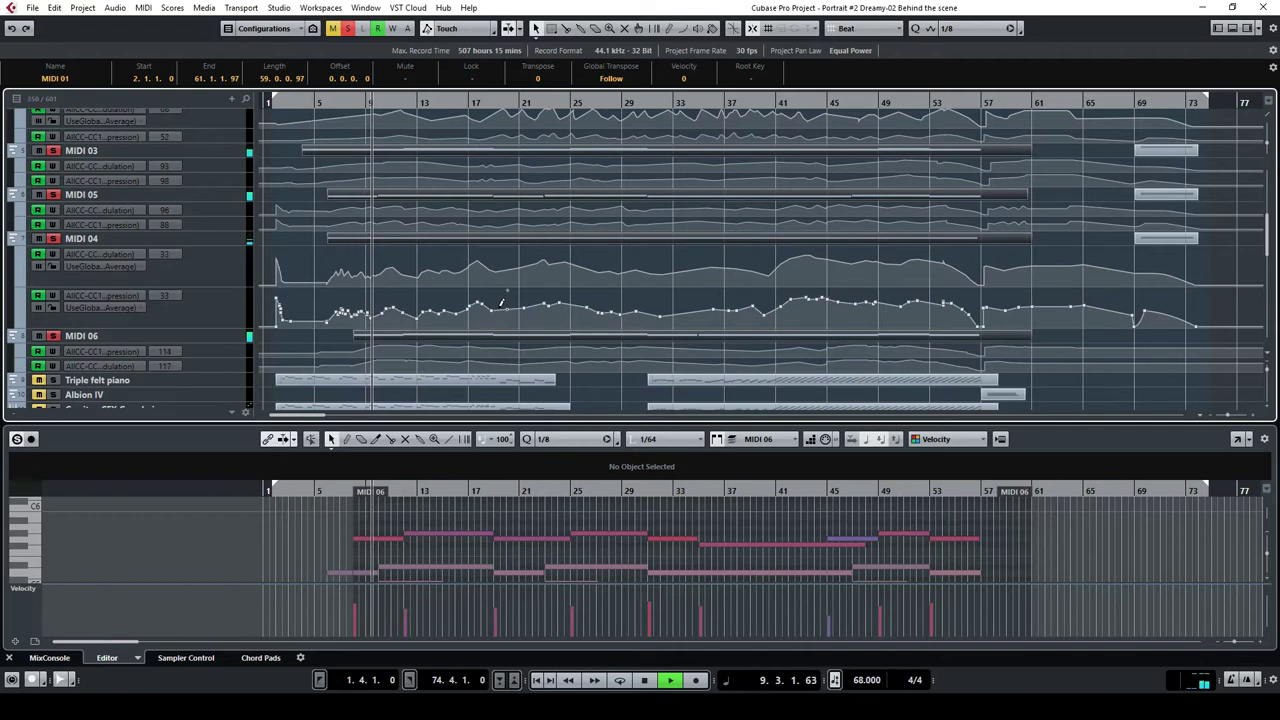
Enlarge the lower editor to compare its notes with the automation curves, then give some height back to the arrangement.
{"action": "left_click_drag", "start_coordinate": [974, 422], "coordinate": [974, 309]}
{"action": "scroll", "coordinate": [500, 483], "scroll_direction": "up", "scroll_amount": 3}
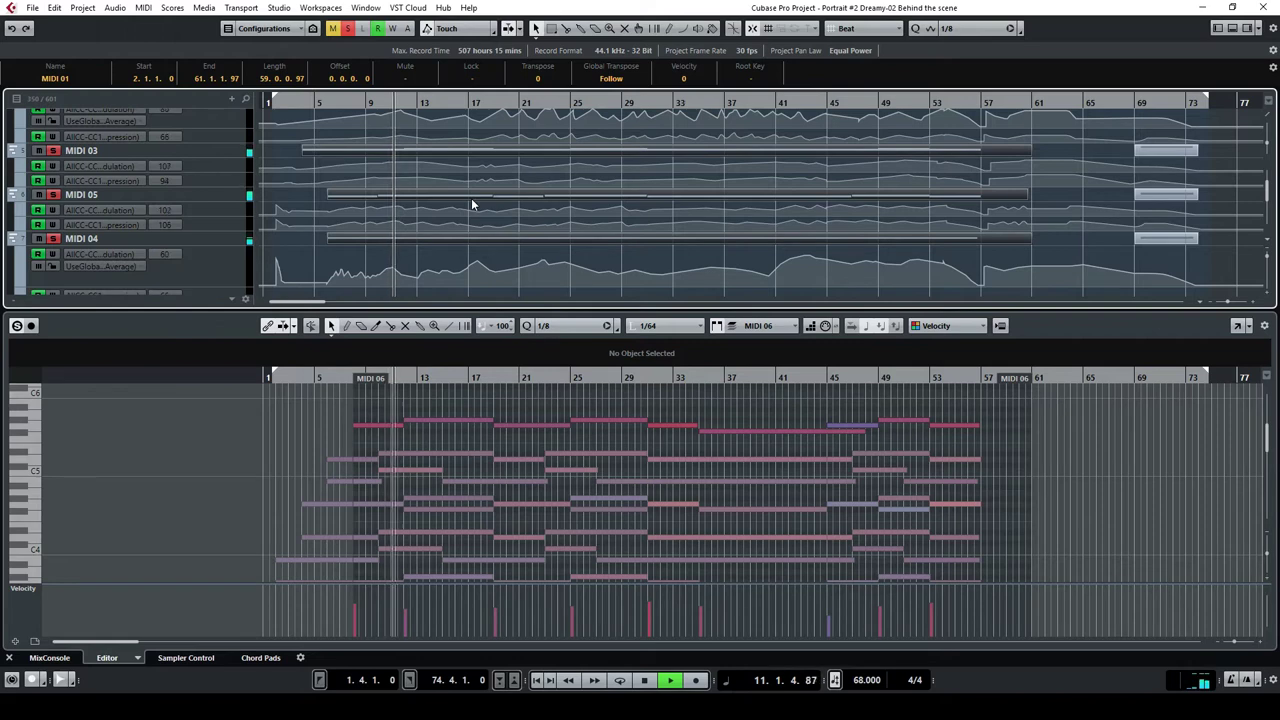
{"action": "scroll", "coordinate": [472, 204], "scroll_direction": "up", "scroll_amount": 1}
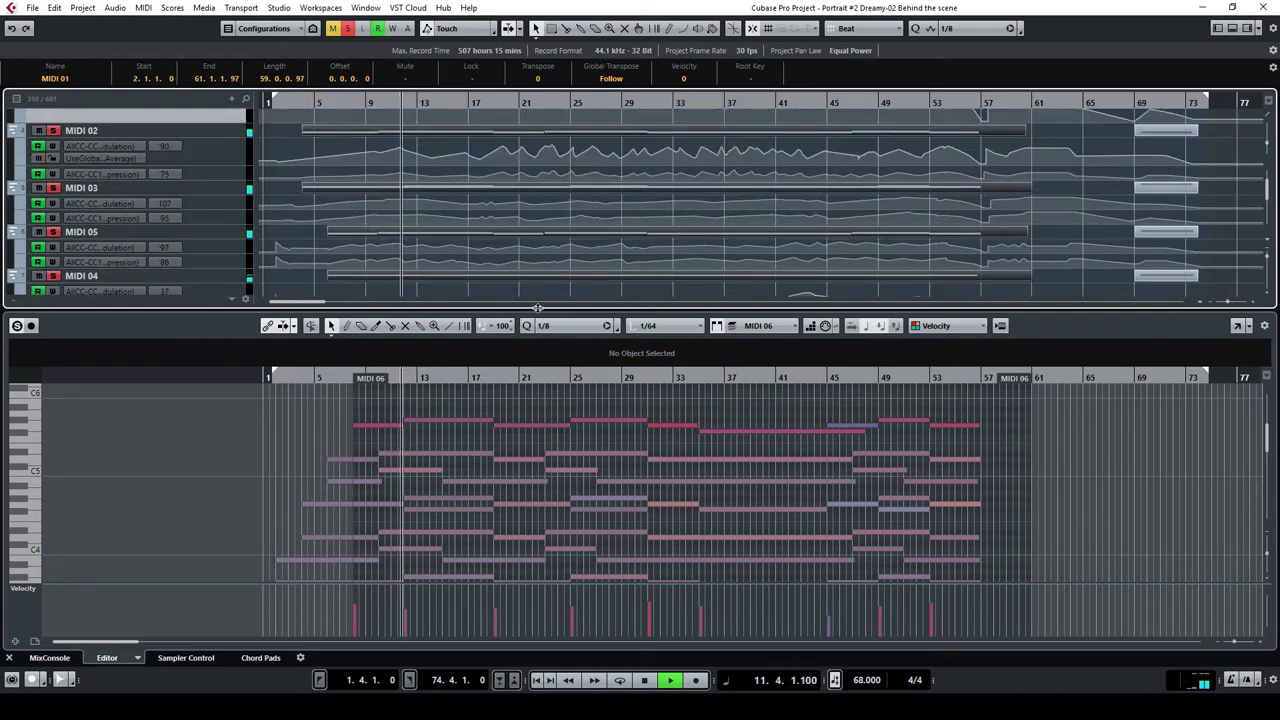
{"action": "left_click_drag", "start_coordinate": [538, 308], "coordinate": [540, 378]}
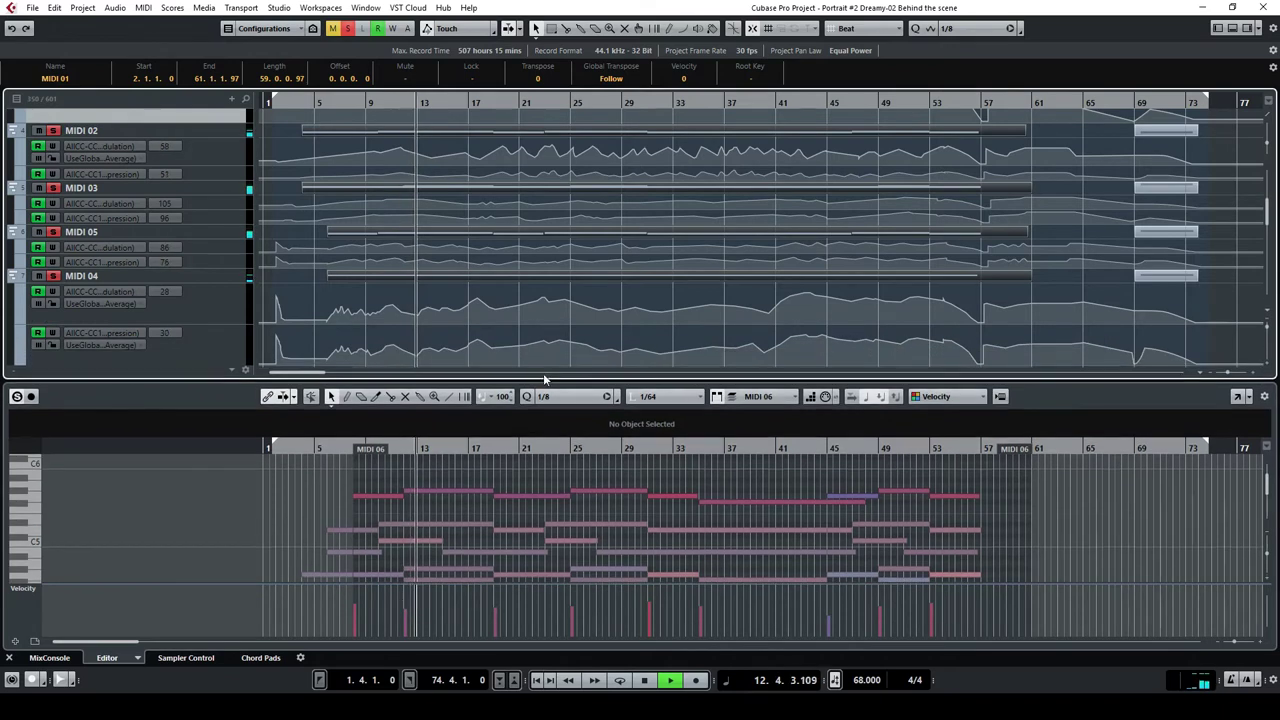
{"action": "scroll", "coordinate": [498, 290], "scroll_direction": "up", "scroll_amount": 1}
{"action": "scroll", "coordinate": [498, 285], "scroll_direction": "up", "scroll_amount": 2}
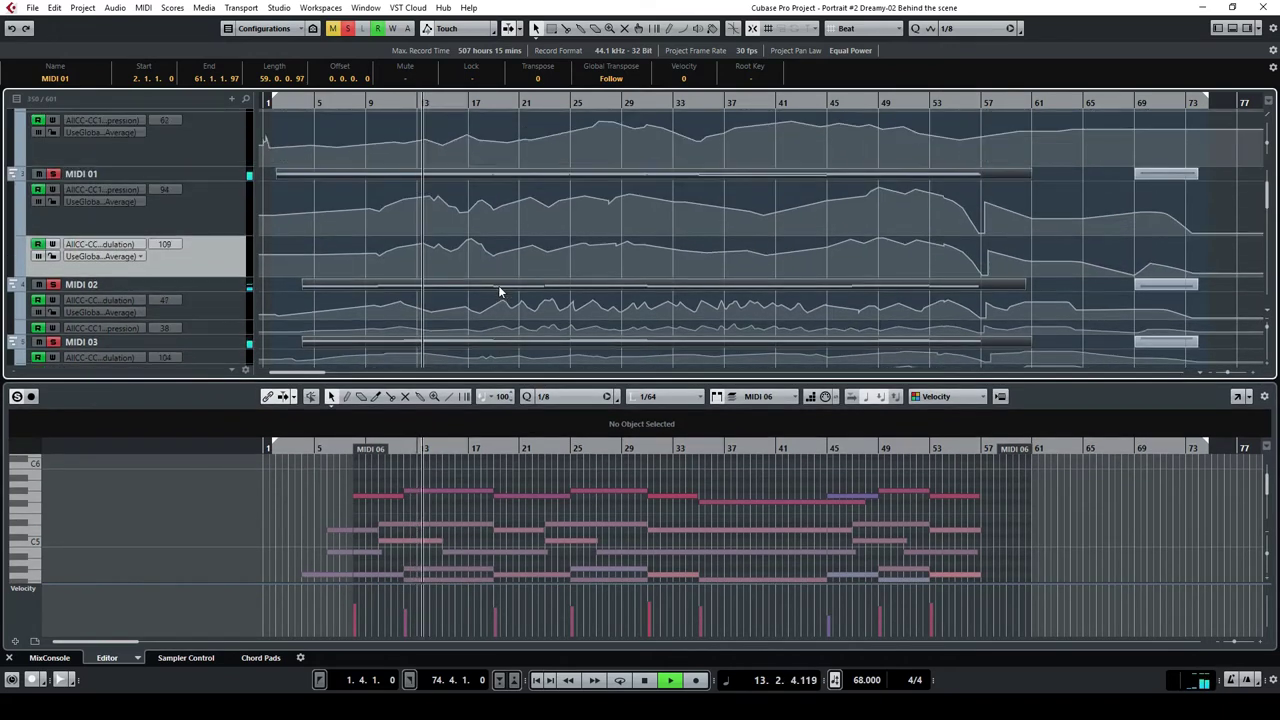
Reduce the height of the automation lanes under MIDI 01, Kontakt 5 01 and MIDI 04.
{"action": "left_click_drag", "start_coordinate": [237, 274], "coordinate": [224, 207]}
{"action": "scroll", "coordinate": [224, 202], "scroll_direction": "up", "scroll_amount": 2}
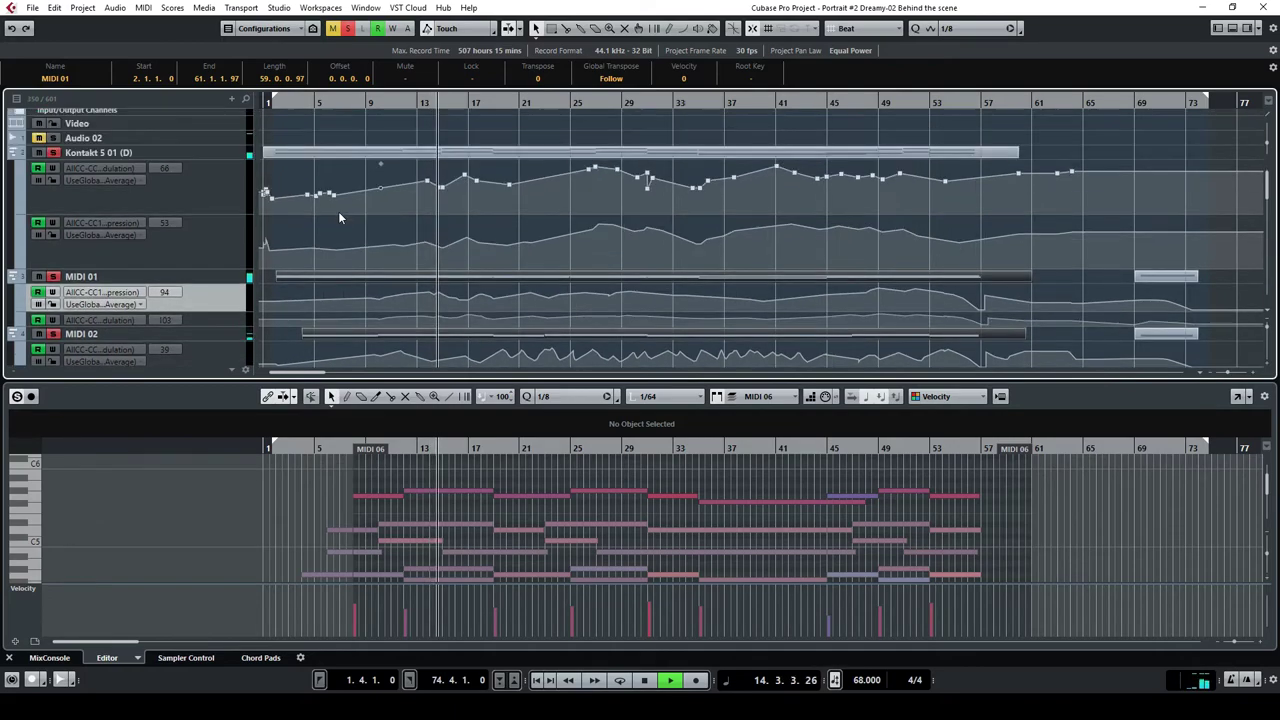
{"action": "left_click_drag", "start_coordinate": [232, 266], "coordinate": [229, 185]}
{"action": "scroll", "coordinate": [496, 187], "scroll_direction": "down", "scroll_amount": 4}
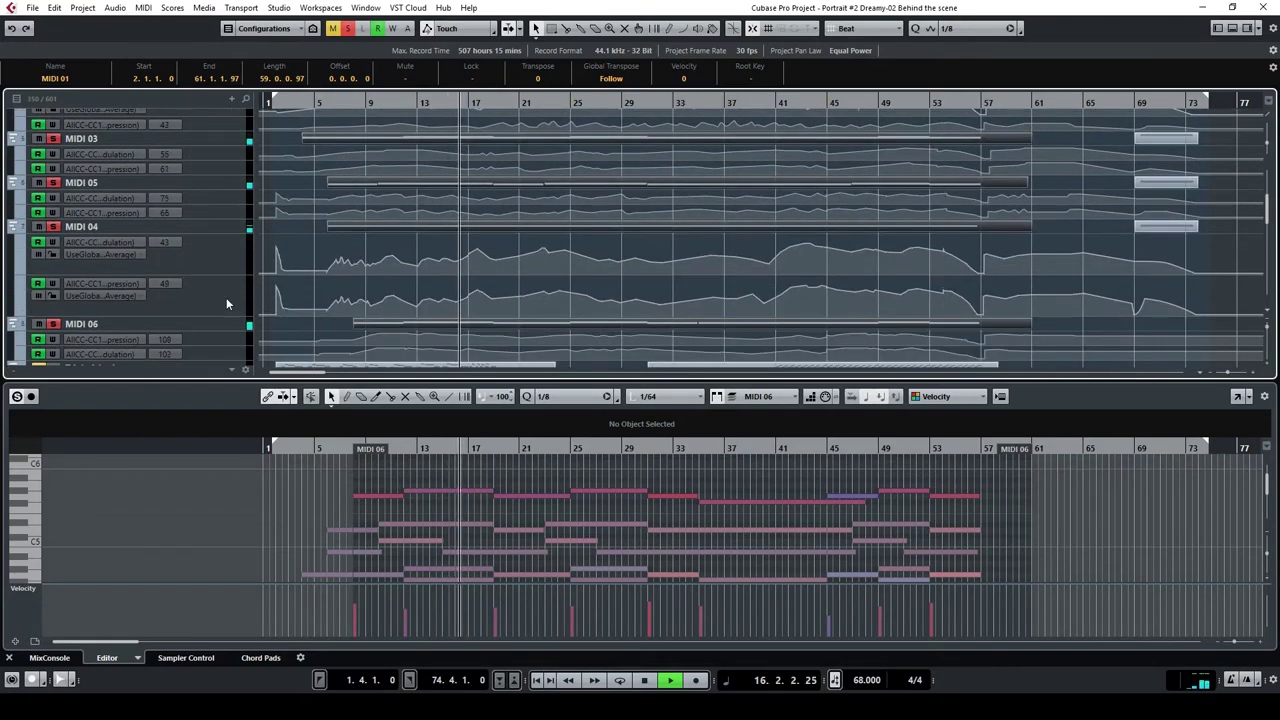
{"action": "left_click_drag", "start_coordinate": [199, 315], "coordinate": [208, 246]}
{"action": "scroll", "coordinate": [768, 255], "scroll_direction": "up", "scroll_amount": 1}
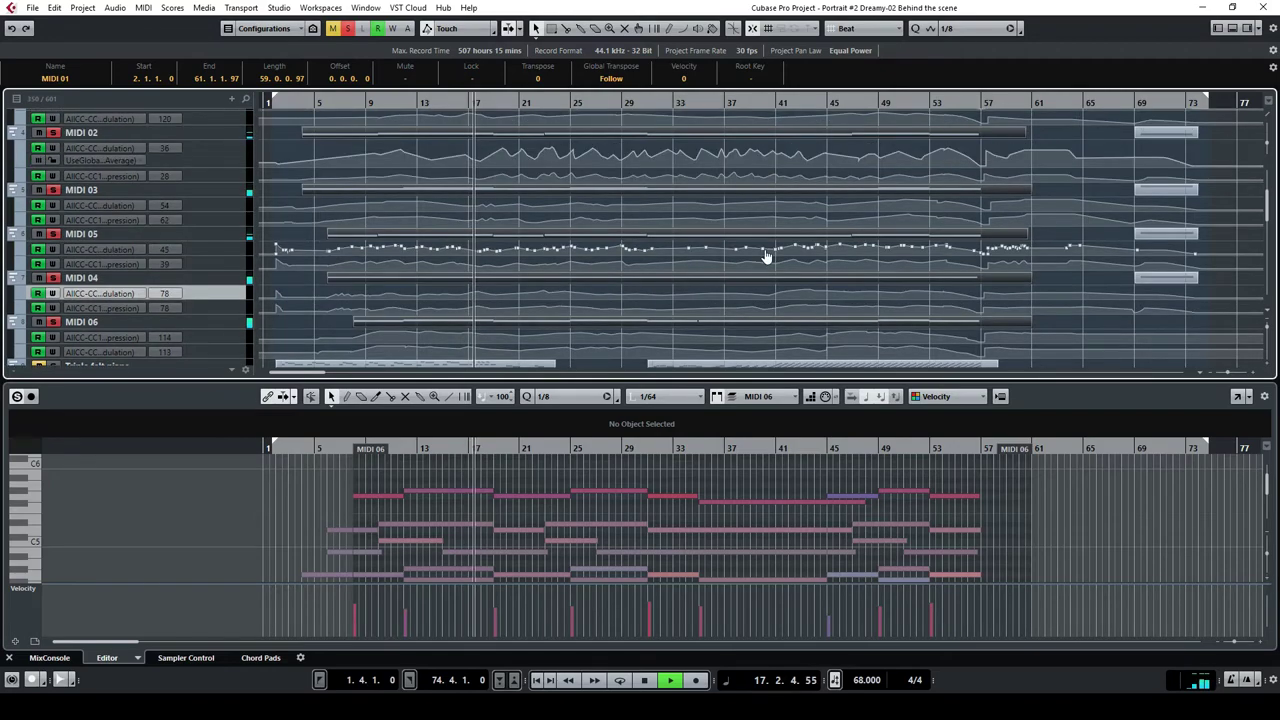
Shrink the lower editor so the Kontakt 5 01 to MIDI 06 automation fits in the arrangement, and stop playback.
{"action": "left_click_drag", "start_coordinate": [1237, 382], "coordinate": [1237, 500]}
{"action": "scroll", "coordinate": [693, 357], "scroll_direction": "up", "scroll_amount": 3}
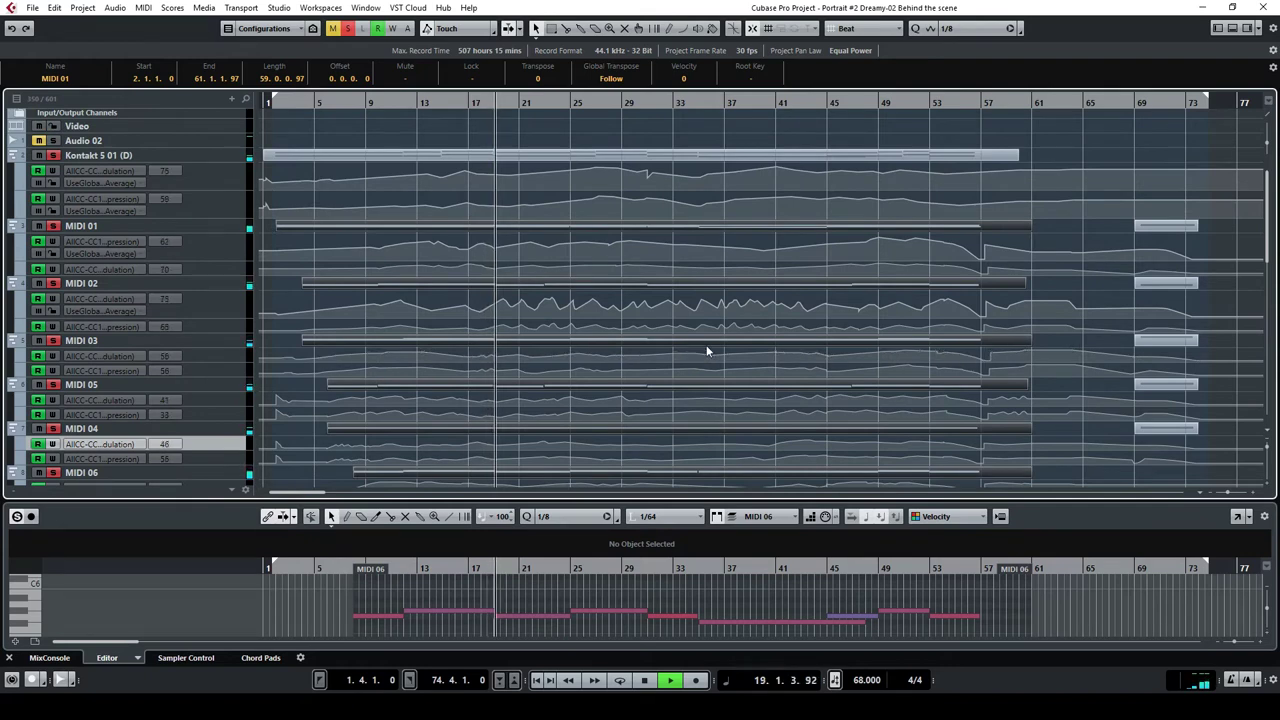
{"action": "left_click", "coordinate": [648, 681]}
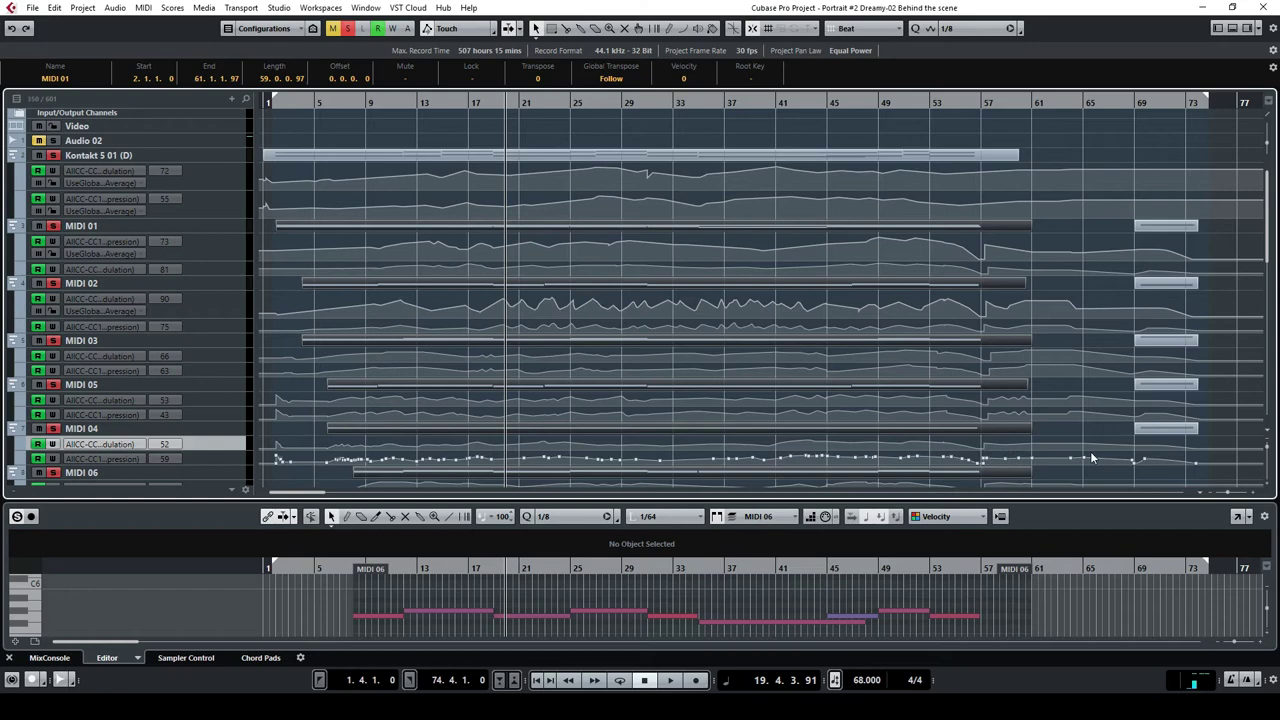
Clear all solos and solo the Triple felt piano, Garritan CFX Grand piano and Celeste tracks.
{"action": "scroll", "coordinate": [1087, 180], "scroll_direction": "down", "scroll_amount": 5}
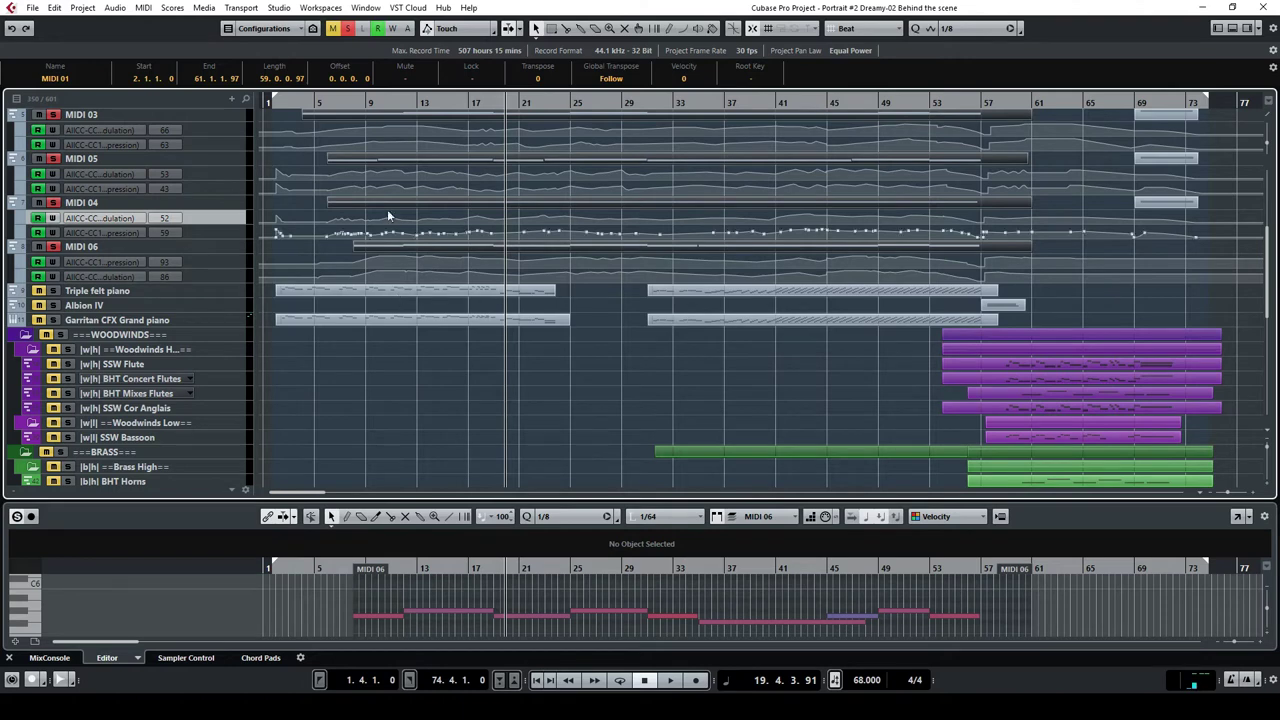
{"action": "left_click", "coordinate": [348, 29]}
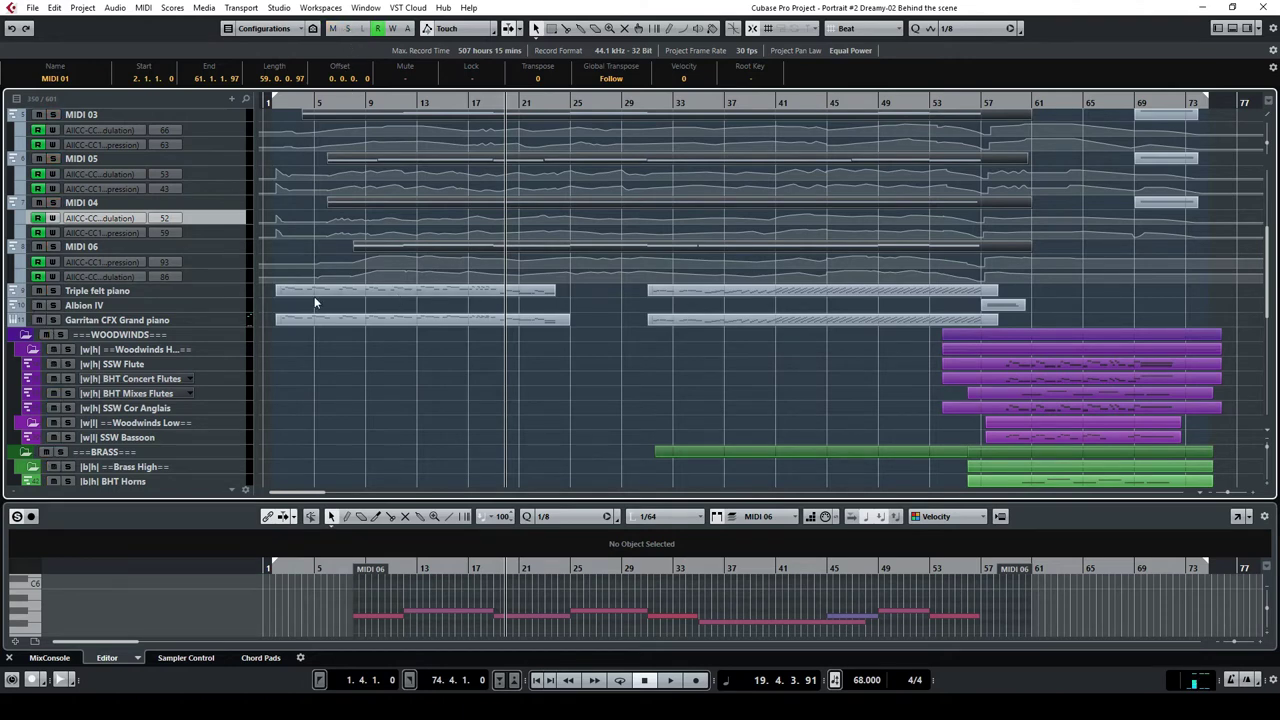
{"action": "left_click", "coordinate": [54, 291]}
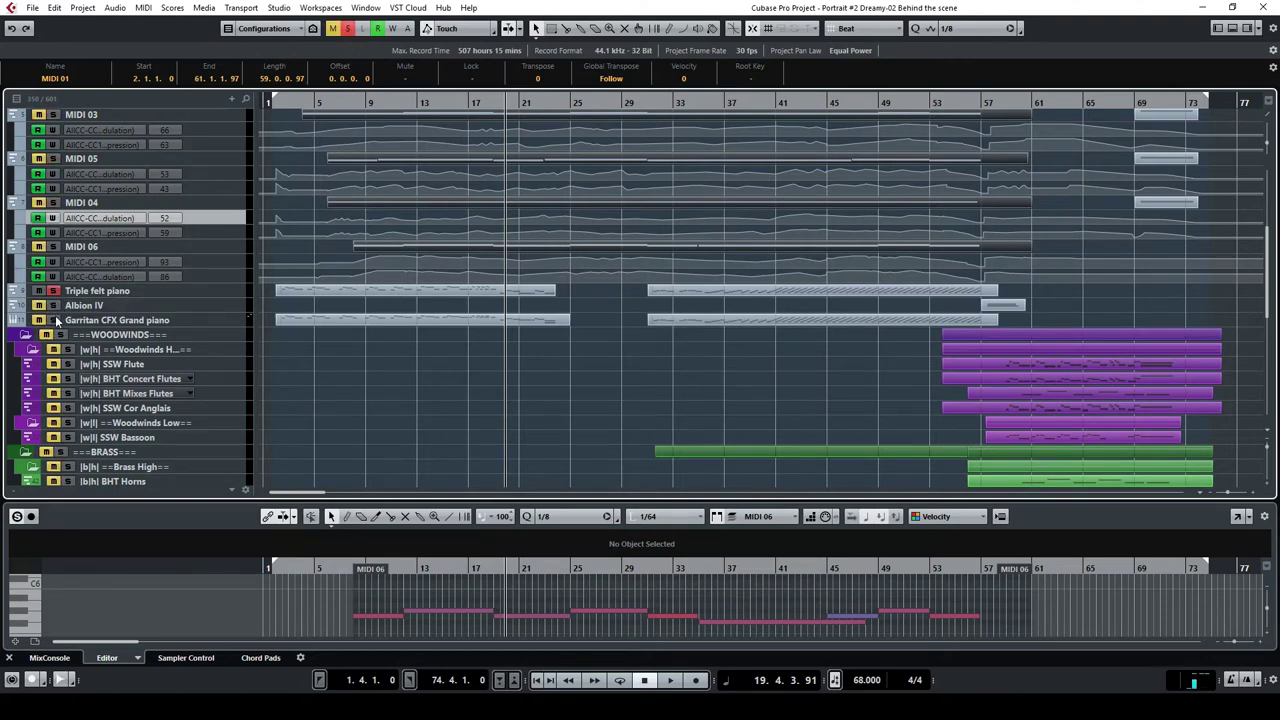
{"action": "left_click", "coordinate": [54, 321]}
{"action": "scroll", "coordinate": [422, 308], "scroll_direction": "down", "scroll_amount": 5}
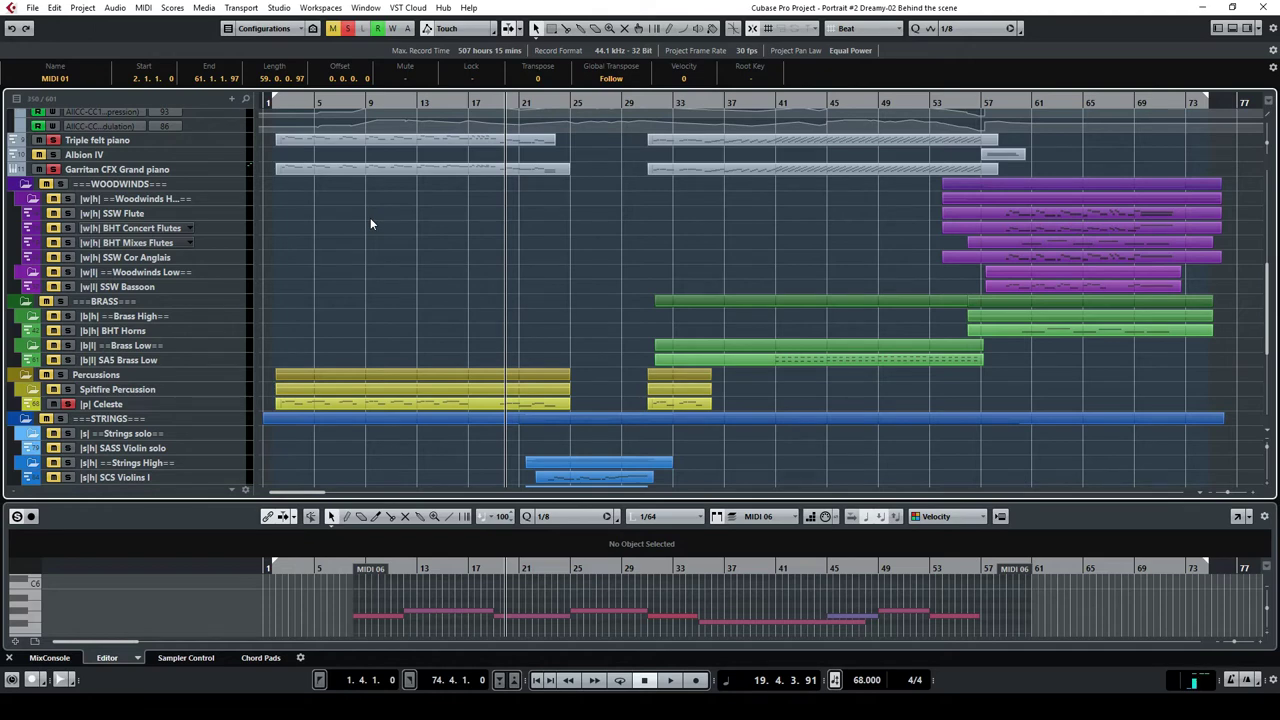
Play from bar 2 and open the first Triple felt piano, Garritan CFX Grand piano and Celeste events together in a full-window Key Editor.
{"action": "left_click", "coordinate": [275, 101]}
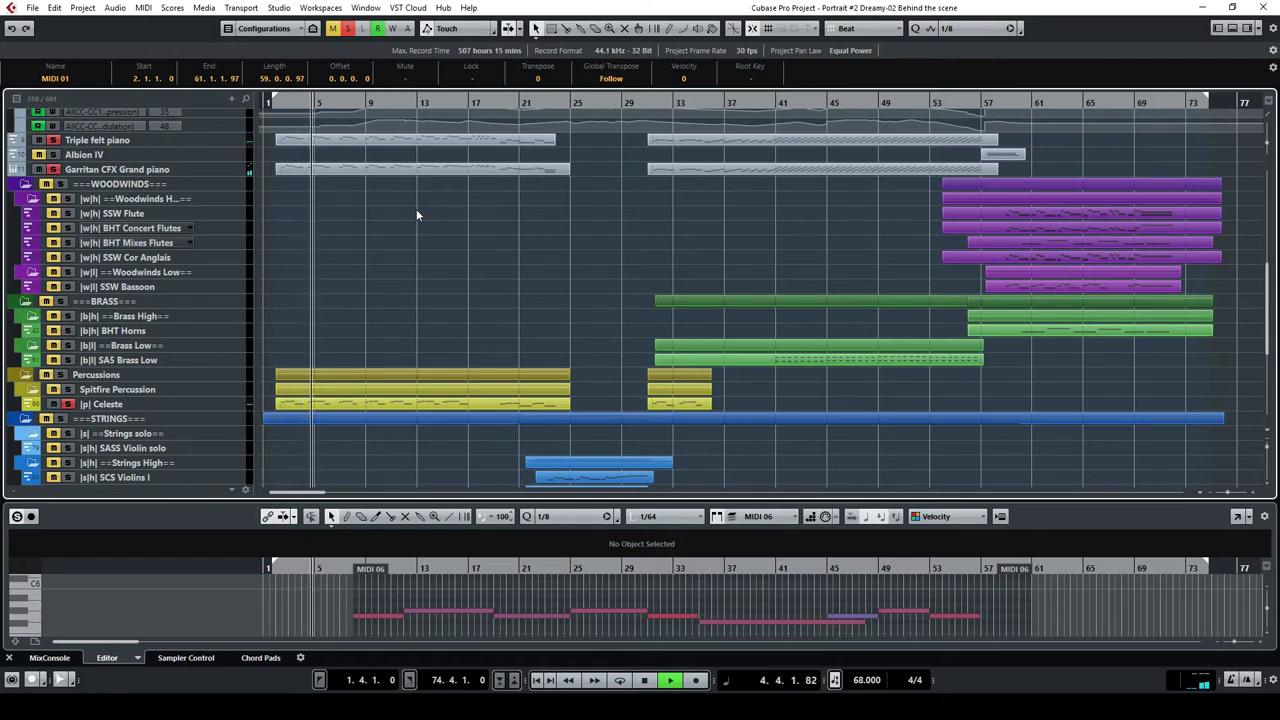
{"action": "left_click", "coordinate": [388, 142]}
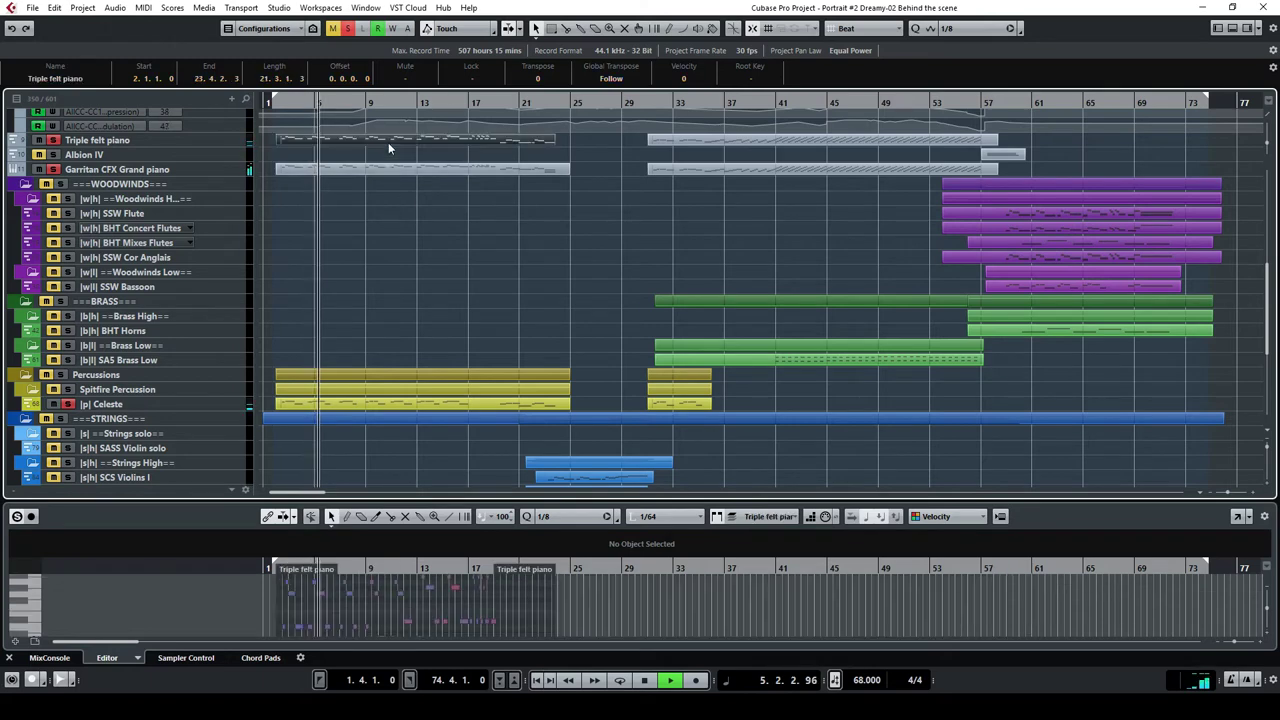
{"action": "left_click", "coordinate": [384, 166]}
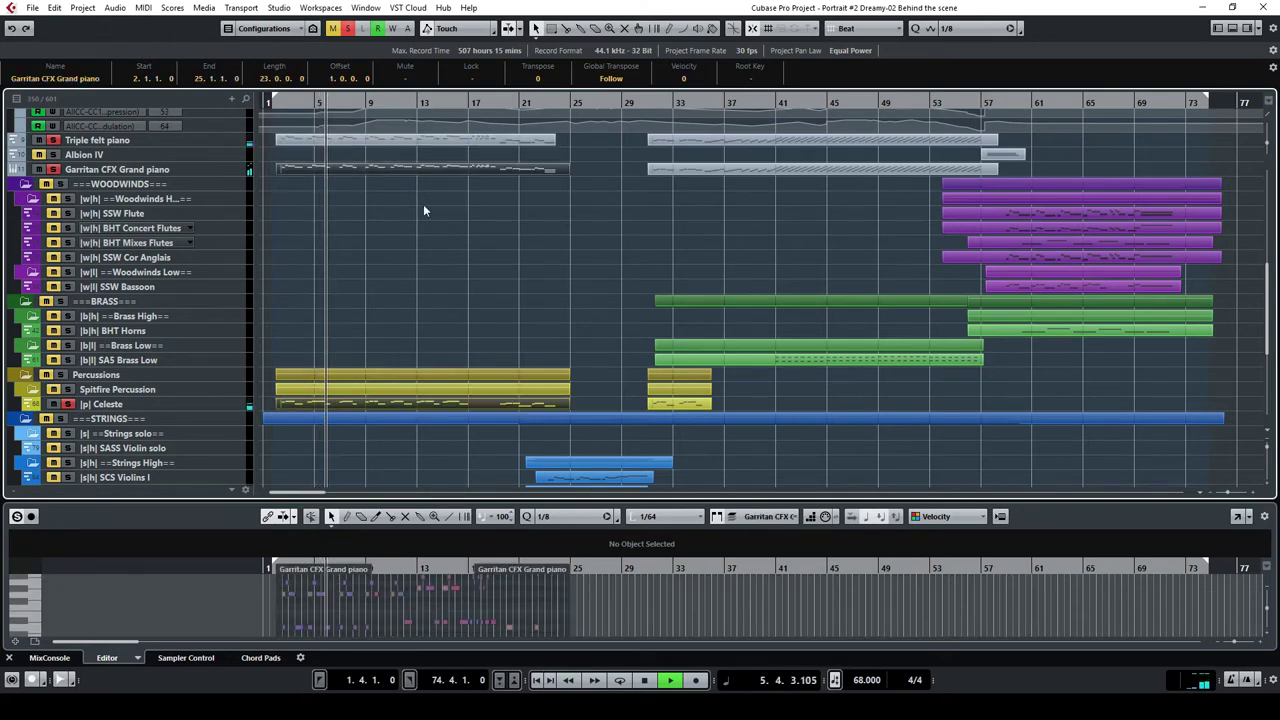
{"action": "left_click", "coordinate": [431, 138]}
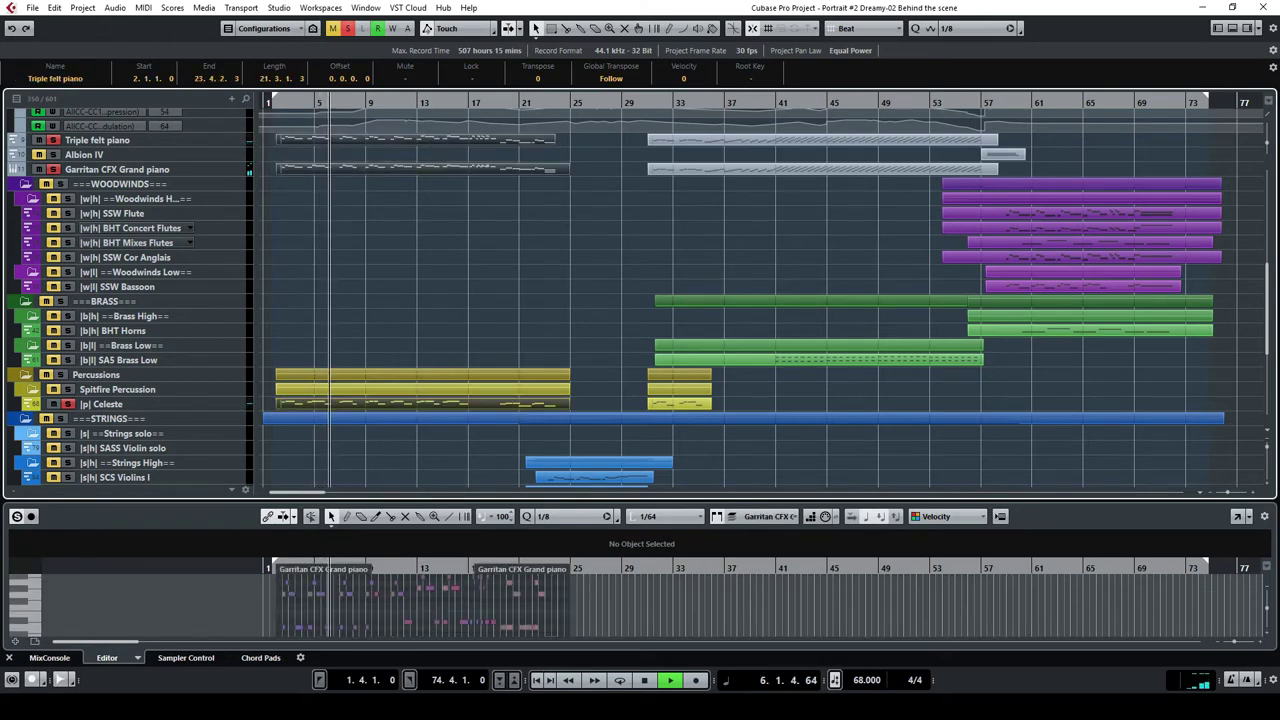
{"action": "left_click", "coordinate": [1239, 516]}
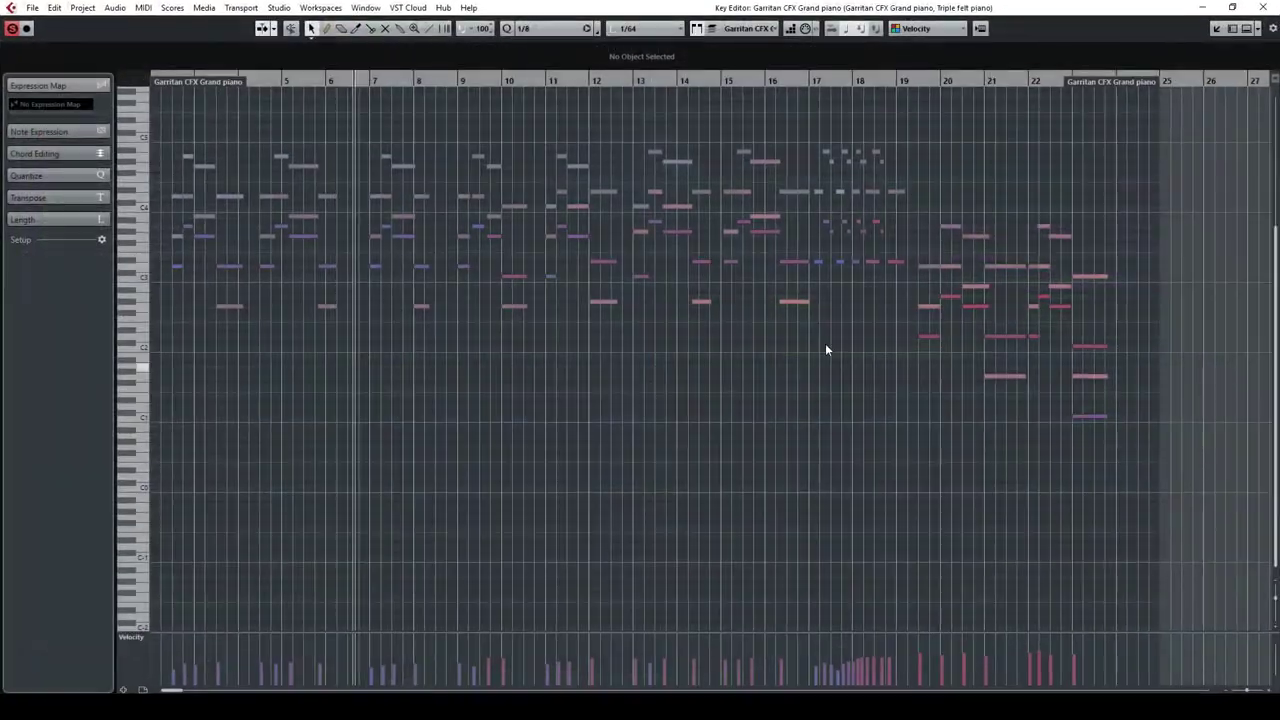
Select single Triple felt piano and Garritan CFX Grand piano notes to inspect each part, and return the Key Editor to the lower zone.
{"action": "left_click", "coordinate": [188, 158]}
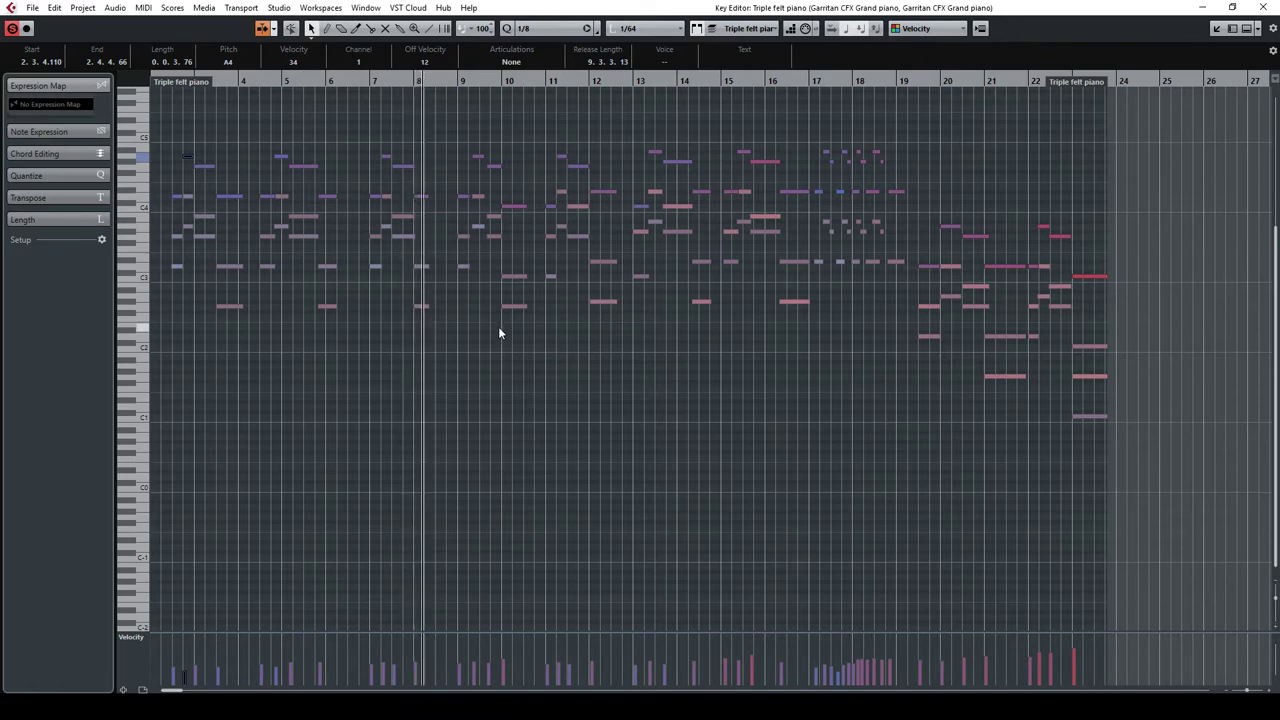
{"action": "left_click", "coordinate": [466, 196]}
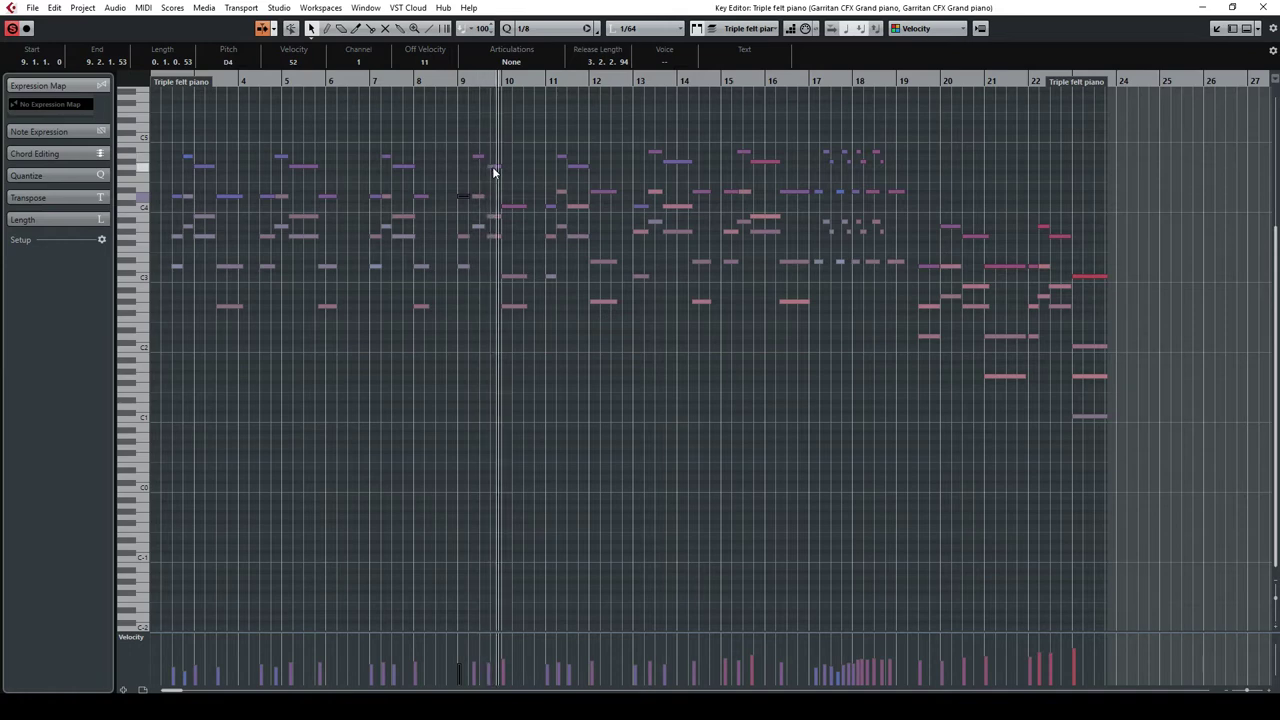
{"action": "left_click", "coordinate": [462, 237]}
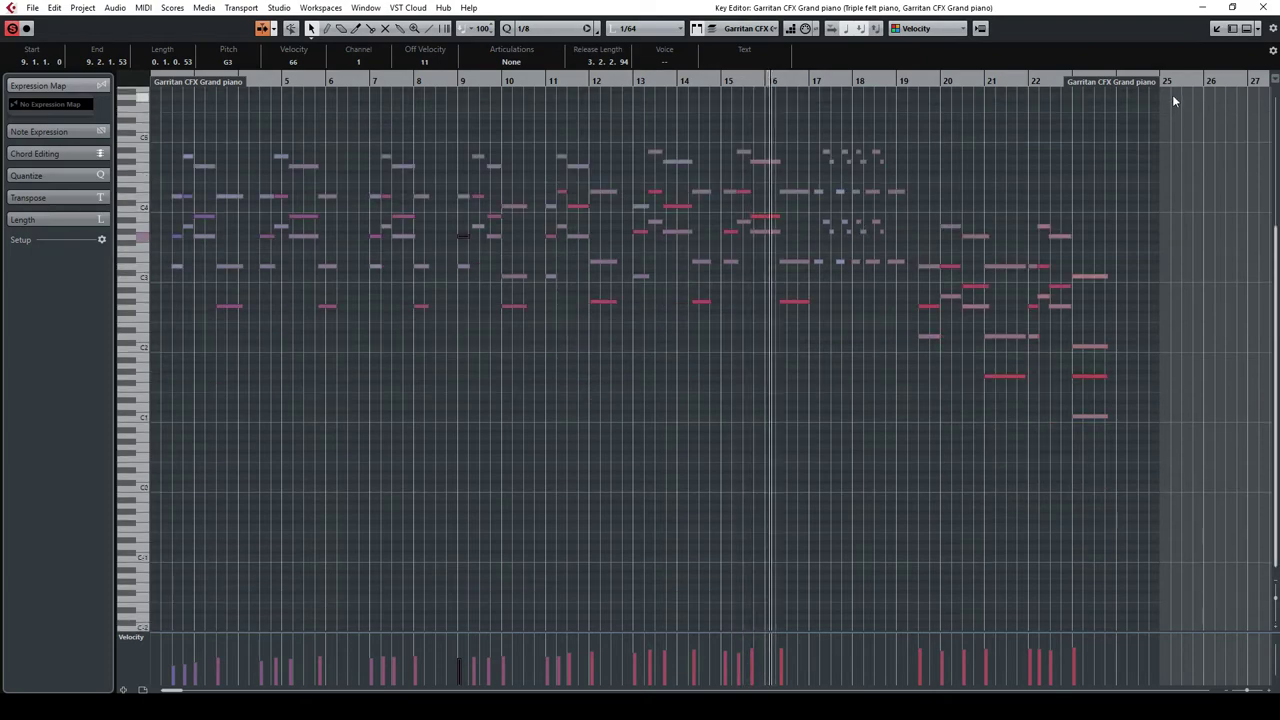
{"action": "left_click", "coordinate": [1217, 28]}
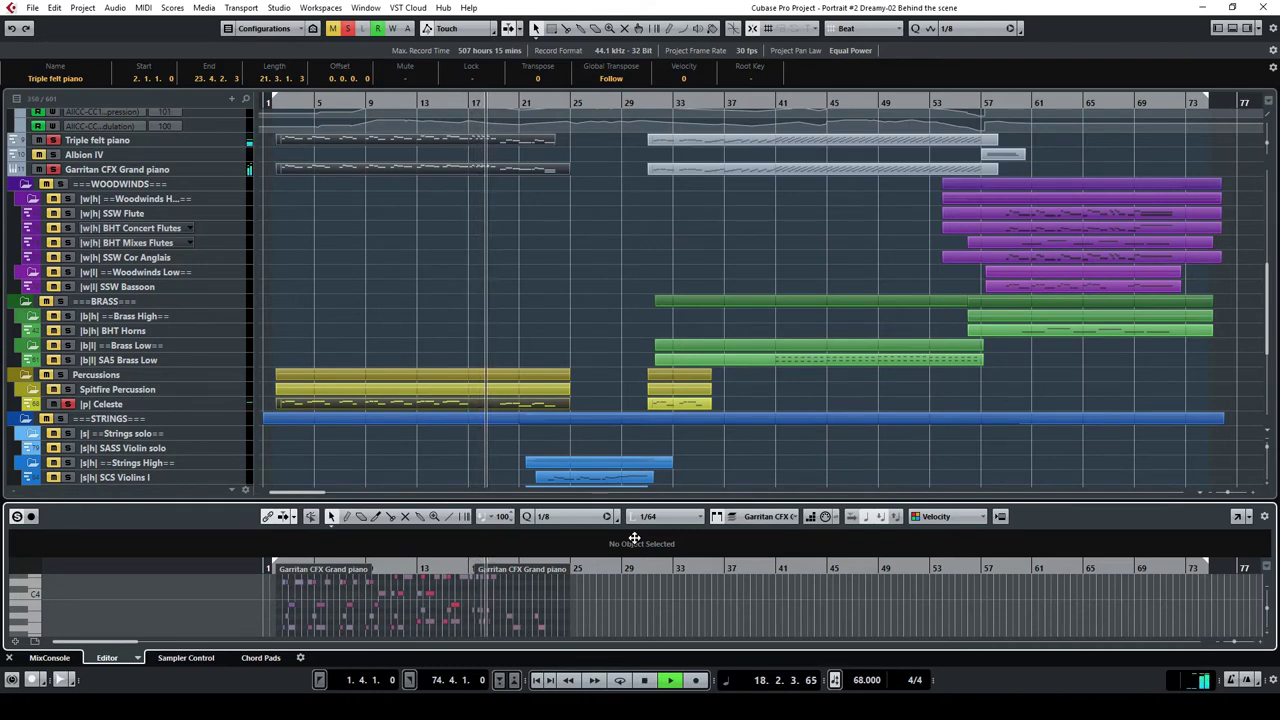
Show the CC 64 (Sustain) lane of the first Triple felt piano event alone in a full-window Key Editor, and close the editor.
{"action": "left_click", "coordinate": [314, 146]}
{"action": "left_click", "coordinate": [312, 142]}
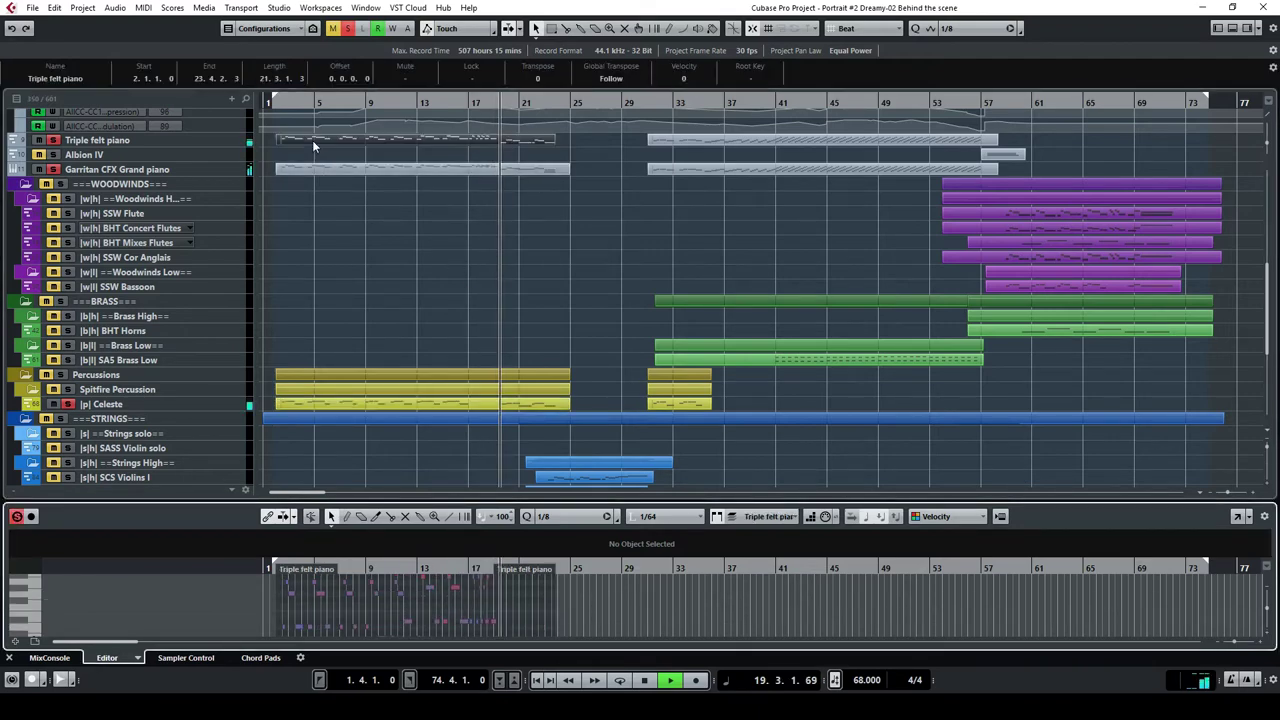
{"action": "left_click", "coordinate": [1238, 517]}
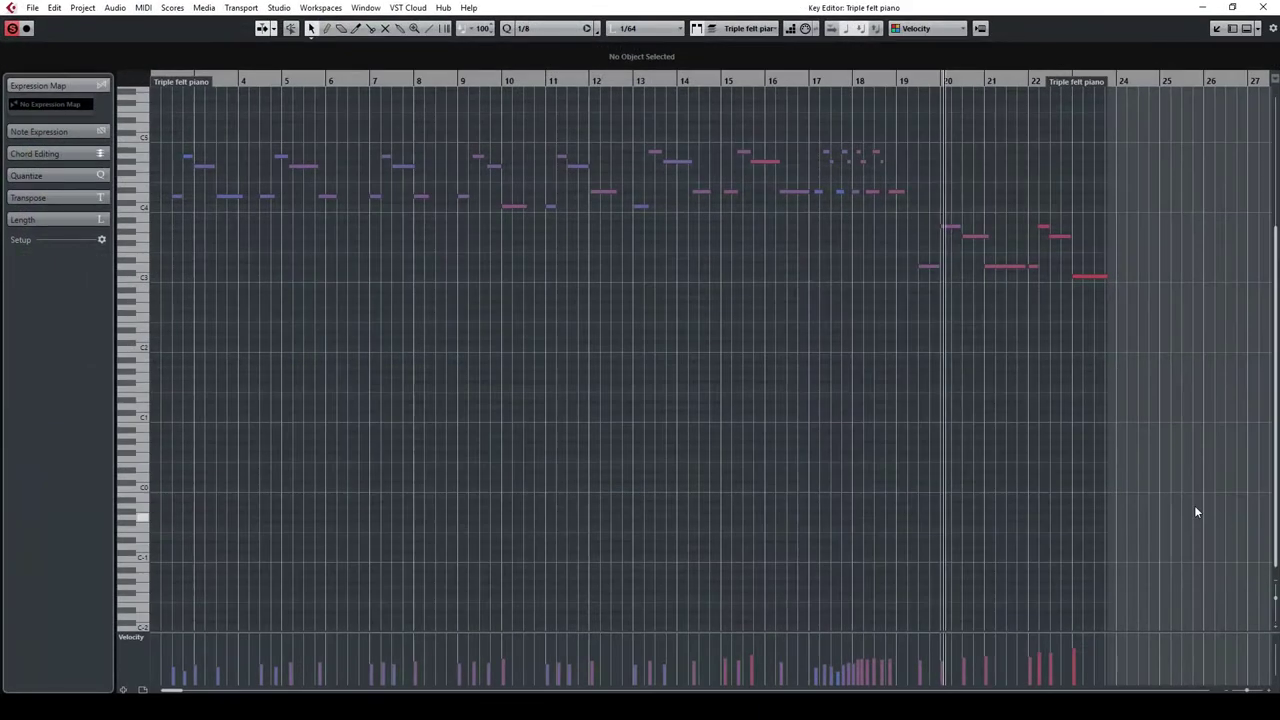
{"action": "left_click", "coordinate": [135, 638]}
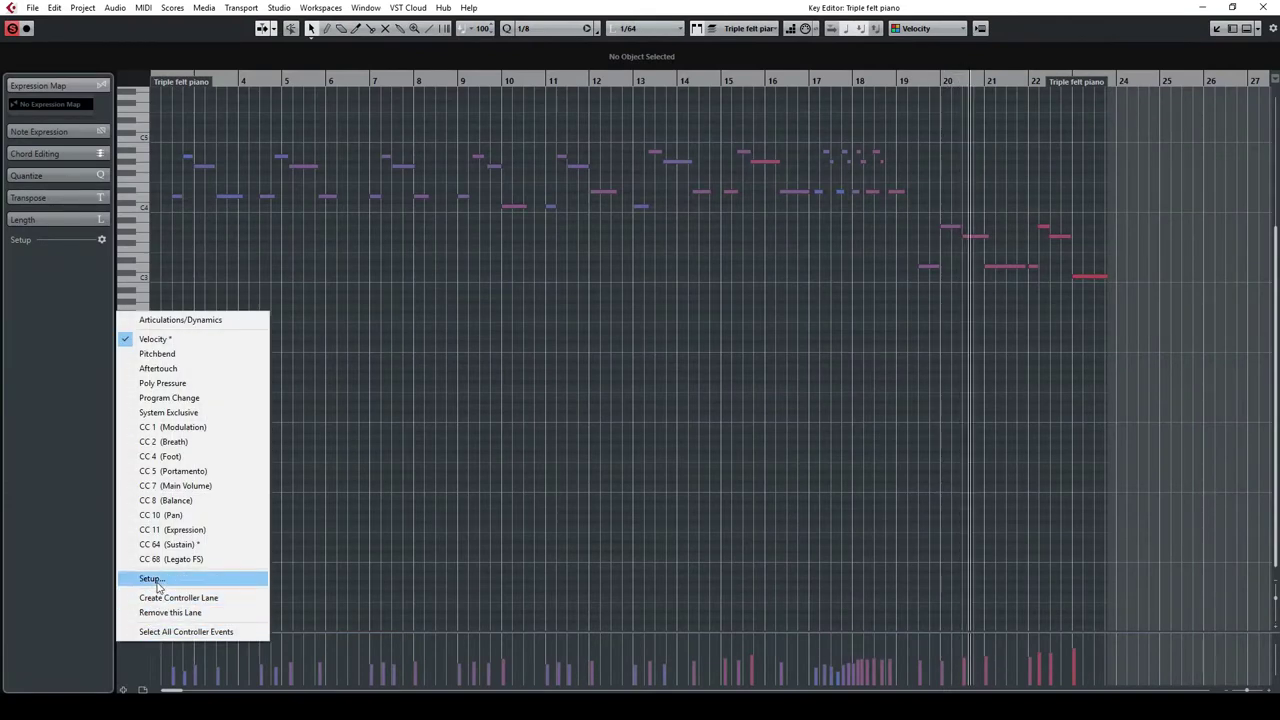
{"action": "left_click", "coordinate": [168, 544]}
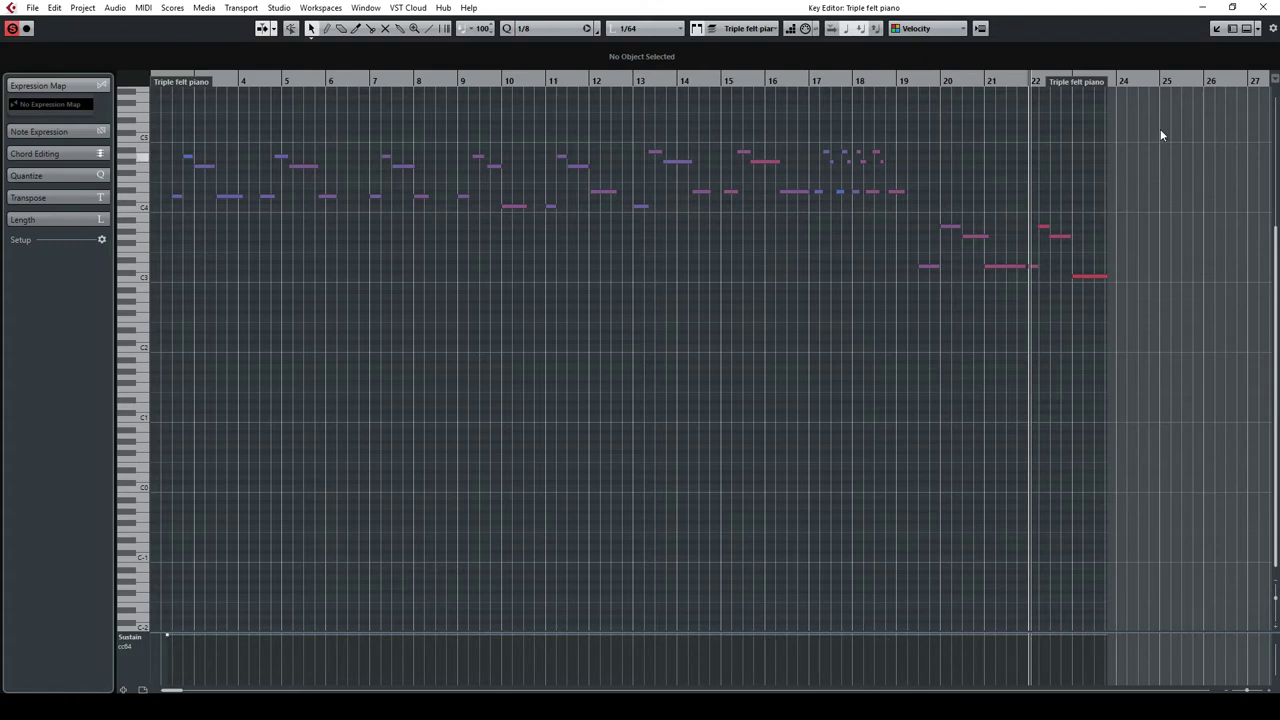
{"action": "left_click", "coordinate": [1262, 8]}
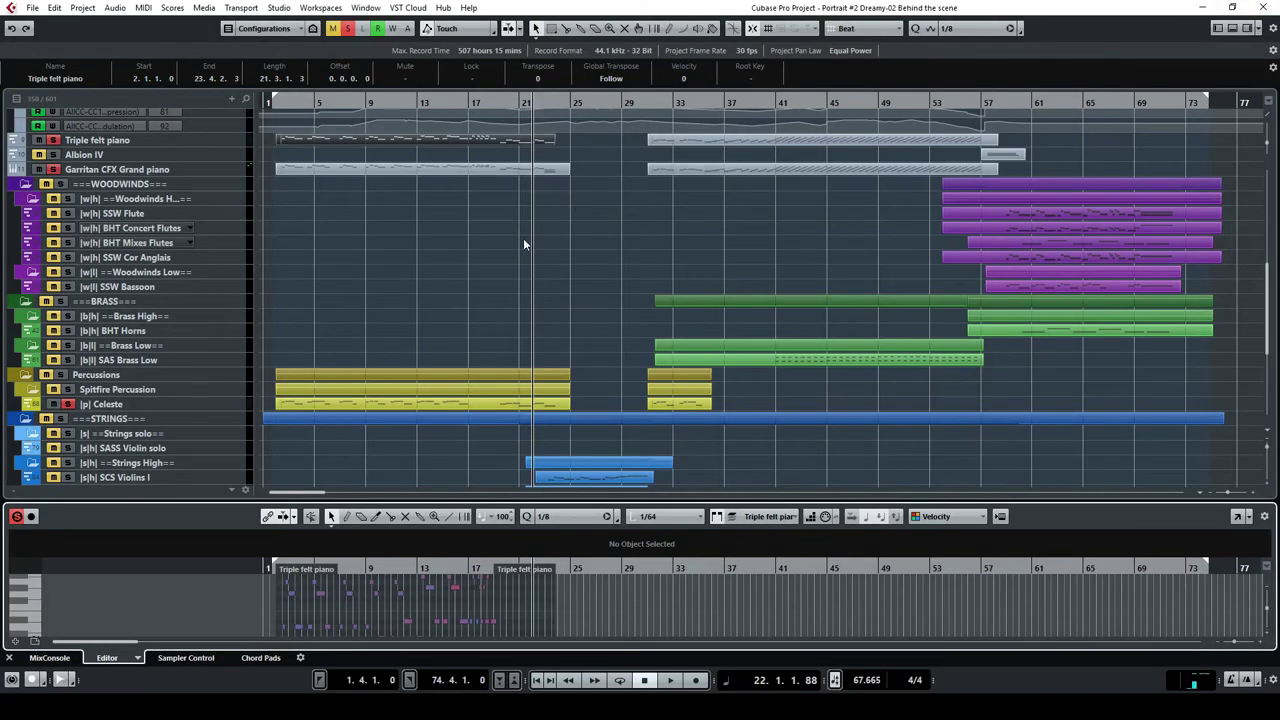
Clear all solos and solo the HZS 60V CL Tratto track in the Hans Zimmer Strings folder.
{"action": "scroll", "coordinate": [435, 231], "scroll_direction": "up", "scroll_amount": 3}
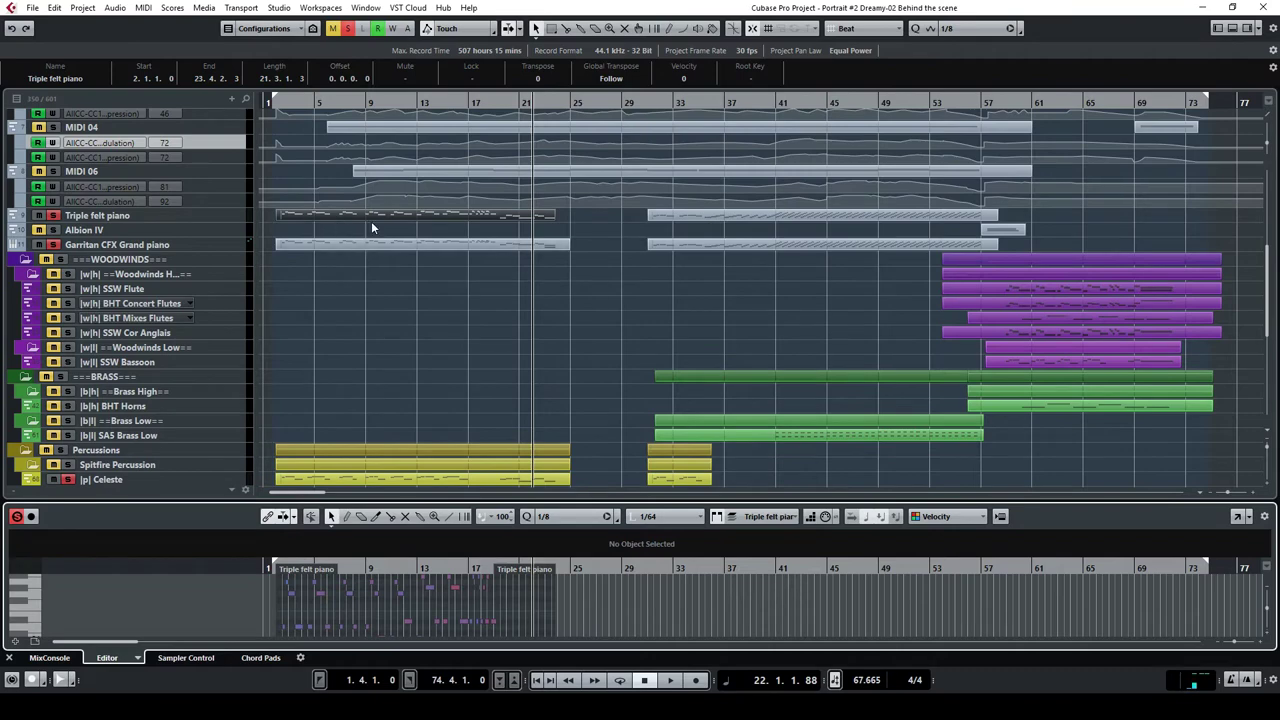
{"action": "scroll", "coordinate": [520, 260], "scroll_direction": "down", "scroll_amount": 5}
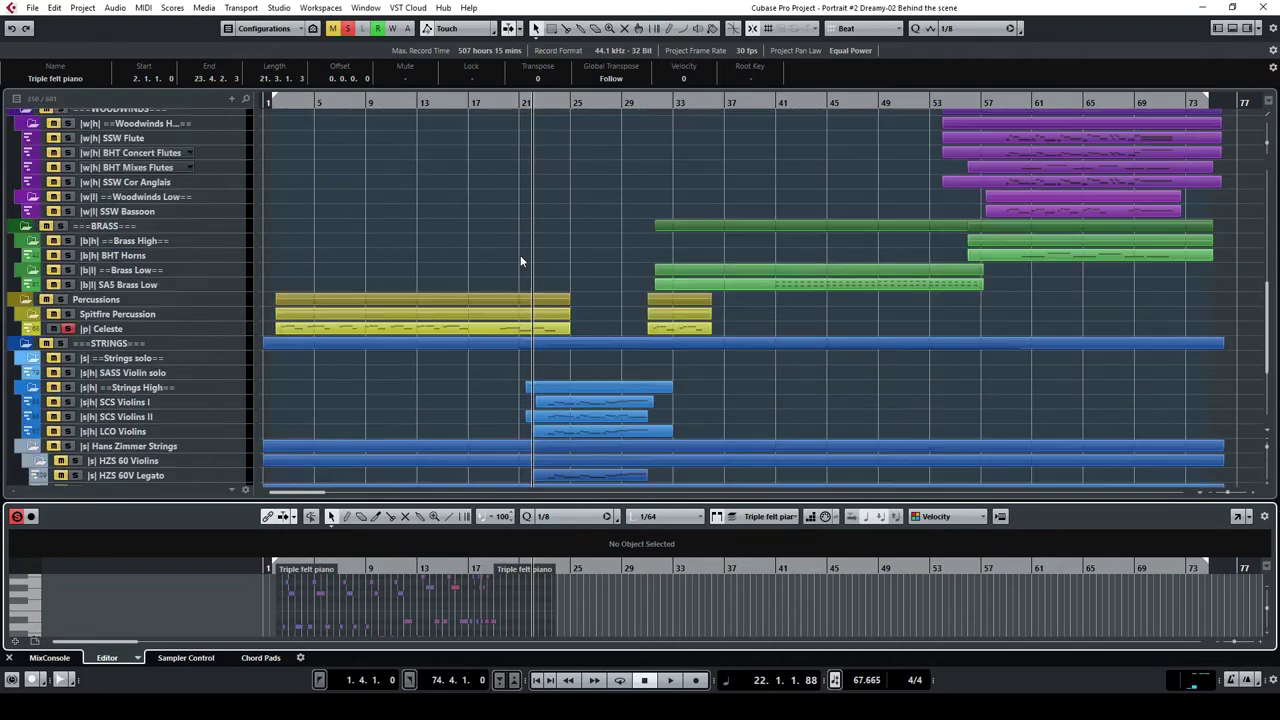
{"action": "scroll", "coordinate": [520, 260], "scroll_direction": "down", "scroll_amount": 3}
{"action": "scroll", "coordinate": [520, 260], "scroll_direction": "down", "scroll_amount": 2}
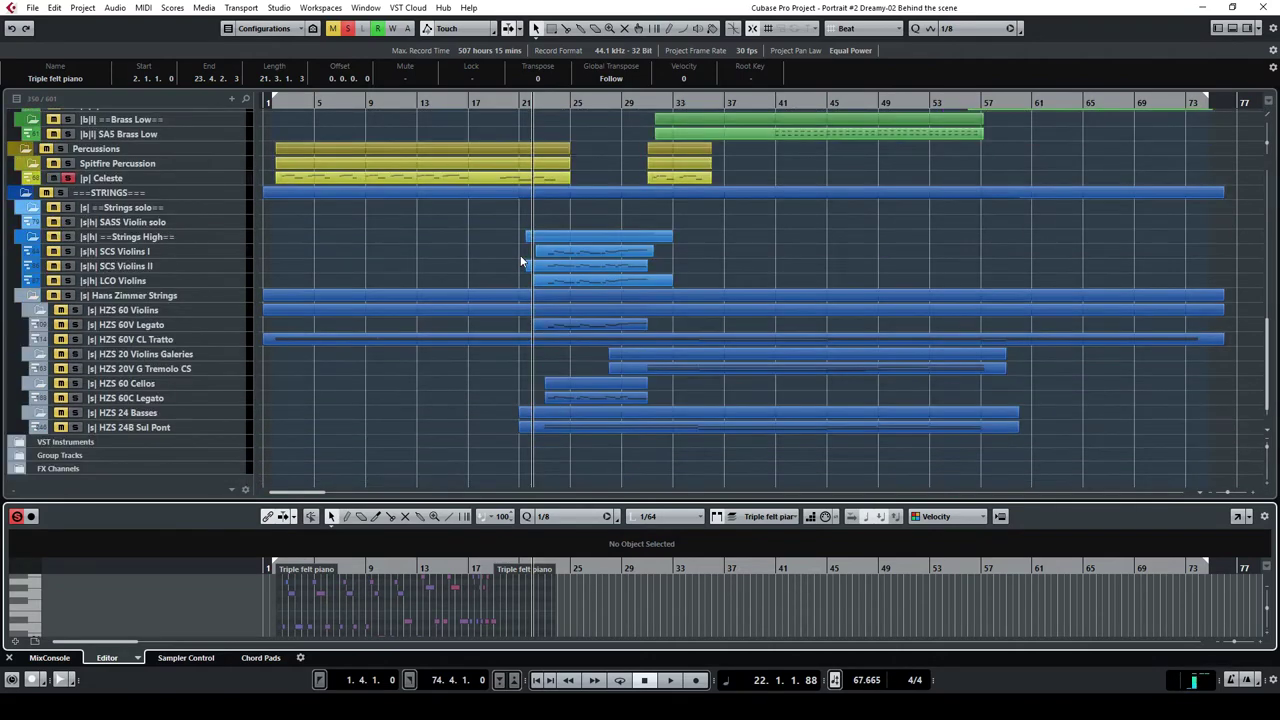
{"action": "scroll", "coordinate": [500, 262], "scroll_direction": "up", "scroll_amount": 10}
{"action": "scroll", "coordinate": [465, 270], "scroll_direction": "up", "scroll_amount": 3}
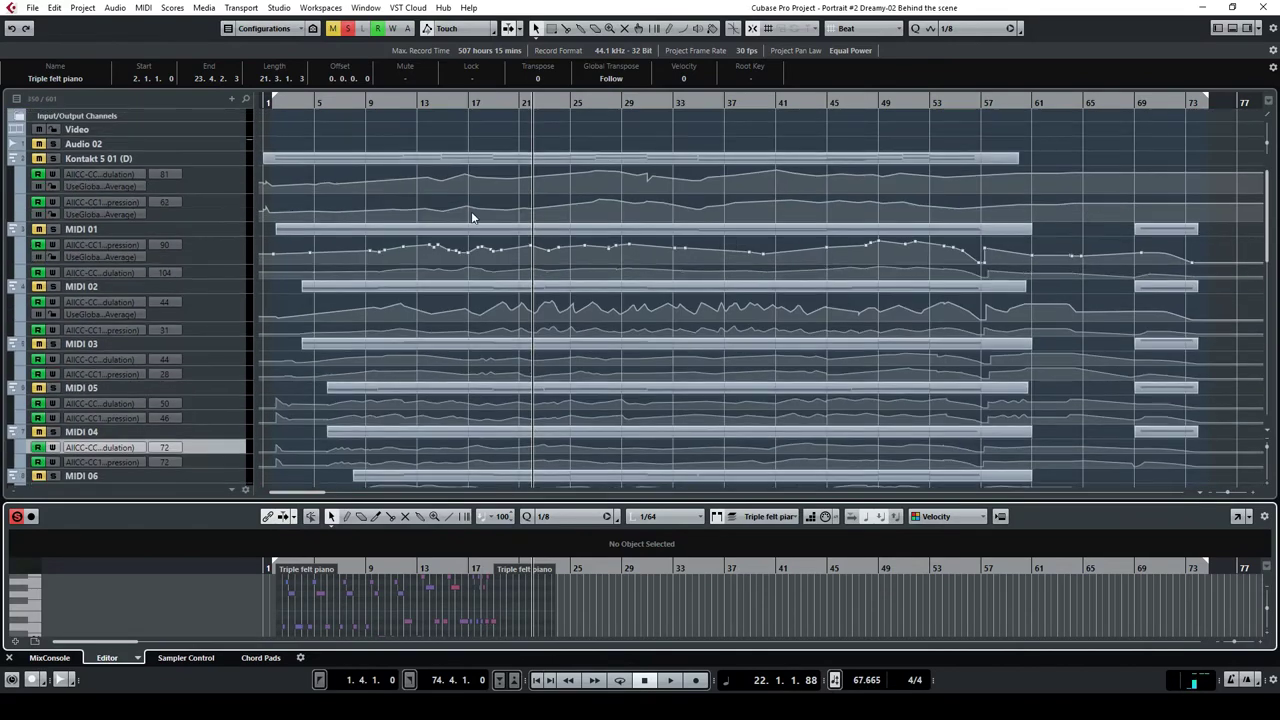
{"action": "left_click", "coordinate": [347, 28]}
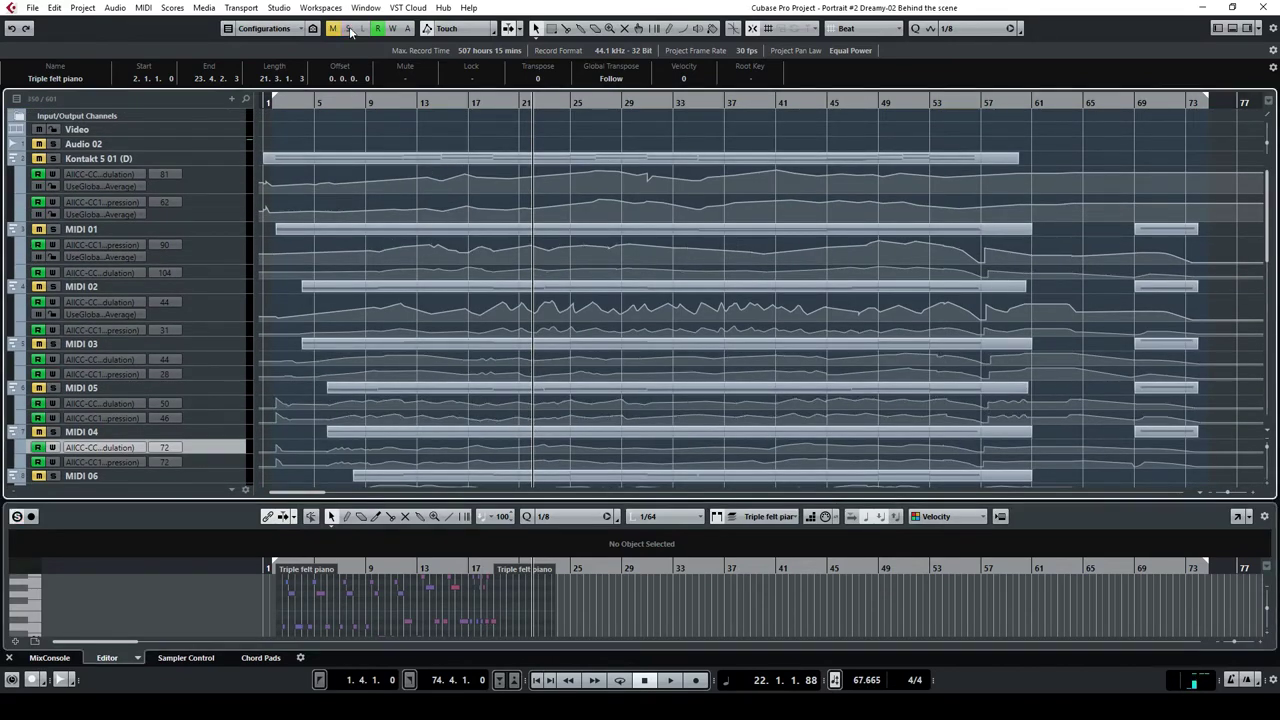
{"action": "scroll", "coordinate": [404, 255], "scroll_direction": "down", "scroll_amount": 10}
{"action": "scroll", "coordinate": [405, 258], "scroll_direction": "down", "scroll_amount": 3}
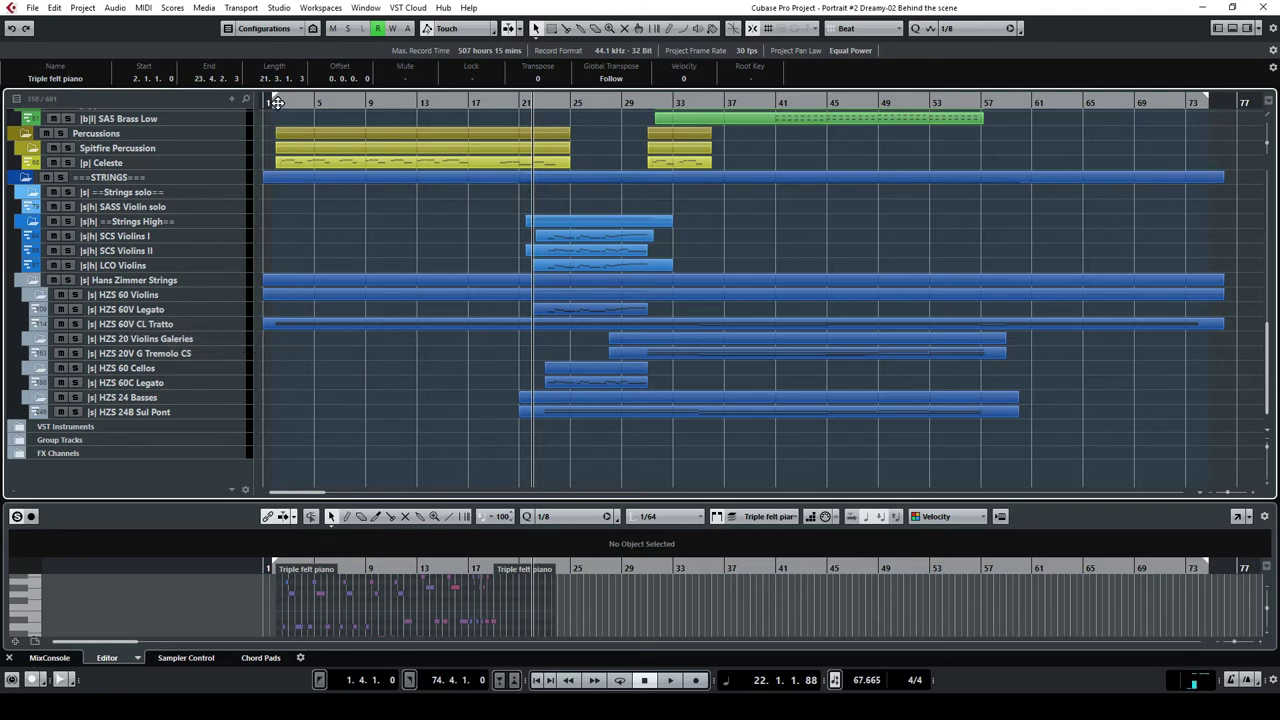
{"action": "left_click", "coordinate": [78, 324]}
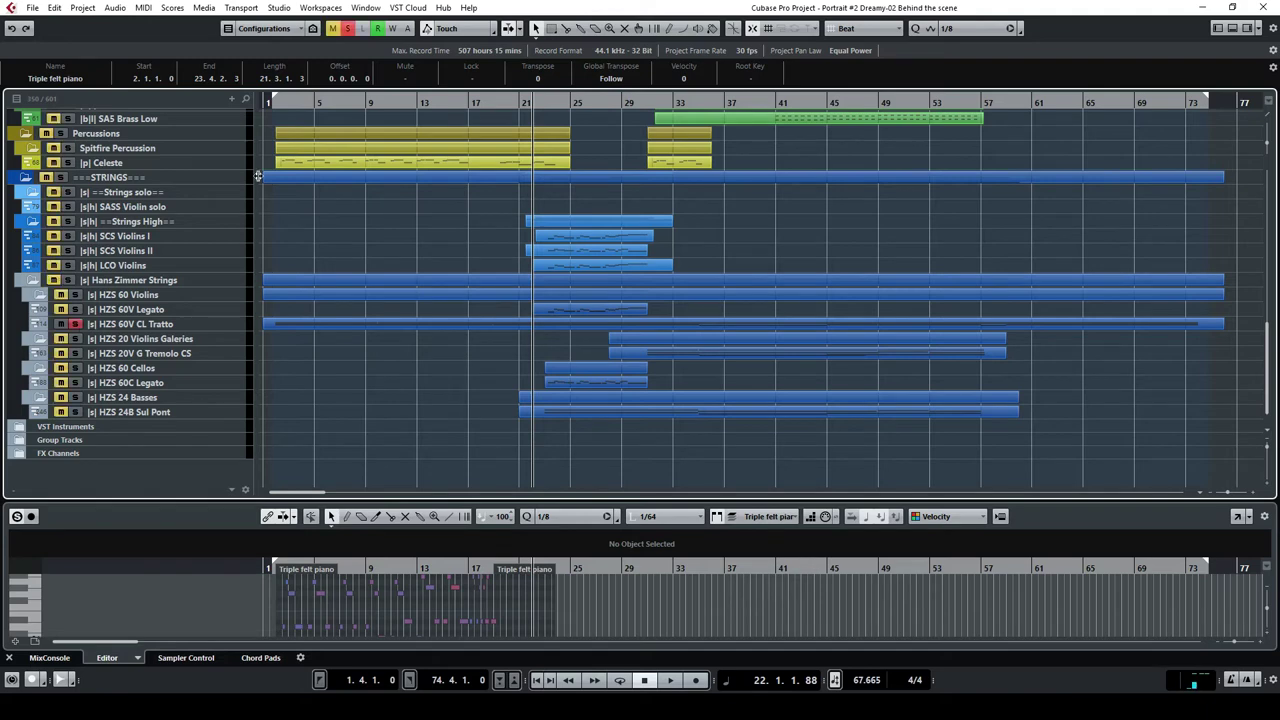
Play the HZS 60V CL Tratto event from the start, show the track's automation lanes, and stop playback.
{"action": "left_click", "coordinate": [271, 103]}
{"action": "key", "text": "space"}
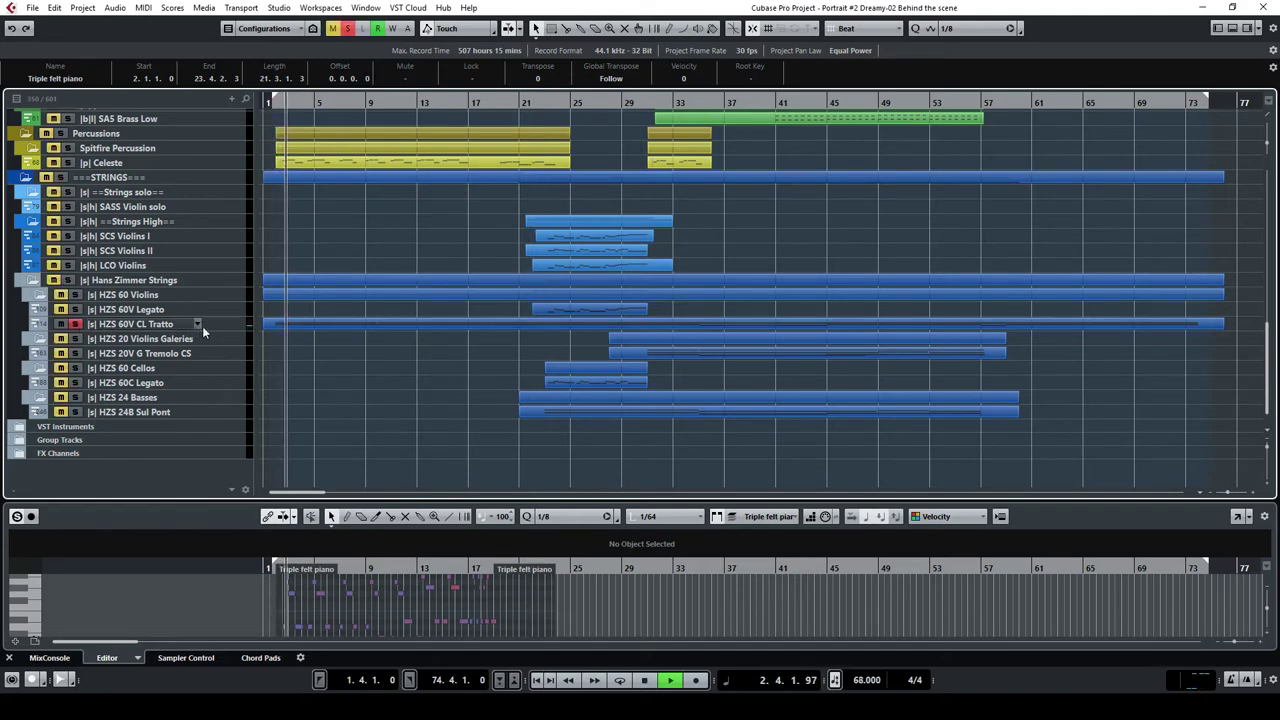
{"action": "left_click", "coordinate": [303, 325]}
{"action": "left_click", "coordinate": [216, 323]}
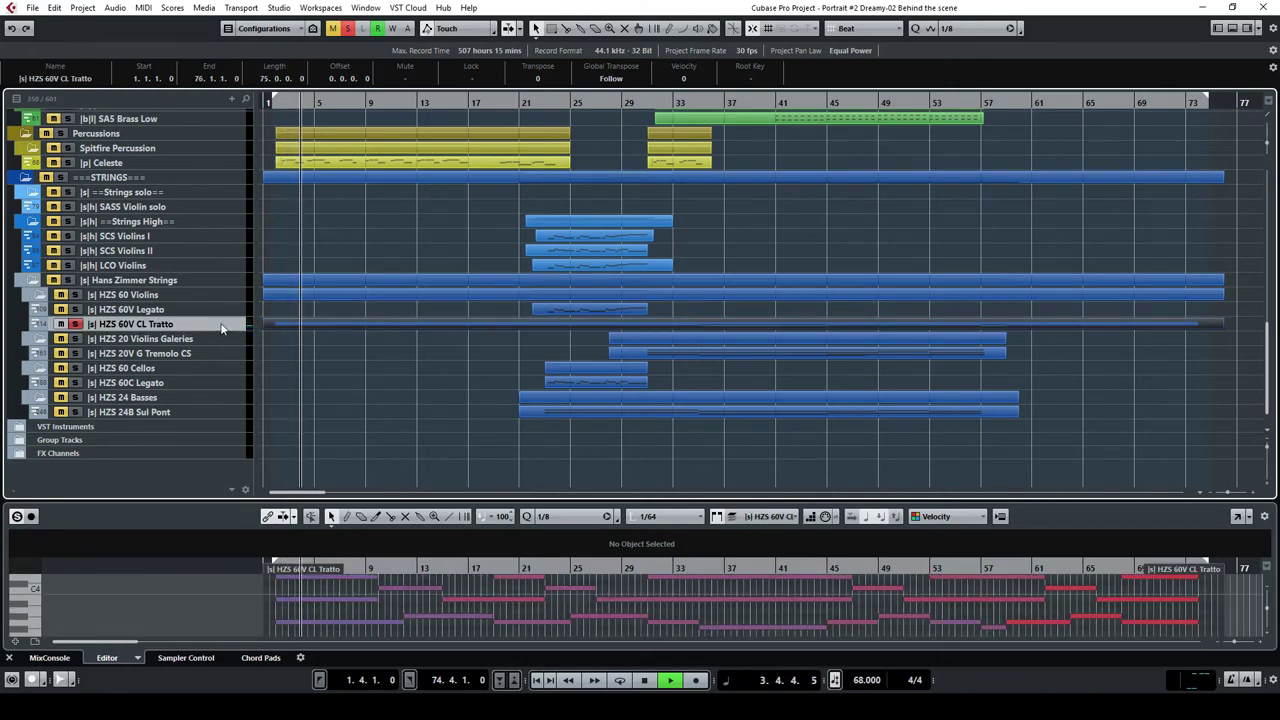
{"action": "right_click", "coordinate": [229, 331]}
{"action": "left_click", "coordinate": [278, 498]}
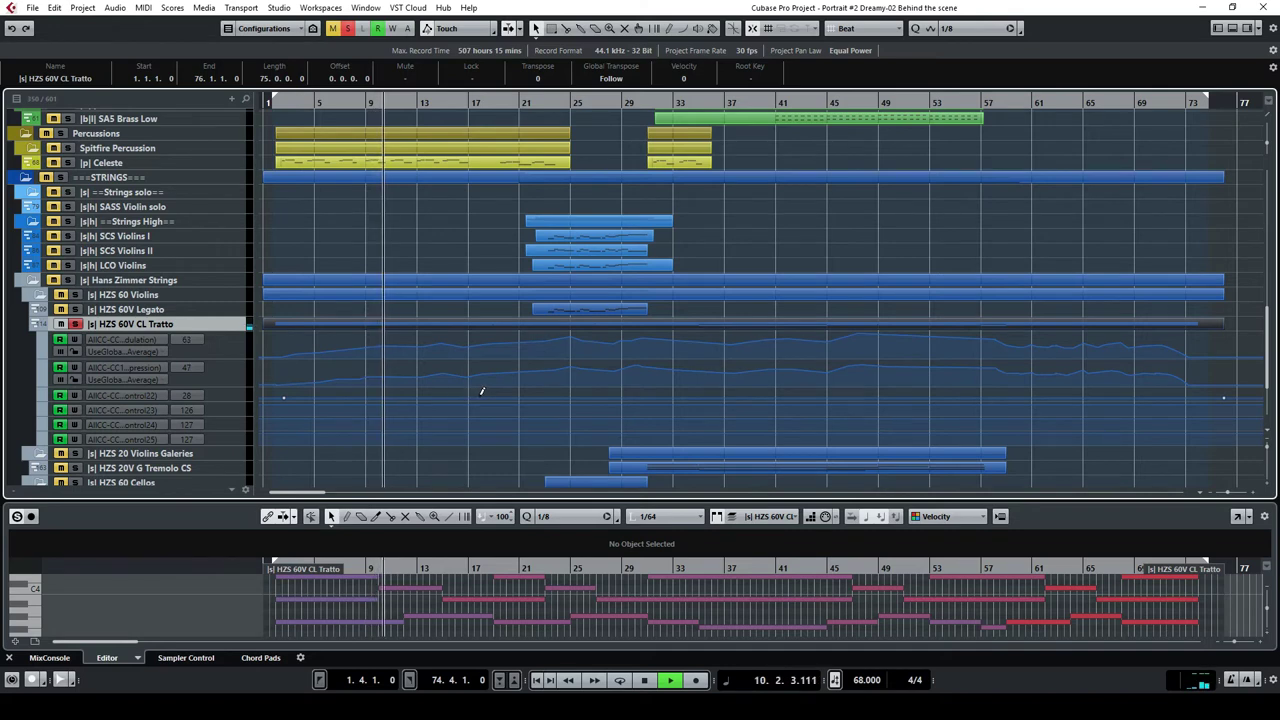
{"action": "left_click", "coordinate": [643, 683]}
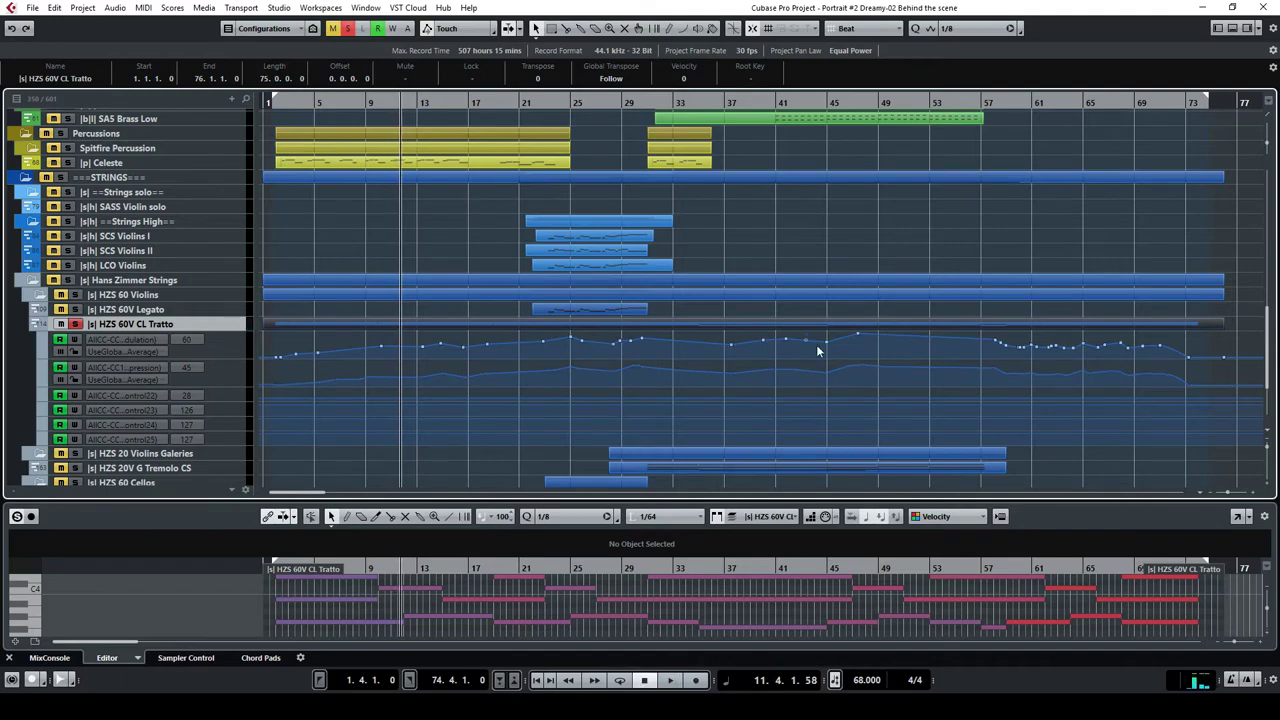
Inspect the HZS 60V CL Tratto notes across the whole piece in a full-window Key Editor, and close the editor.
{"action": "left_click", "coordinate": [1237, 516]}
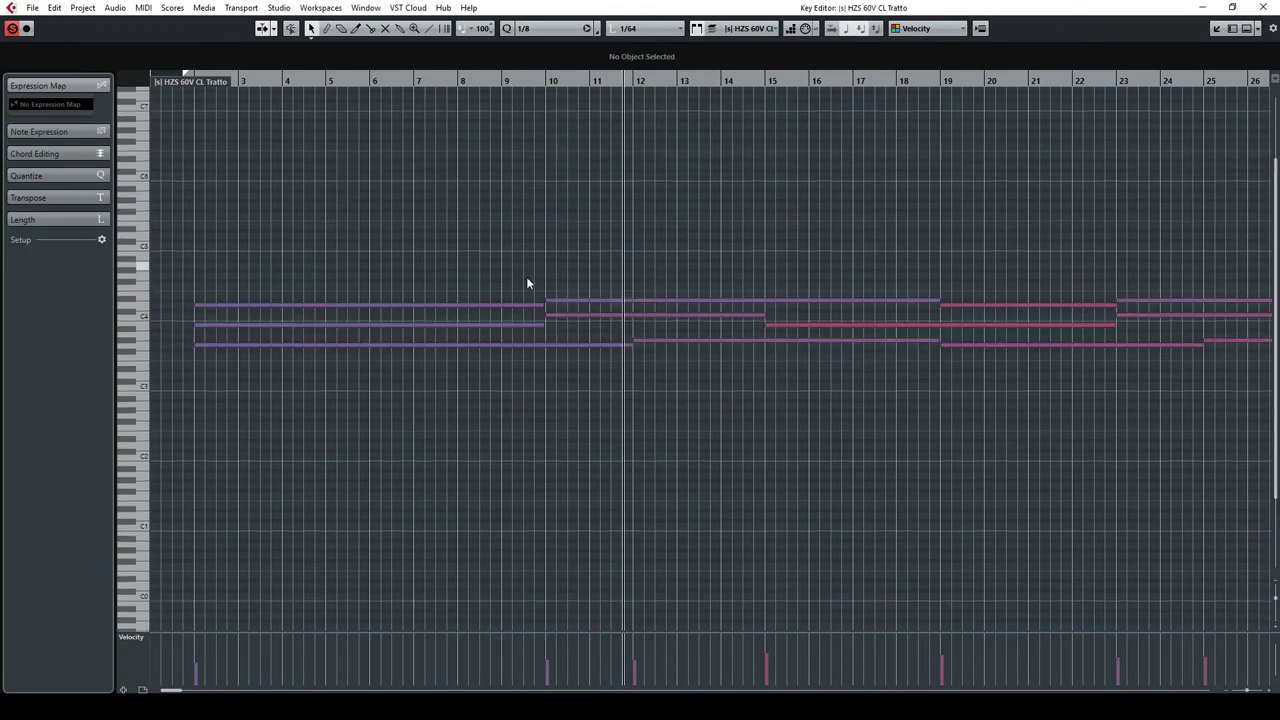
{"action": "scroll", "coordinate": [702, 322], "scroll_direction": "down", "scroll_amount": 3}
{"action": "scroll", "coordinate": [780, 285], "scroll_direction": "up", "scroll_amount": 3}
{"action": "scroll", "coordinate": [720, 321], "scroll_direction": "down", "scroll_amount": 2}
{"action": "scroll", "coordinate": [715, 316], "scroll_direction": "down", "scroll_amount": 3}
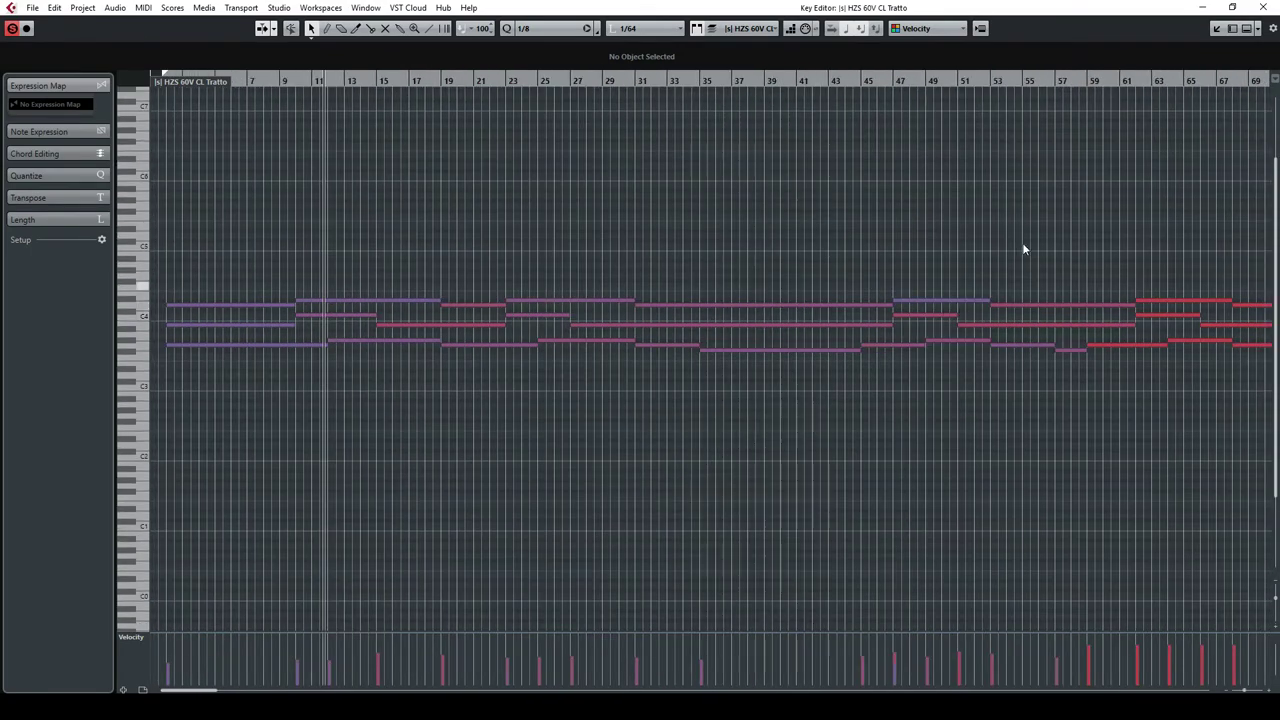
{"action": "left_click", "coordinate": [1262, 8]}
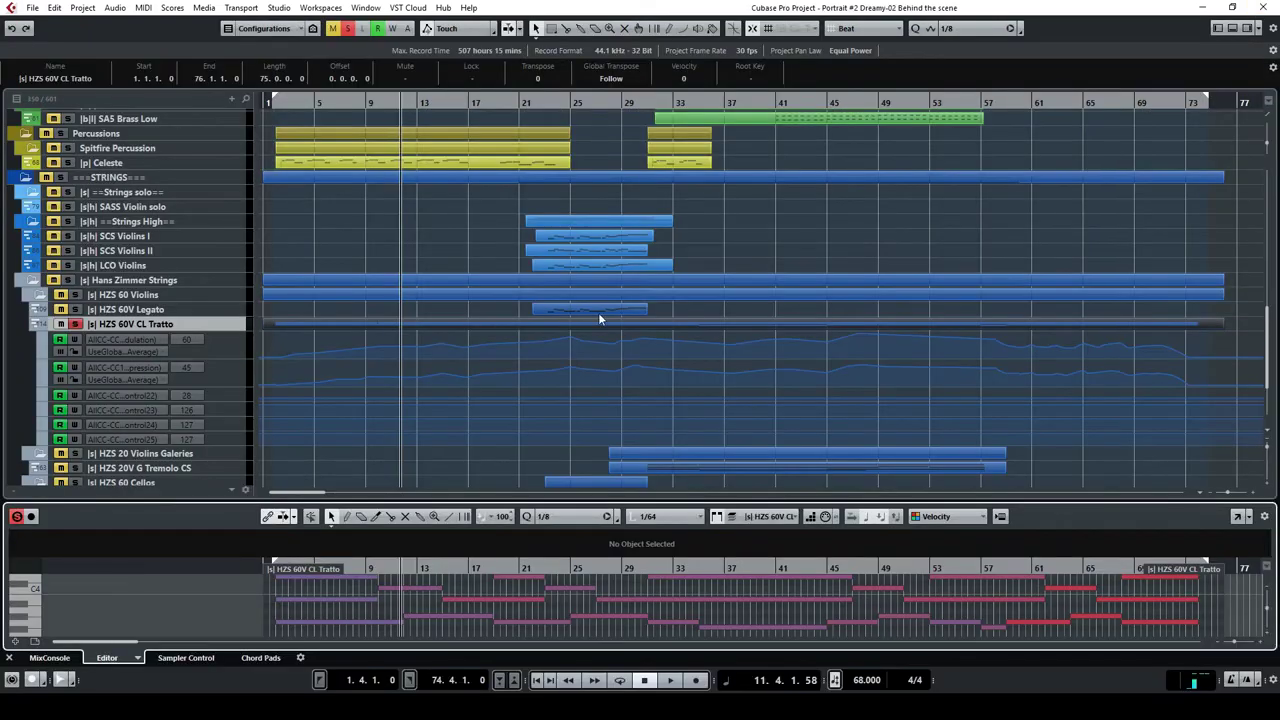
Clear all solos and play the full arrangement from around bar 8.
{"action": "scroll", "coordinate": [356, 295], "scroll_direction": "down", "scroll_amount": 3}
{"action": "scroll", "coordinate": [357, 302], "scroll_direction": "up", "scroll_amount": 15}
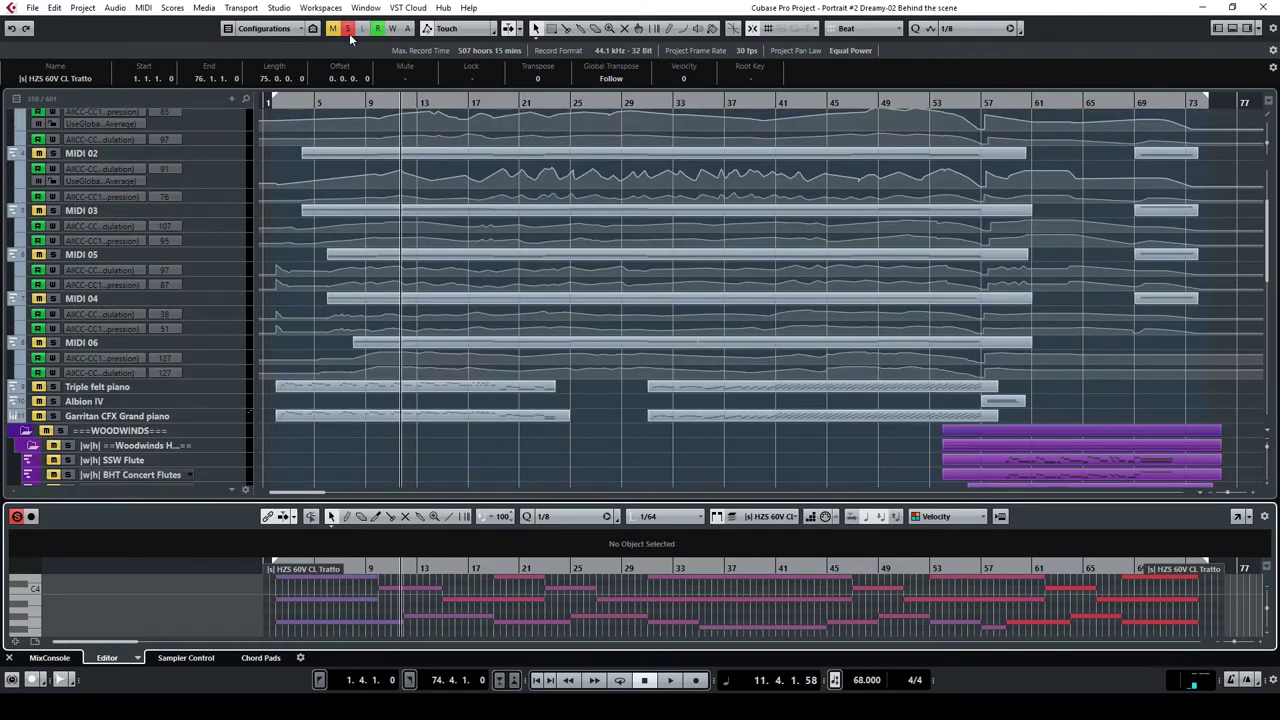
{"action": "left_click", "coordinate": [349, 32]}
{"action": "double_click", "coordinate": [362, 100]}
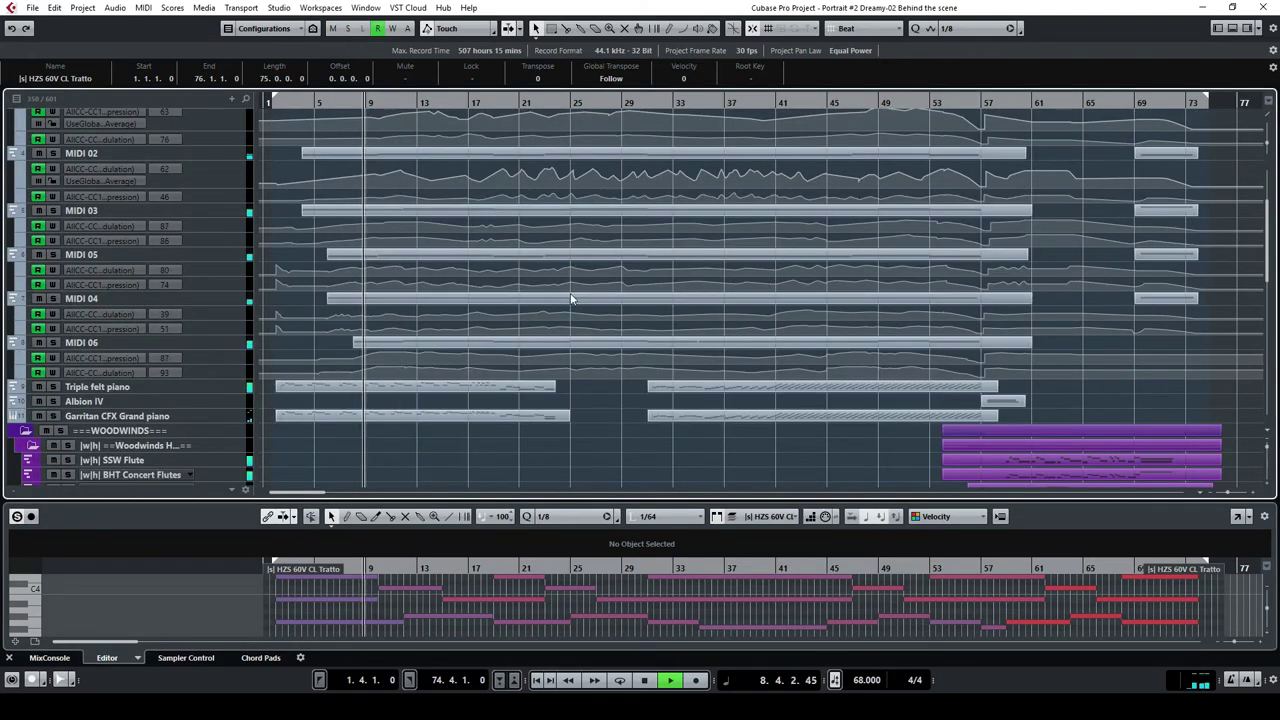
Examine how the piano, woodwind, brass, percussion and string events are laid out across the arrangement, stopping playback along the way.
{"action": "scroll", "coordinate": [560, 299], "scroll_direction": "down", "scroll_amount": 4}
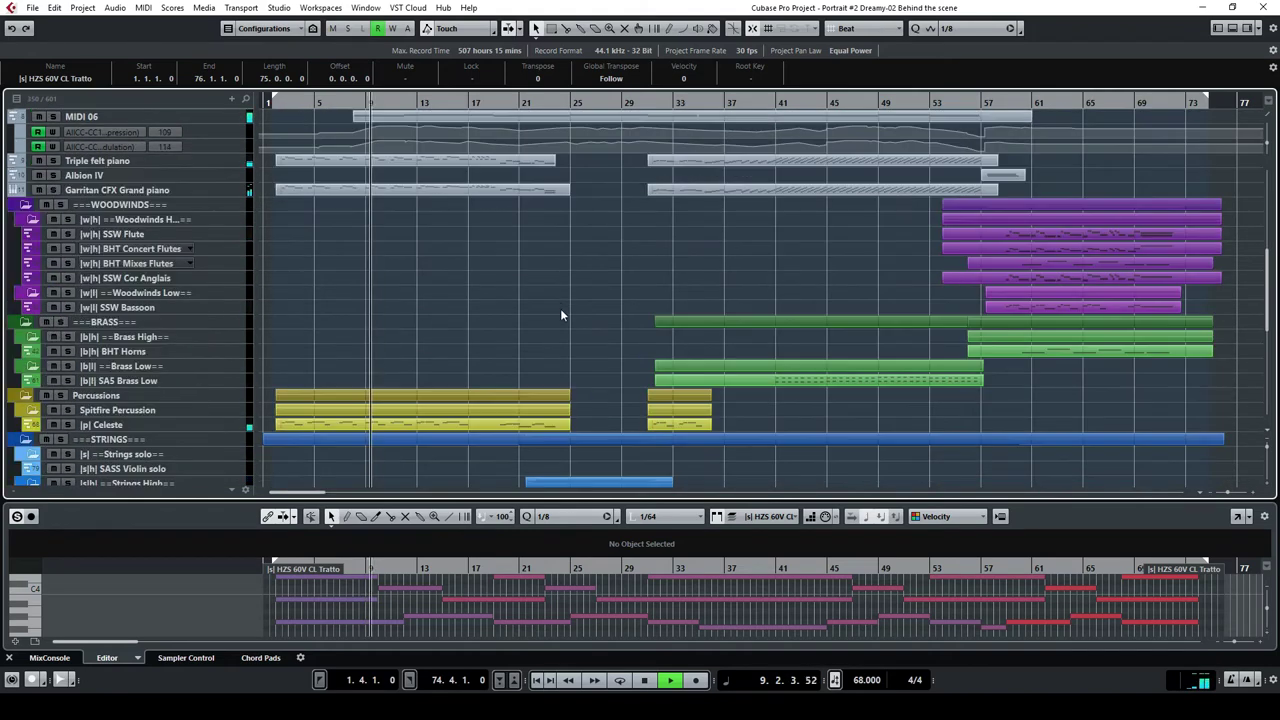
{"action": "scroll", "coordinate": [560, 315], "scroll_direction": "down", "scroll_amount": 1}
{"action": "scroll", "coordinate": [591, 314], "scroll_direction": "down", "scroll_amount": 2}
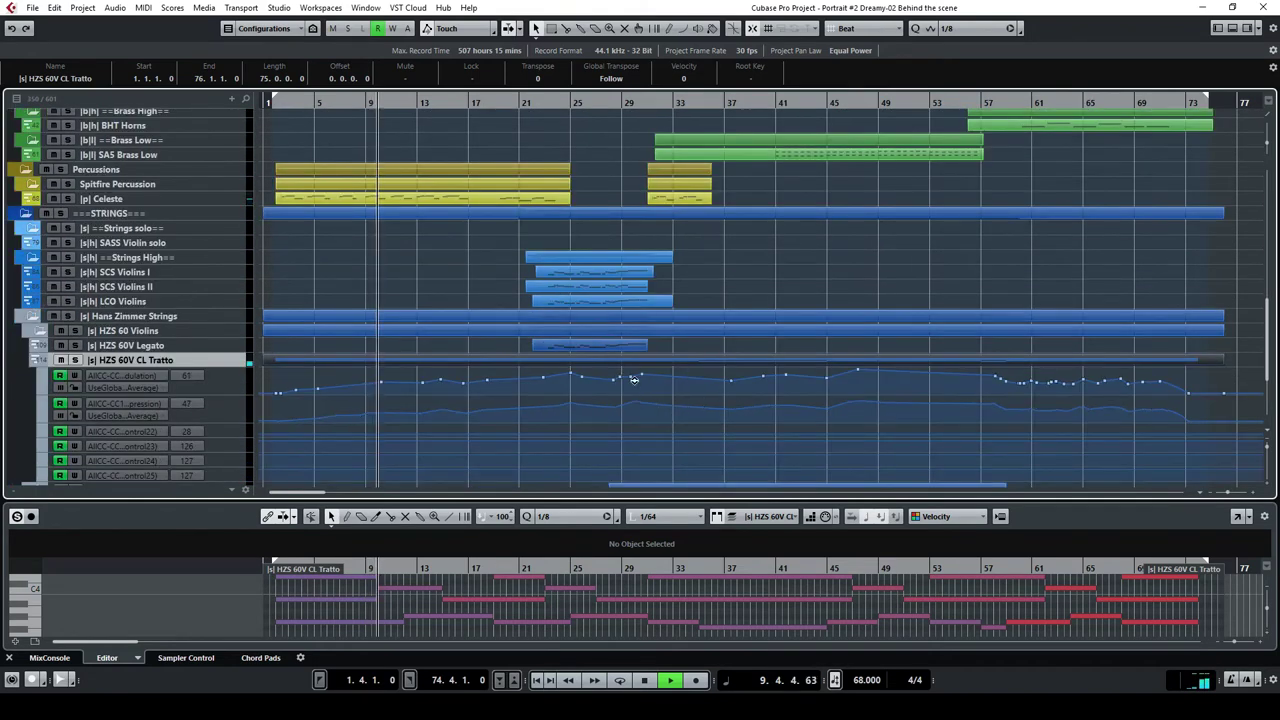
{"action": "scroll", "coordinate": [632, 410], "scroll_direction": "down", "scroll_amount": 4}
{"action": "scroll", "coordinate": [632, 433], "scroll_direction": "up", "scroll_amount": 4}
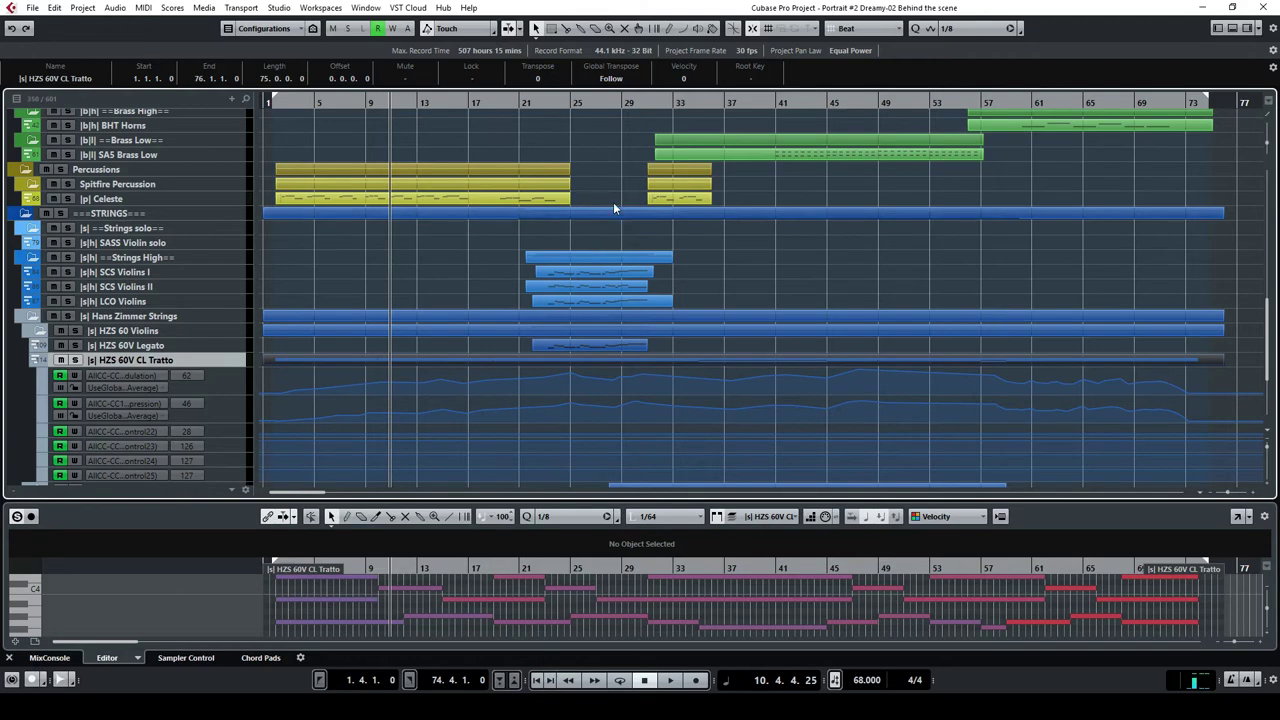
{"action": "scroll", "coordinate": [605, 211], "scroll_direction": "up", "scroll_amount": 5}
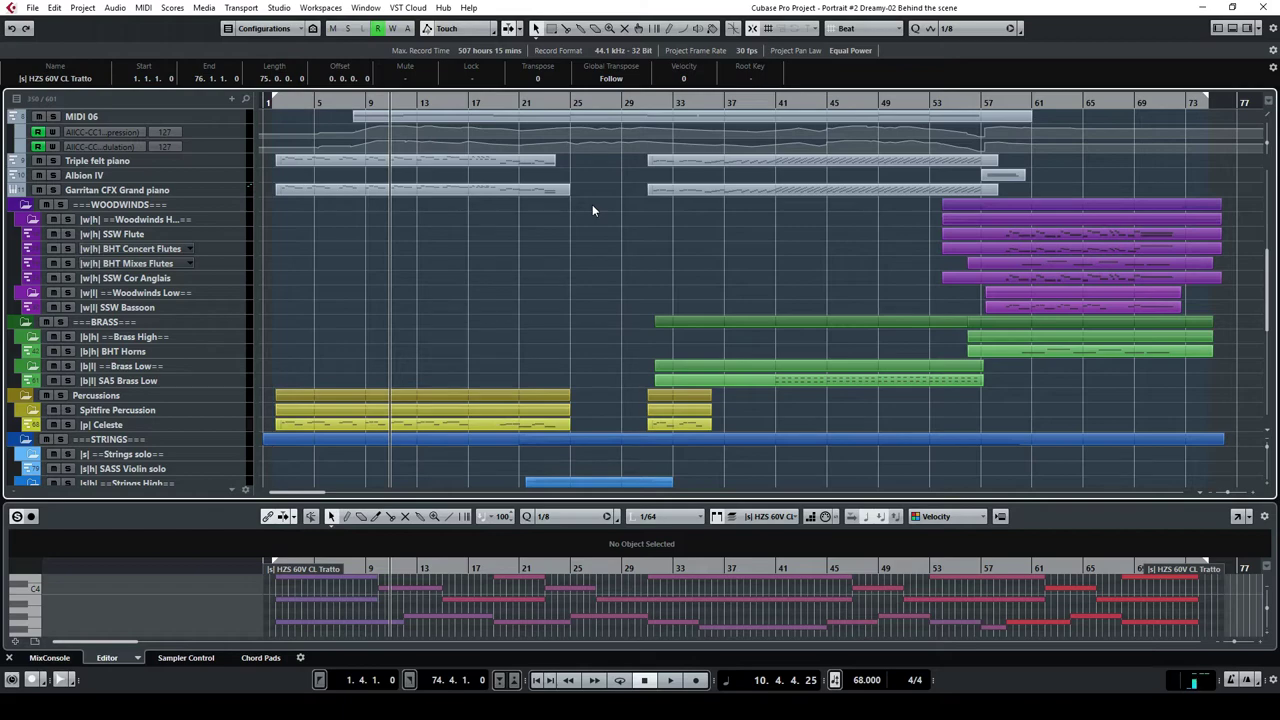
{"action": "scroll", "coordinate": [573, 240], "scroll_direction": "down", "scroll_amount": 3}
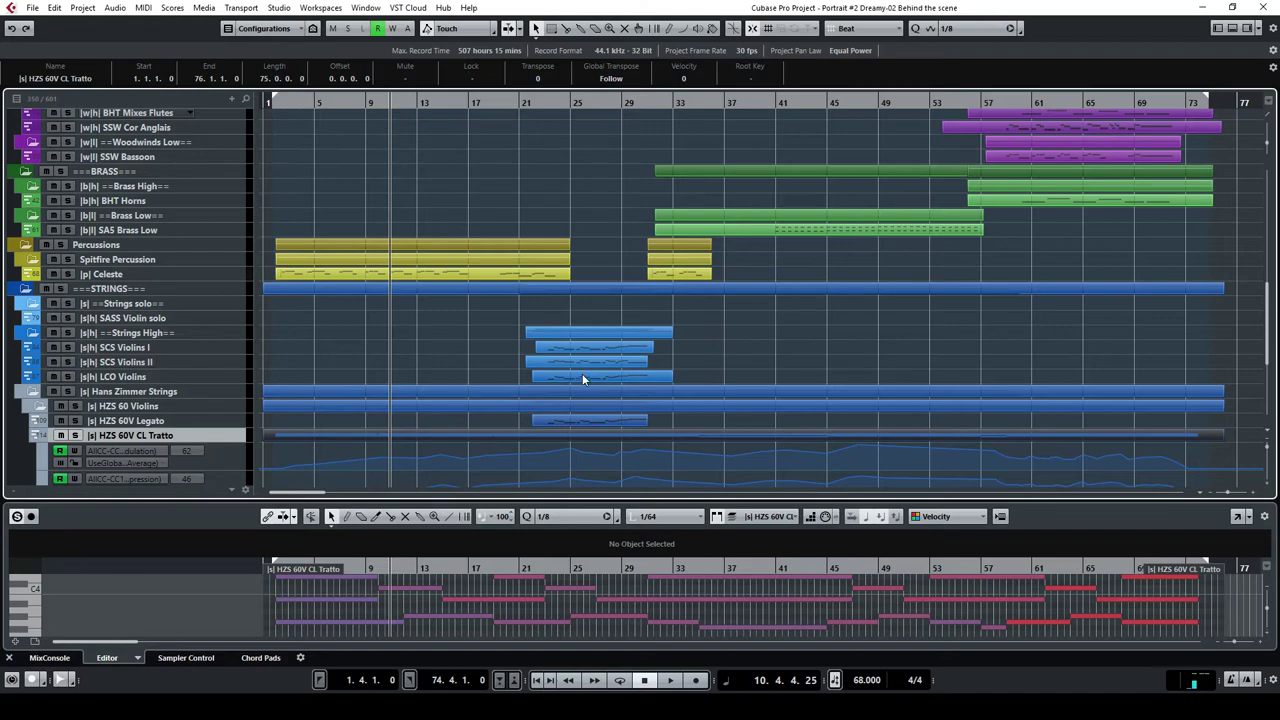
{"action": "scroll", "coordinate": [585, 360], "scroll_direction": "down", "scroll_amount": 2}
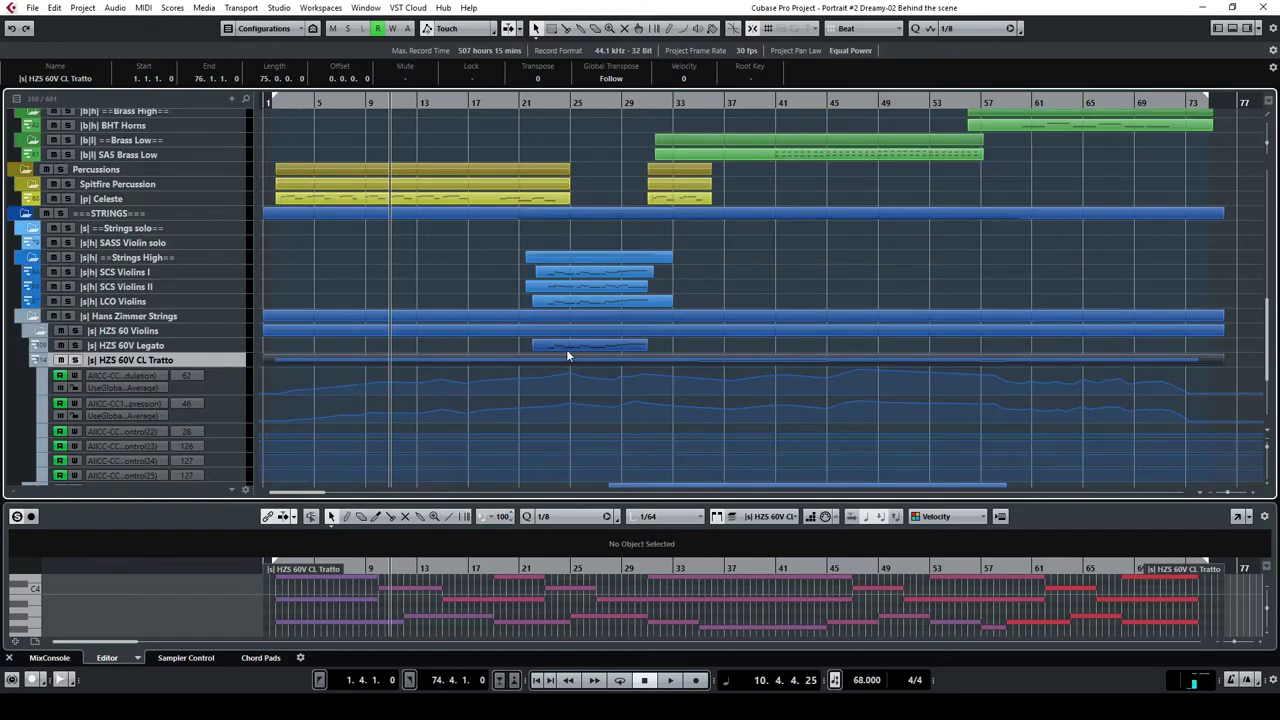
{"action": "scroll", "coordinate": [566, 356], "scroll_direction": "down", "scroll_amount": 3}
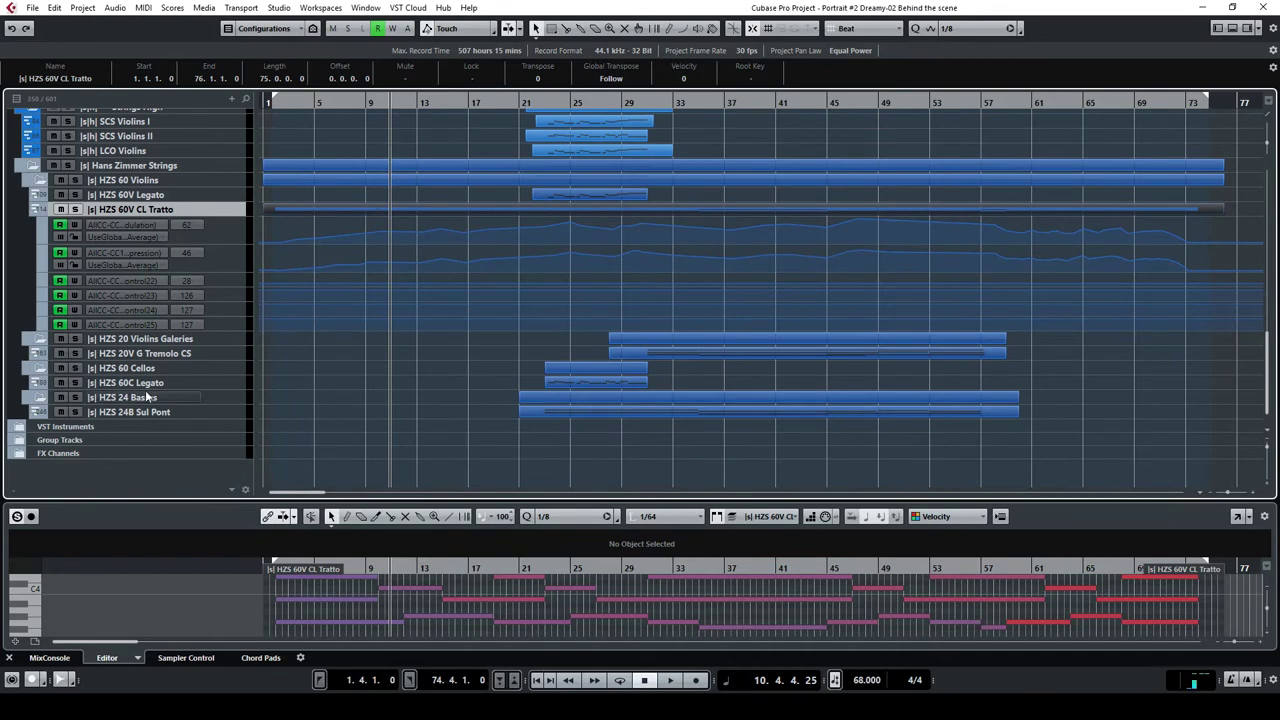
Solo the SCS Violins I track and play it from around bar 23.
{"action": "scroll", "coordinate": [636, 230], "scroll_direction": "up", "scroll_amount": 2}
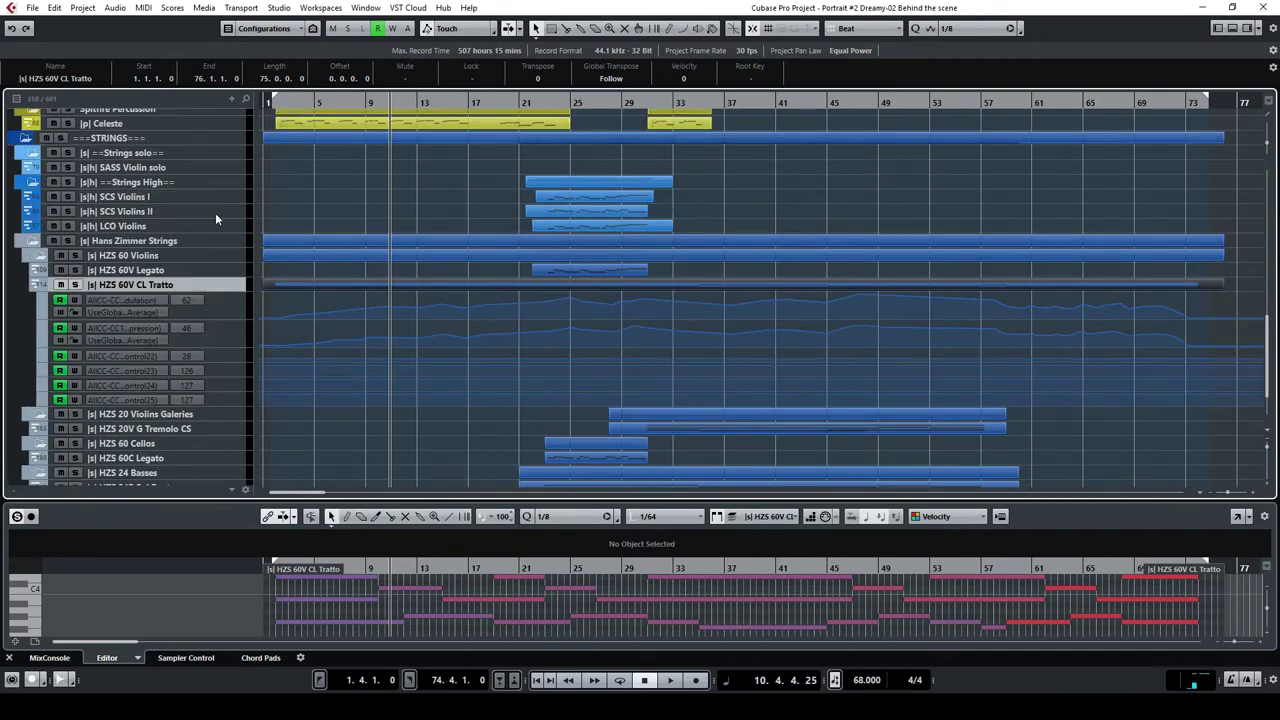
{"action": "left_click", "coordinate": [72, 198]}
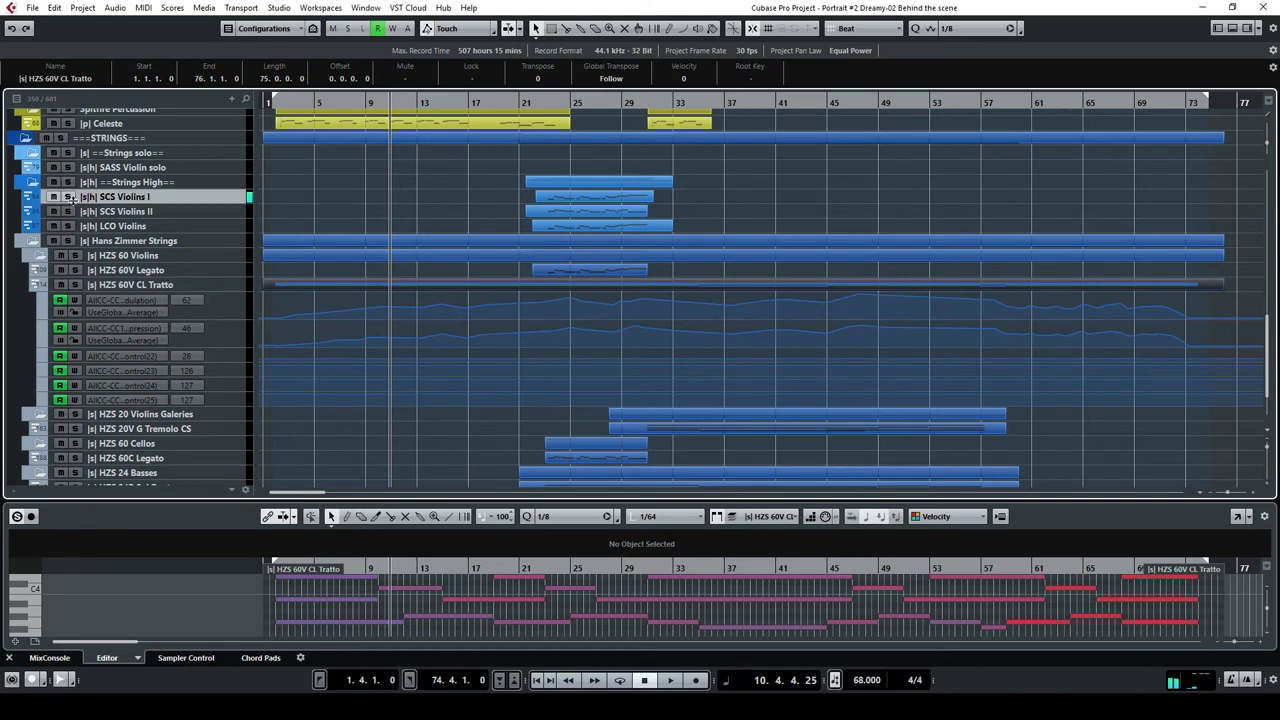
{"action": "left_click", "coordinate": [68, 197]}
{"action": "double_click", "coordinate": [545, 103]}
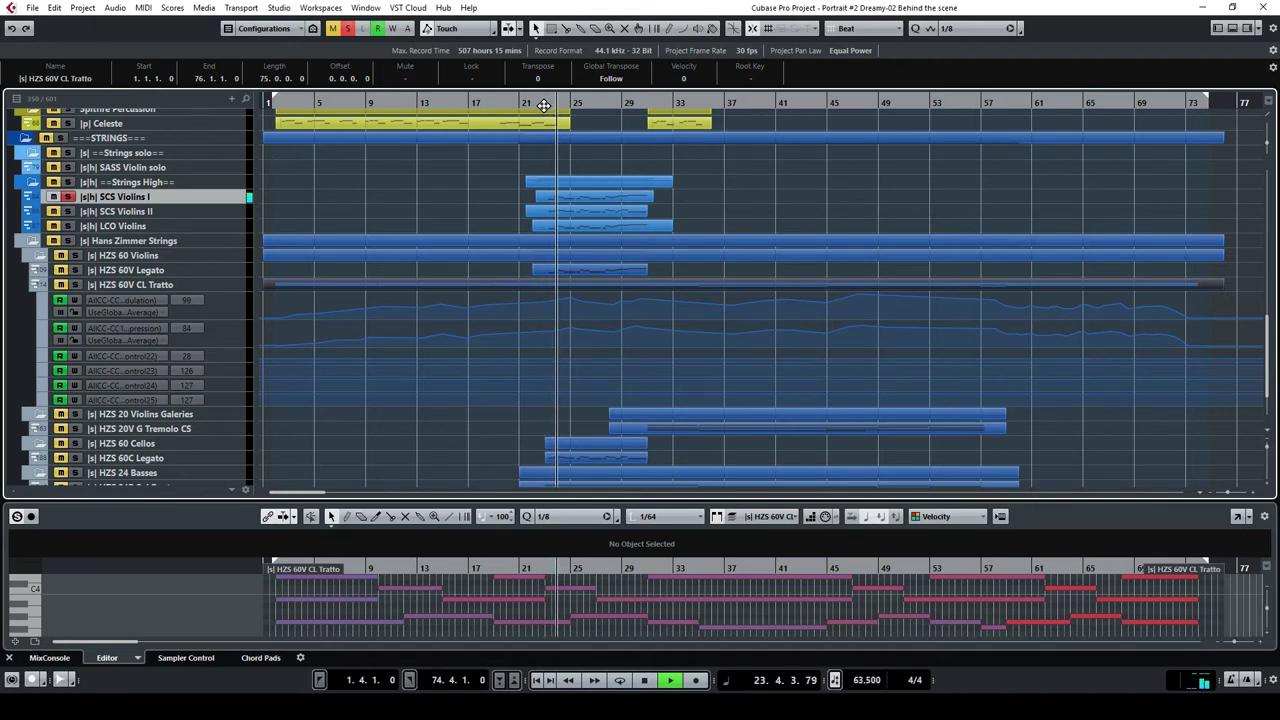
Show the used automation of SCS Violins I, and inspect its notes and articulations in a full-window Key Editor.
{"action": "right_click", "coordinate": [222, 197]}
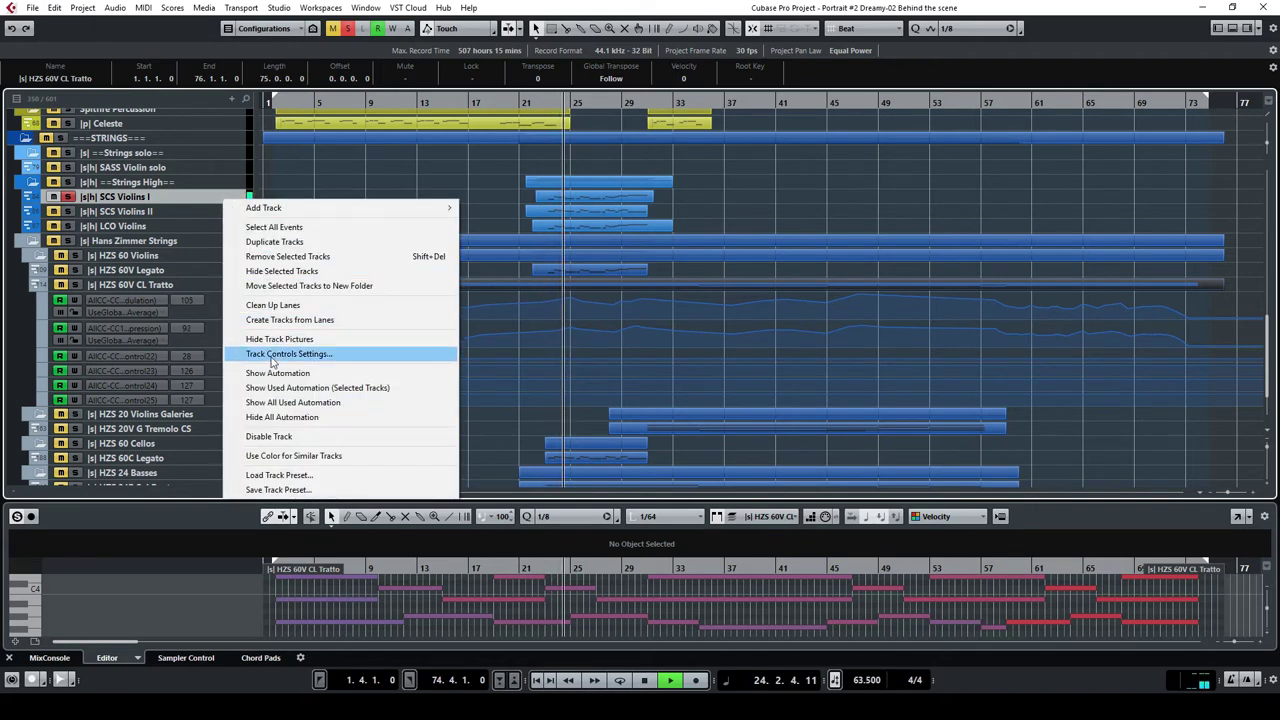
{"action": "left_click", "coordinate": [283, 394]}
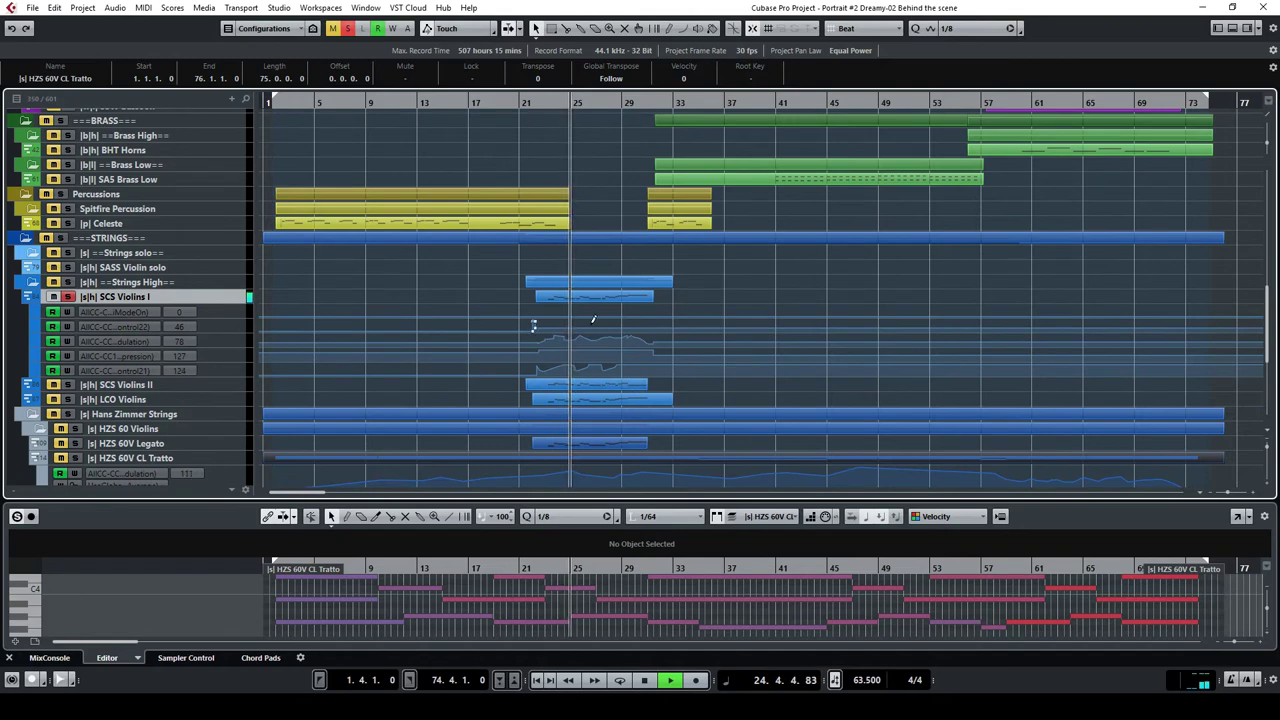
{"action": "left_click", "coordinate": [614, 297]}
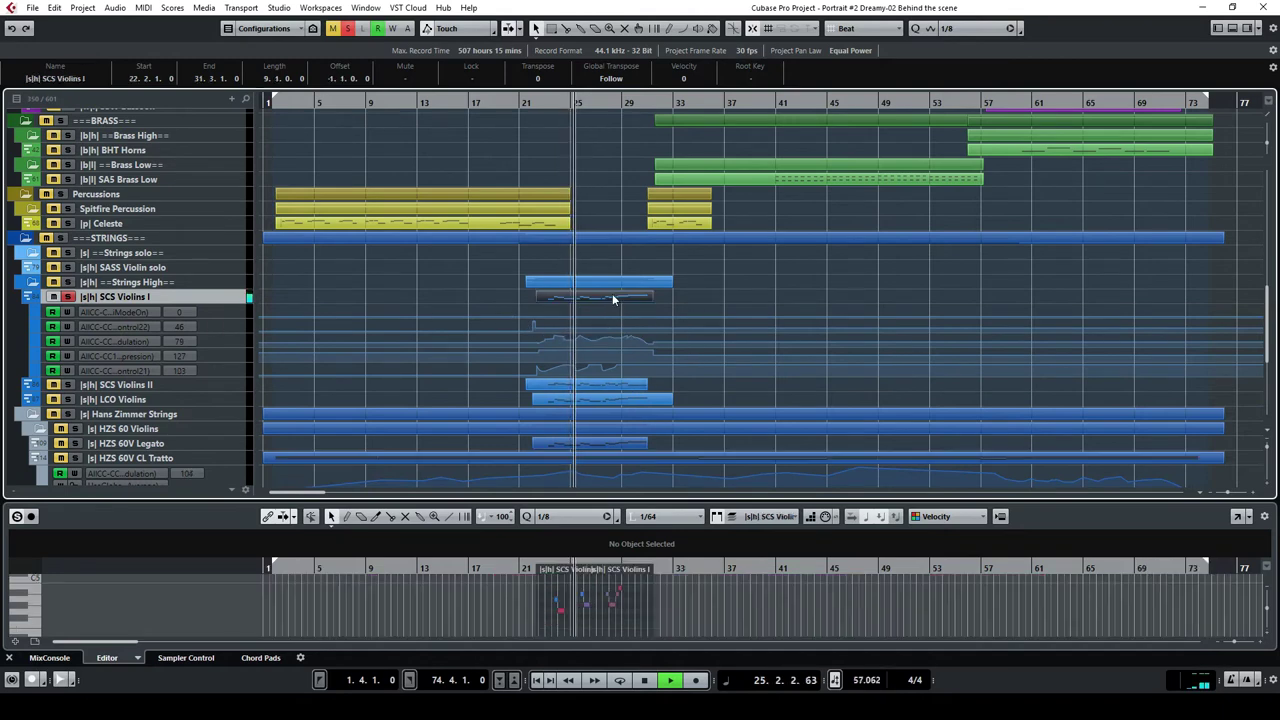
{"action": "left_click", "coordinate": [1236, 516]}
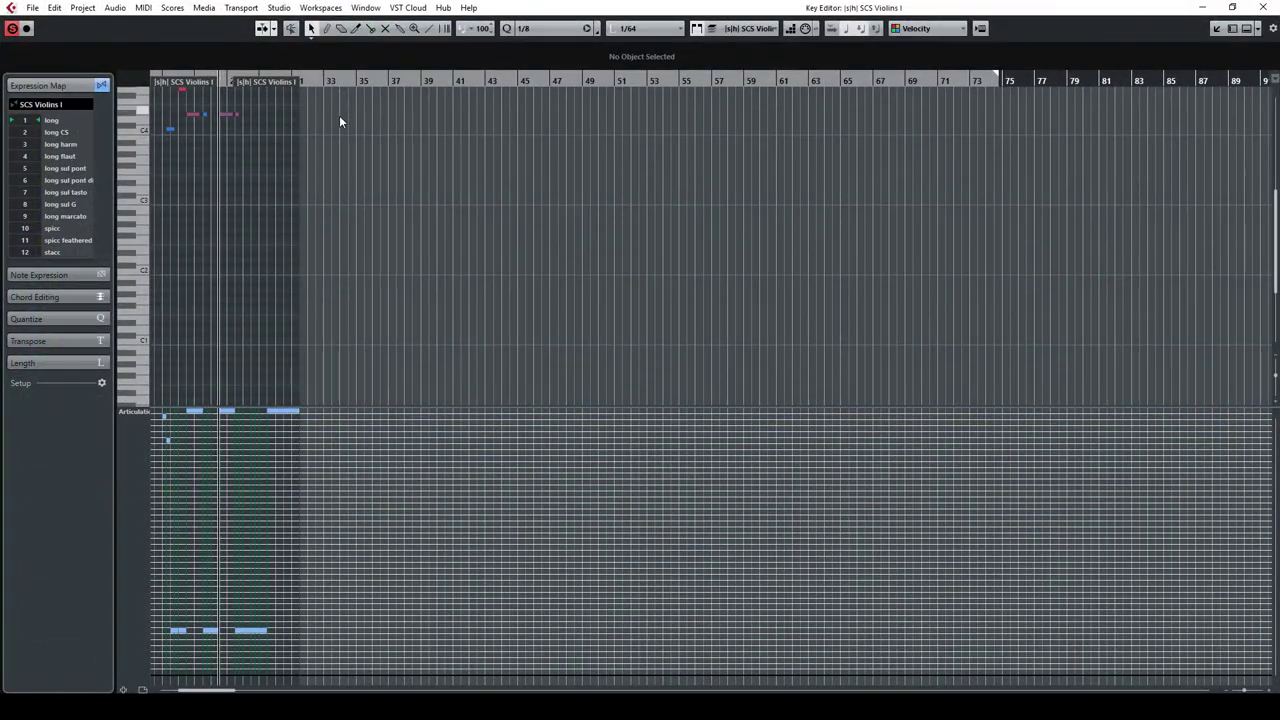
{"action": "left_click_drag", "start_coordinate": [1246, 690], "coordinate": [1250, 690]}
{"action": "left_click_drag", "start_coordinate": [905, 406], "coordinate": [920, 258]}
{"action": "scroll", "coordinate": [693, 160], "scroll_direction": "up", "scroll_amount": 3}
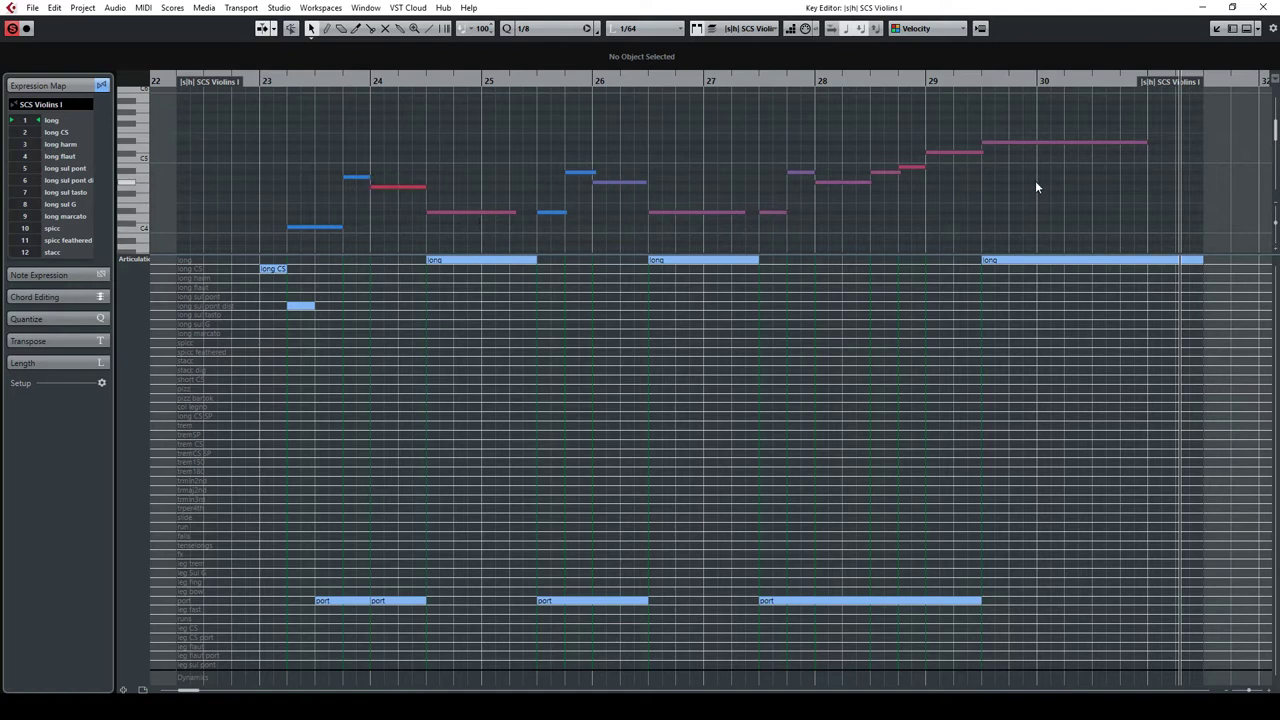
{"action": "left_click", "coordinate": [1264, 8]}
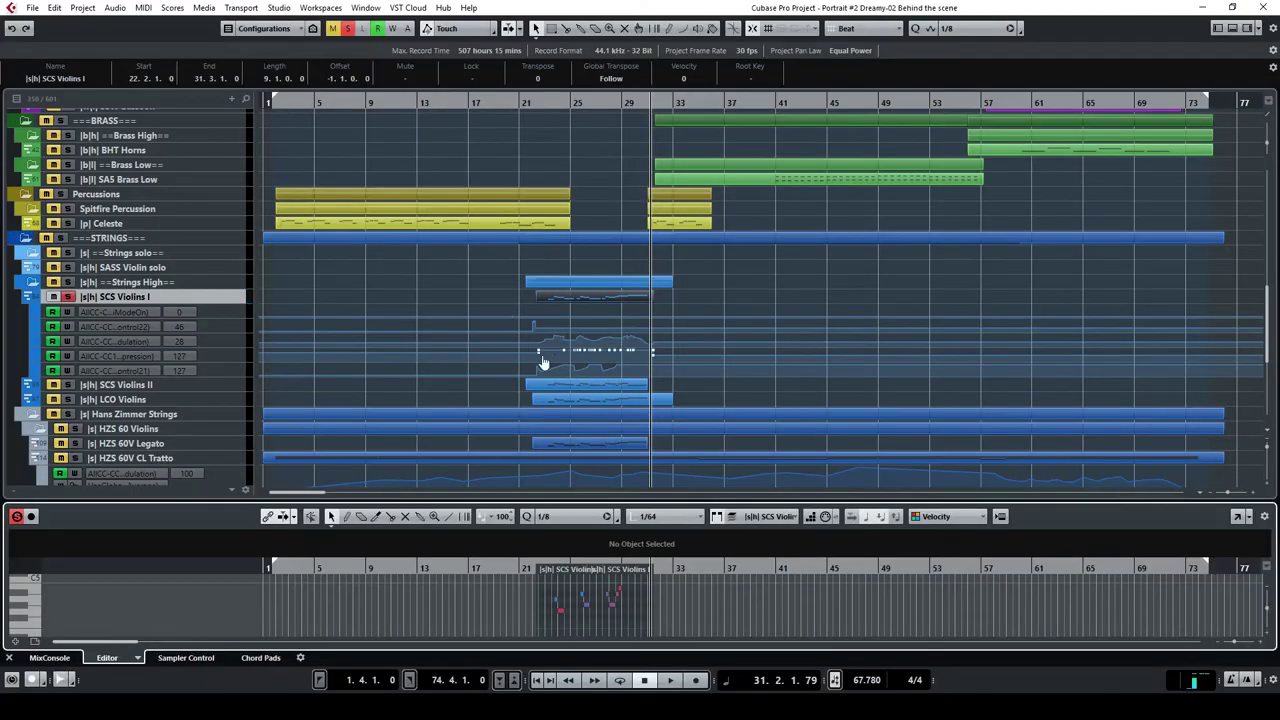
Enlarge the Control 21 automation lane of SCS Violins I and examine its curve around bars 22 to 31.
{"action": "left_click", "coordinate": [211, 374]}
{"action": "left_click_drag", "start_coordinate": [213, 377], "coordinate": [213, 401]}
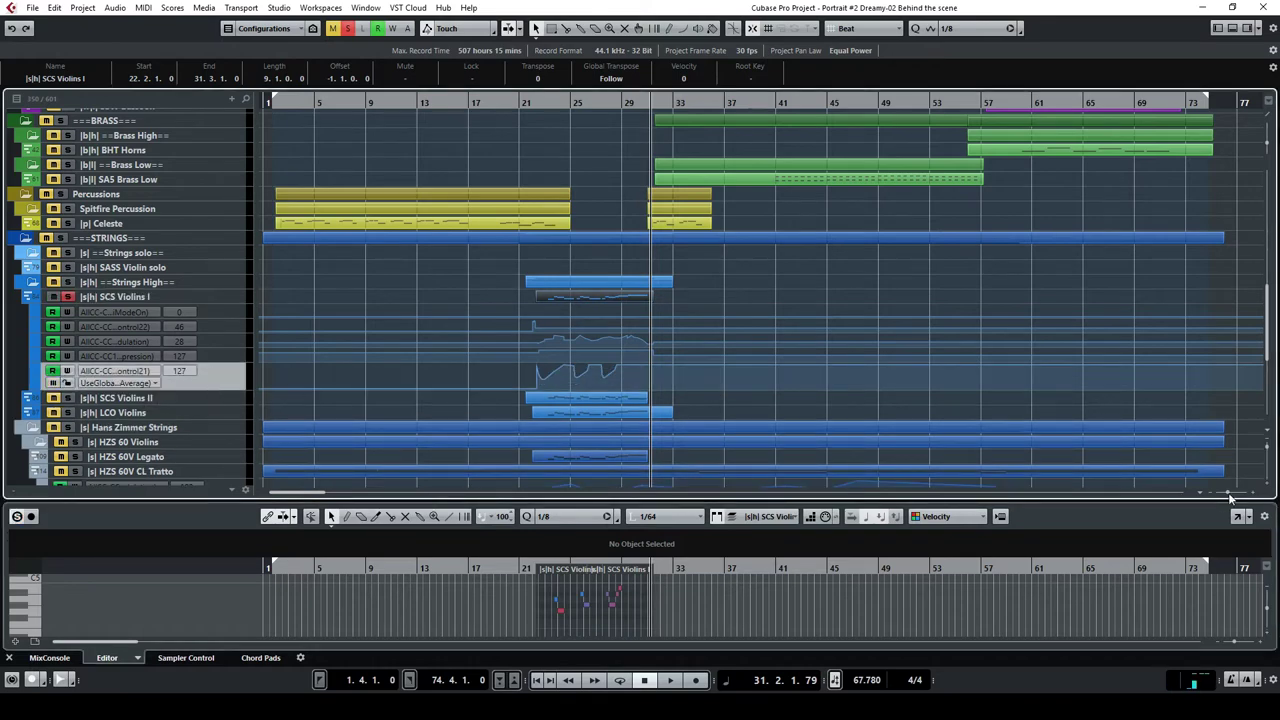
{"action": "key", "text": "h"}
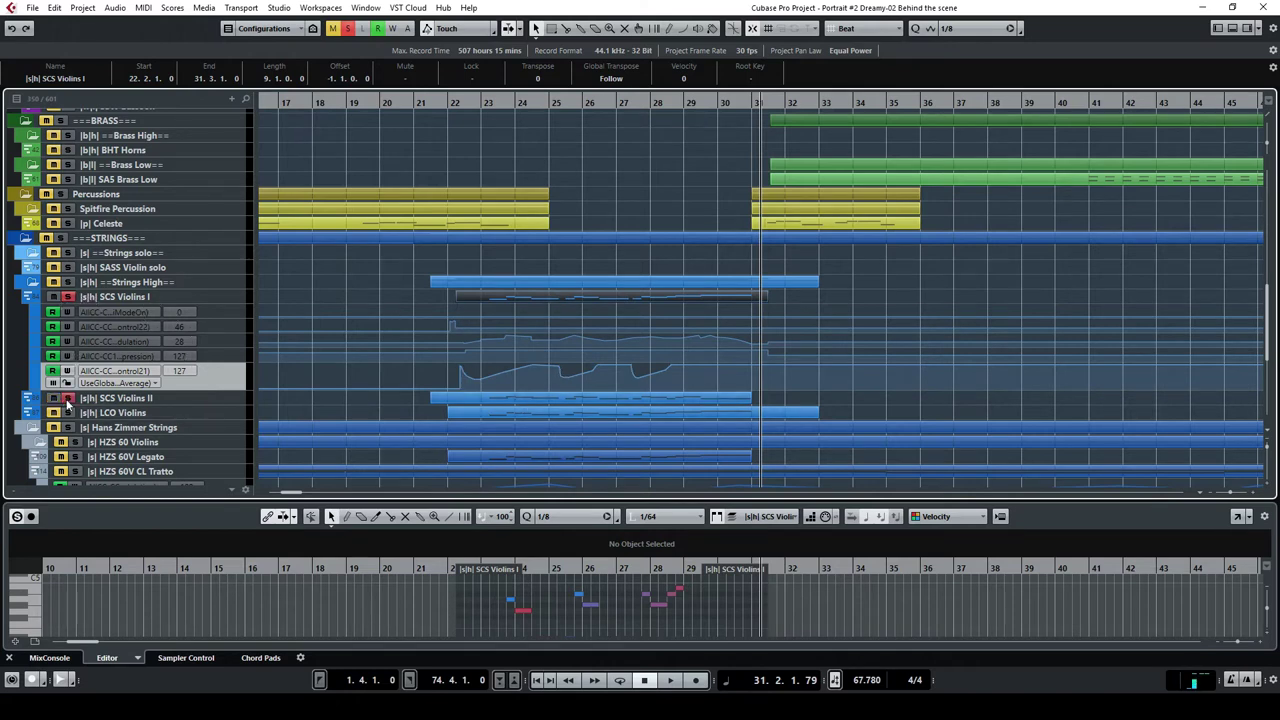
Play the soloed SCS Violins I and II from around bar 23 and view both parts together in a full-window Key Editor.
{"action": "left_click", "coordinate": [498, 103]}
{"action": "key", "text": "space"}
{"action": "left_click", "coordinate": [657, 399]}
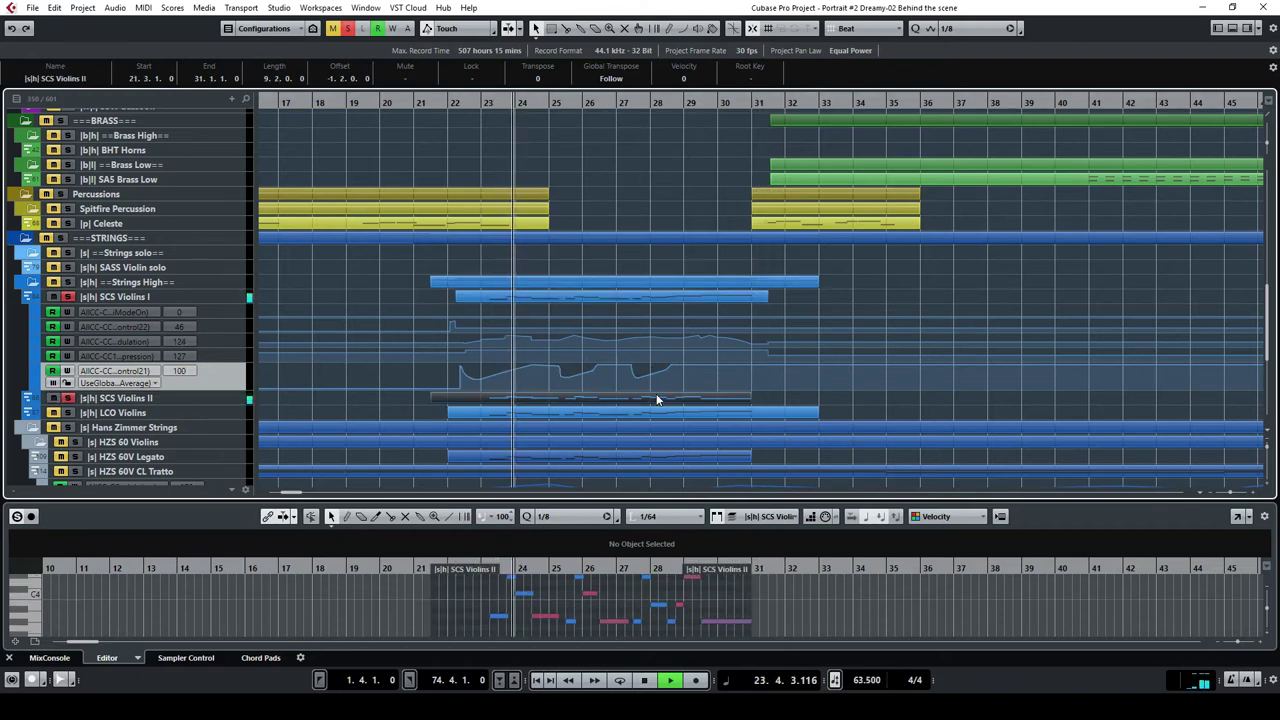
{"action": "left_click", "coordinate": [705, 297]}
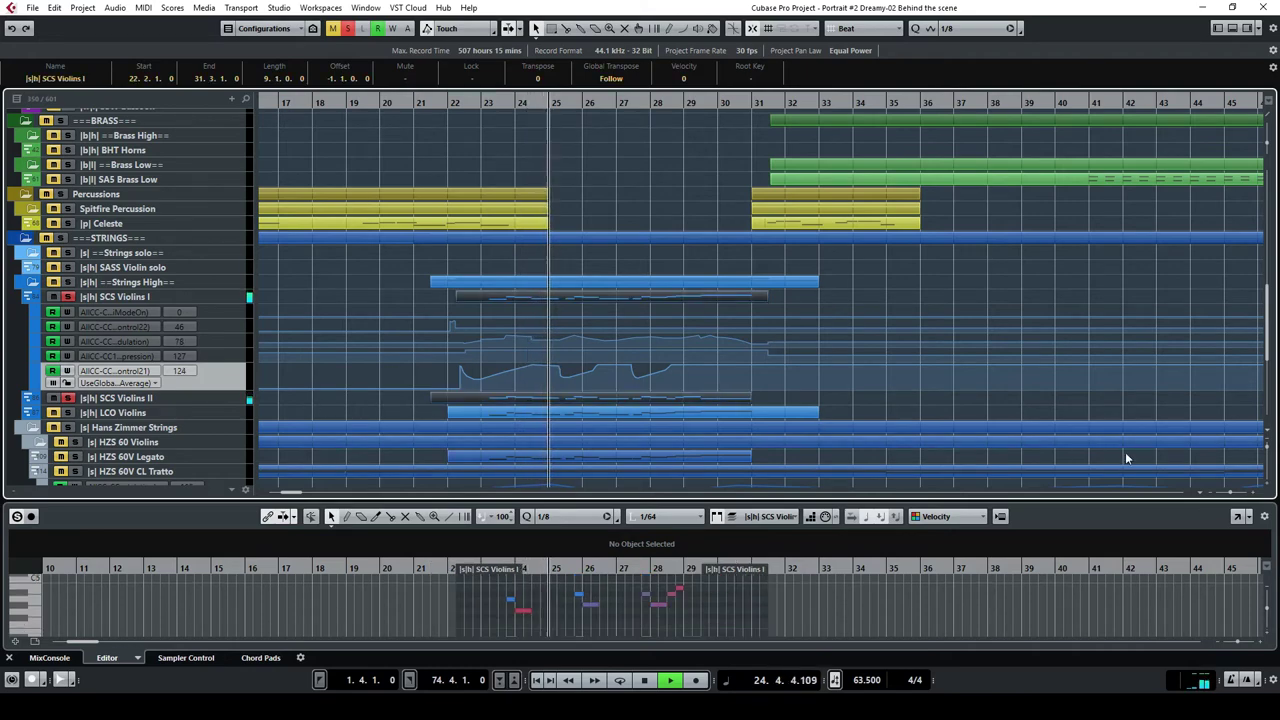
{"action": "key", "text": "Return"}
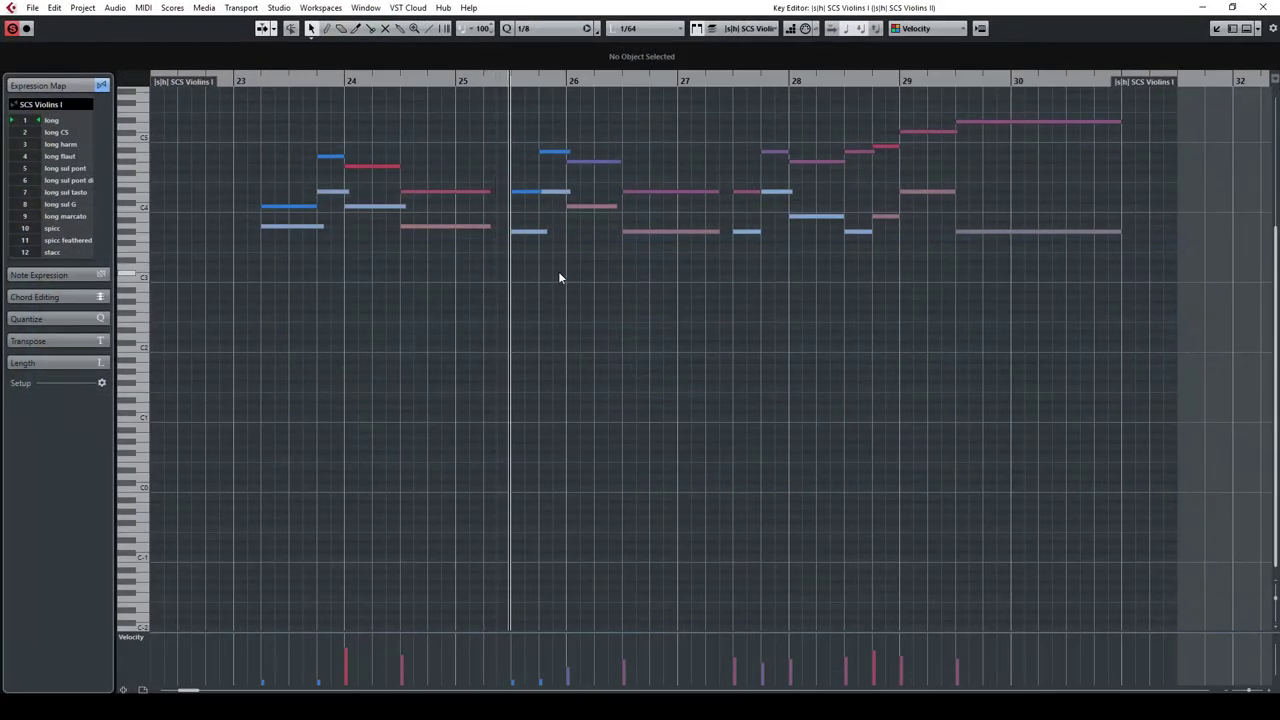
{"action": "scroll", "coordinate": [573, 267], "scroll_direction": "up", "scroll_amount": 3}
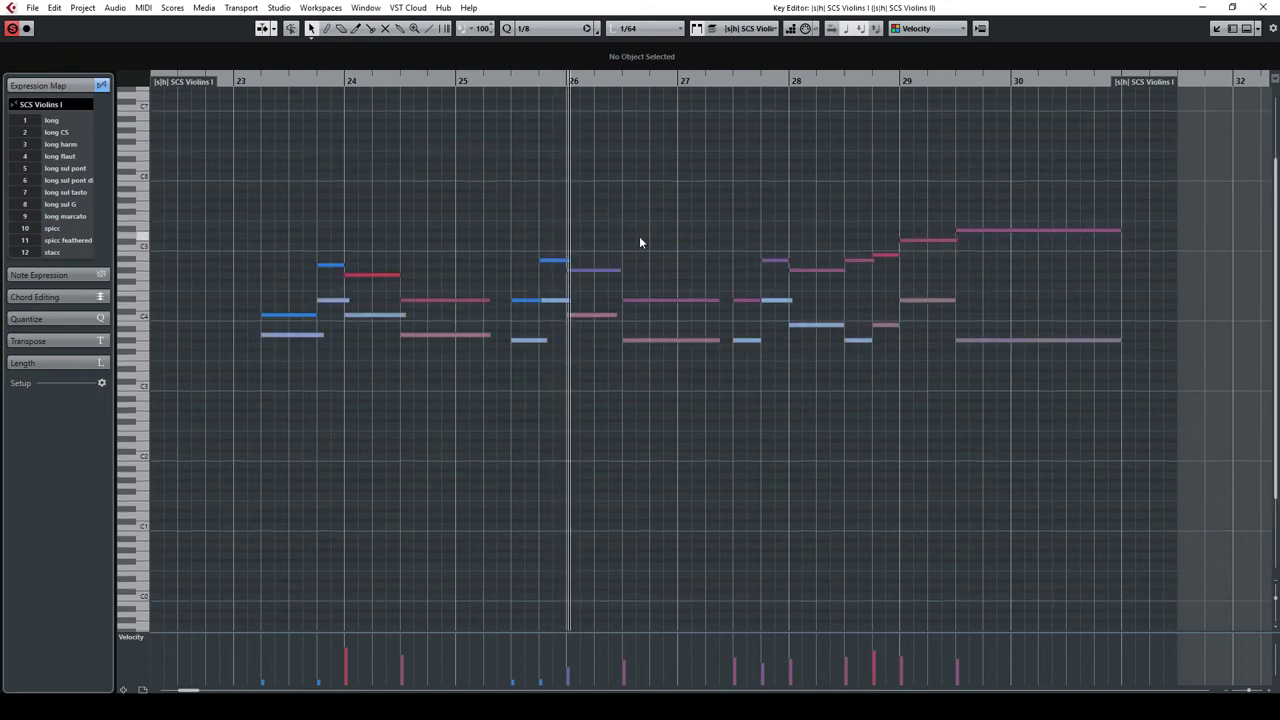
Display the Articulations/Dynamics lane for SCS Violins II, examine its articulations against the notes, and close the editor.
{"action": "left_click", "coordinate": [591, 316]}
{"action": "left_click", "coordinate": [146, 636]}
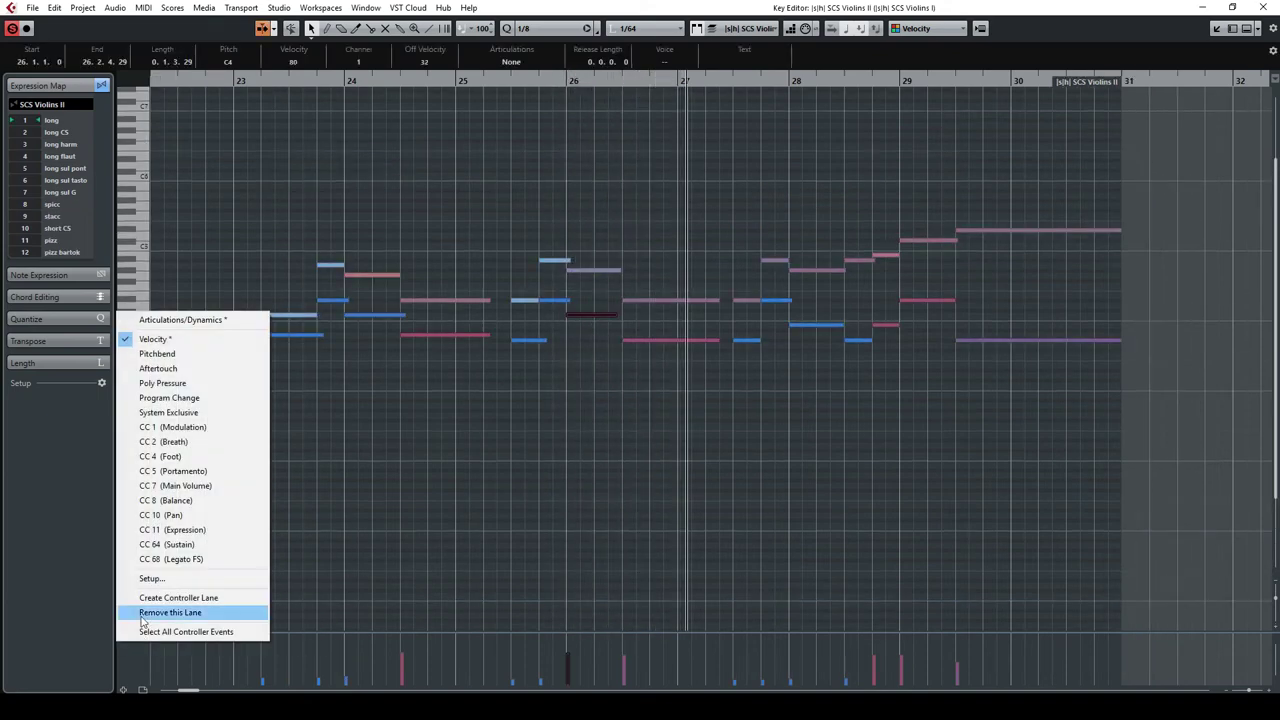
{"action": "left_click", "coordinate": [170, 322]}
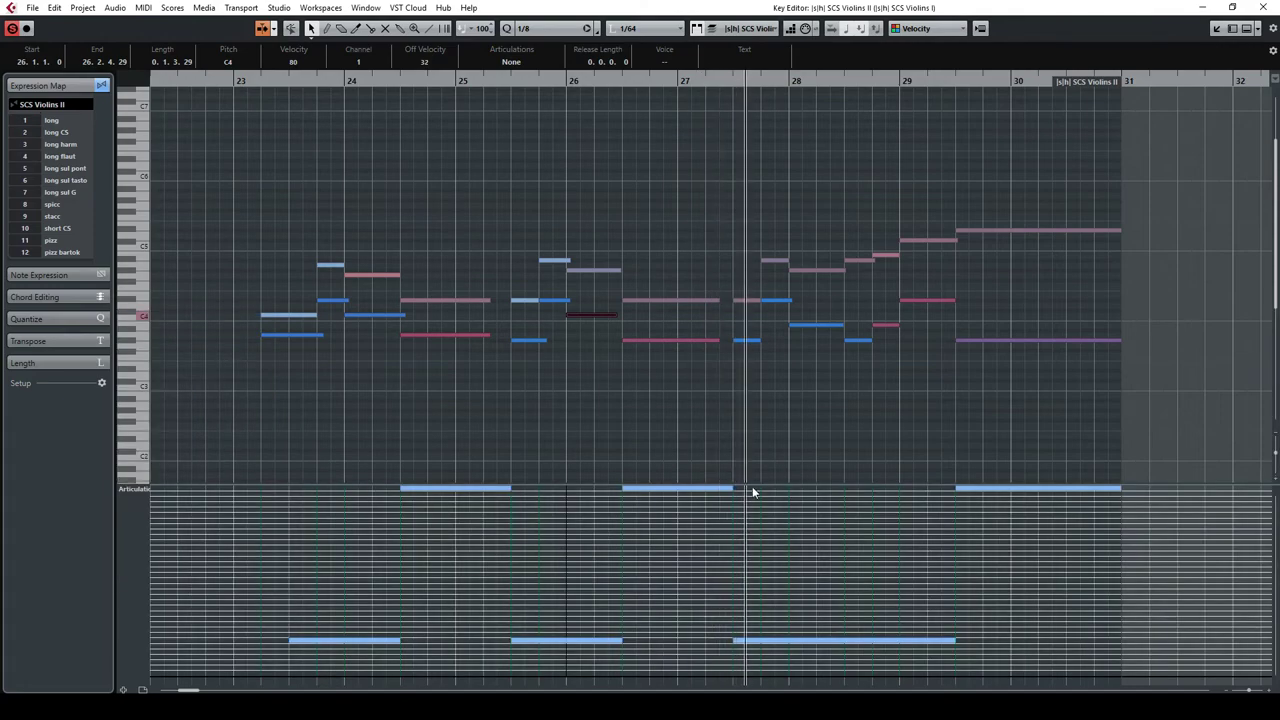
{"action": "left_click_drag", "start_coordinate": [771, 486], "coordinate": [777, 338]}
{"action": "scroll", "coordinate": [758, 204], "scroll_direction": "down", "scroll_amount": 4}
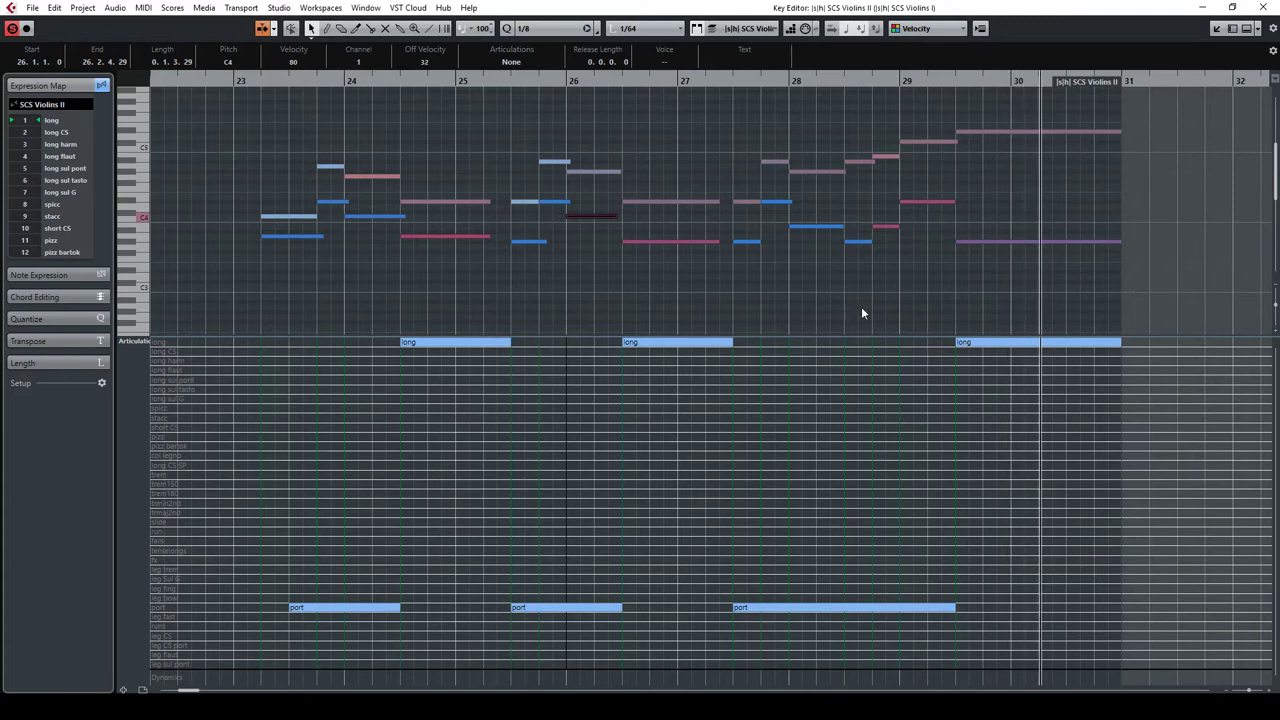
{"action": "left_click", "coordinate": [867, 281]}
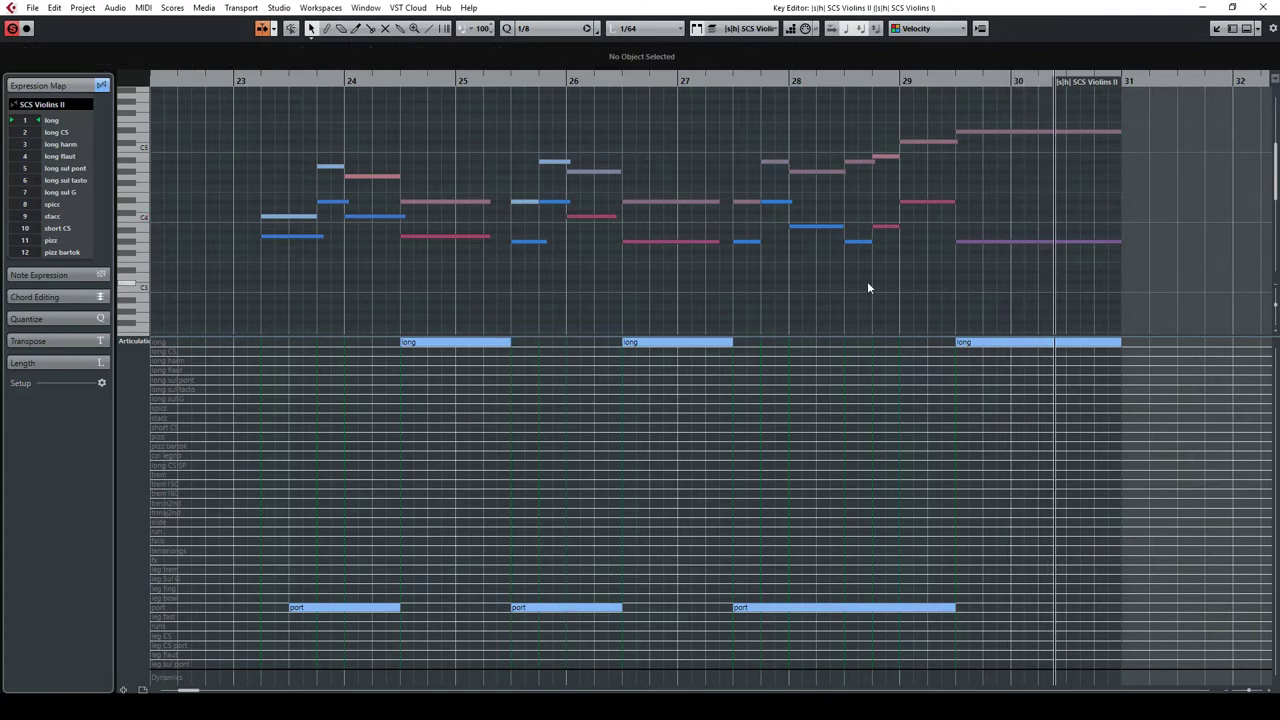
{"action": "left_click", "coordinate": [1262, 8]}
View the LCO Violins notes together with SCS Violins I and II in a full-window Key Editor, and play from around bar 23.
{"action": "scroll", "coordinate": [342, 363], "scroll_direction": "down", "scroll_amount": 3}
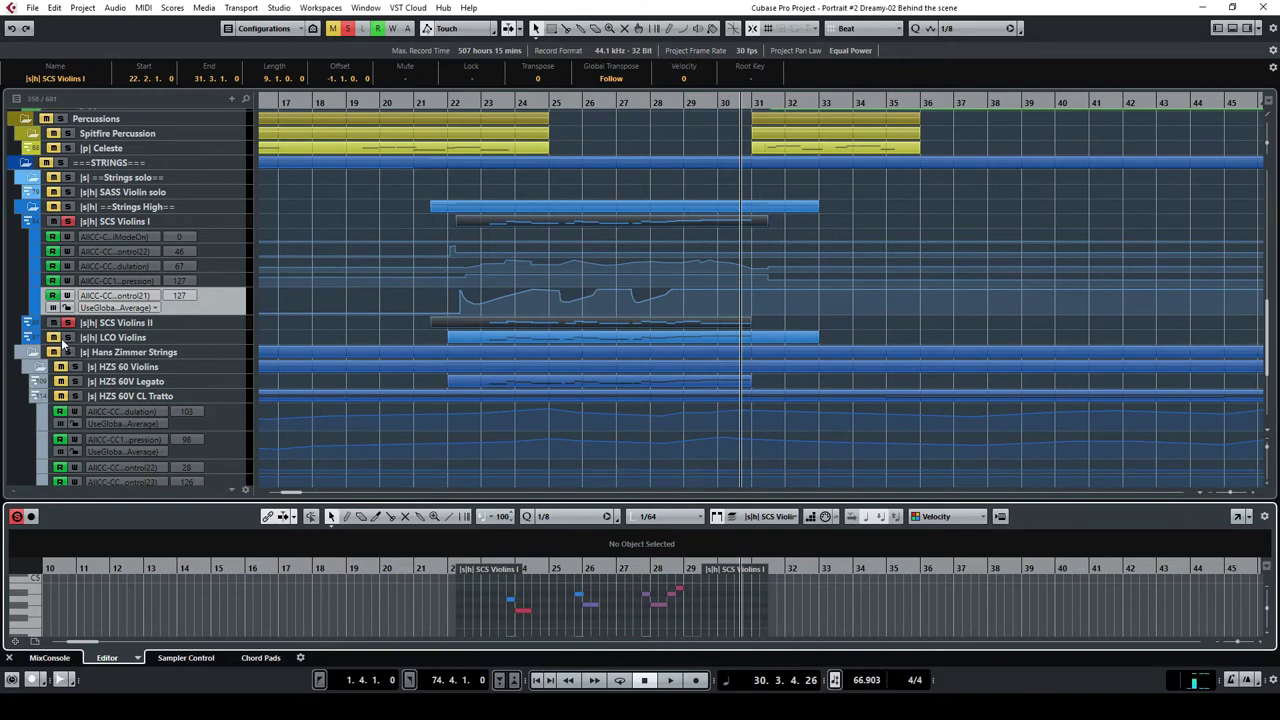
{"action": "left_click", "coordinate": [641, 336]}
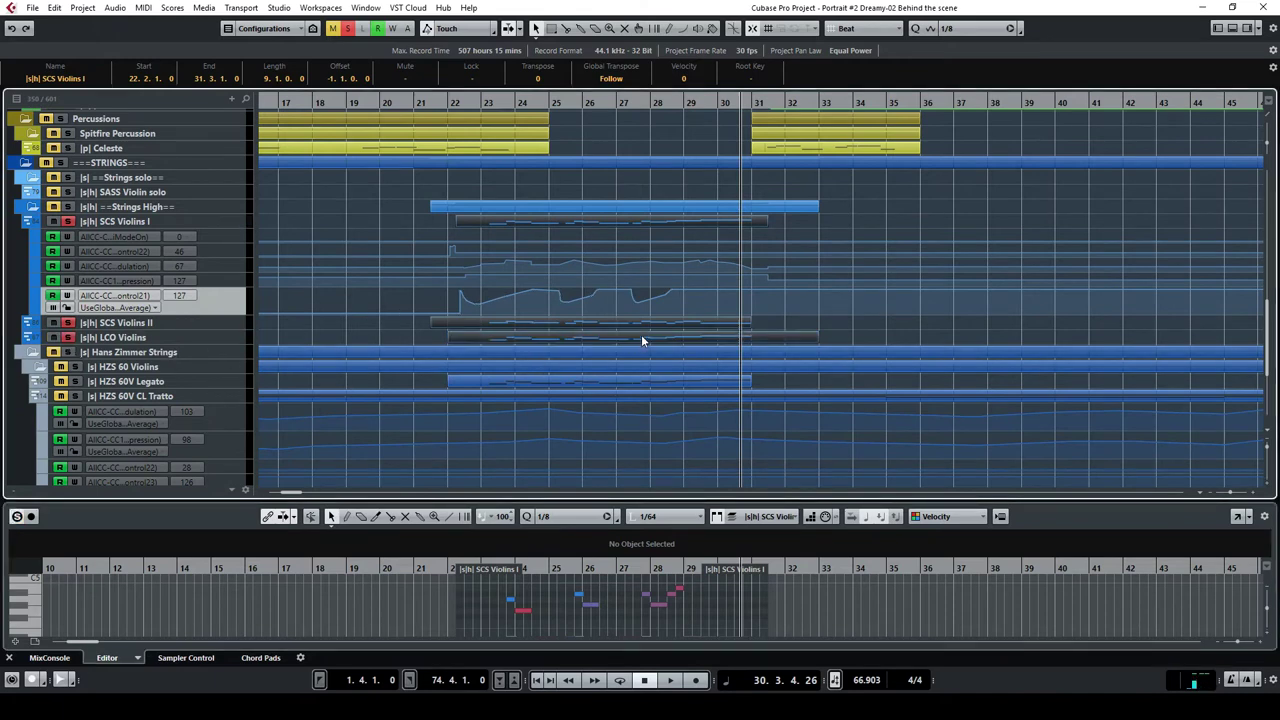
{"action": "left_click", "coordinate": [1238, 517]}
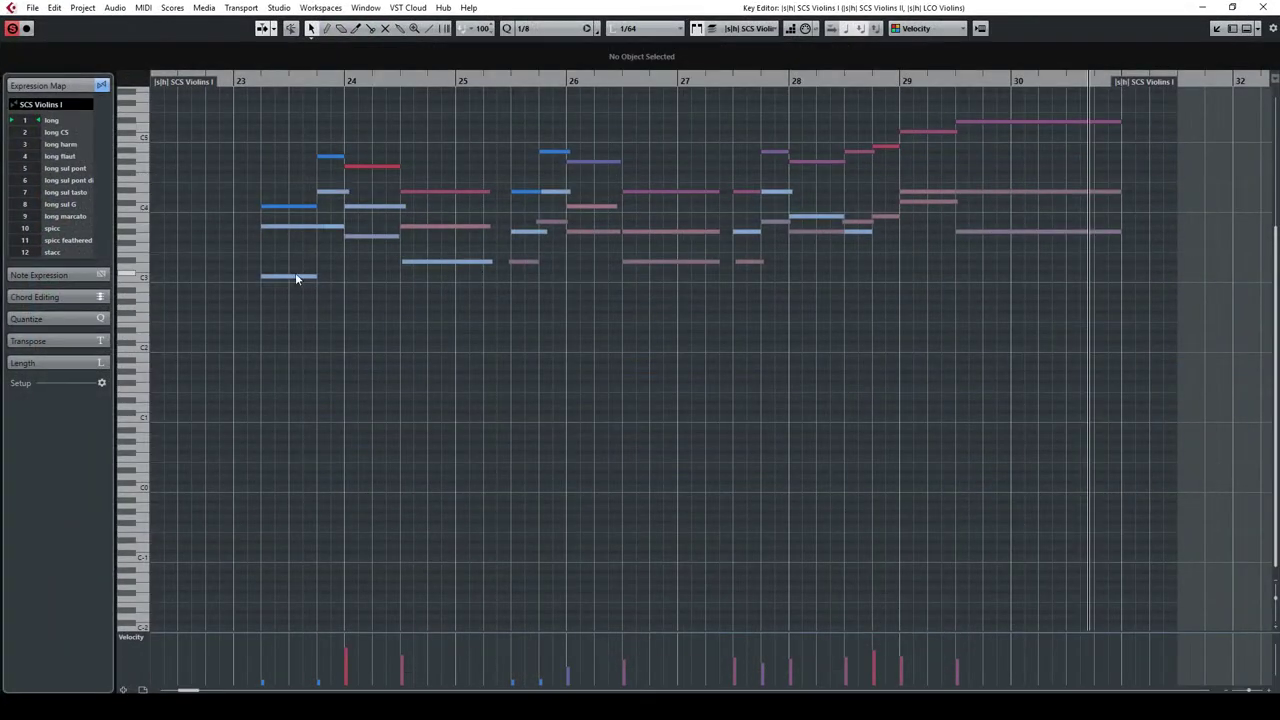
{"action": "left_click", "coordinate": [295, 276]}
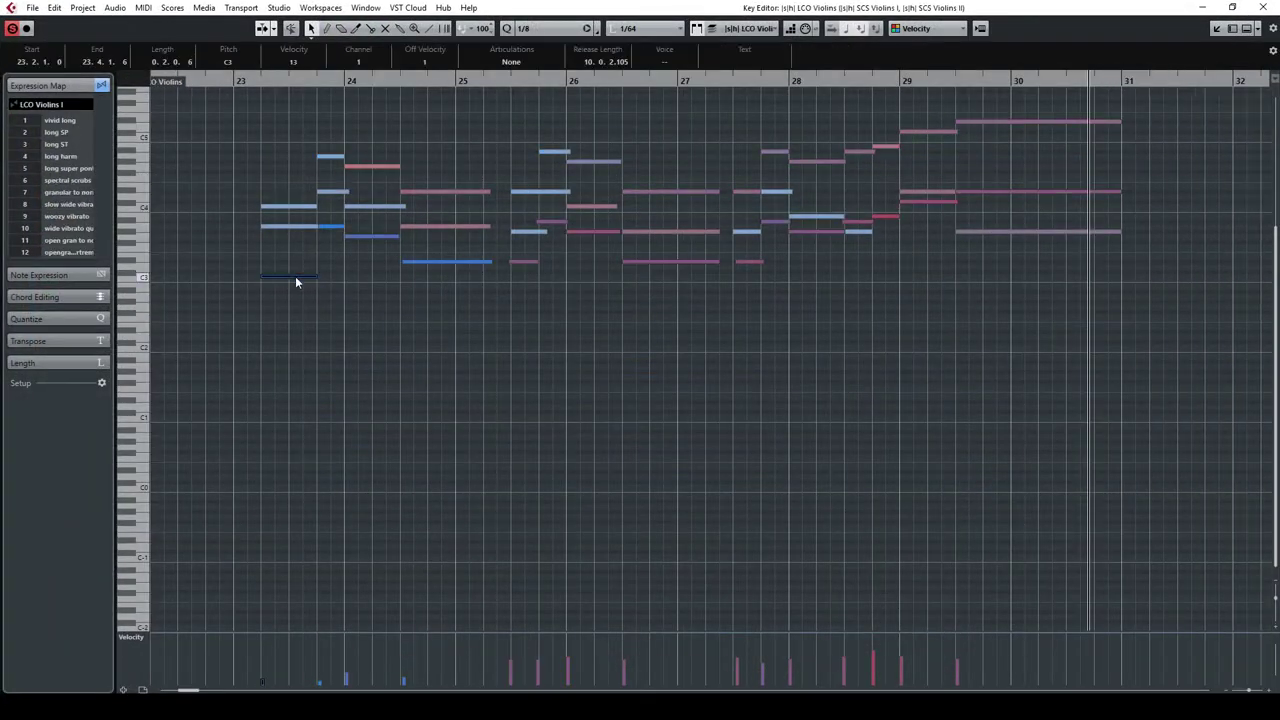
{"action": "left_click", "coordinate": [250, 81]}
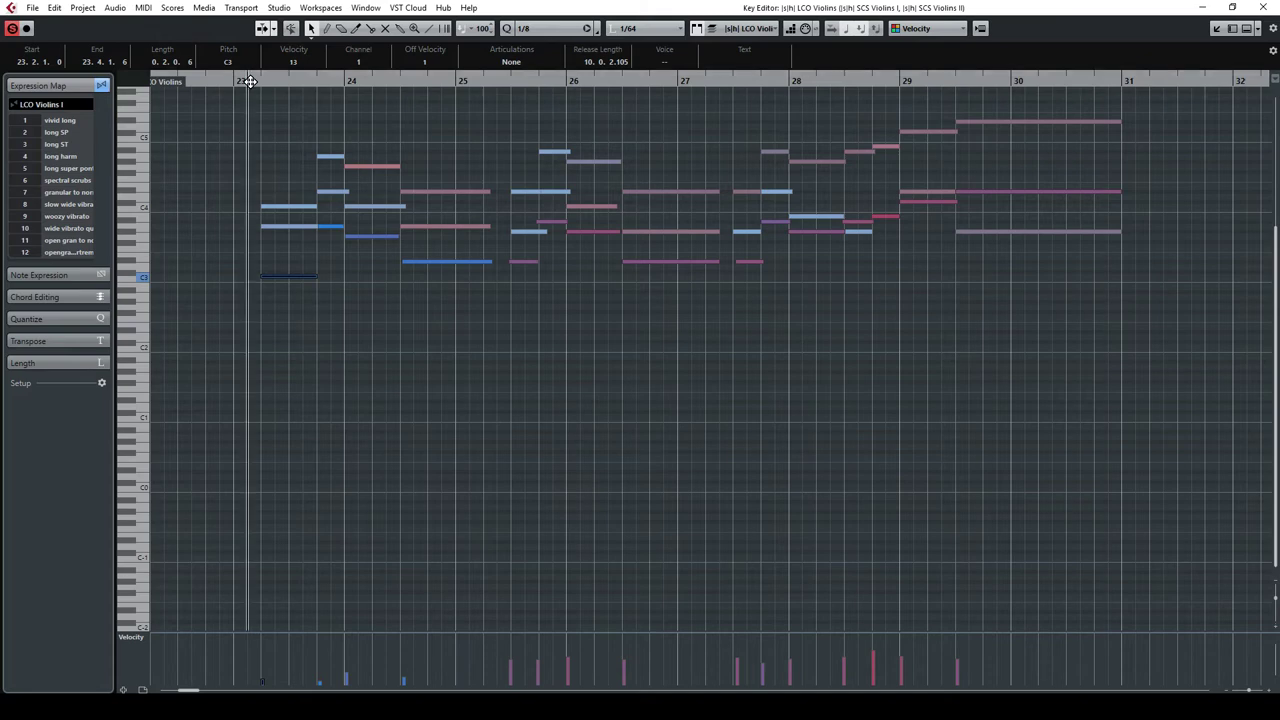
{"action": "key", "text": "space"}
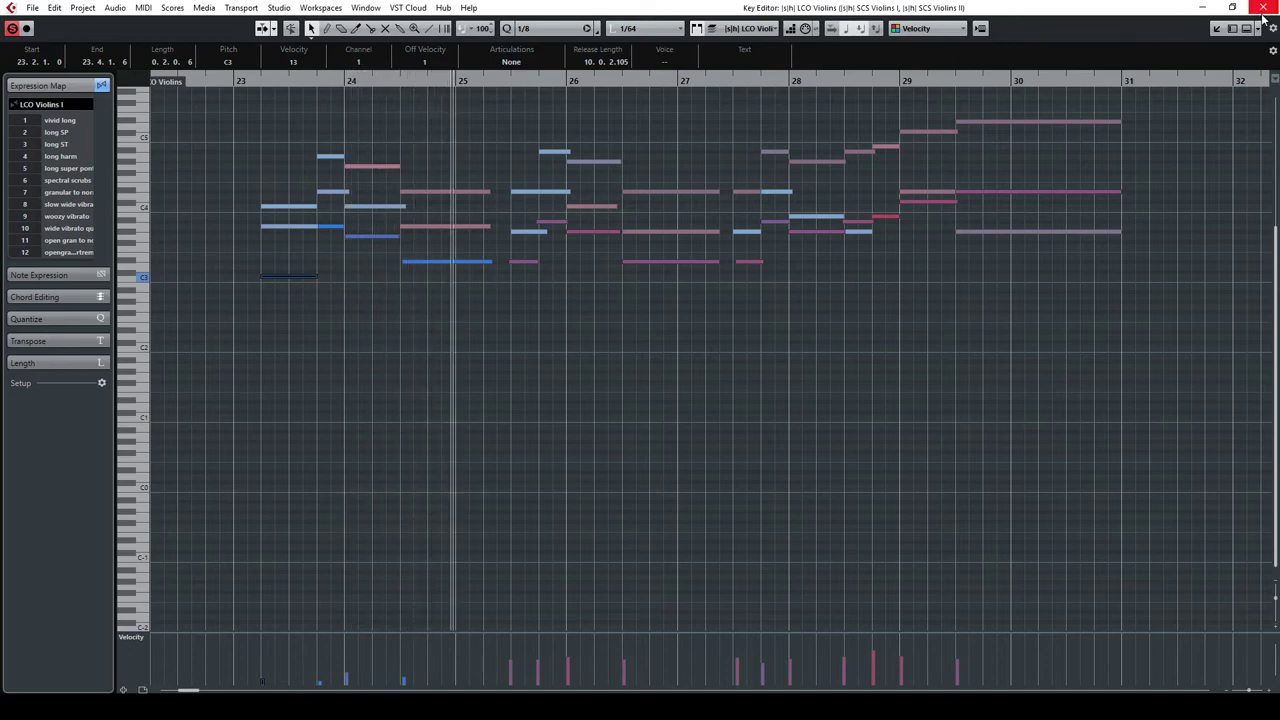
Display the Articulations/Dynamics lane for LCO Violins, check its articulation, and close the editor.
{"action": "left_click", "coordinate": [145, 632]}
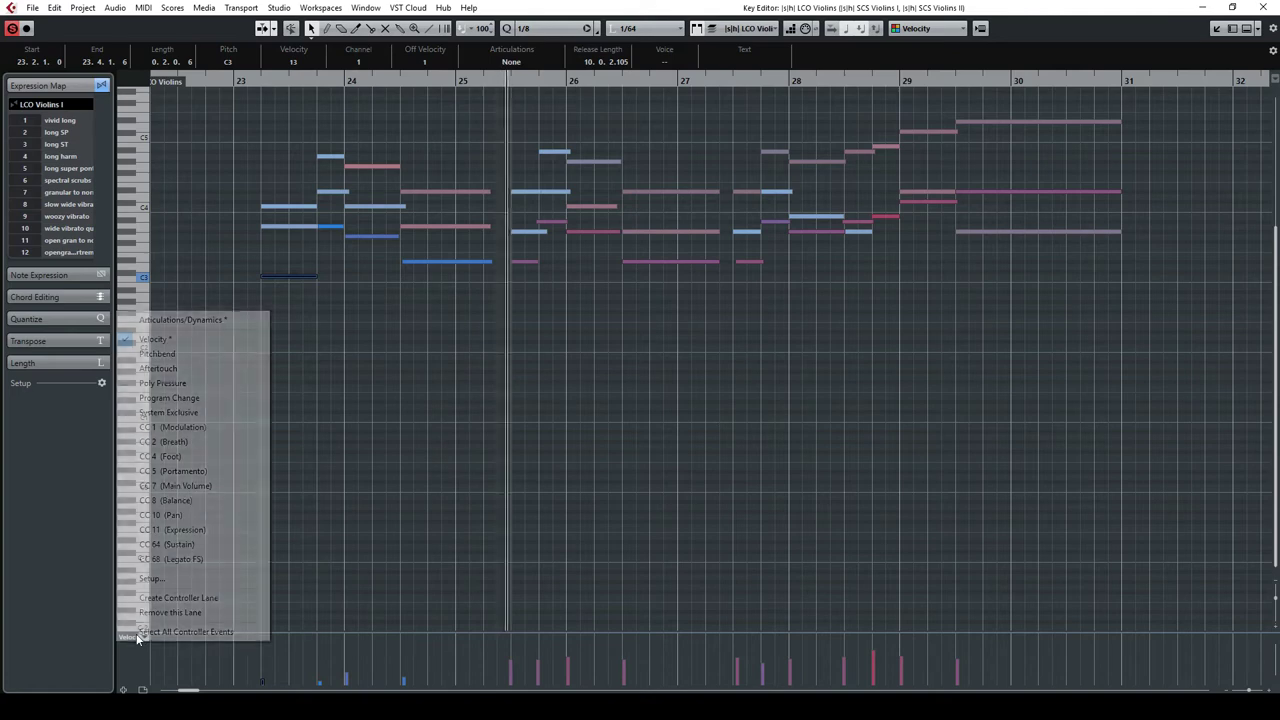
{"action": "left_click", "coordinate": [180, 320]}
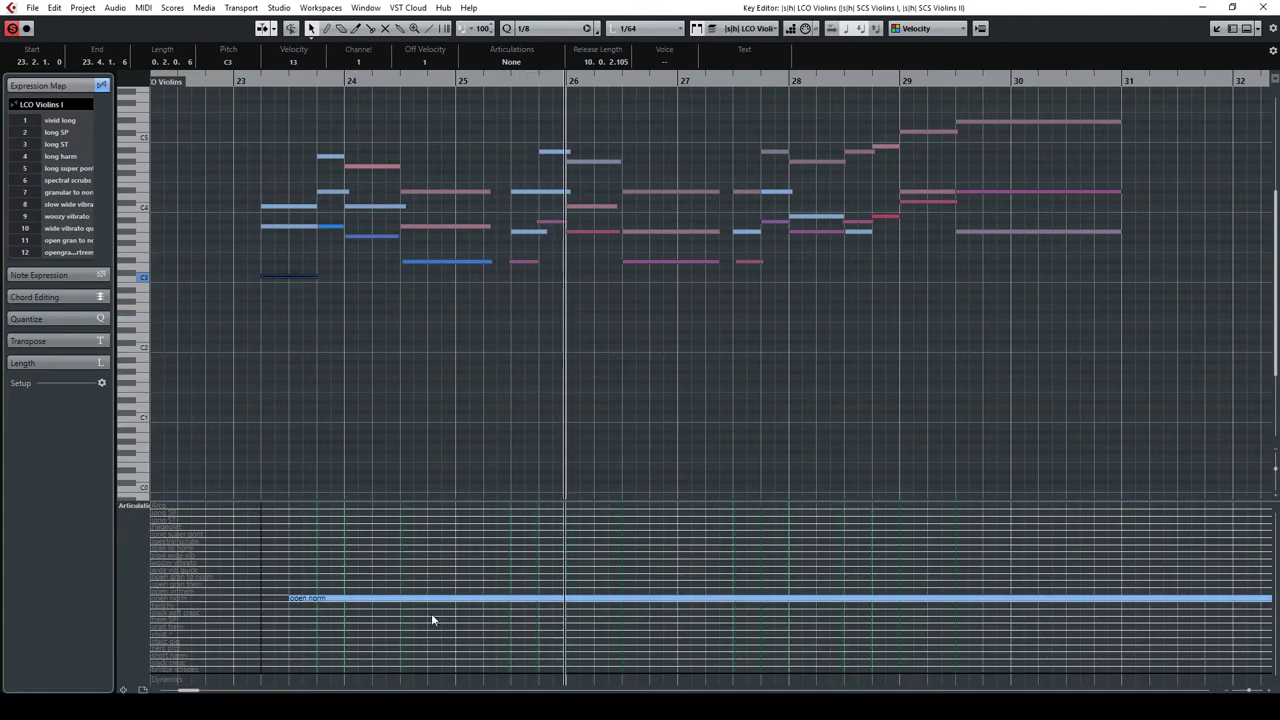
{"action": "left_click", "coordinate": [1263, 8]}
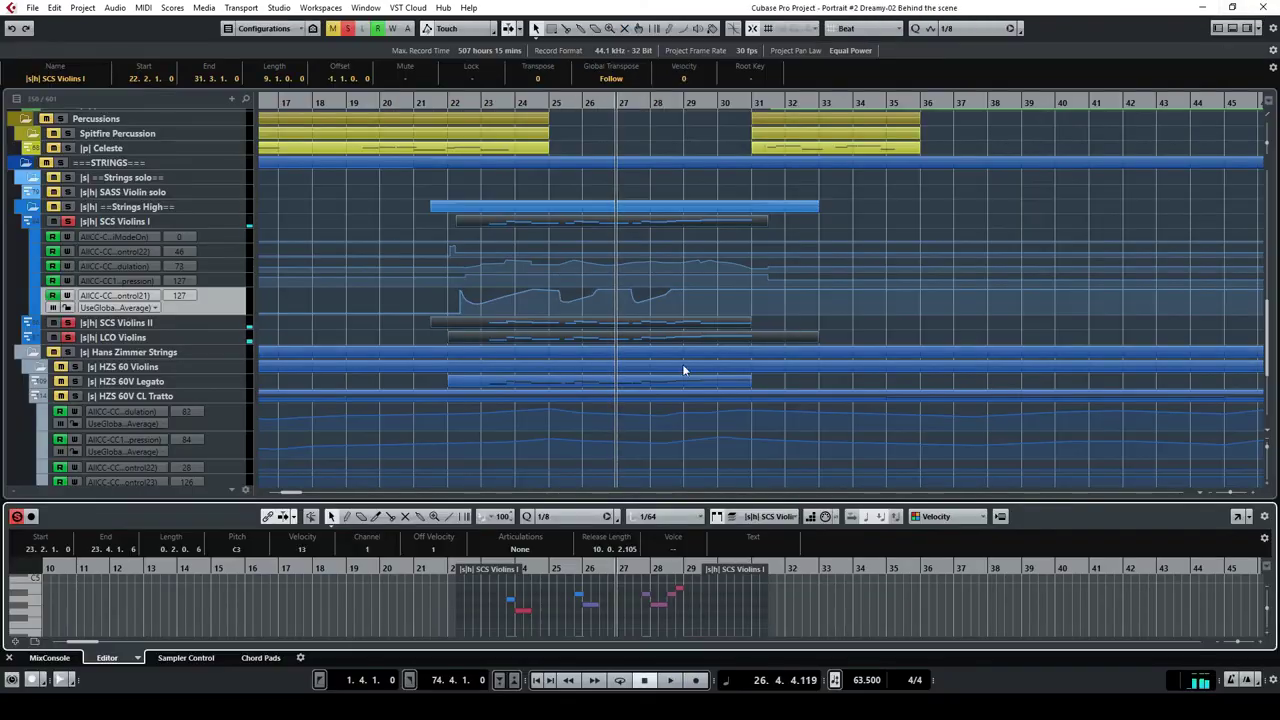
Inspect the LCO Violins notes on their own in a full-window Key Editor from around bar 23, and close the editor.
{"action": "left_click", "coordinate": [570, 341]}
{"action": "left_click", "coordinate": [487, 106]}
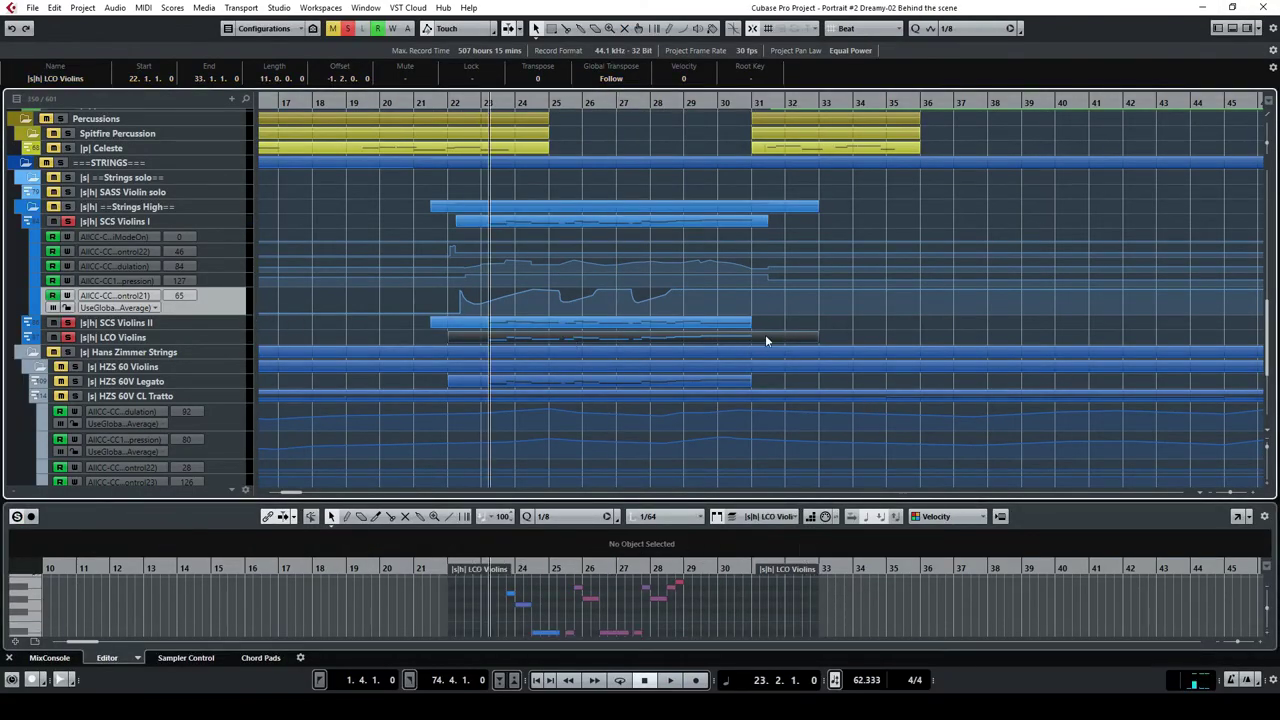
{"action": "left_click", "coordinate": [1237, 516]}
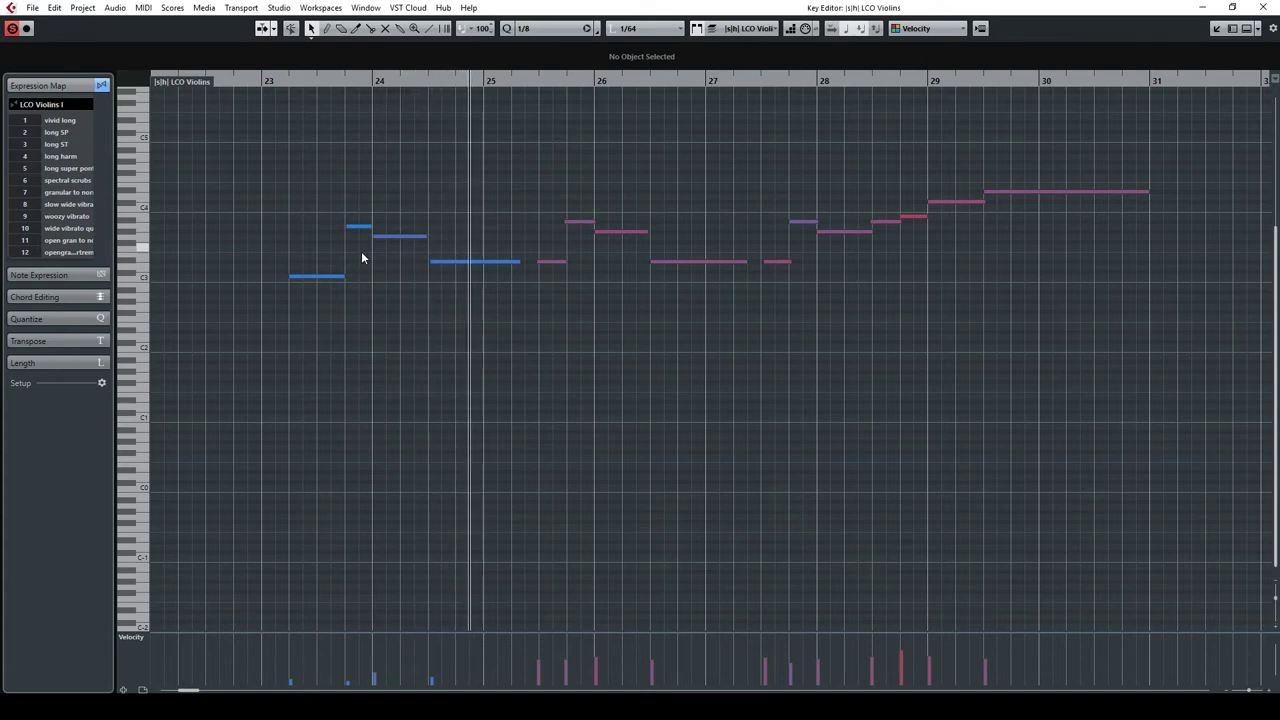
{"action": "left_click", "coordinate": [1263, 8]}
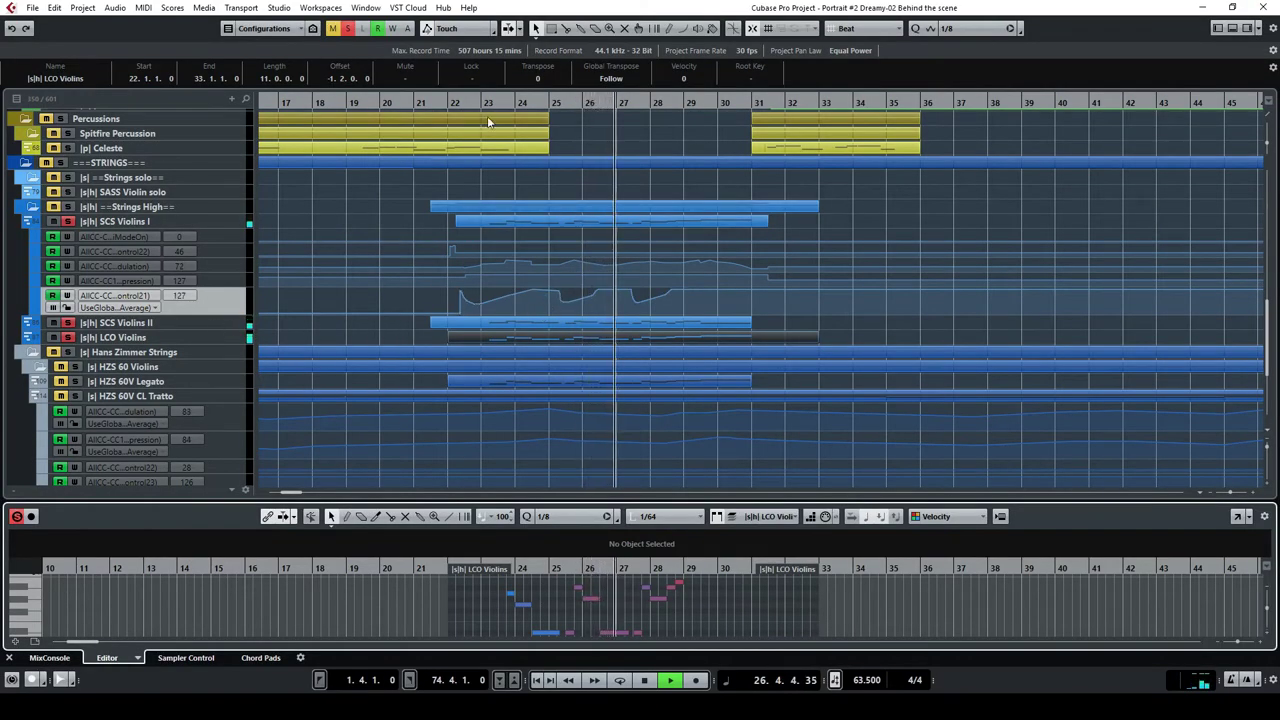
Continue playback from around bar 26 and show the used automation of the LCO Violins track.
{"action": "left_click", "coordinate": [593, 104]}
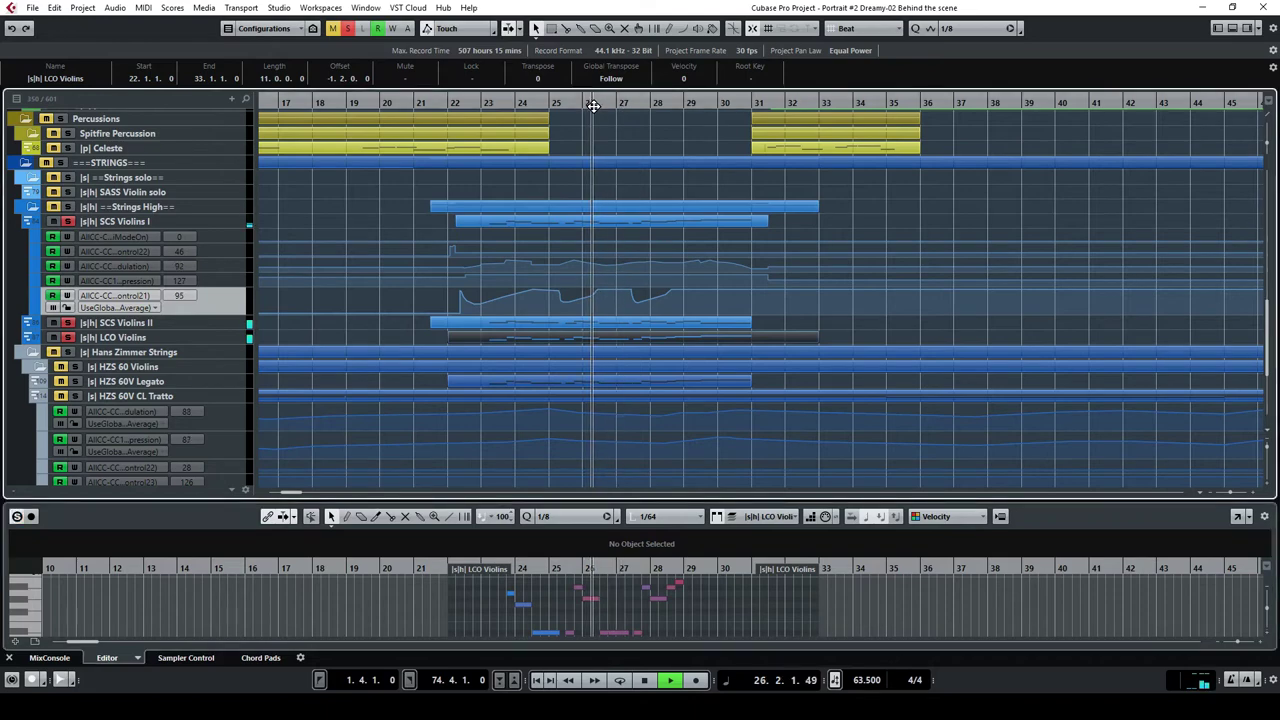
{"action": "right_click", "coordinate": [214, 325]}
{"action": "left_click", "coordinate": [193, 329]}
{"action": "left_click", "coordinate": [187, 336]}
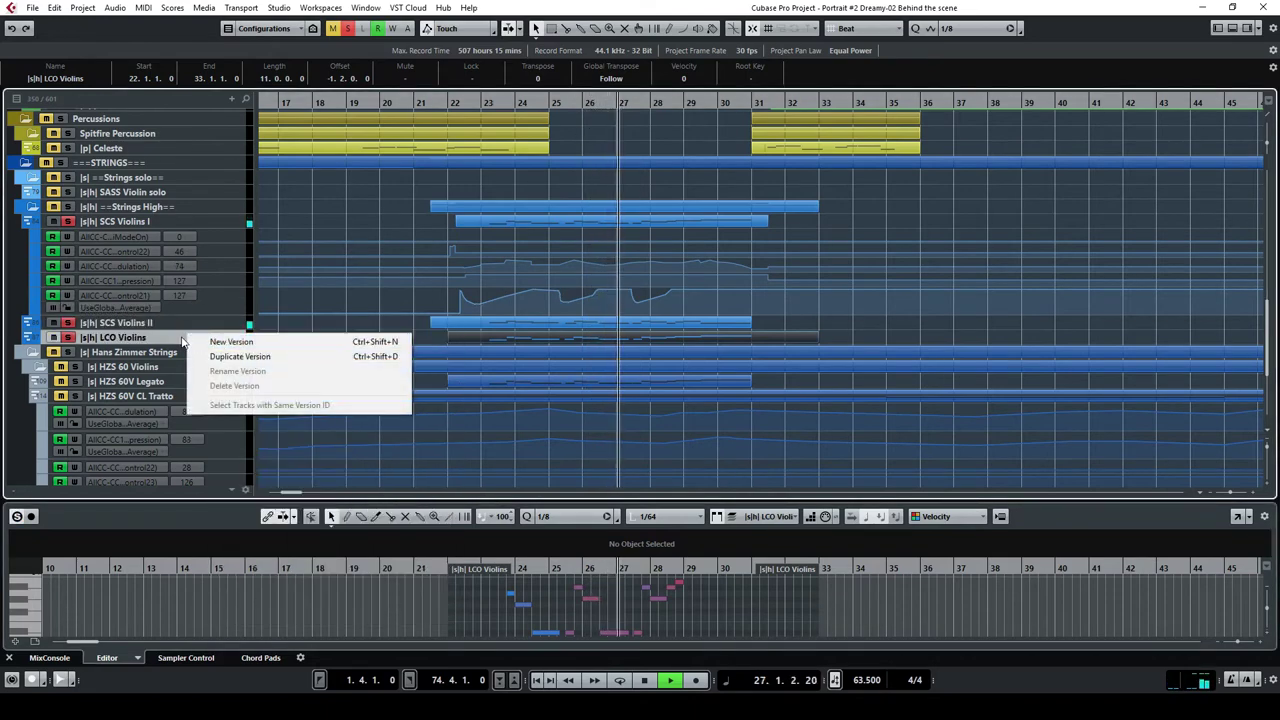
{"action": "right_click", "coordinate": [181, 338]}
{"action": "left_click", "coordinate": [275, 525]}
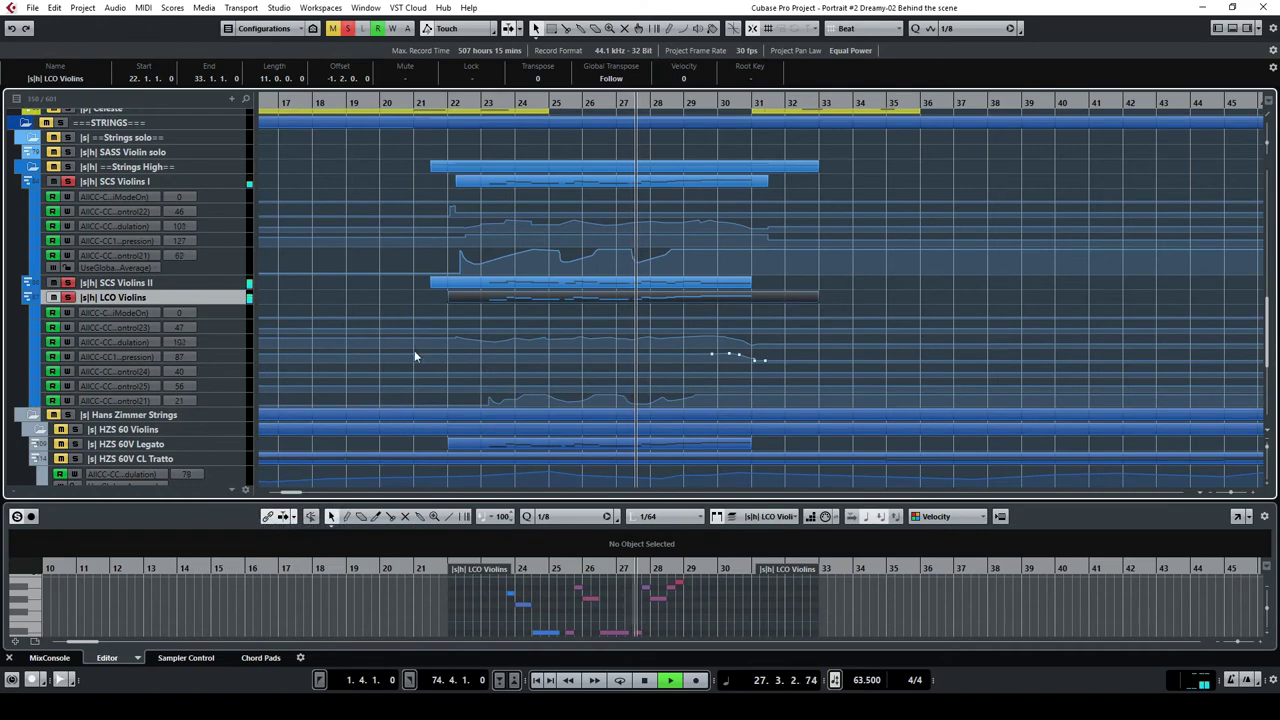
Show the used automation of SCS Violins II and compare its curves with those of SCS Violins I and LCO Violins.
{"action": "right_click", "coordinate": [218, 284]}
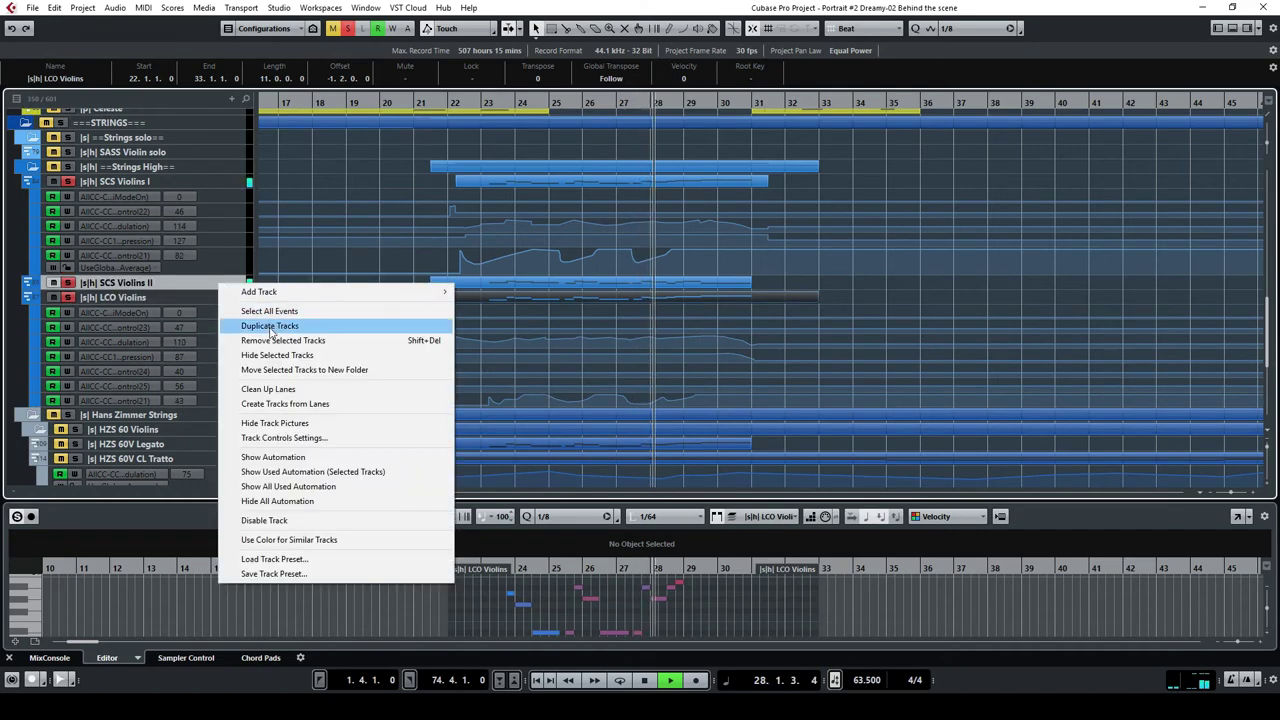
{"action": "left_click", "coordinate": [303, 458]}
{"action": "scroll", "coordinate": [566, 314], "scroll_direction": "down", "scroll_amount": 2}
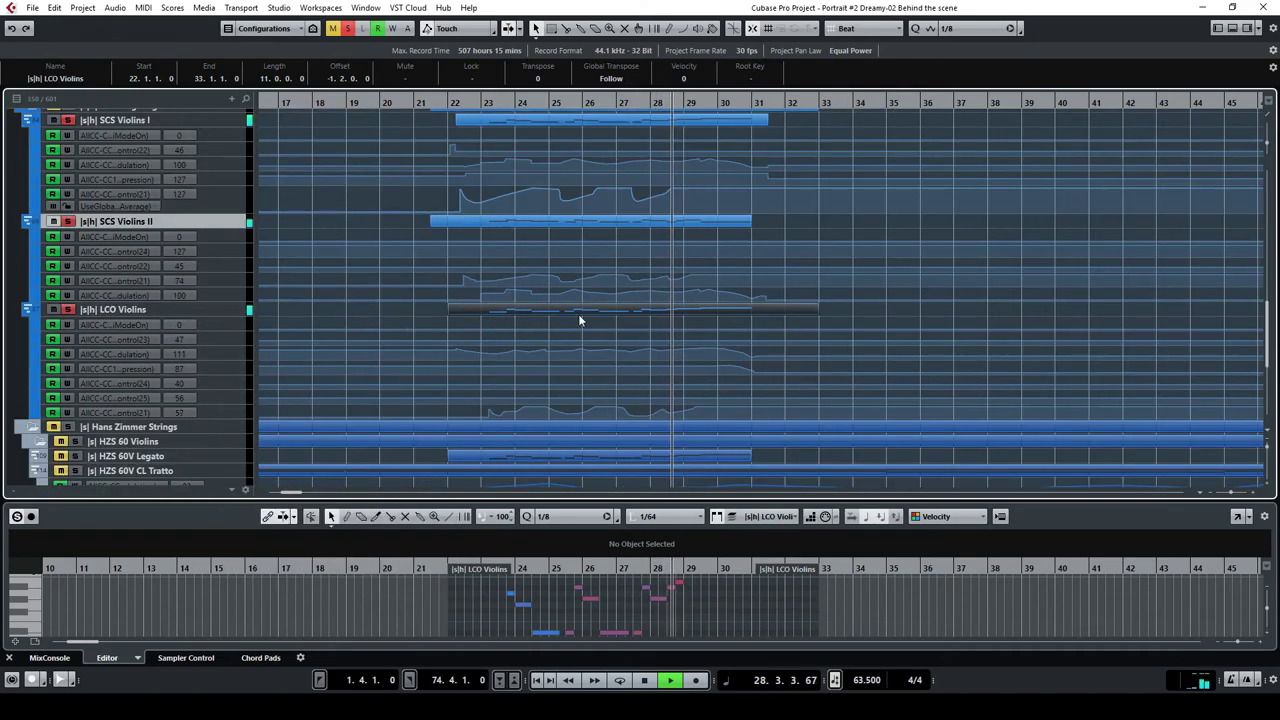
{"action": "scroll", "coordinate": [744, 249], "scroll_direction": "up", "scroll_amount": 2}
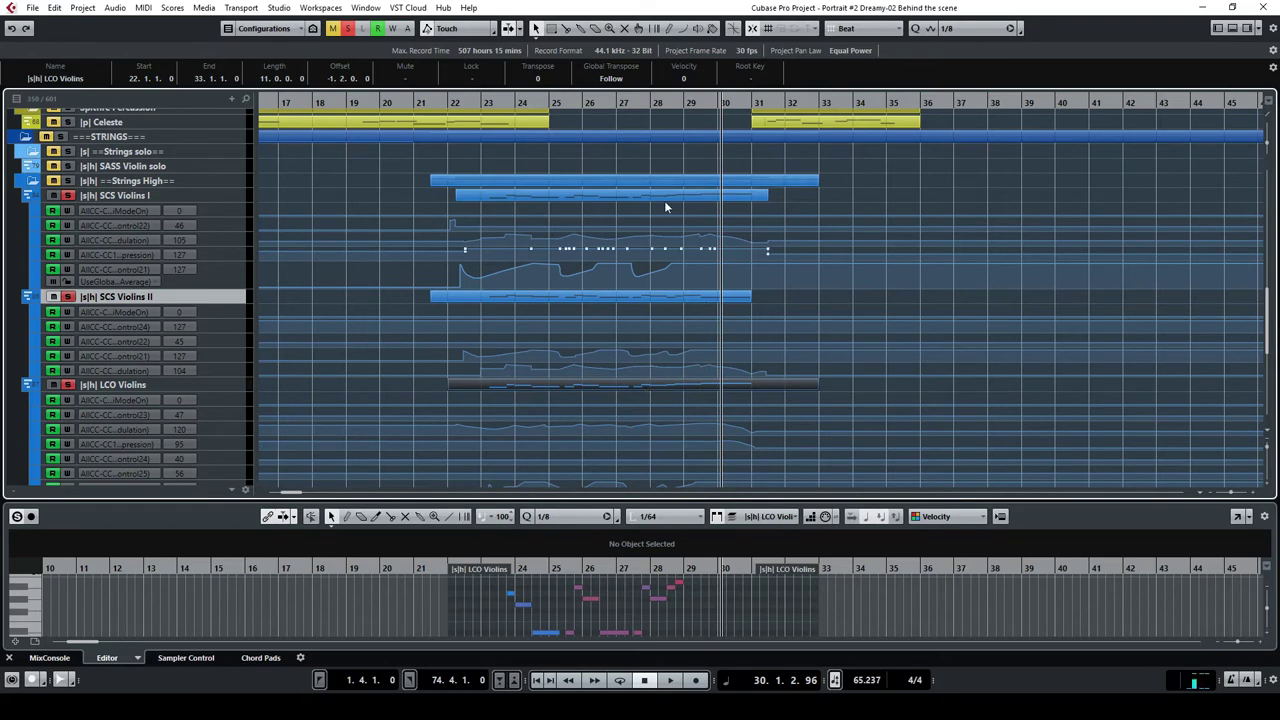
{"action": "scroll", "coordinate": [610, 277], "scroll_direction": "down", "scroll_amount": 4}
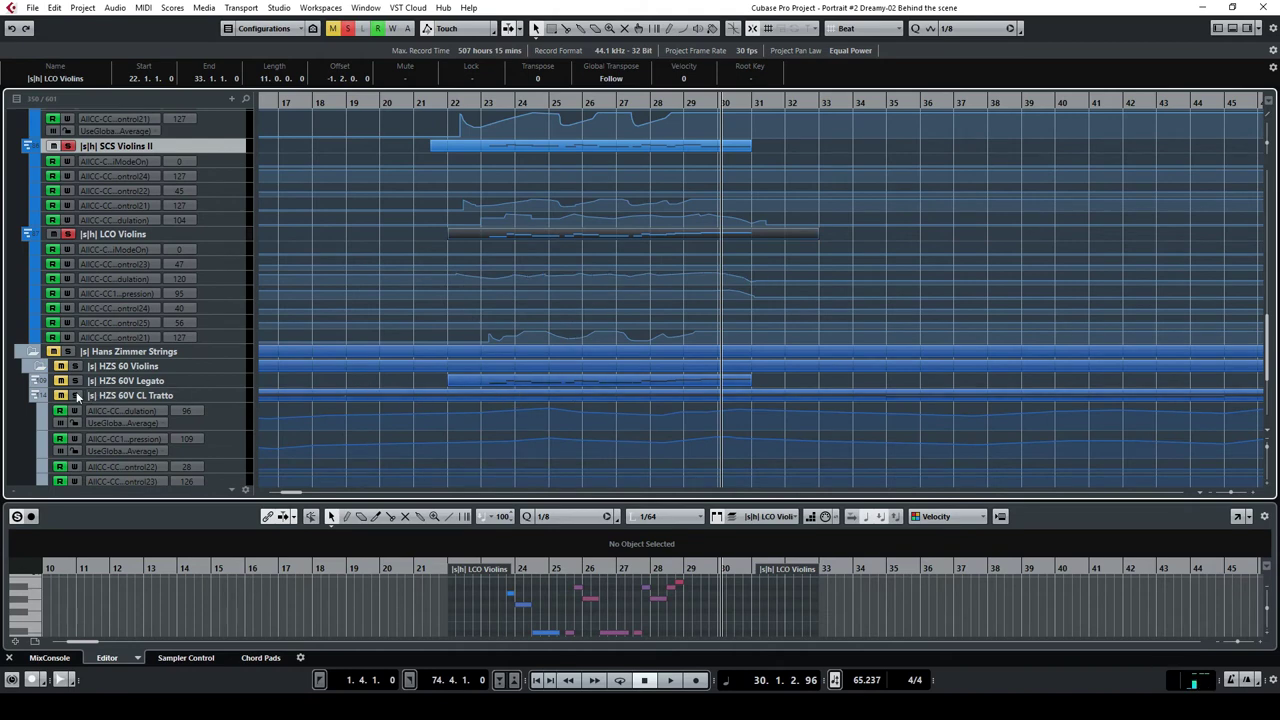
Clear the current solos, solo HZS 60V Legato, and play it from around bar 23.
{"action": "left_click", "coordinate": [348, 29]}
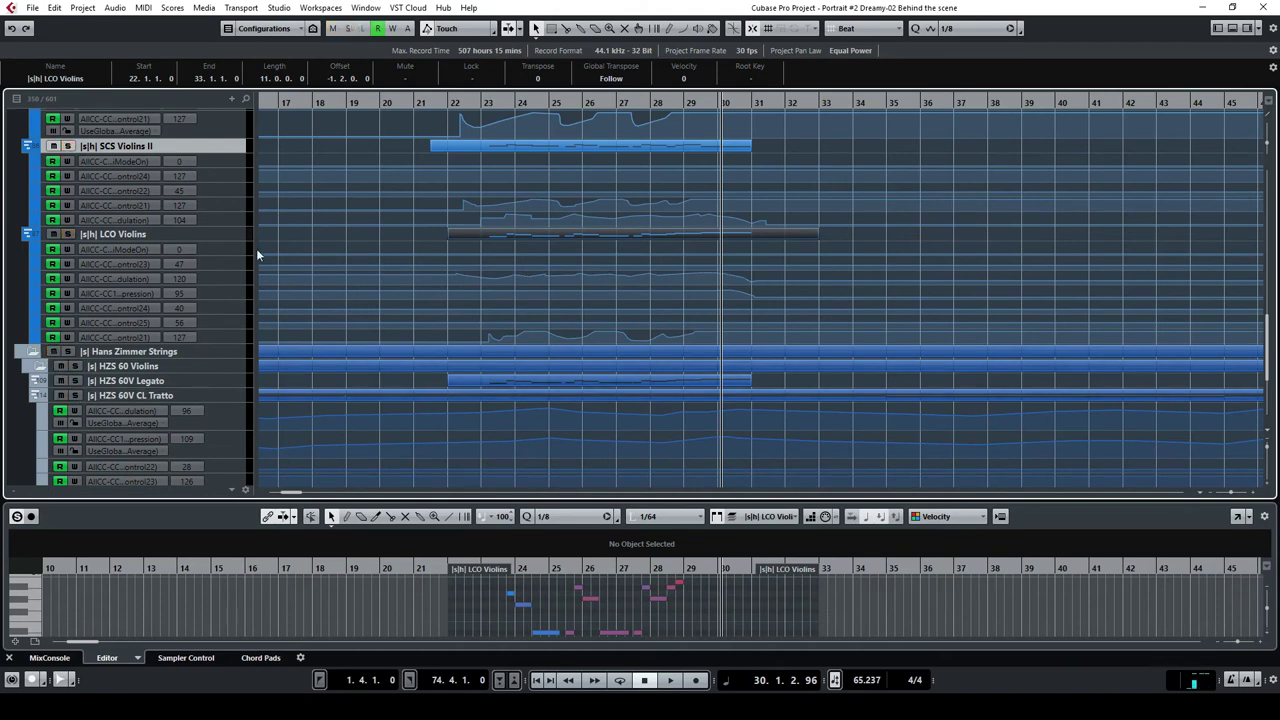
{"action": "left_click", "coordinate": [75, 381]}
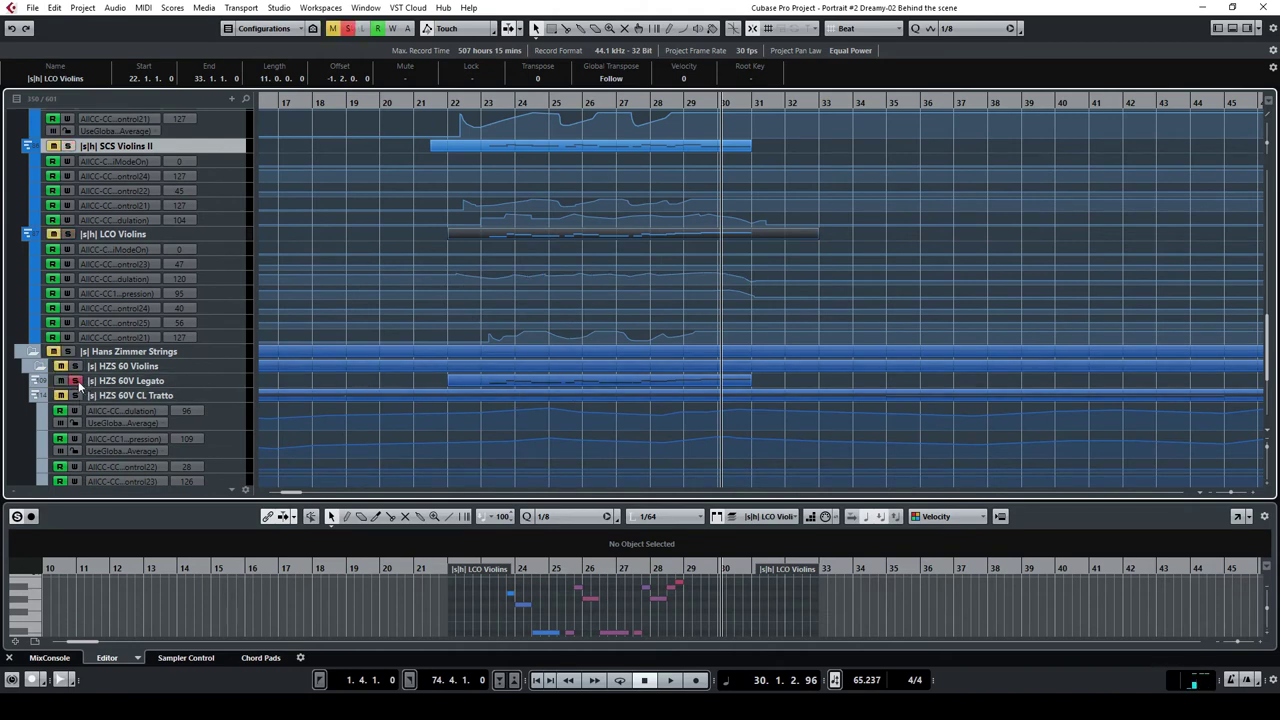
{"action": "left_click", "coordinate": [486, 104]}
{"action": "key", "text": "space"}
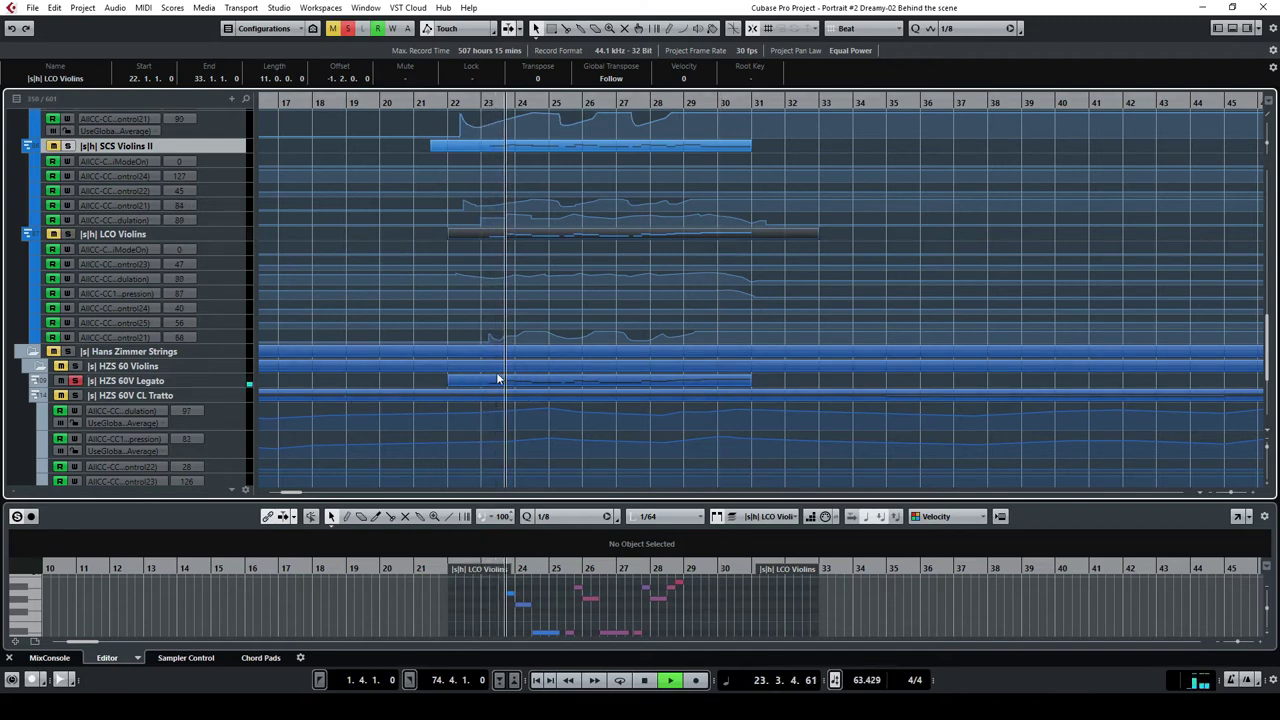
Show the used automation of the HZS 60V Legato track.
{"action": "scroll", "coordinate": [515, 250], "scroll_direction": "up", "scroll_amount": 3}
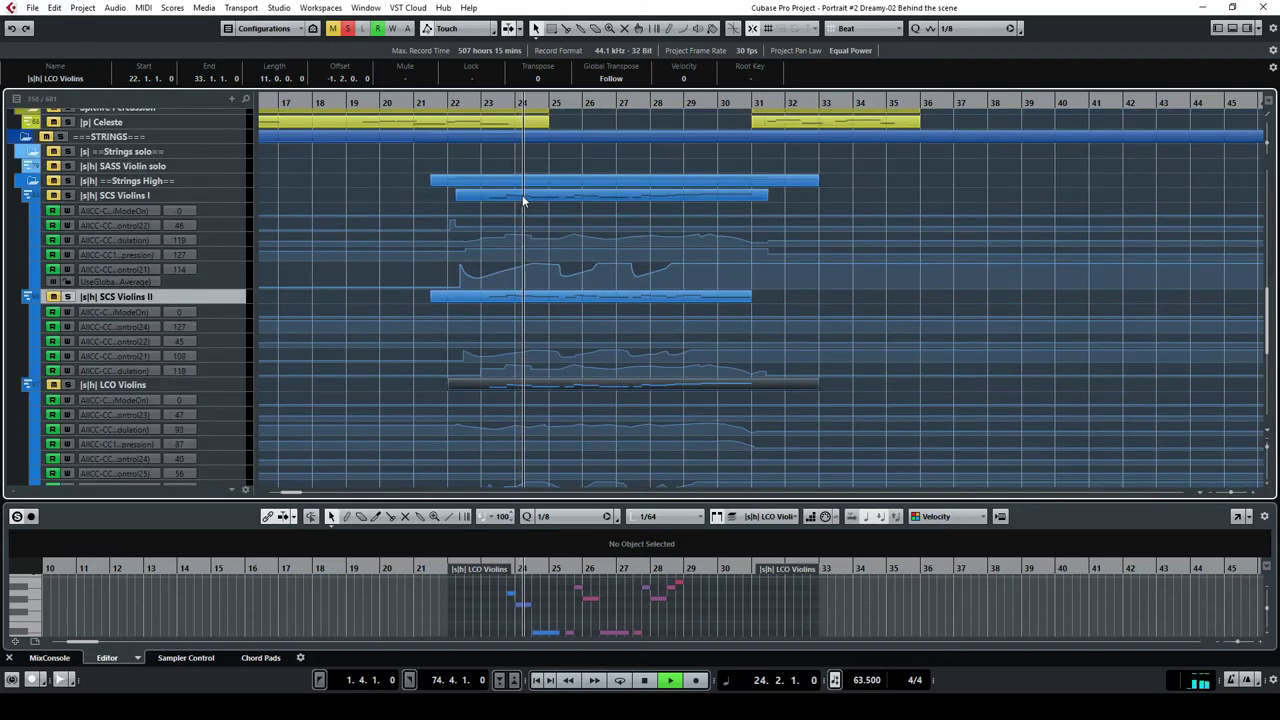
{"action": "scroll", "coordinate": [522, 200], "scroll_direction": "down", "scroll_amount": 5}
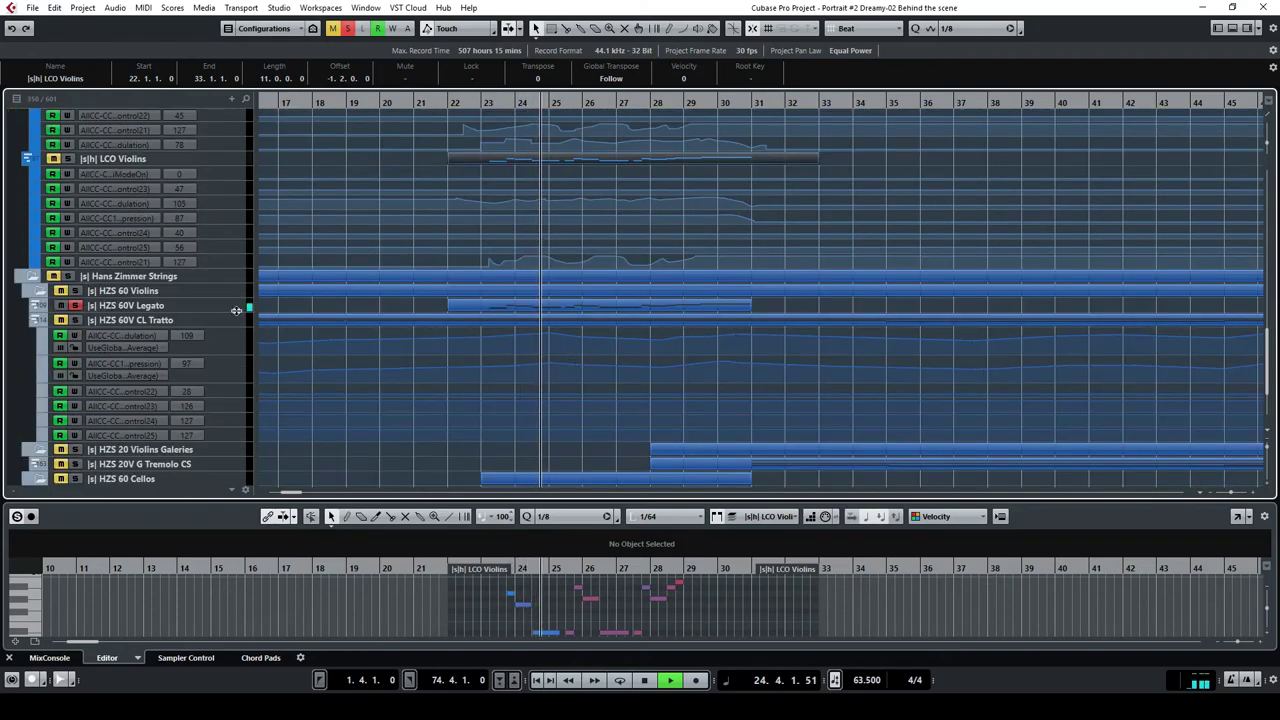
{"action": "right_click", "coordinate": [237, 307]}
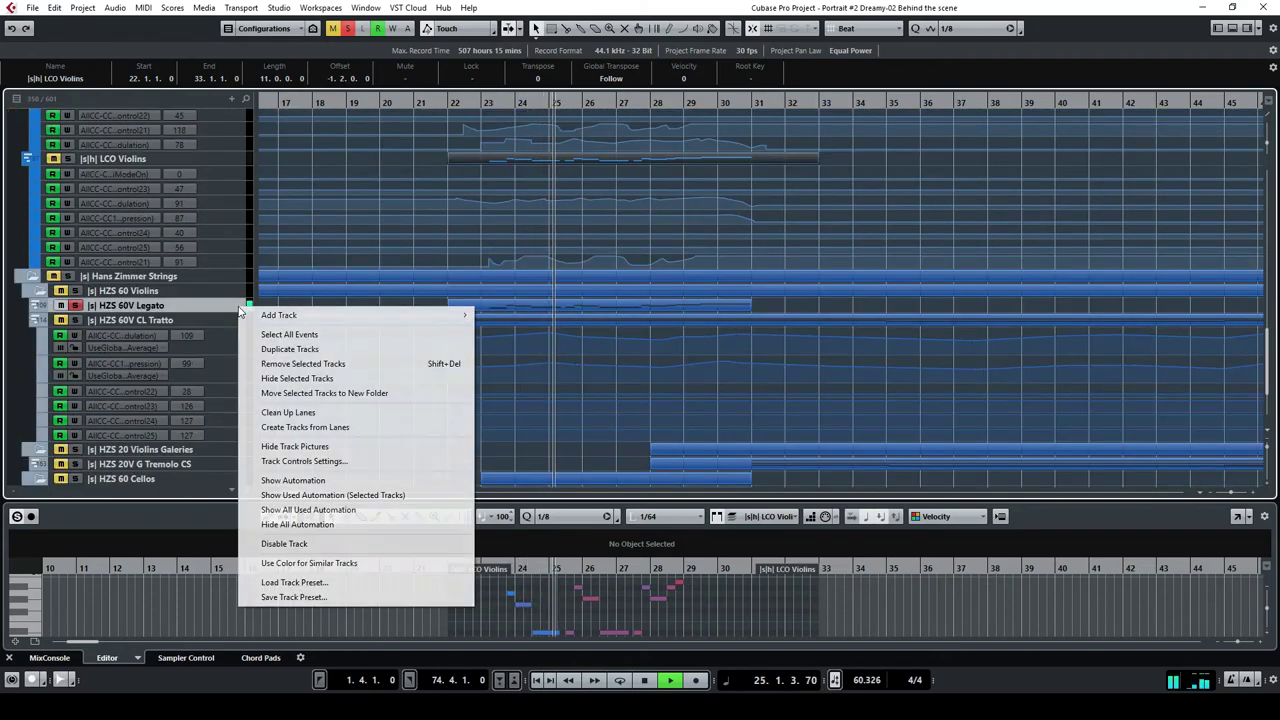
{"action": "left_click", "coordinate": [330, 495]}
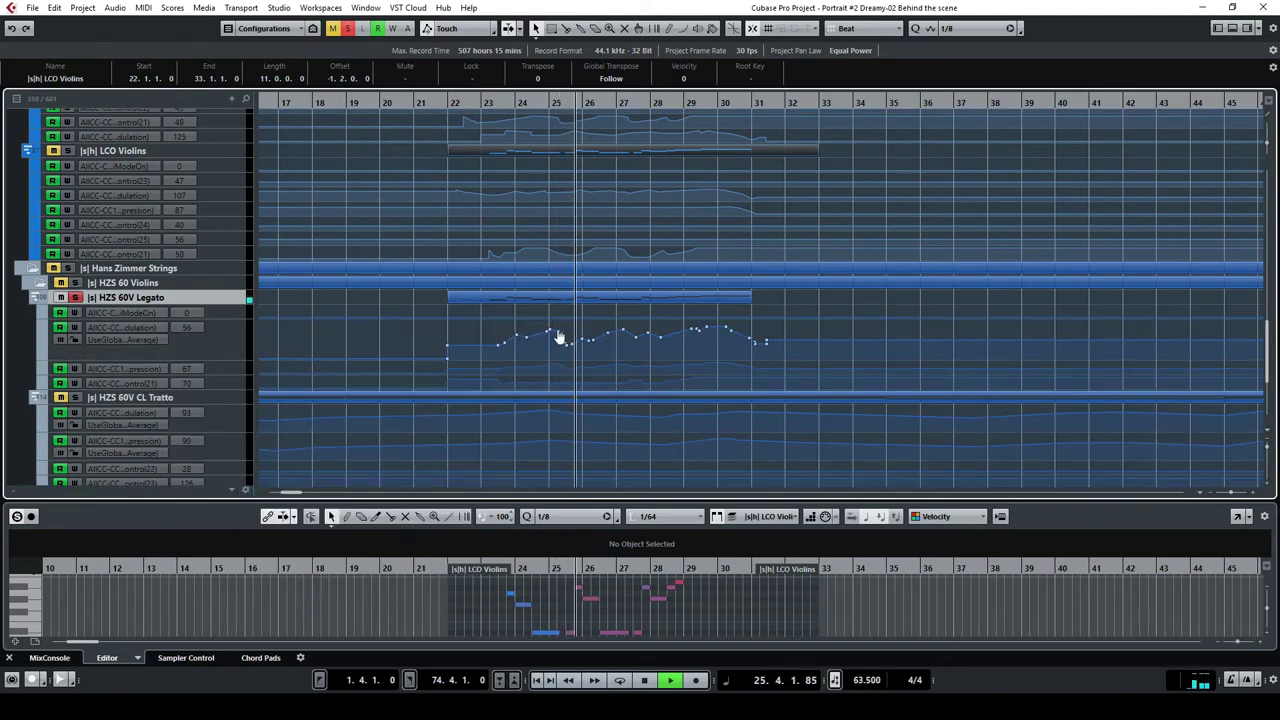
Switch to Vienna Ensemble Pro, inspect the microphone mix of 60 Violins Legato in the HZ Strings instance, and minimise the window.
{"action": "left_click", "coordinate": [511, 706]}
{"action": "left_click_drag", "start_coordinate": [1279, 168], "coordinate": [686, 124]}
{"action": "left_click", "coordinate": [922, 152]}
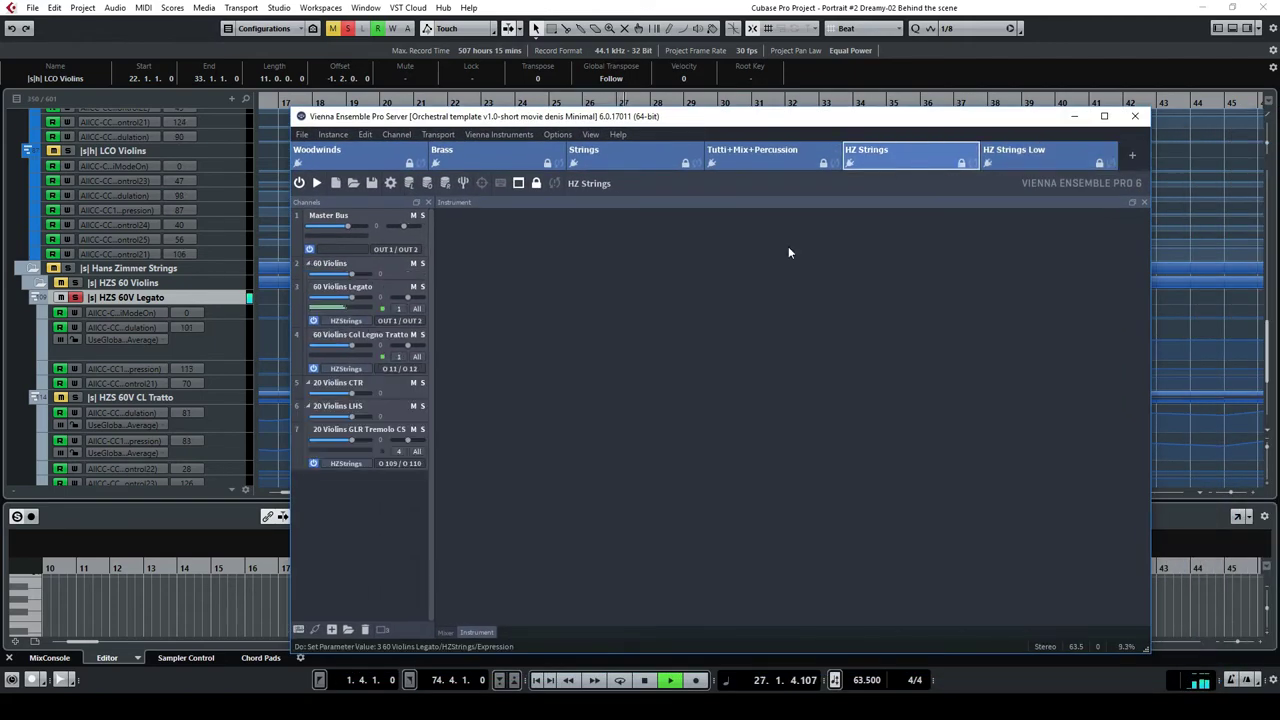
{"action": "left_click", "coordinate": [348, 322]}
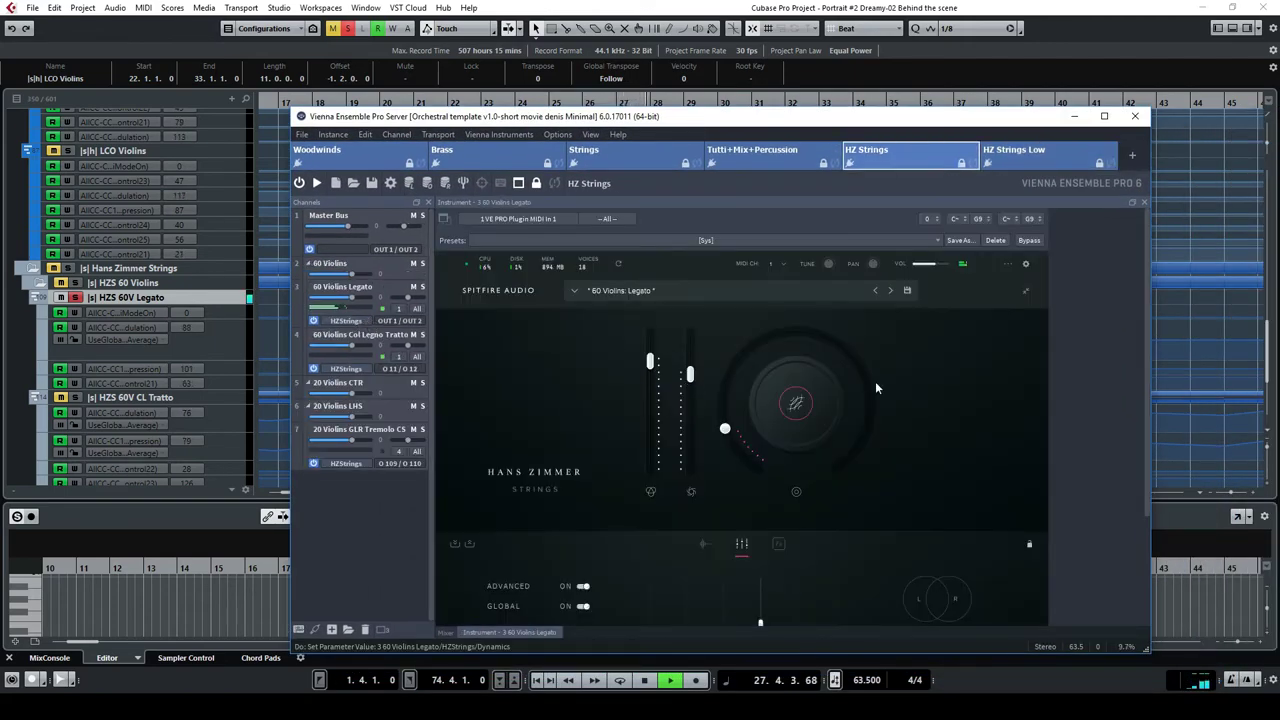
{"action": "left_click_drag", "start_coordinate": [1146, 329], "coordinate": [1136, 436]}
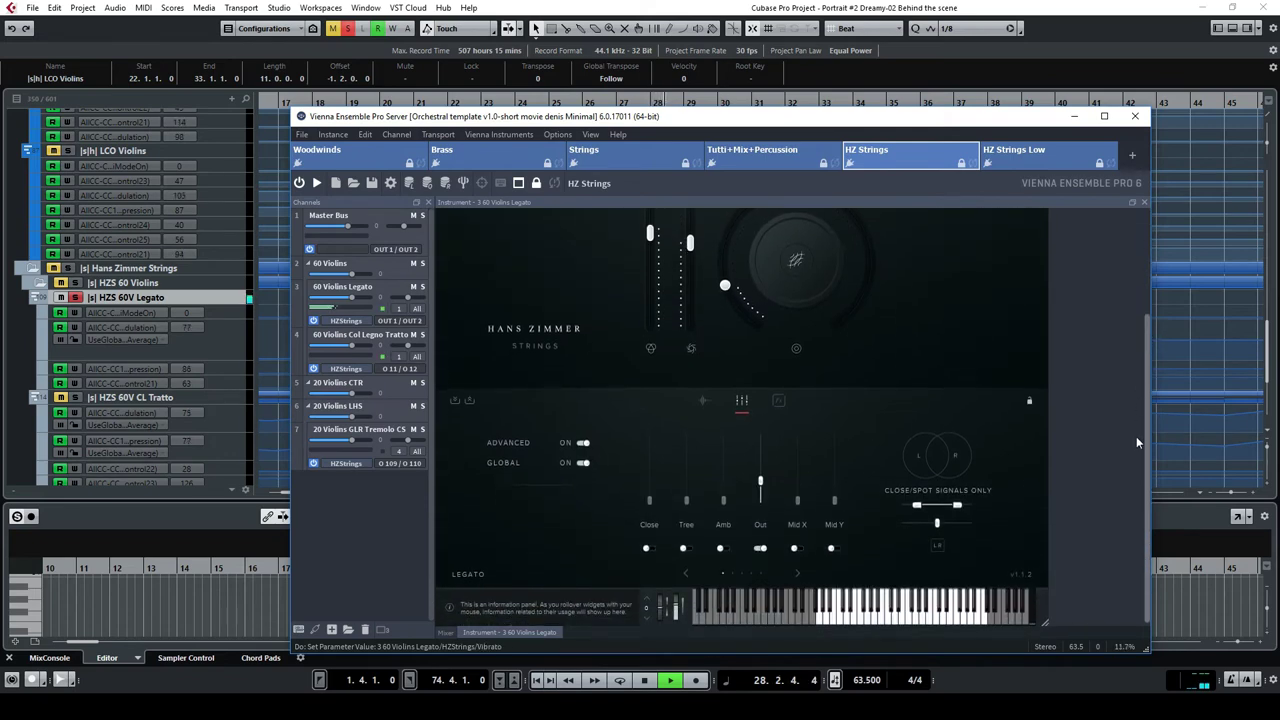
{"action": "left_click", "coordinate": [797, 573]}
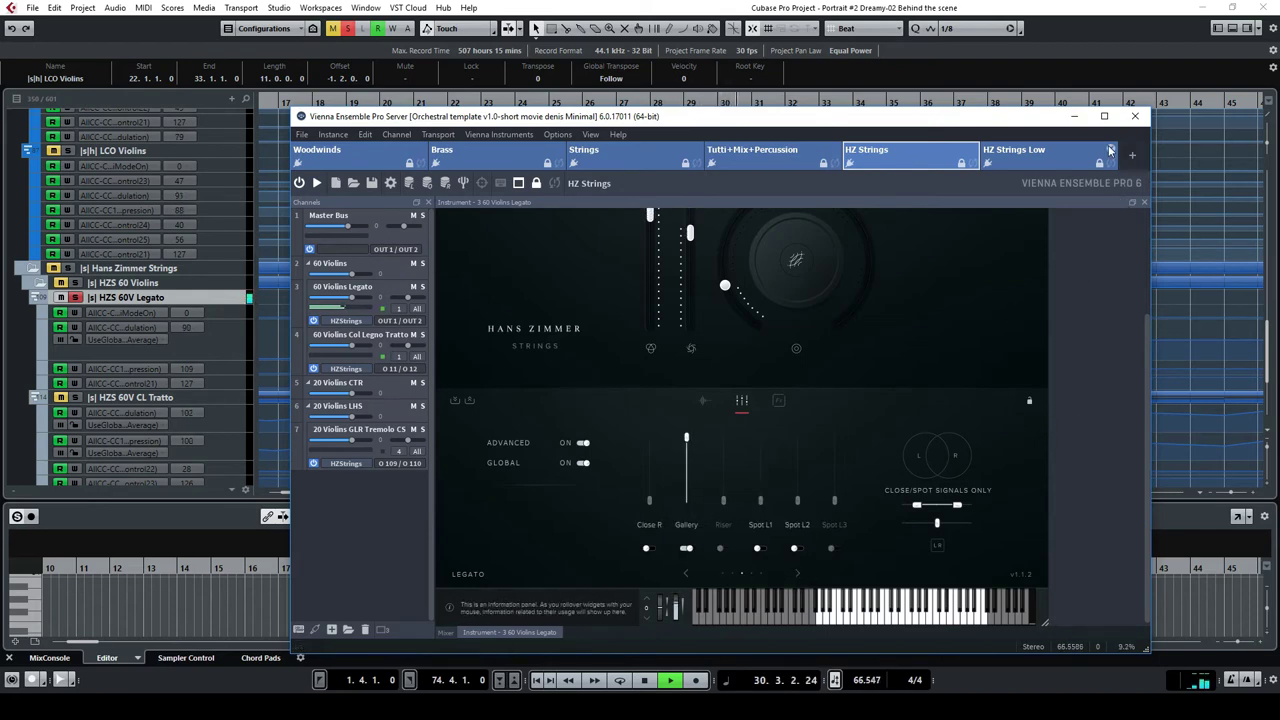
{"action": "left_click", "coordinate": [1074, 117]}
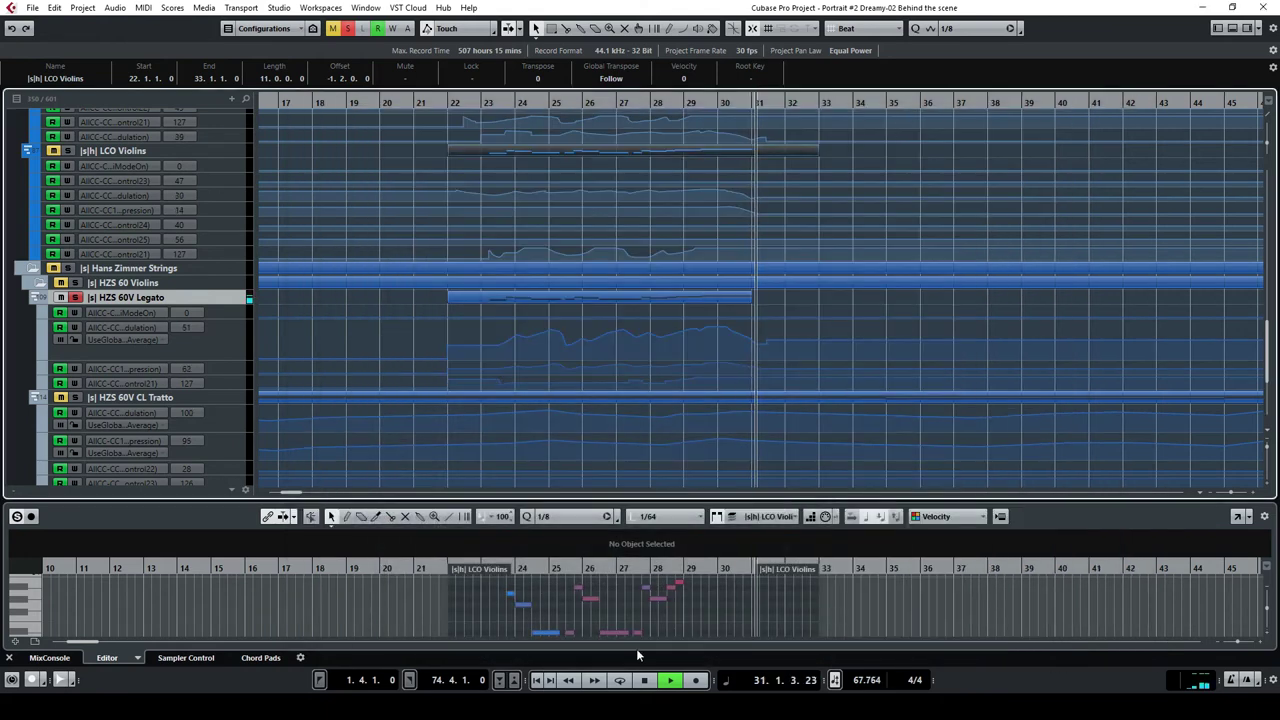
Solo HZS 60C Legato alongside HZS 60V Legato and open its notes in a full-window Key Editor.
{"action": "scroll", "coordinate": [565, 358], "scroll_direction": "down", "scroll_amount": 5}
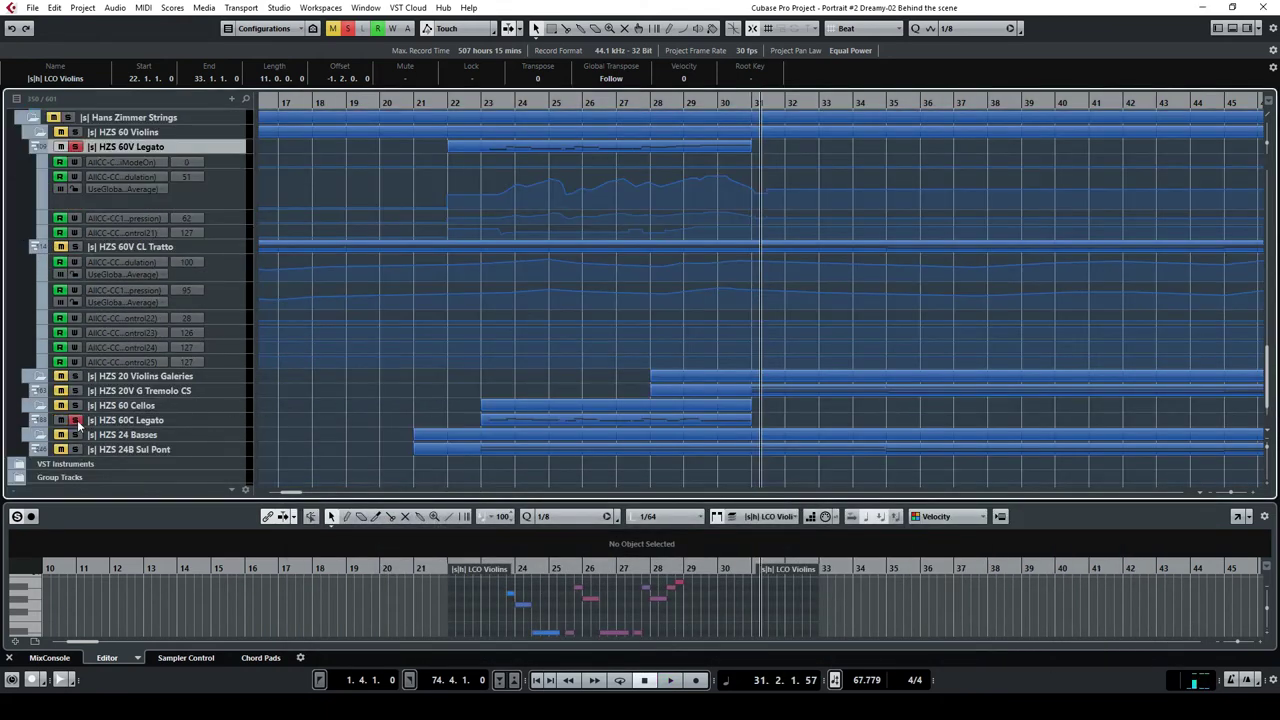
{"action": "left_click", "coordinate": [482, 102]}
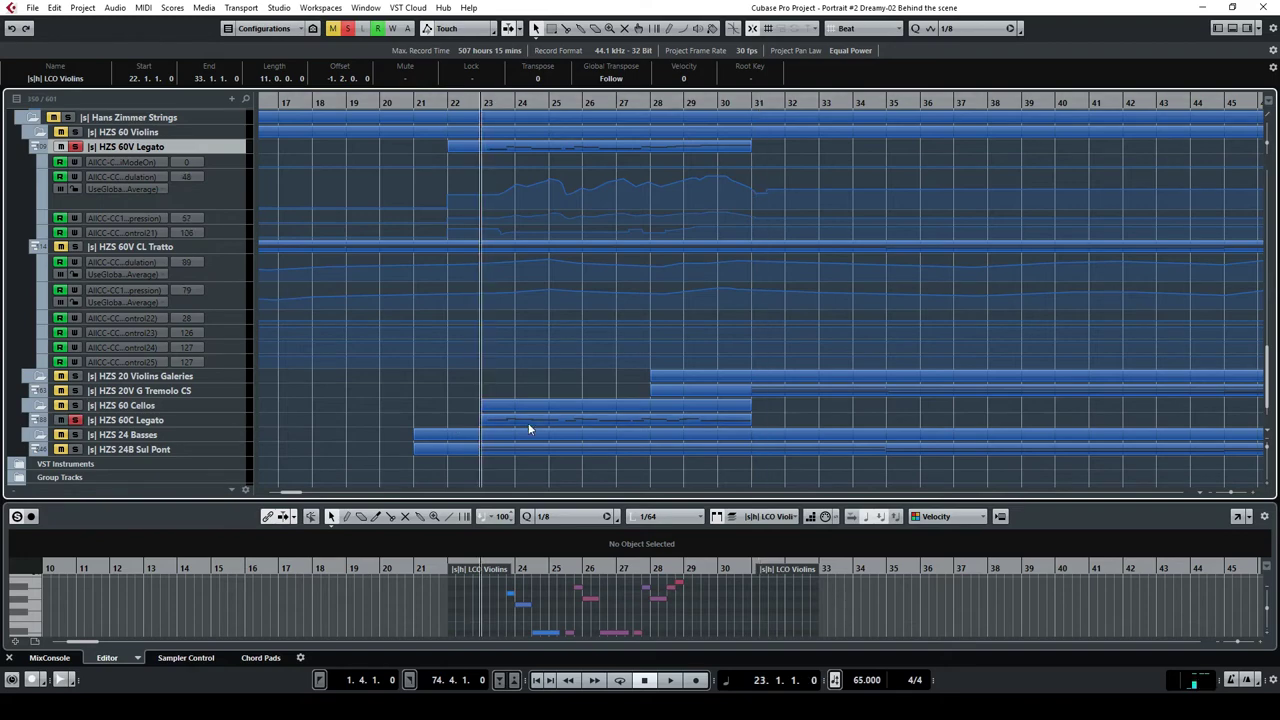
{"action": "left_click", "coordinate": [559, 424]}
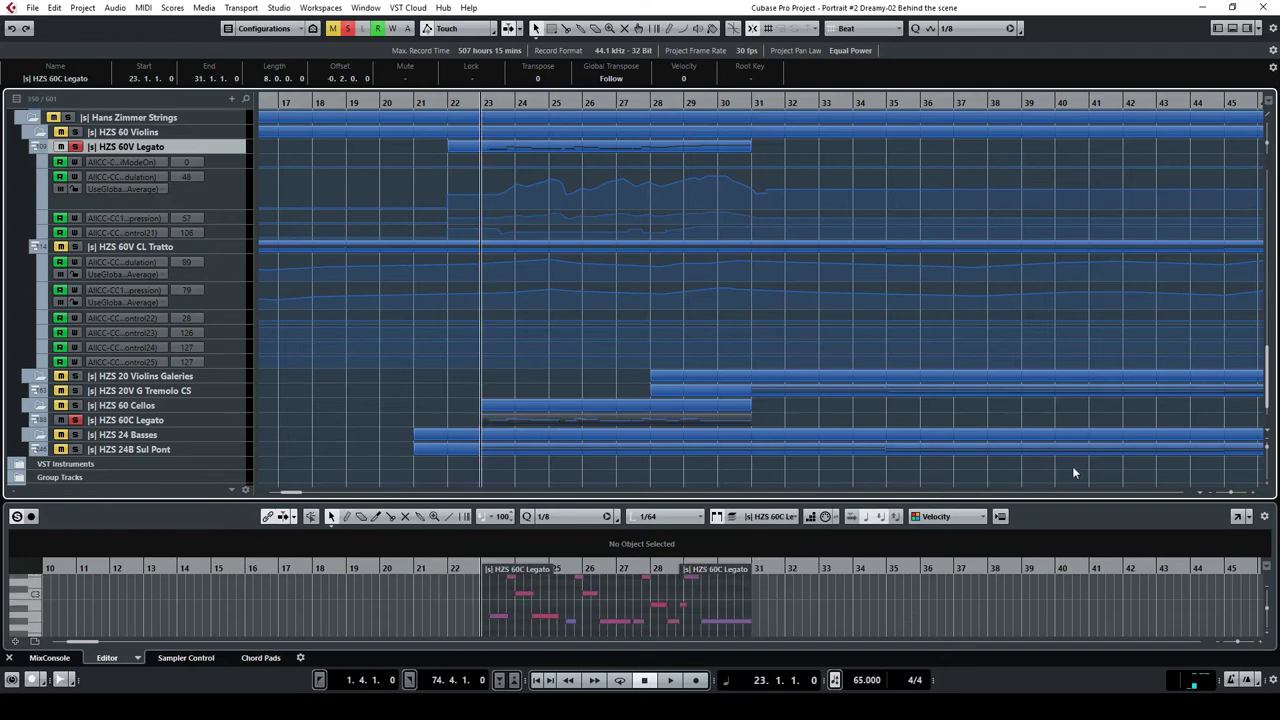
{"action": "left_click", "coordinate": [1237, 516]}
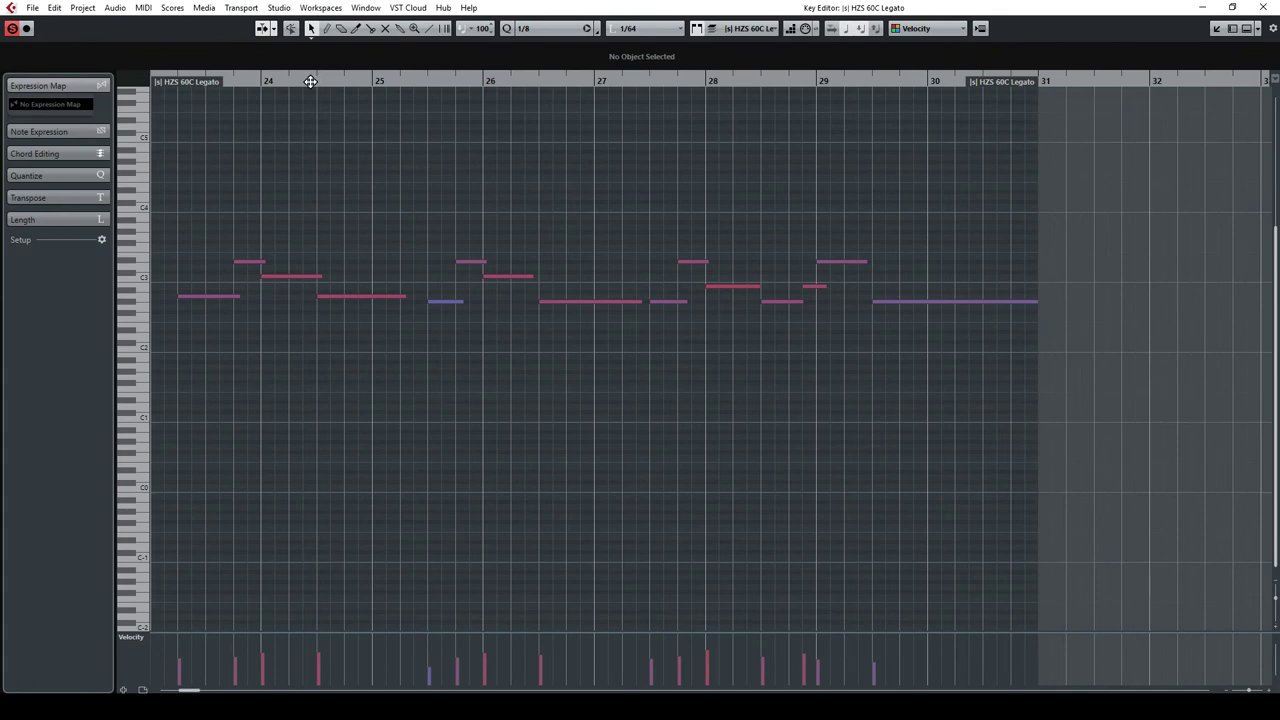
Listen to HZS 60V Legato and HZS 60C Legato together from bar 23, in the Key Editor and again in the project window.
{"action": "left_click", "coordinate": [178, 81]}
{"action": "key", "text": "space"}
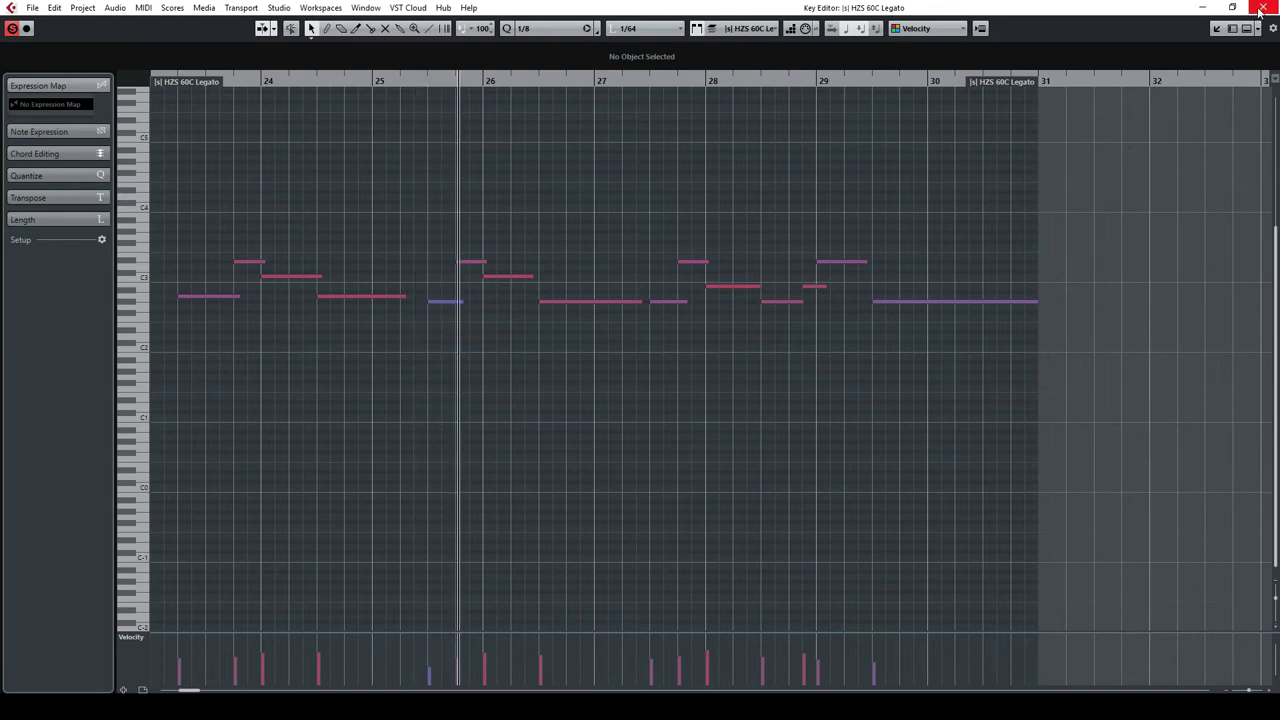
{"action": "left_click", "coordinate": [1263, 8]}
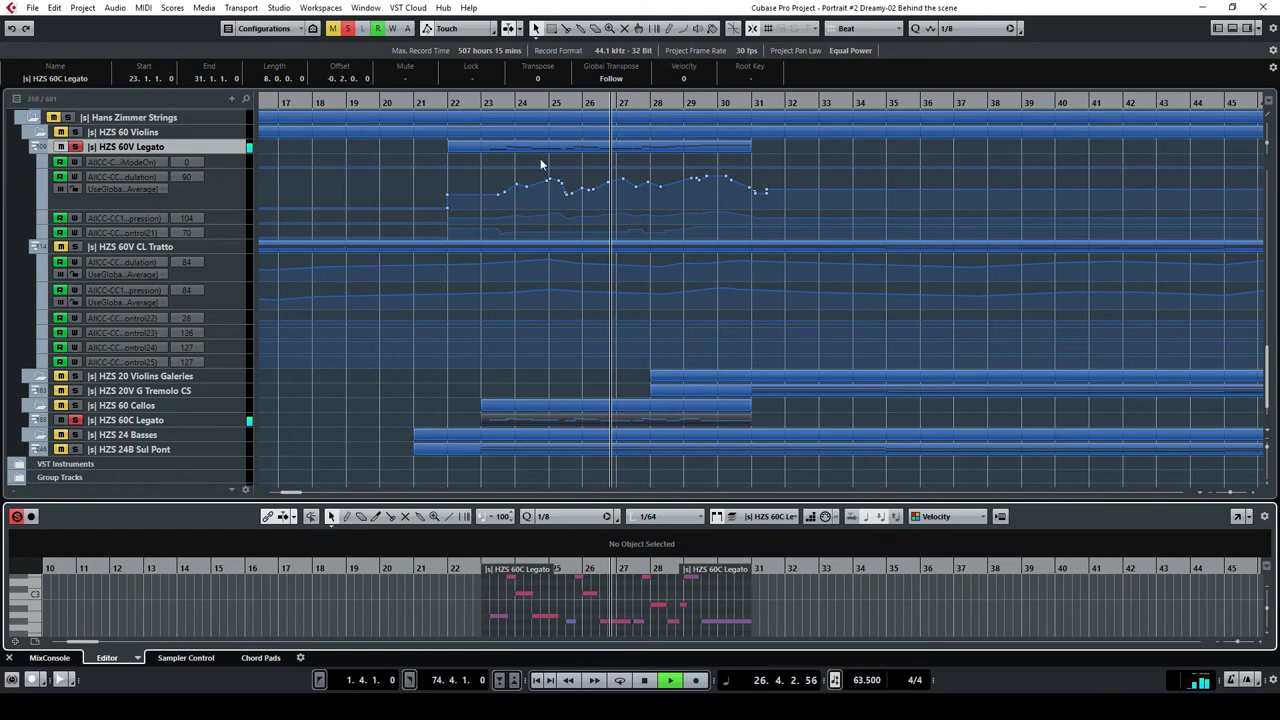
{"action": "left_click", "coordinate": [481, 103]}
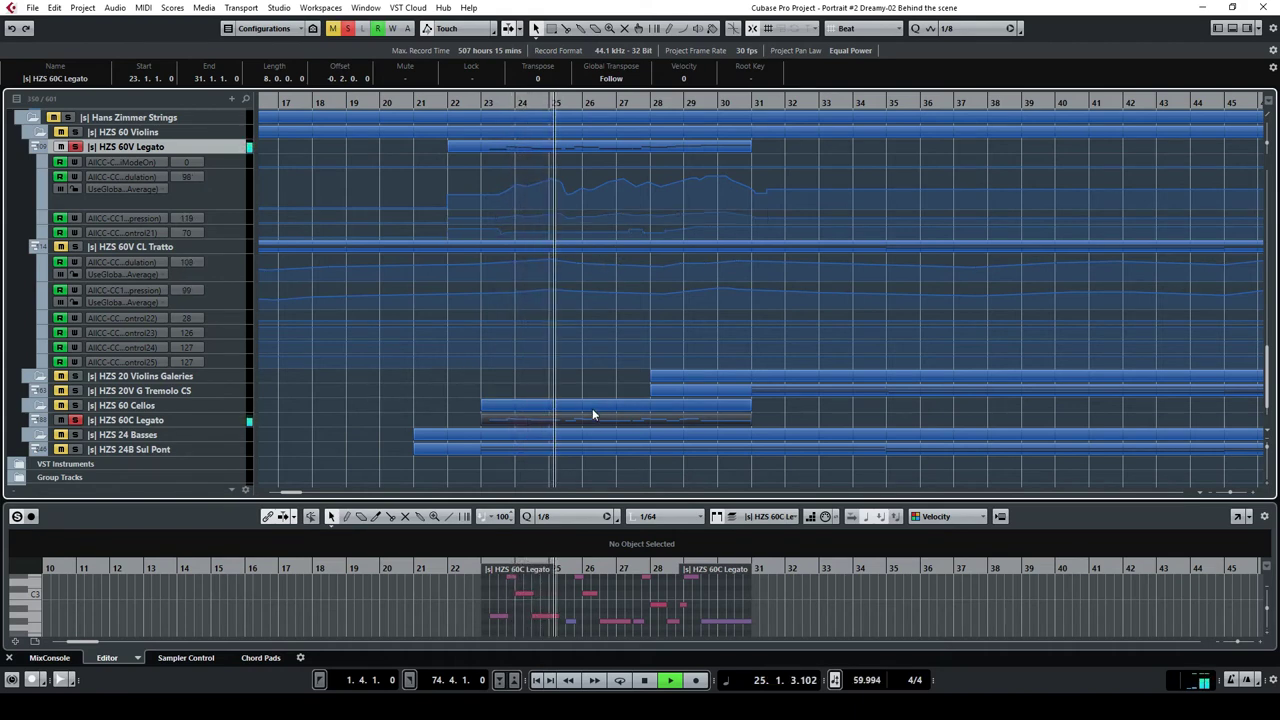
{"action": "left_click", "coordinate": [644, 681]}
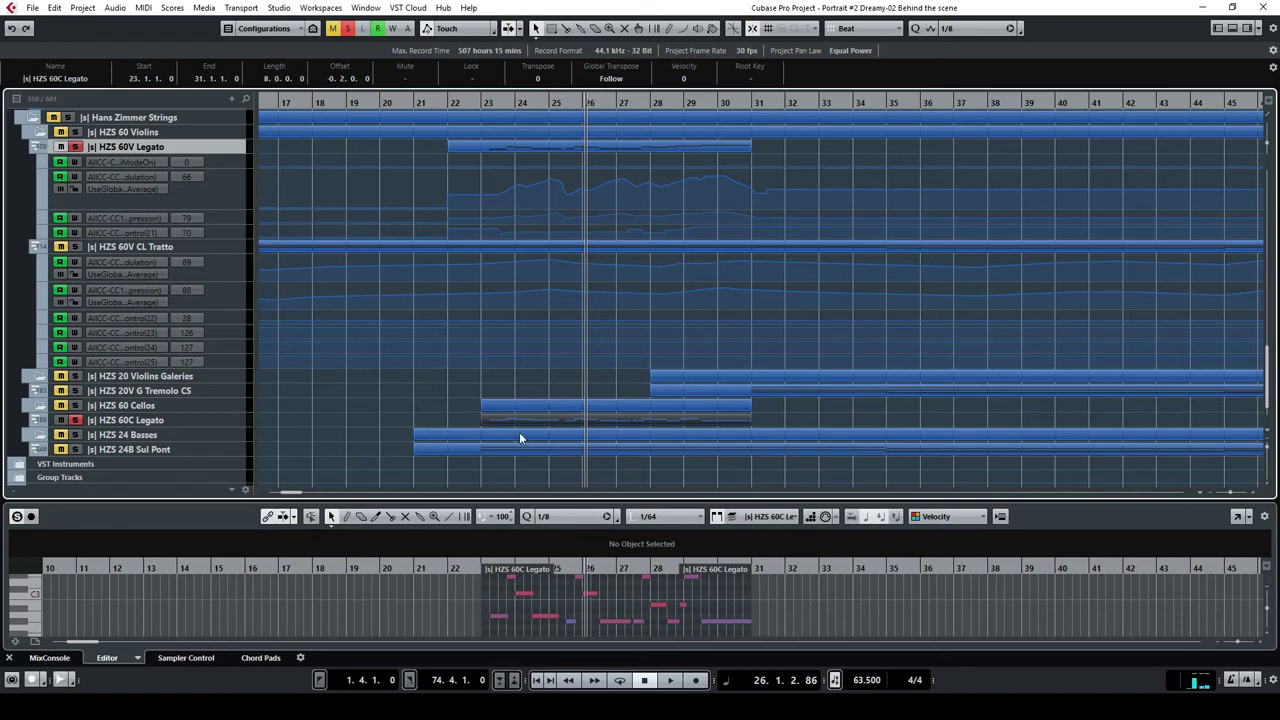
Add HZS 24B Sul Pont to the soloed tracks and display its notes in the lower editor.
{"action": "left_click", "coordinate": [205, 452]}
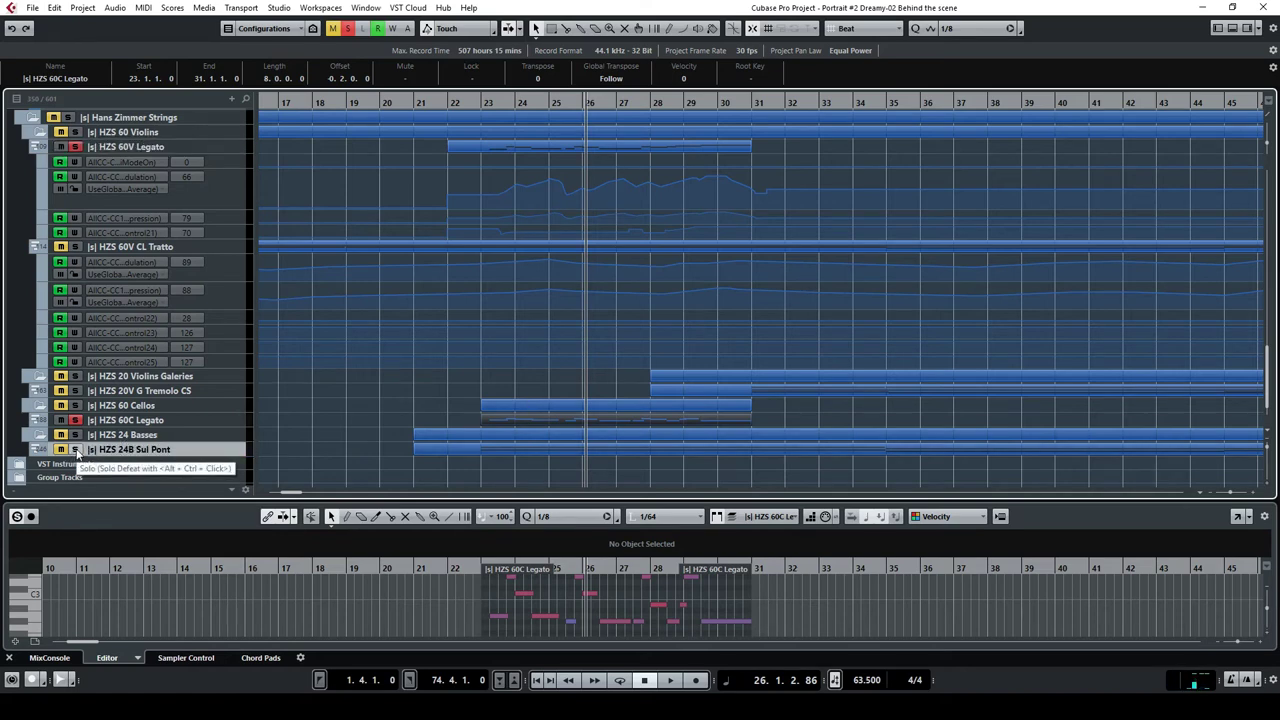
{"action": "left_click", "coordinate": [75, 450]}
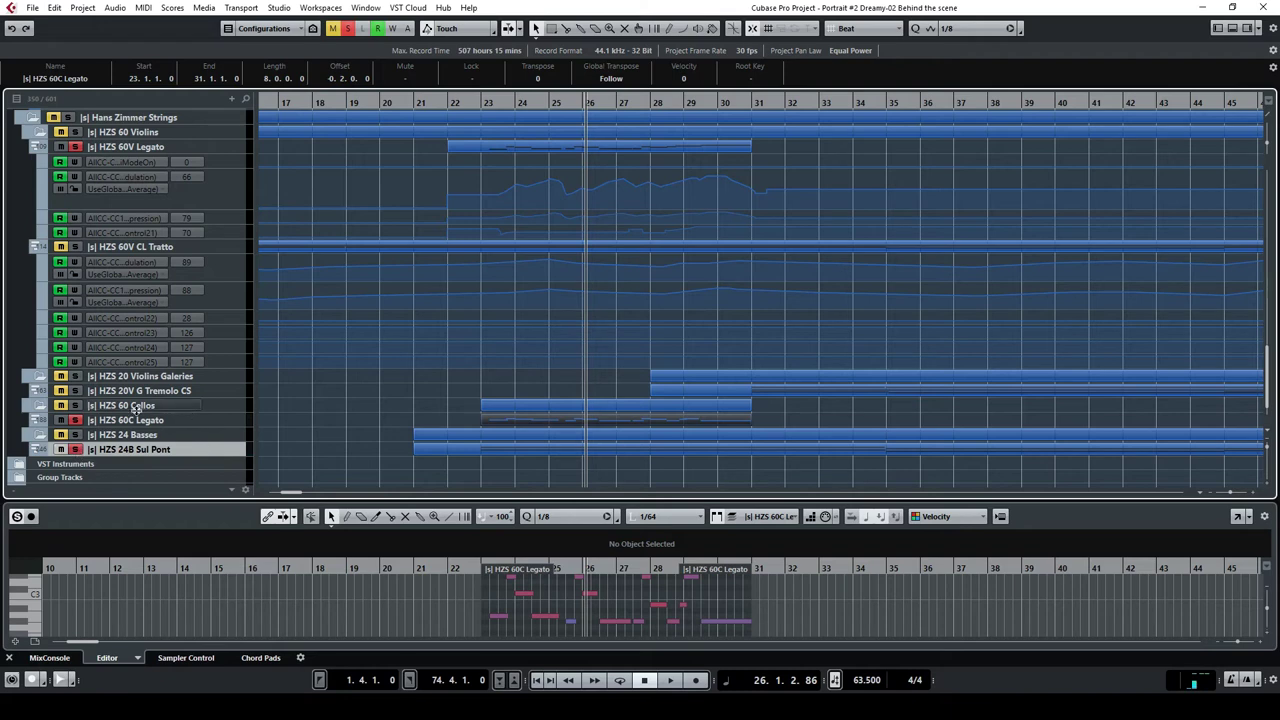
{"action": "left_click", "coordinate": [491, 450]}
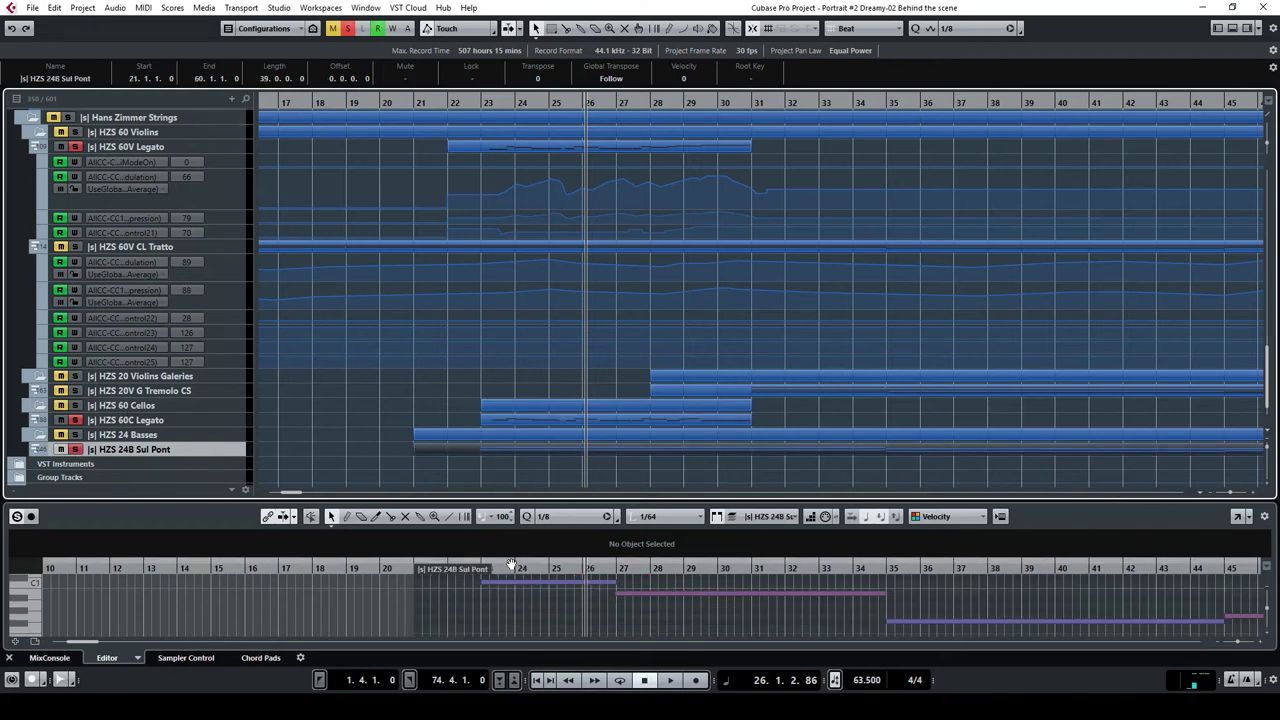
Play the three soloed Hans Zimmer Strings tracks from just before bar 23 and stop playback.
{"action": "left_click_drag", "start_coordinate": [508, 570], "coordinate": [493, 571]}
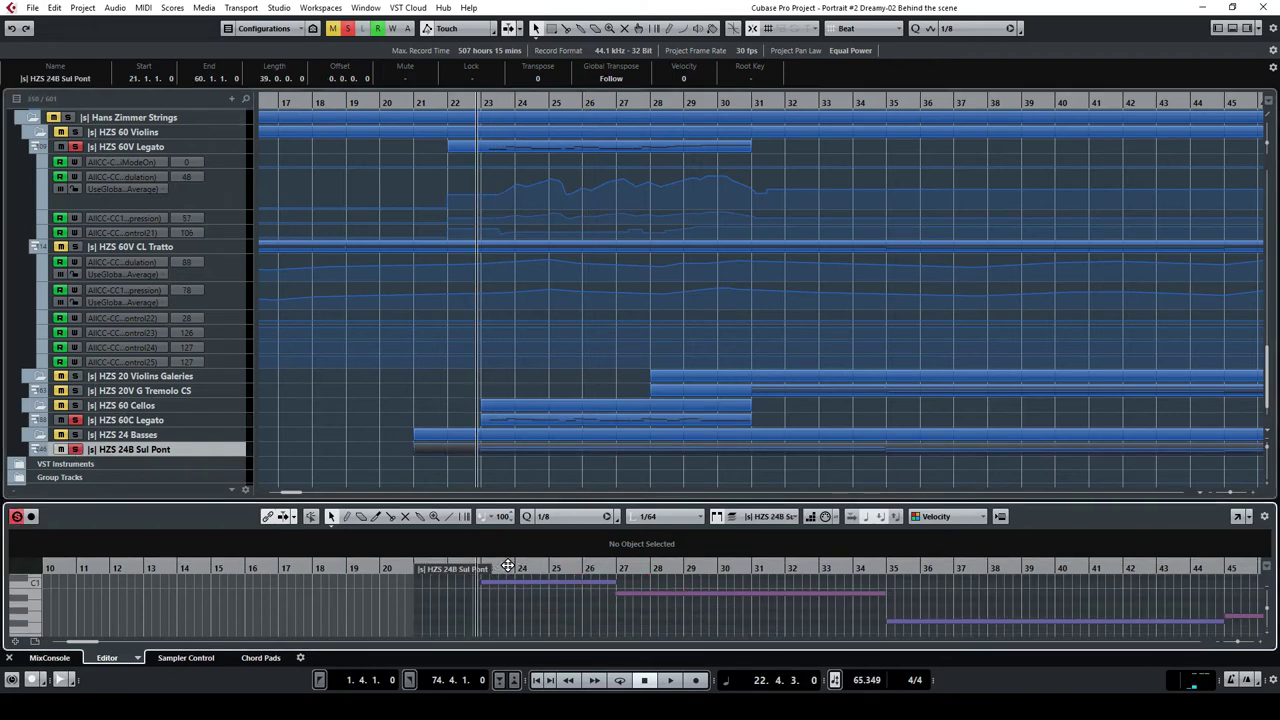
{"action": "key", "text": "space"}
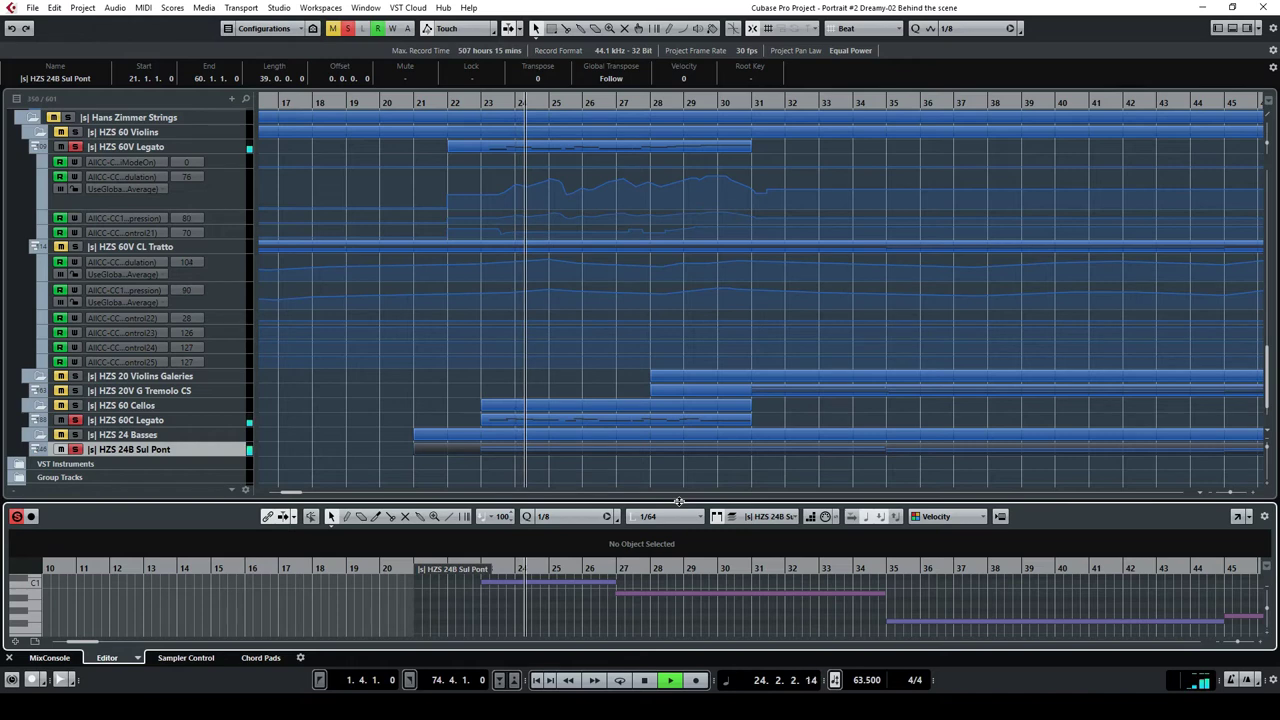
{"action": "left_click_drag", "start_coordinate": [678, 501], "coordinate": [678, 495]}
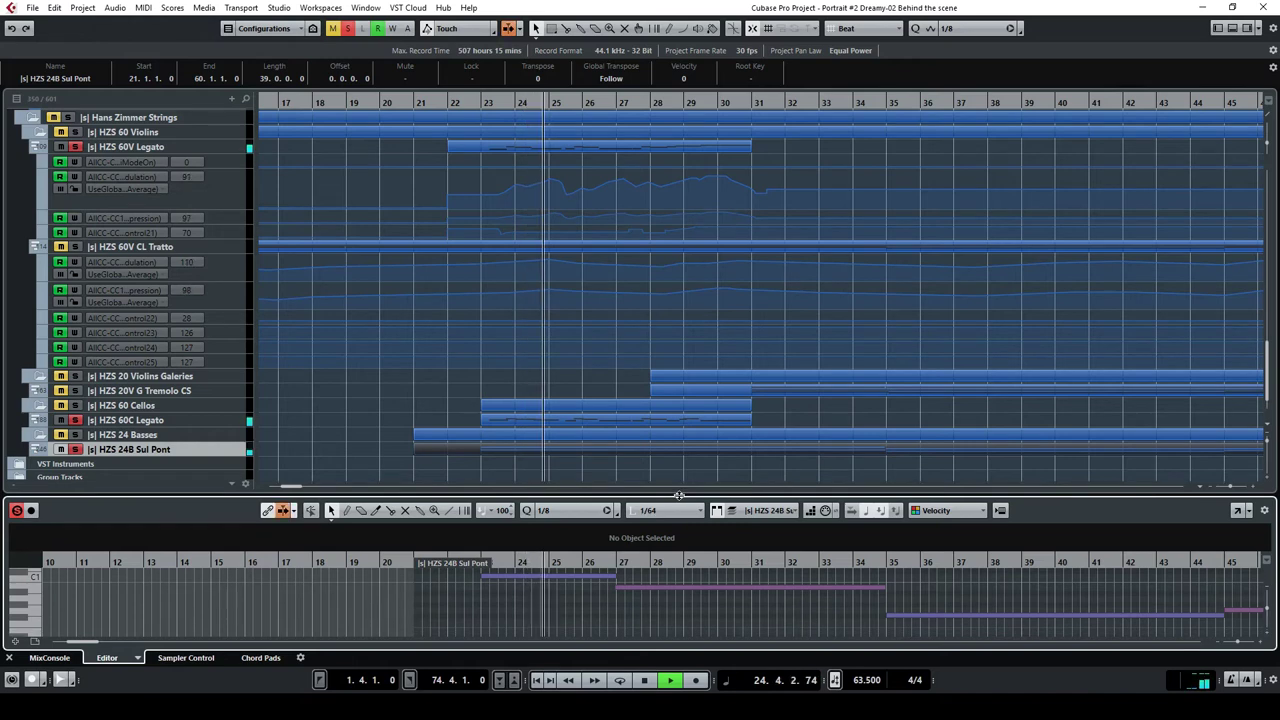
{"action": "left_click", "coordinate": [646, 681]}
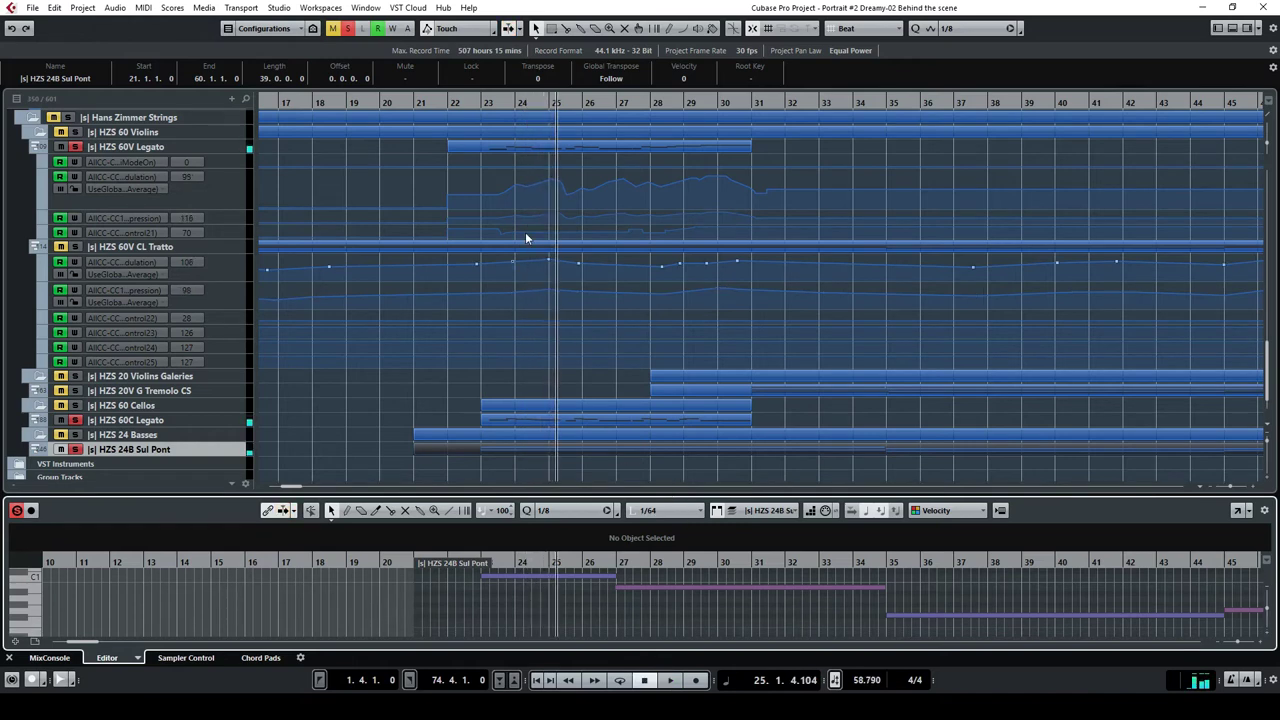
Solo the whole ===STRINGS=== folder and start playback from around bar 23.
{"action": "scroll", "coordinate": [572, 272], "scroll_direction": "up", "scroll_amount": 10}
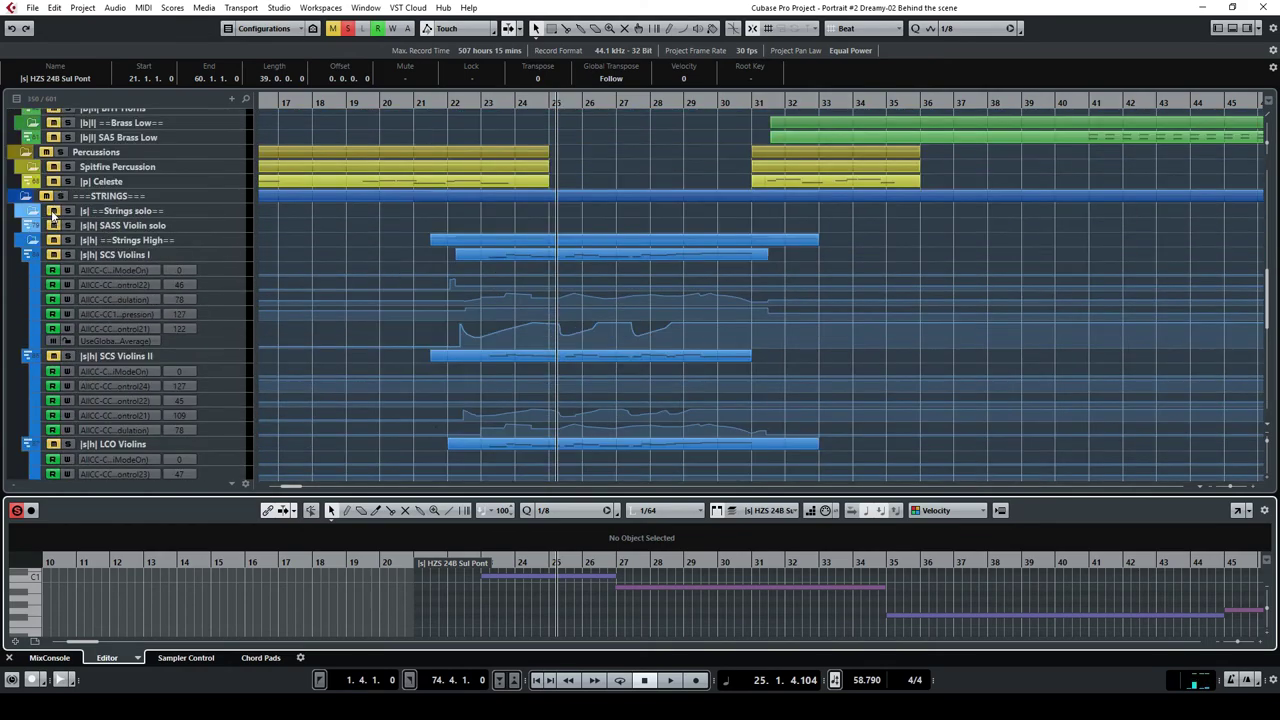
{"action": "left_click", "coordinate": [59, 197]}
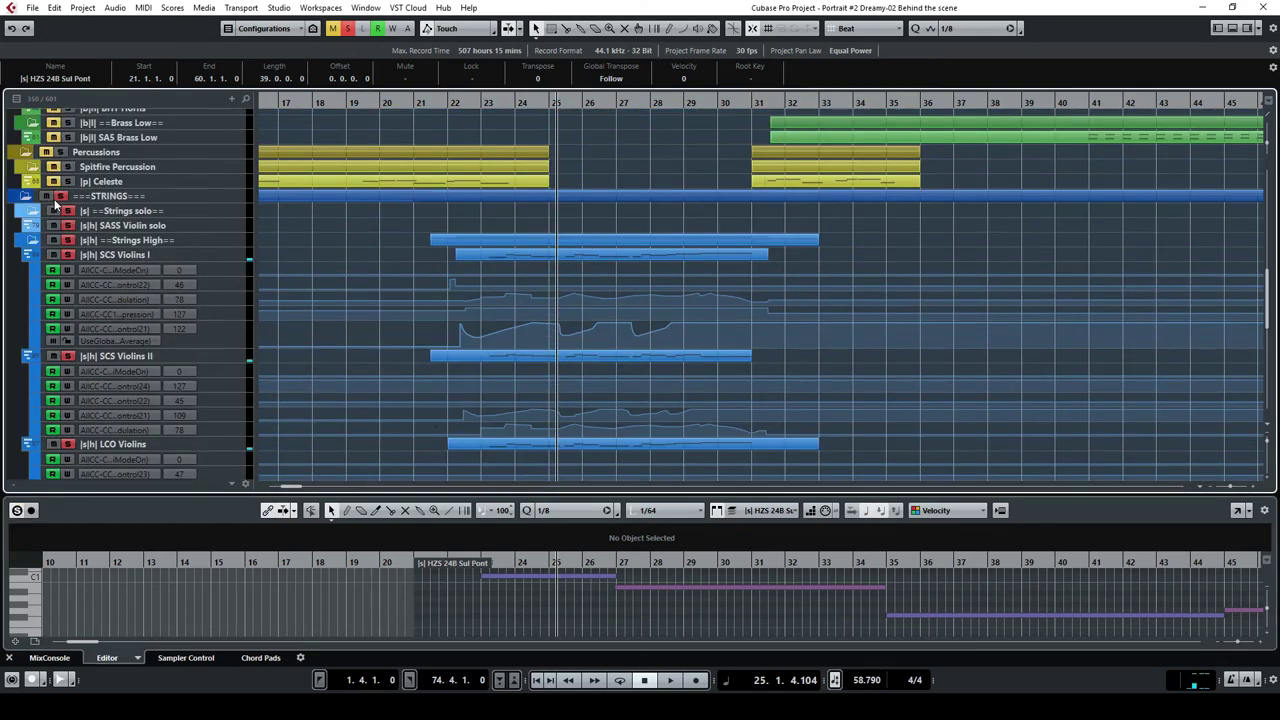
{"action": "double_click", "coordinate": [488, 102]}
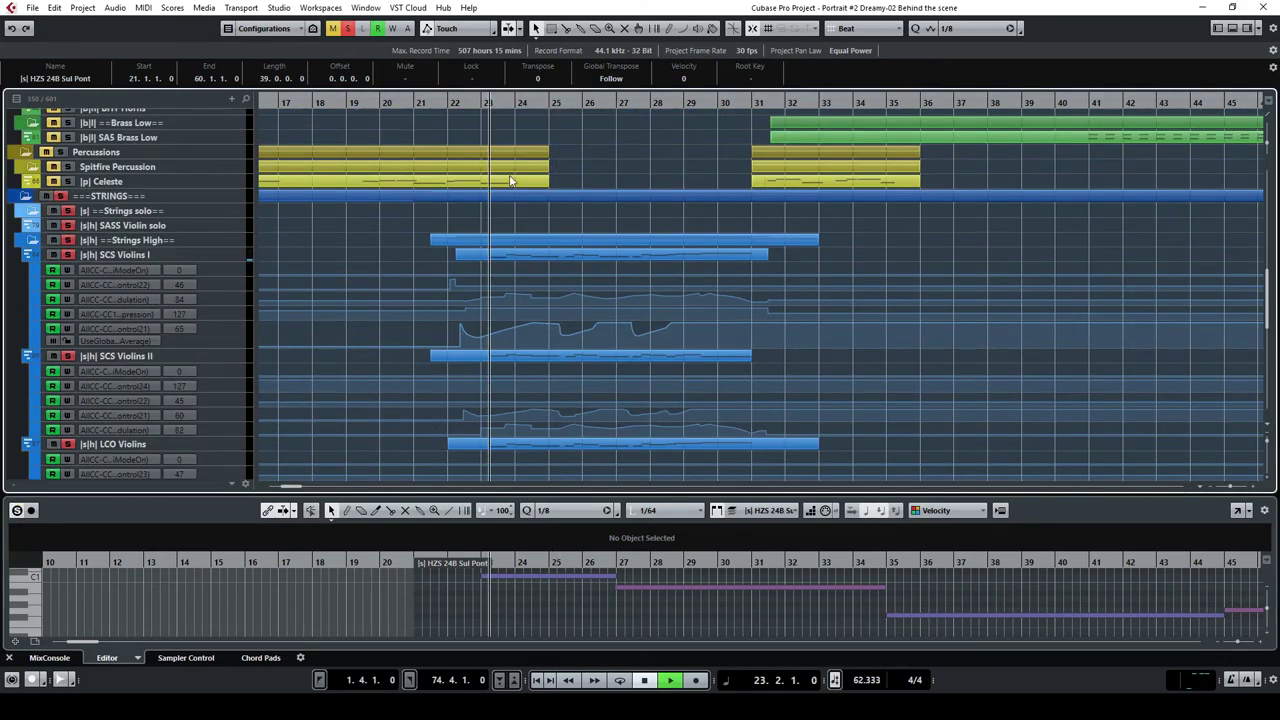
Review the string tracks during playback, displaying the HZS 60V CL Tratto and HZS 60V Legato notes together in the lower editor.
{"action": "scroll", "coordinate": [638, 296], "scroll_direction": "down", "scroll_amount": 8}
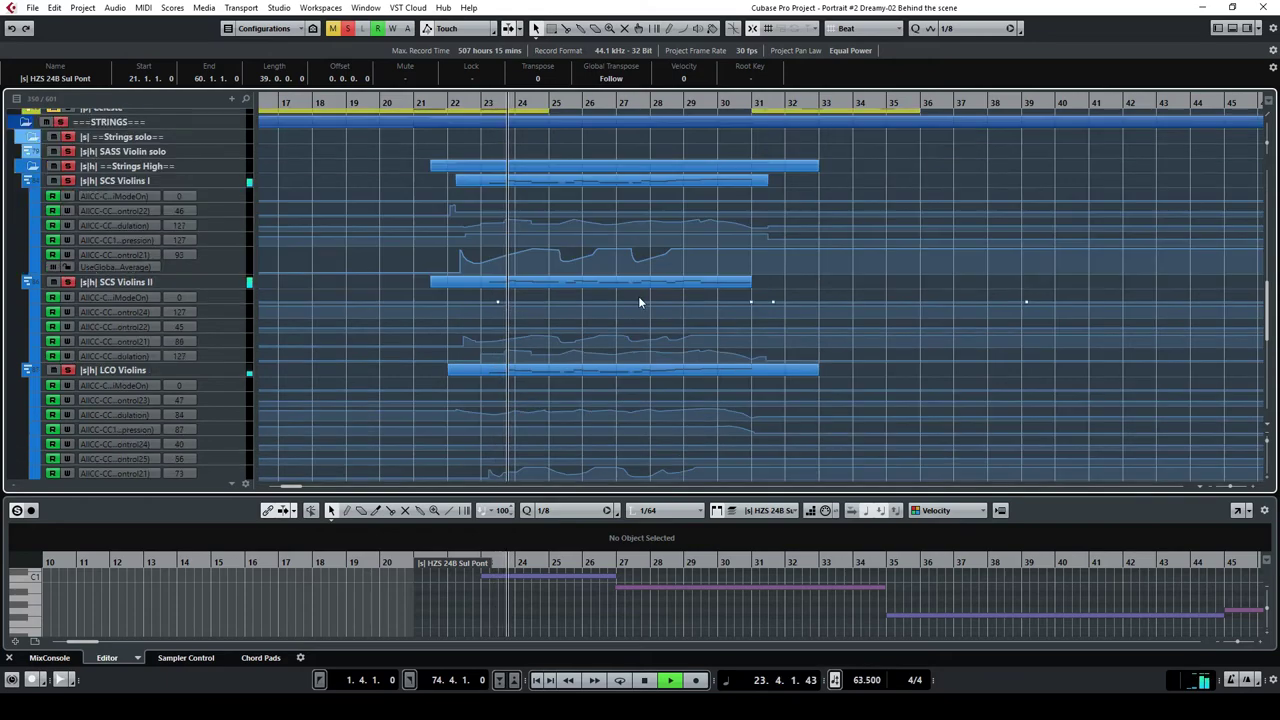
{"action": "scroll", "coordinate": [638, 296], "scroll_direction": "down", "scroll_amount": 5}
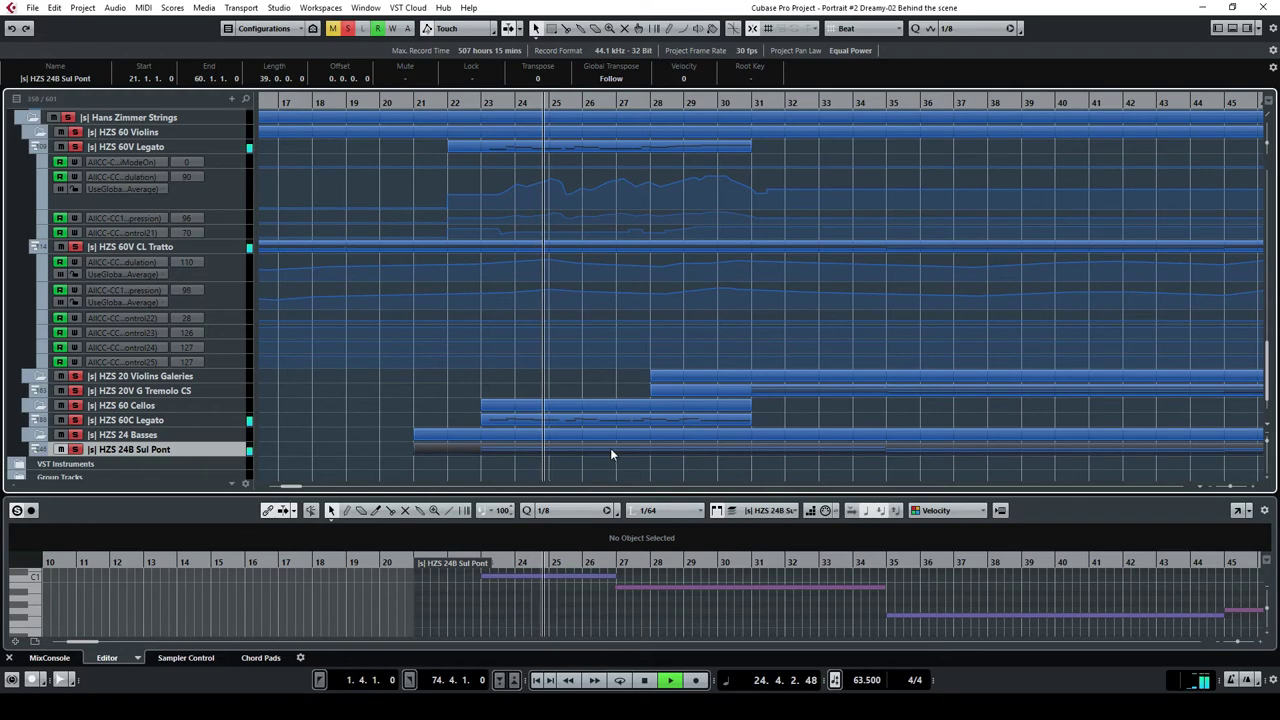
{"action": "scroll", "coordinate": [598, 236], "scroll_direction": "up", "scroll_amount": 2}
{"action": "left_click", "coordinate": [572, 320]}
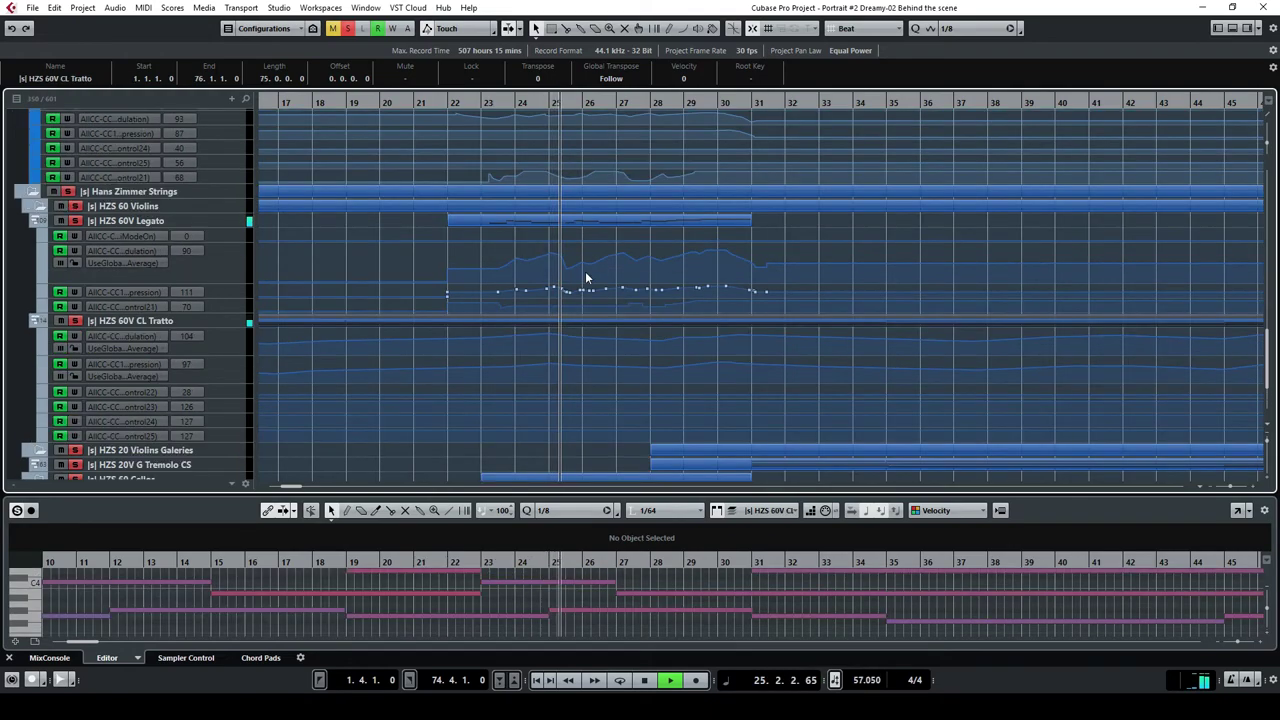
{"action": "left_click", "coordinate": [580, 223]}
{"action": "scroll", "coordinate": [585, 300], "scroll_direction": "down", "scroll_amount": 3}
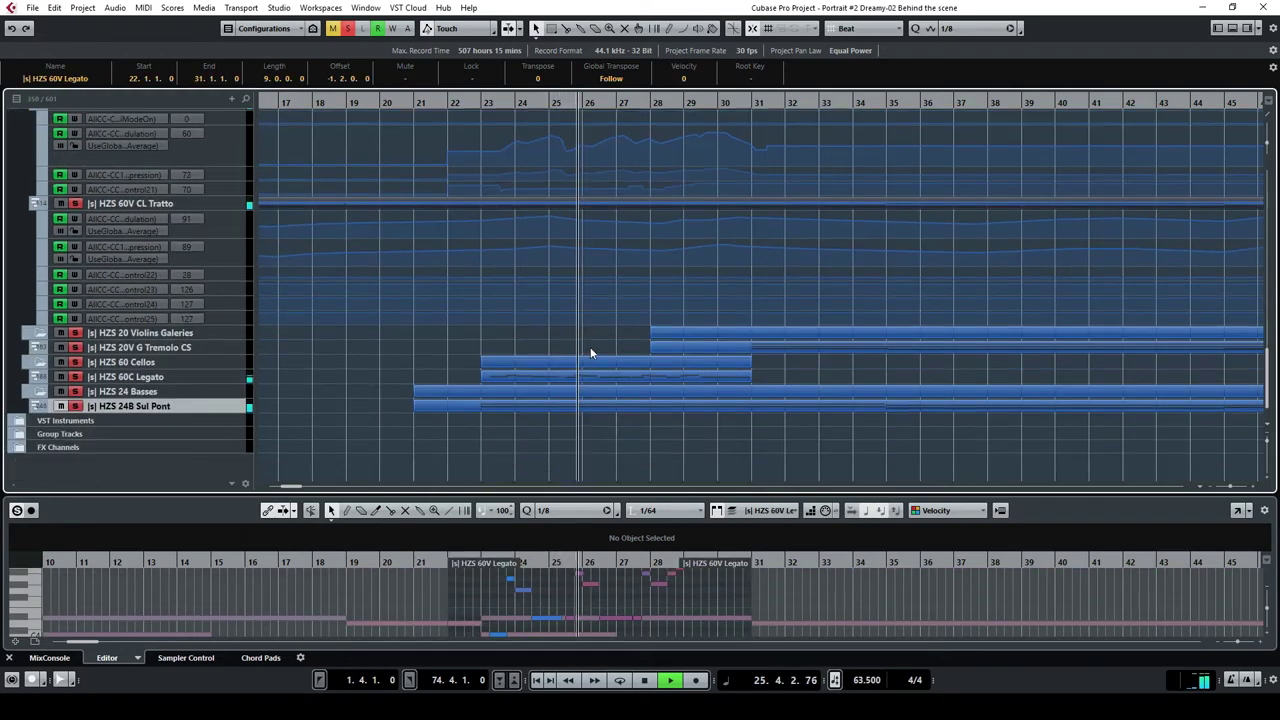
{"action": "scroll", "coordinate": [587, 307], "scroll_direction": "up", "scroll_amount": 5}
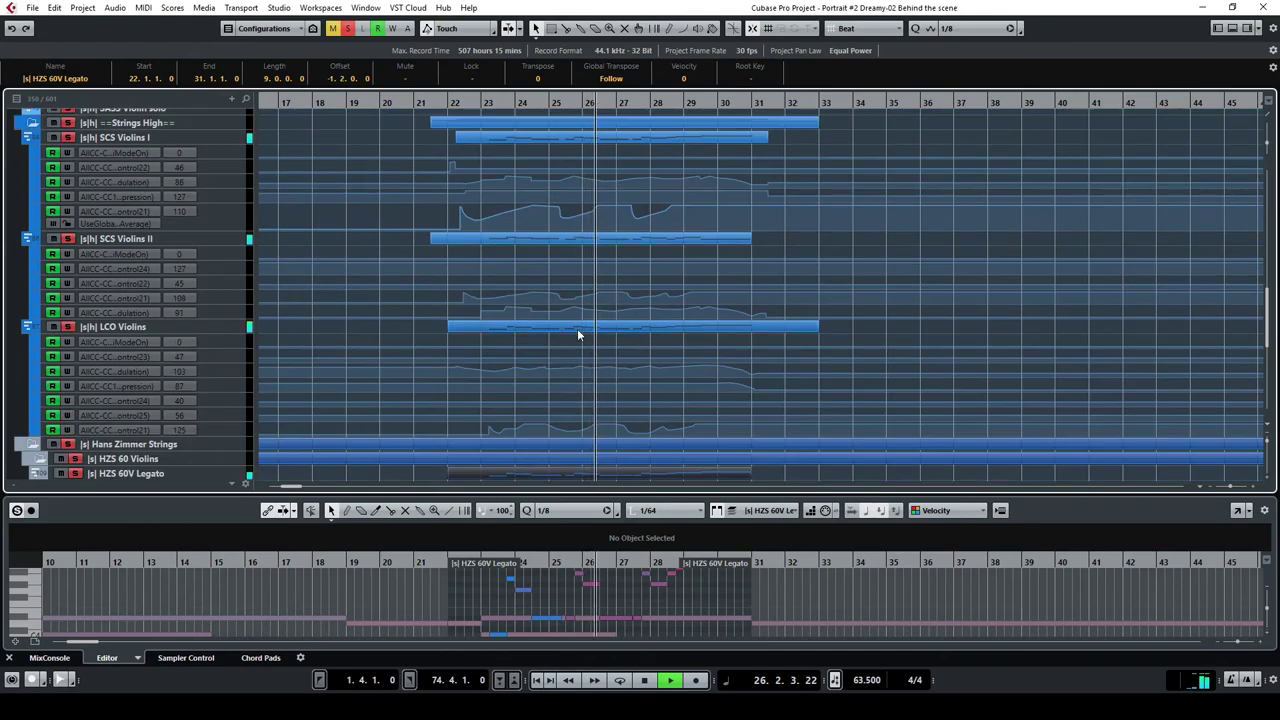
Display the LCO Violins, SCS Violins II and SCS Violins I parts together in a full-size Key Editor, and close it after viewing.
{"action": "left_click", "coordinate": [577, 327]}
{"action": "left_click", "coordinate": [592, 237]}
{"action": "left_click", "coordinate": [600, 138], "text": "shift"}
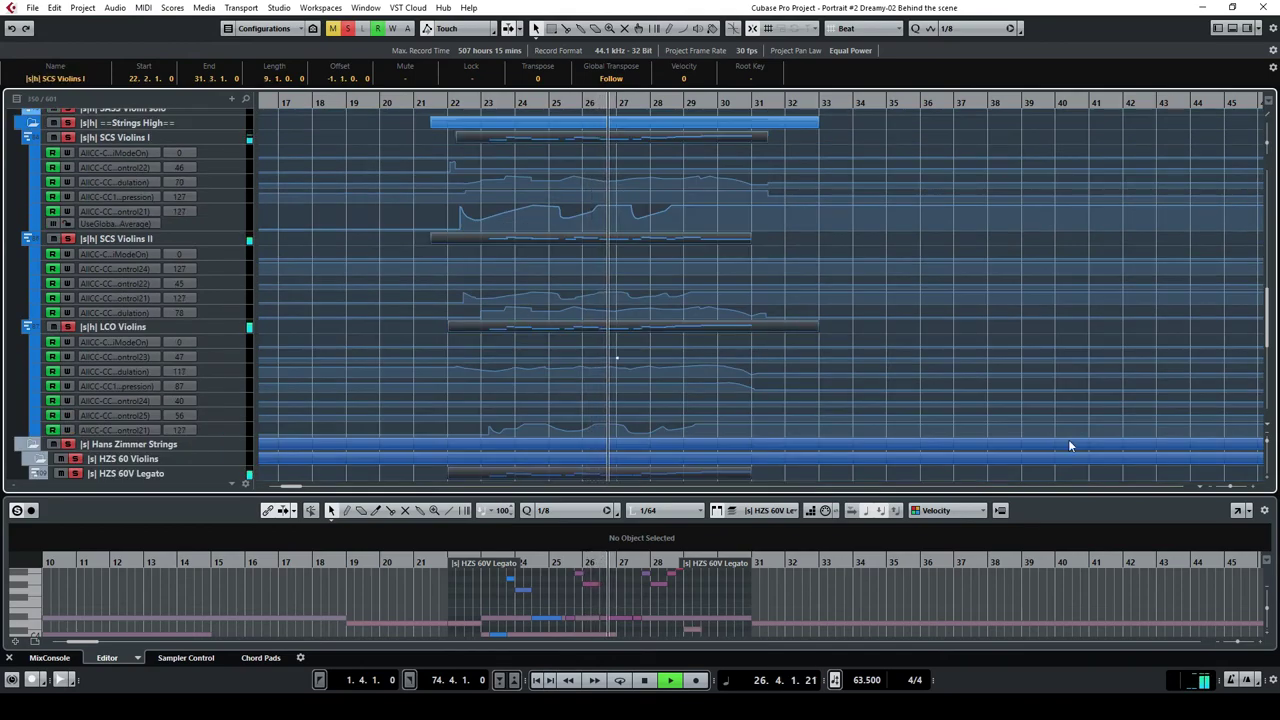
{"action": "left_click", "coordinate": [1240, 510]}
{"action": "scroll", "coordinate": [790, 300], "scroll_direction": "up", "scroll_amount": 2}
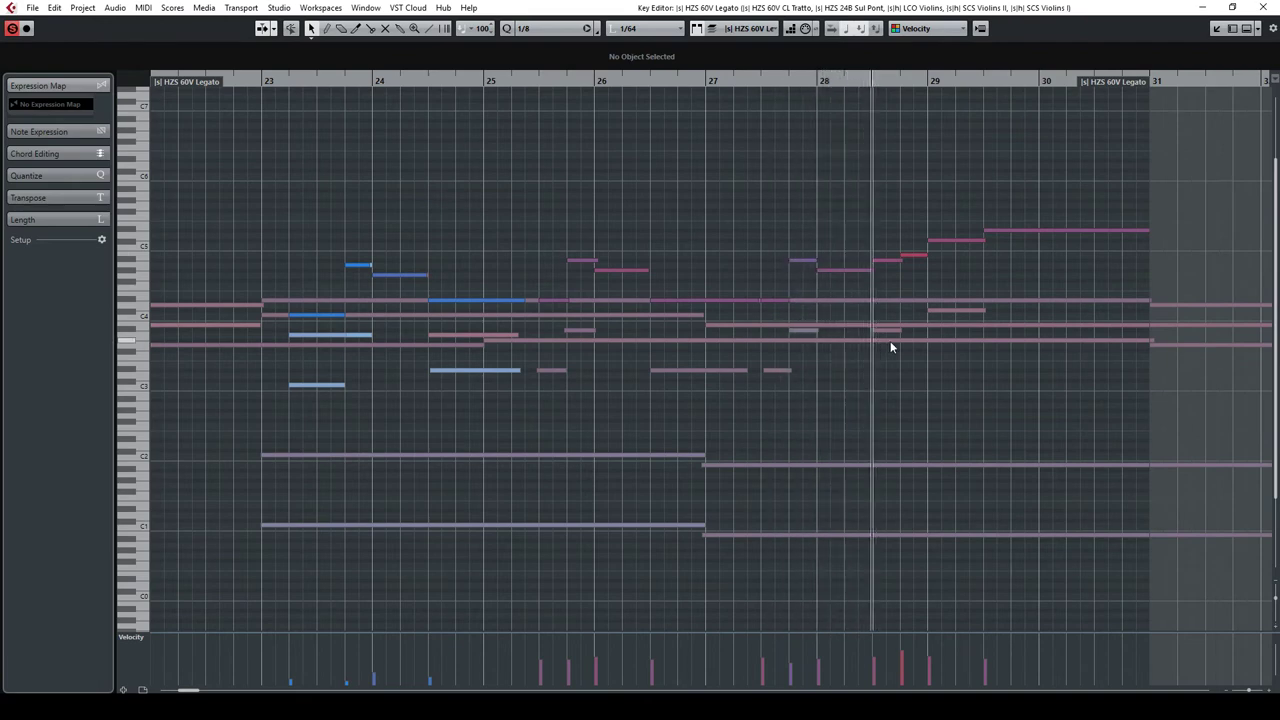
{"action": "left_click", "coordinate": [1262, 8]}
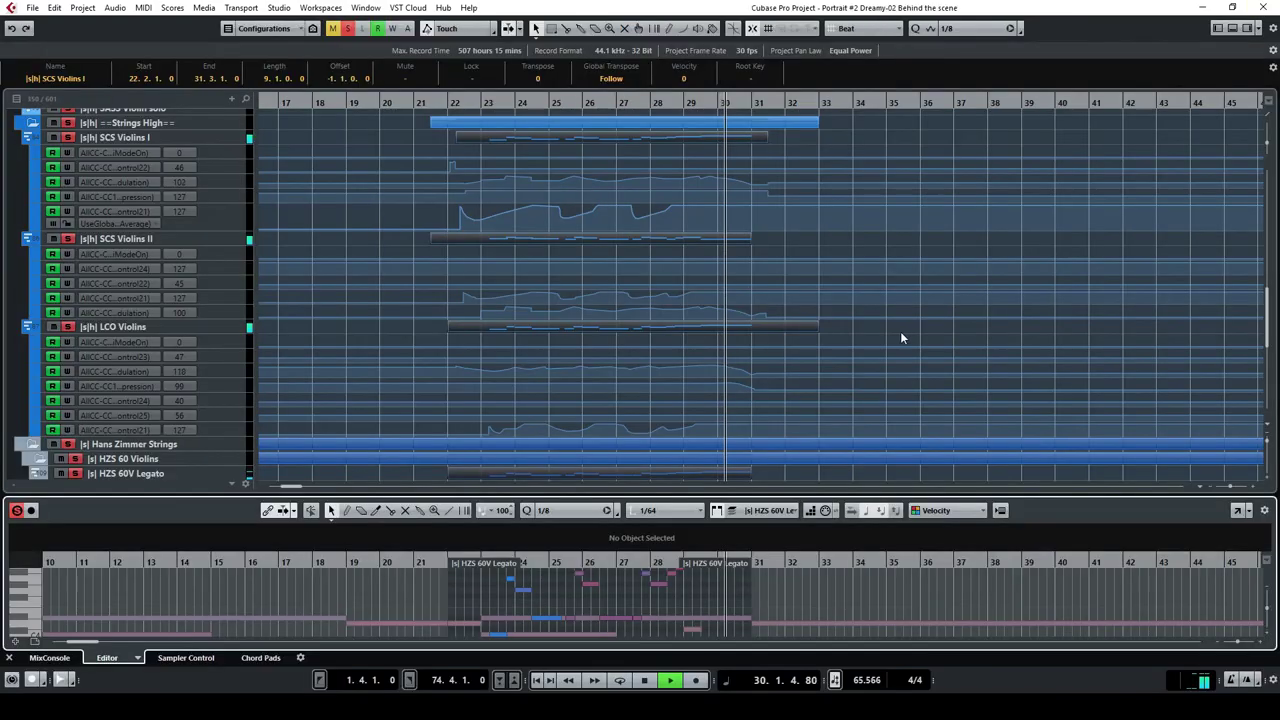
Stop playback and hide all automation lanes in the project.
{"action": "left_click", "coordinate": [644, 681]}
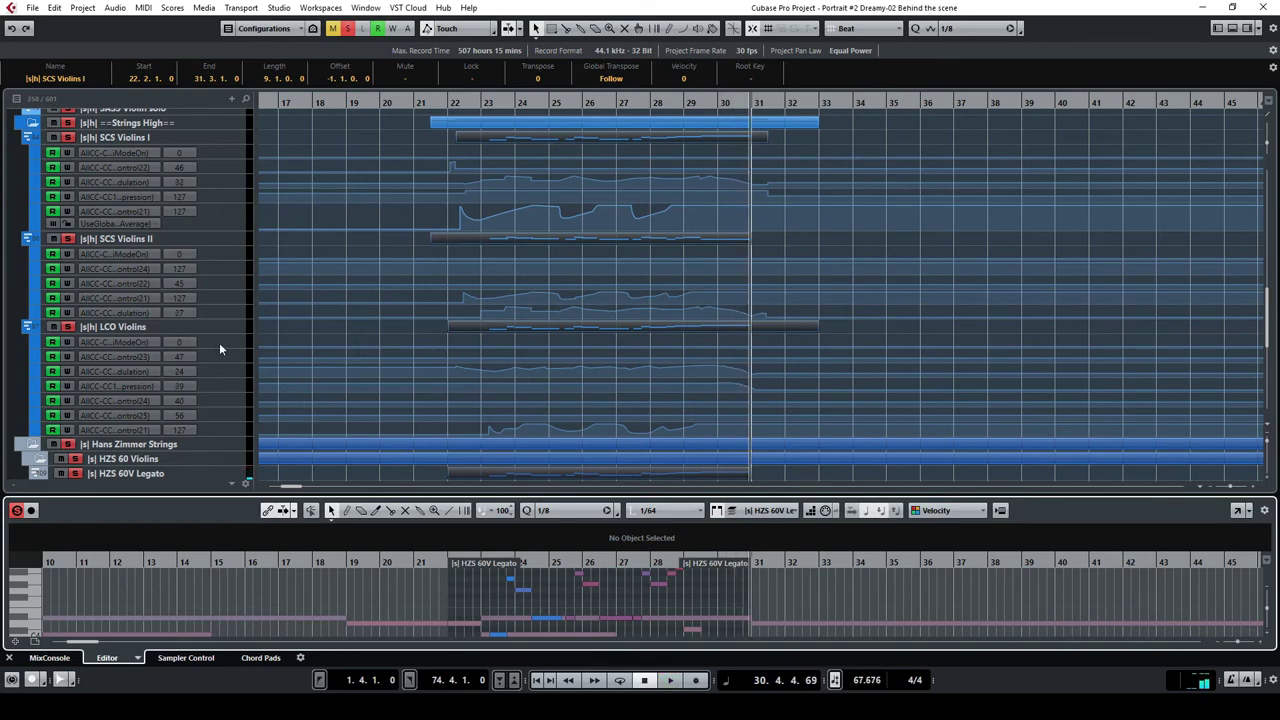
{"action": "right_click", "coordinate": [222, 328]}
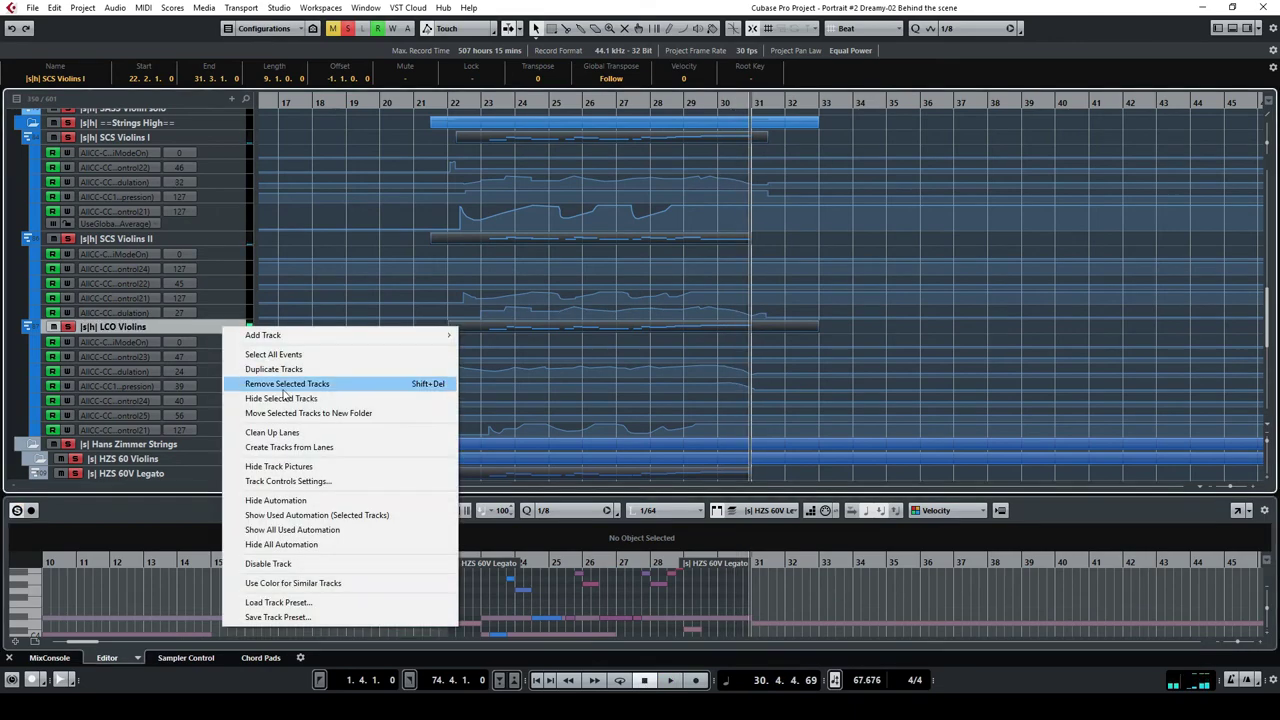
{"action": "left_click", "coordinate": [300, 540]}
{"action": "scroll", "coordinate": [749, 320], "scroll_direction": "up", "scroll_amount": 10}
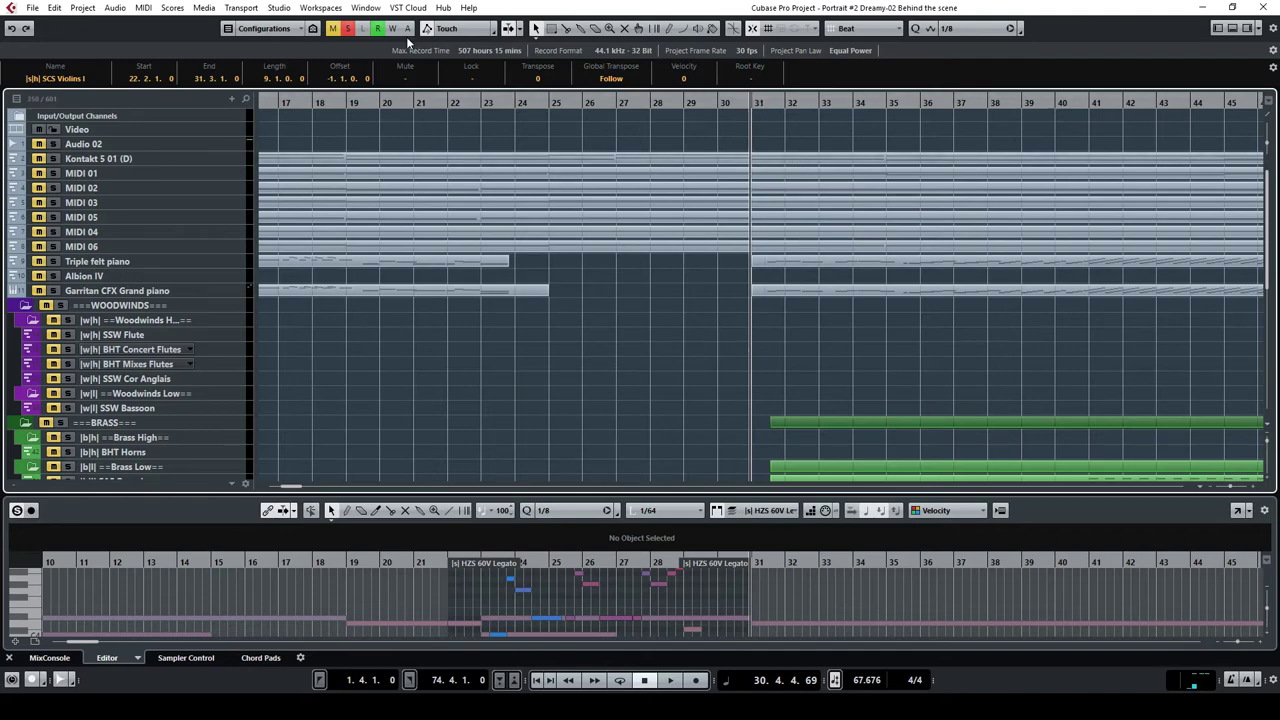
Clear all solos, play the full arrangement from bar 30, and review the brass, percussion and string tracks.
{"action": "left_click", "coordinate": [349, 31]}
{"action": "double_click", "coordinate": [717, 102]}
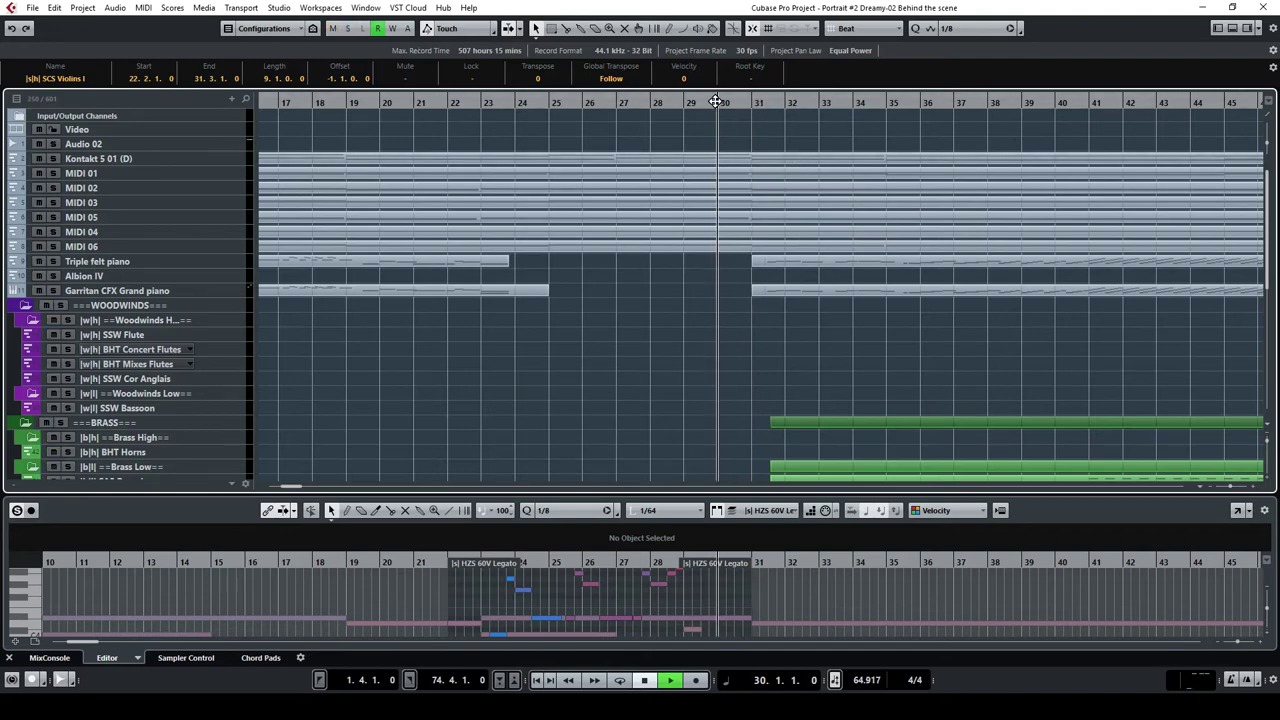
{"action": "scroll", "coordinate": [860, 296], "scroll_direction": "down", "scroll_amount": 5}
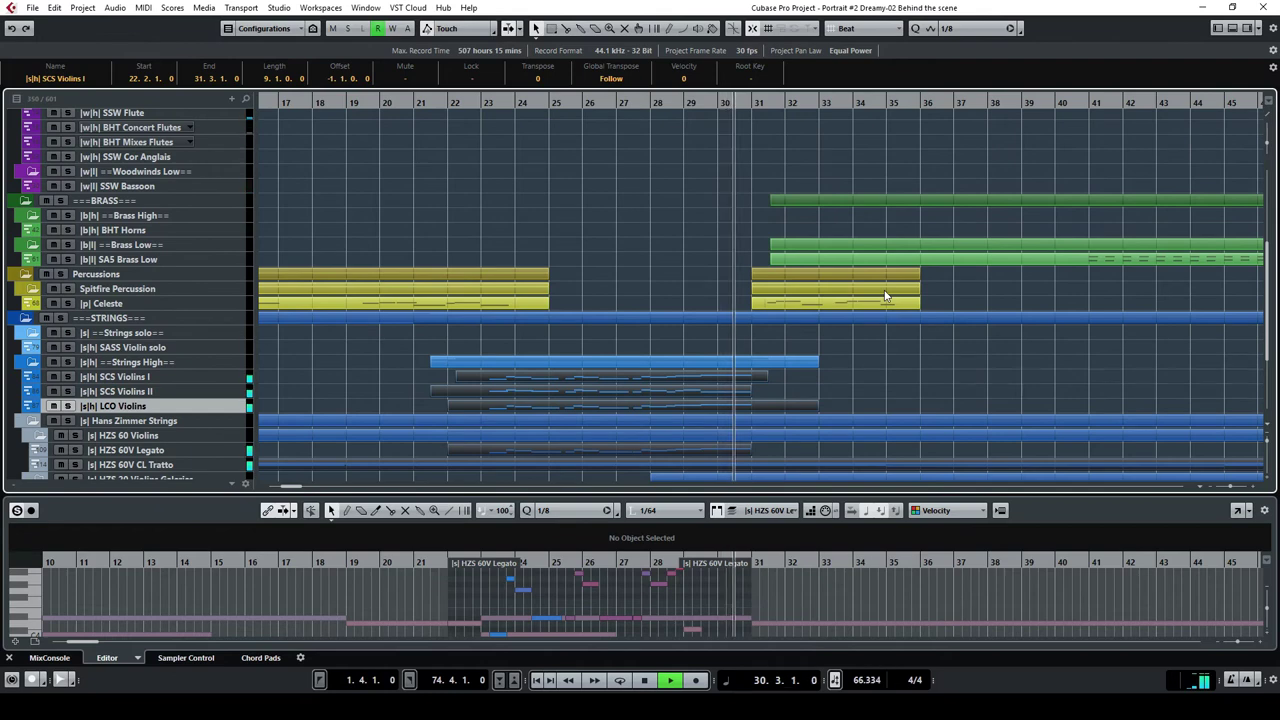
{"action": "scroll", "coordinate": [884, 296], "scroll_direction": "down", "scroll_amount": 2}
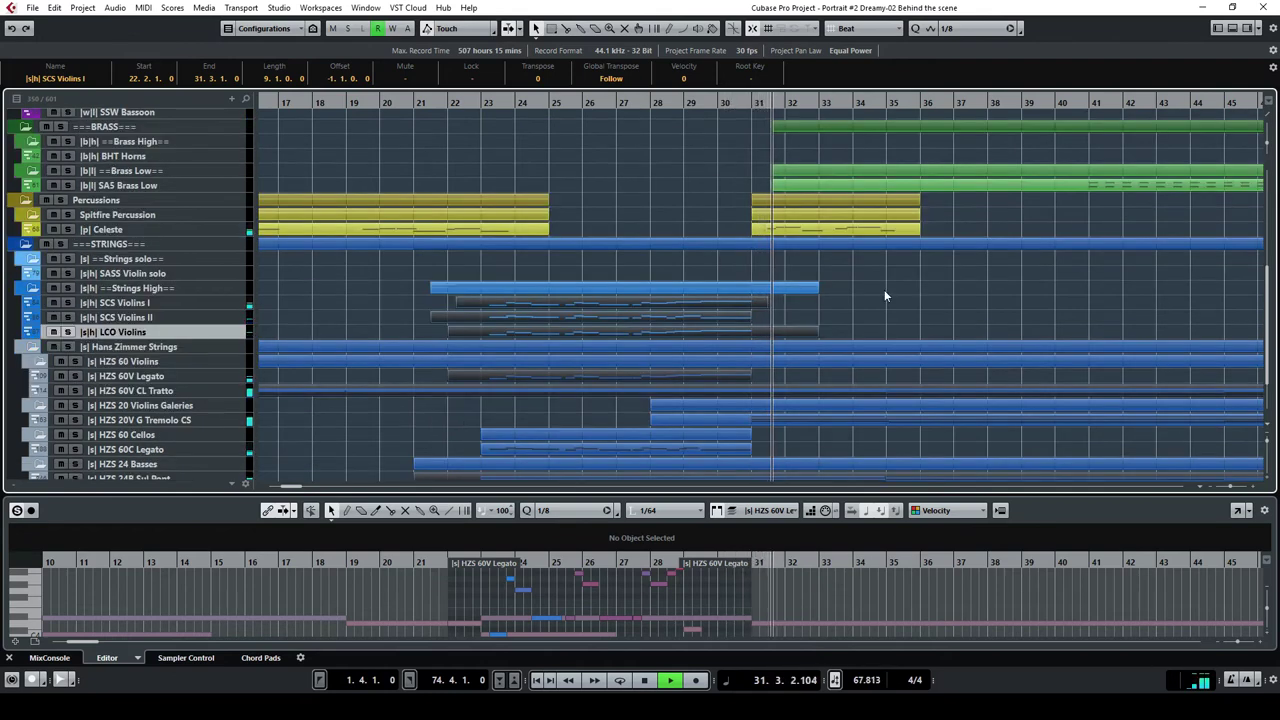
{"action": "scroll", "coordinate": [880, 294], "scroll_direction": "down", "scroll_amount": 2}
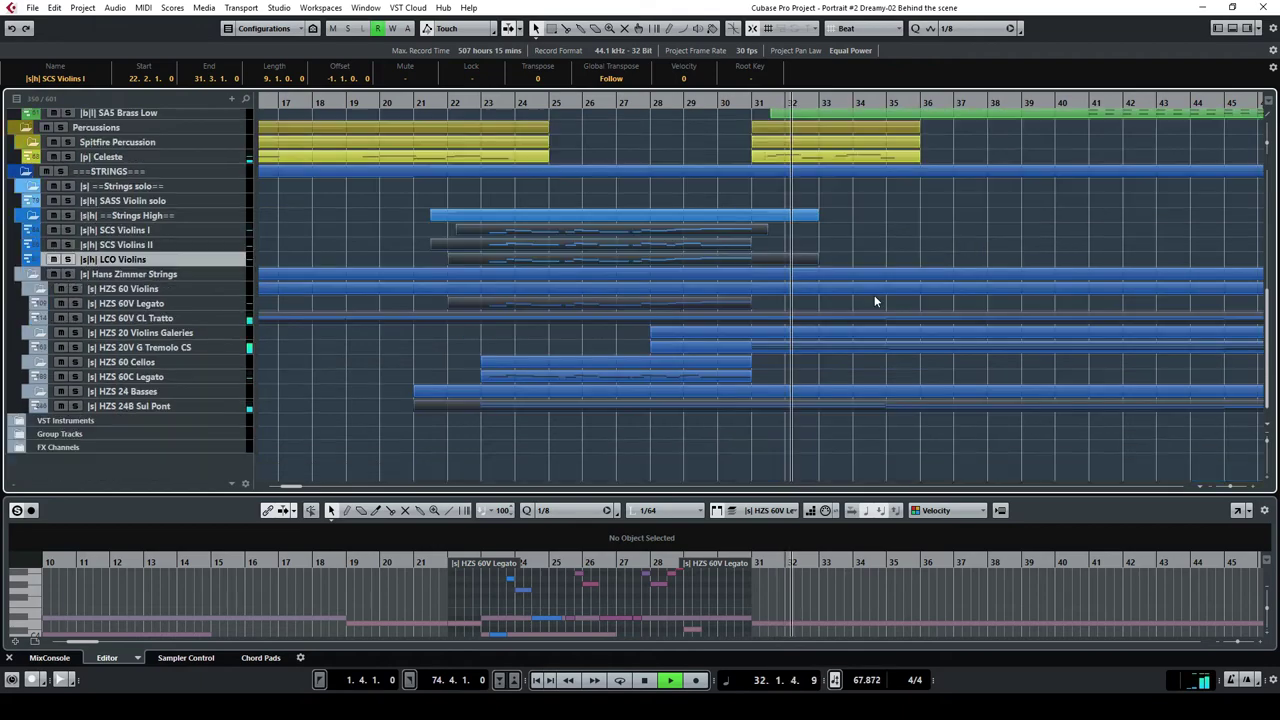
{"action": "scroll", "coordinate": [872, 357], "scroll_direction": "up", "scroll_amount": 4}
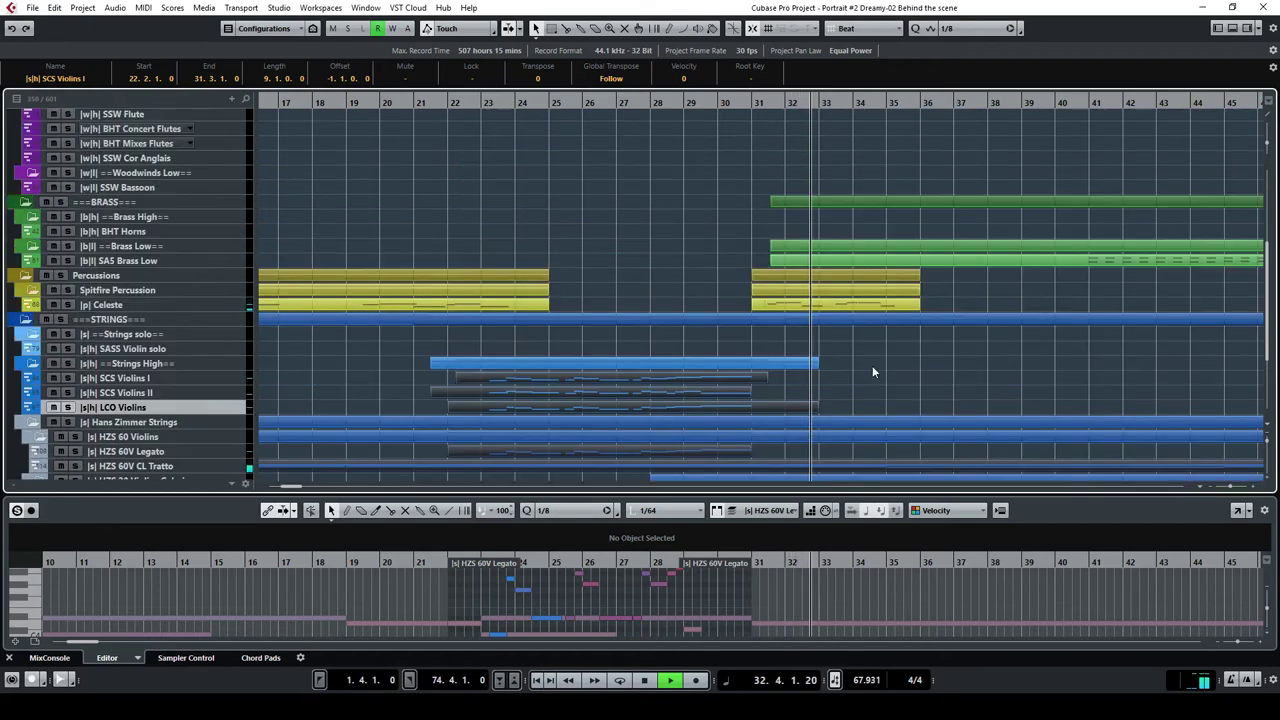
Display the Triple felt piano and Garritan CFX Grand piano parts starting at bar 31 in an enlarged lower editor.
{"action": "left_click_drag", "start_coordinate": [291, 486], "coordinate": [297, 487]}
{"action": "scroll", "coordinate": [753, 298], "scroll_direction": "up", "scroll_amount": 4}
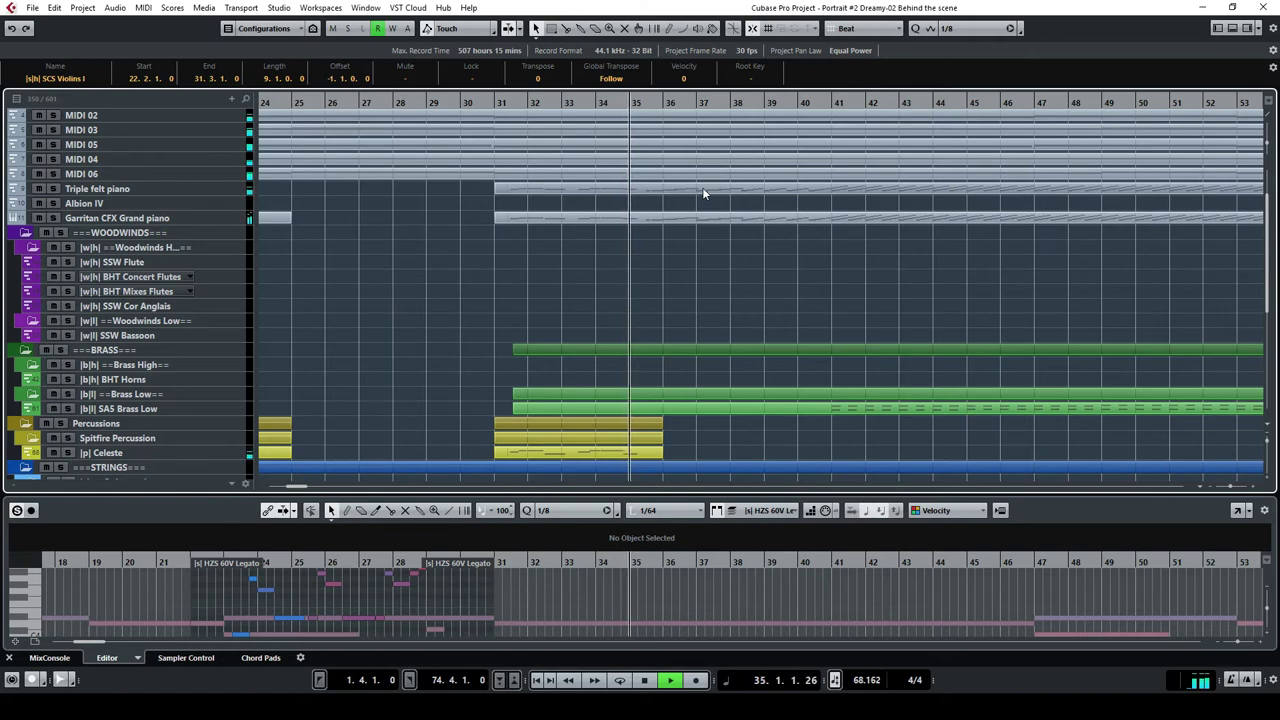
{"action": "left_click", "coordinate": [703, 217]}
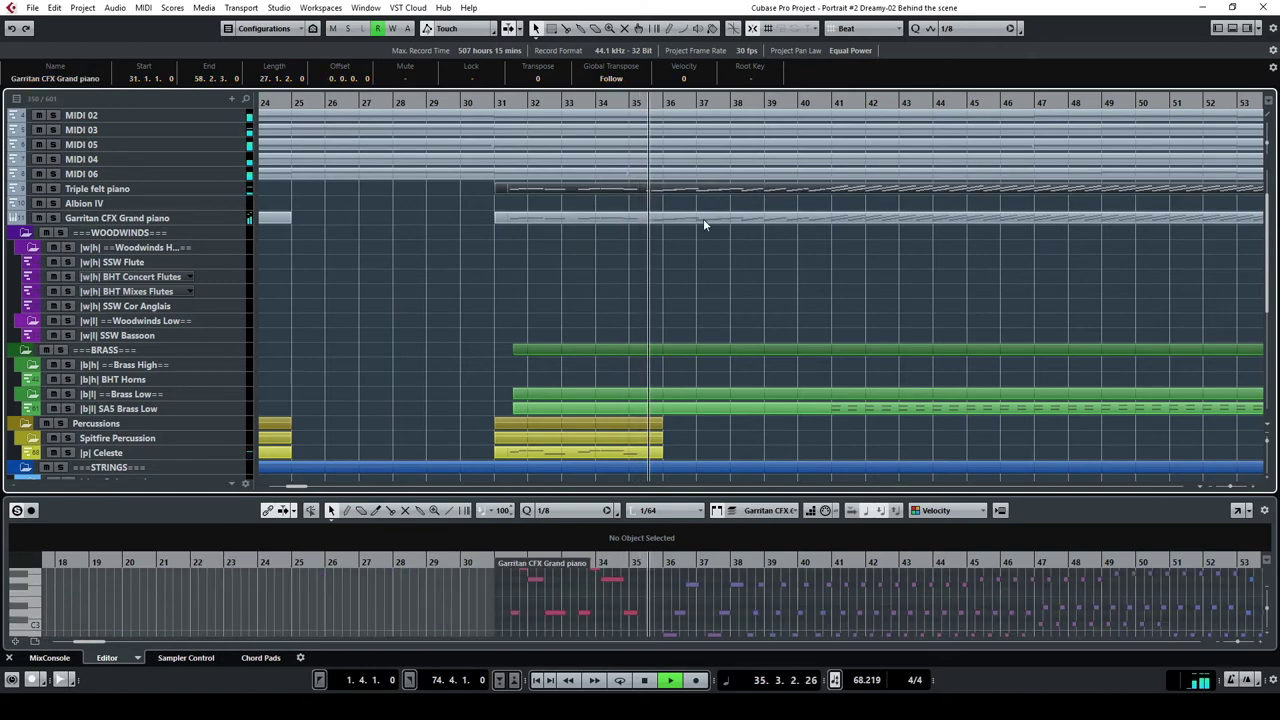
{"action": "left_click", "coordinate": [697, 190]}
{"action": "left_click", "coordinate": [697, 190], "text": "shift"}
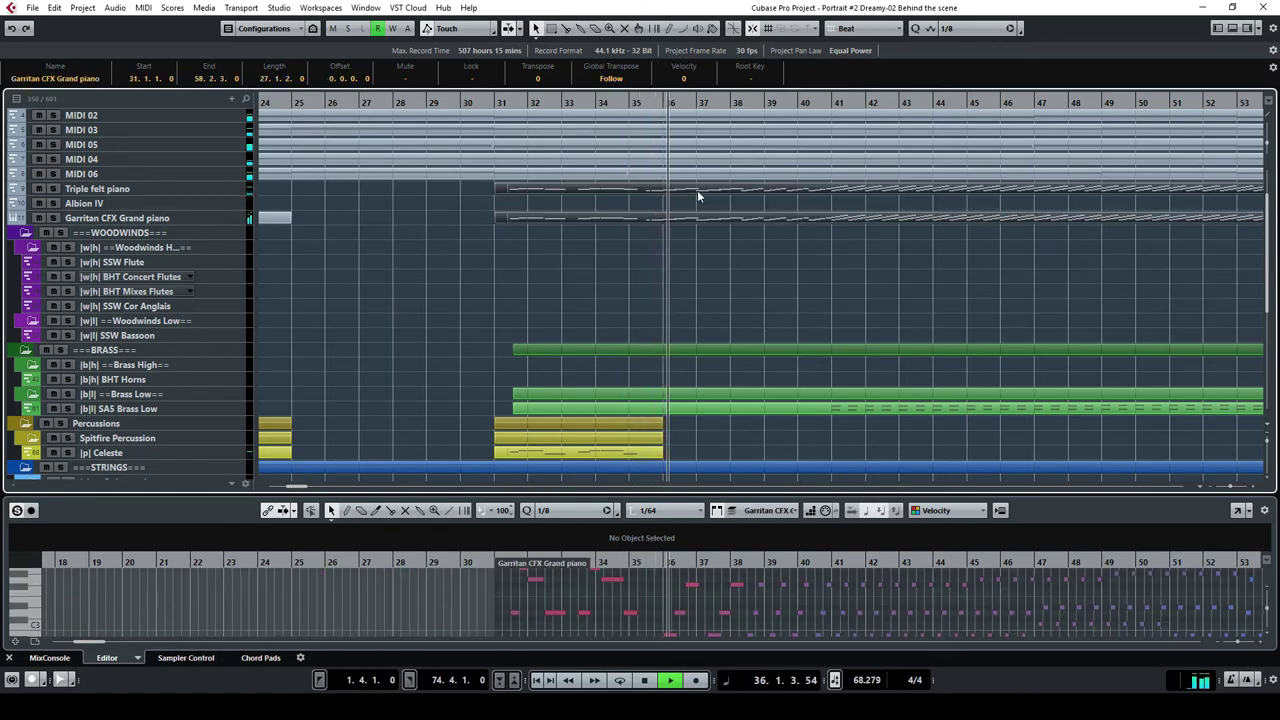
{"action": "left_click_drag", "start_coordinate": [836, 494], "coordinate": [850, 328]}
{"action": "scroll", "coordinate": [856, 482], "scroll_direction": "up", "scroll_amount": 2}
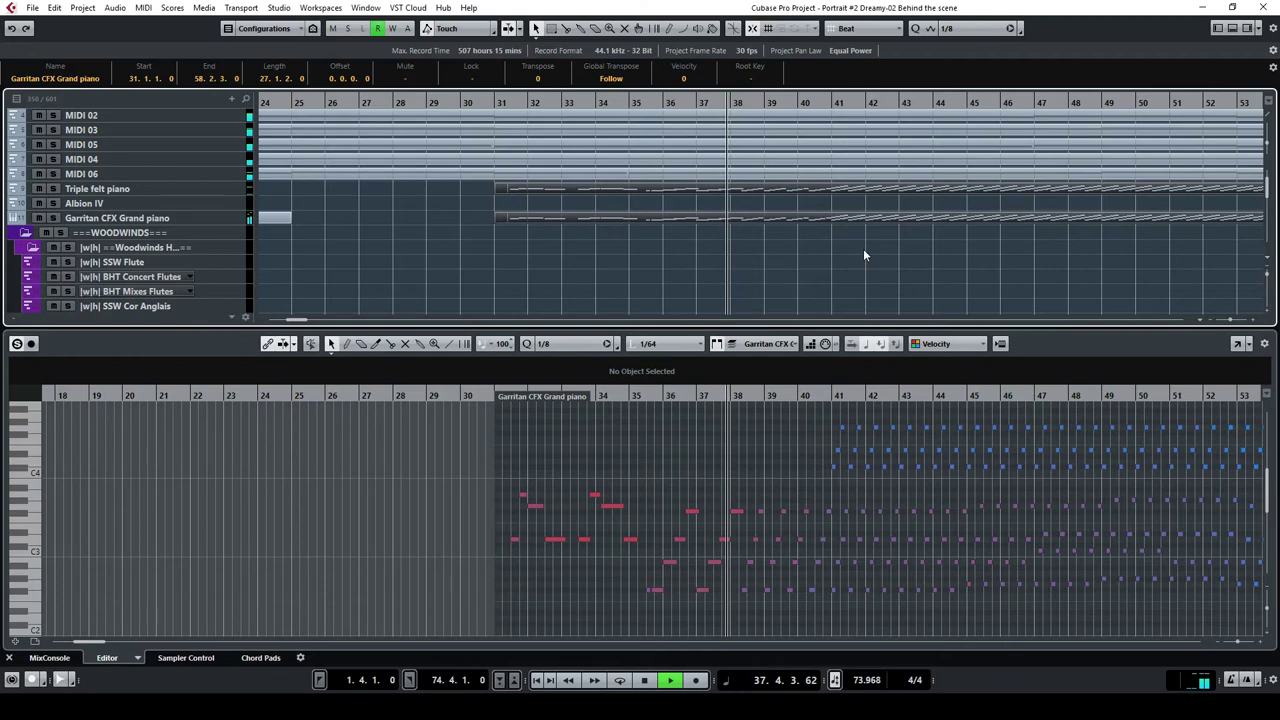
{"action": "scroll", "coordinate": [863, 248], "scroll_direction": "up", "scroll_amount": 3}
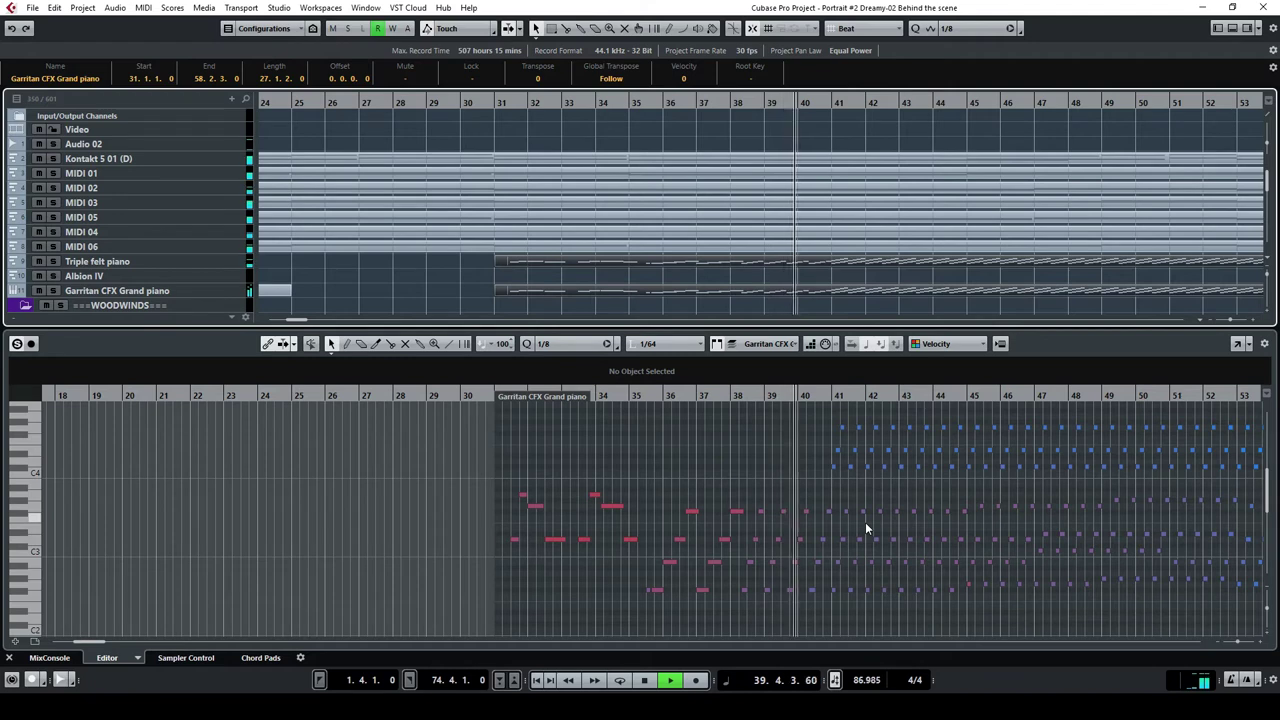
Display the SA5 Brass Low notes in the lower editor and try to show the track's used automation.
{"action": "scroll", "coordinate": [855, 262], "scroll_direction": "down", "scroll_amount": 3}
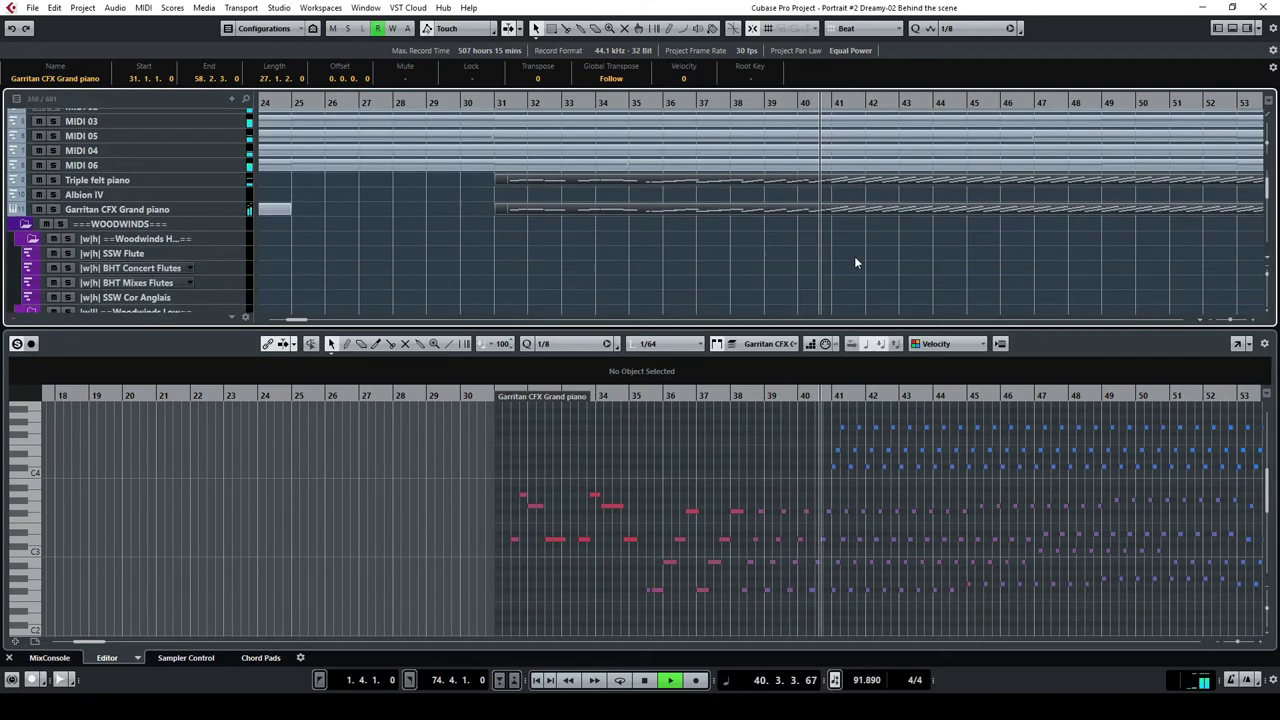
{"action": "scroll", "coordinate": [855, 263], "scroll_direction": "down", "scroll_amount": 3}
{"action": "scroll", "coordinate": [855, 263], "scroll_direction": "down", "scroll_amount": 3}
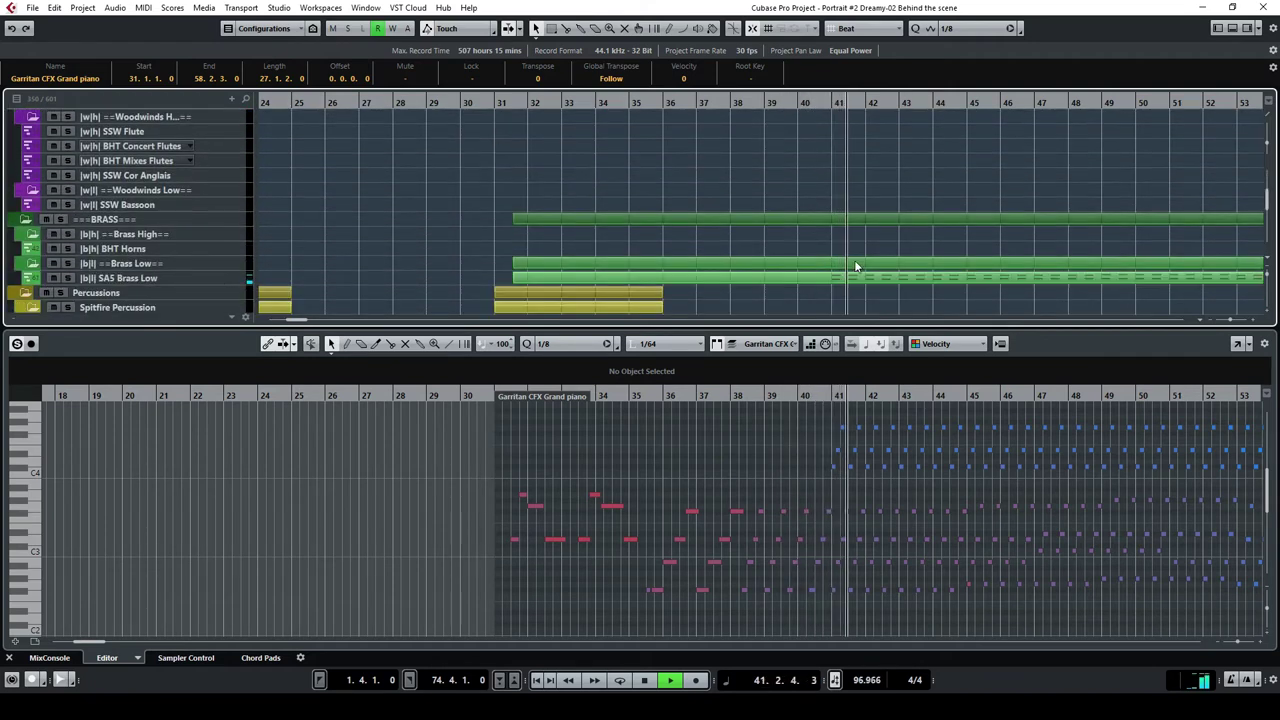
{"action": "left_click", "coordinate": [855, 280]}
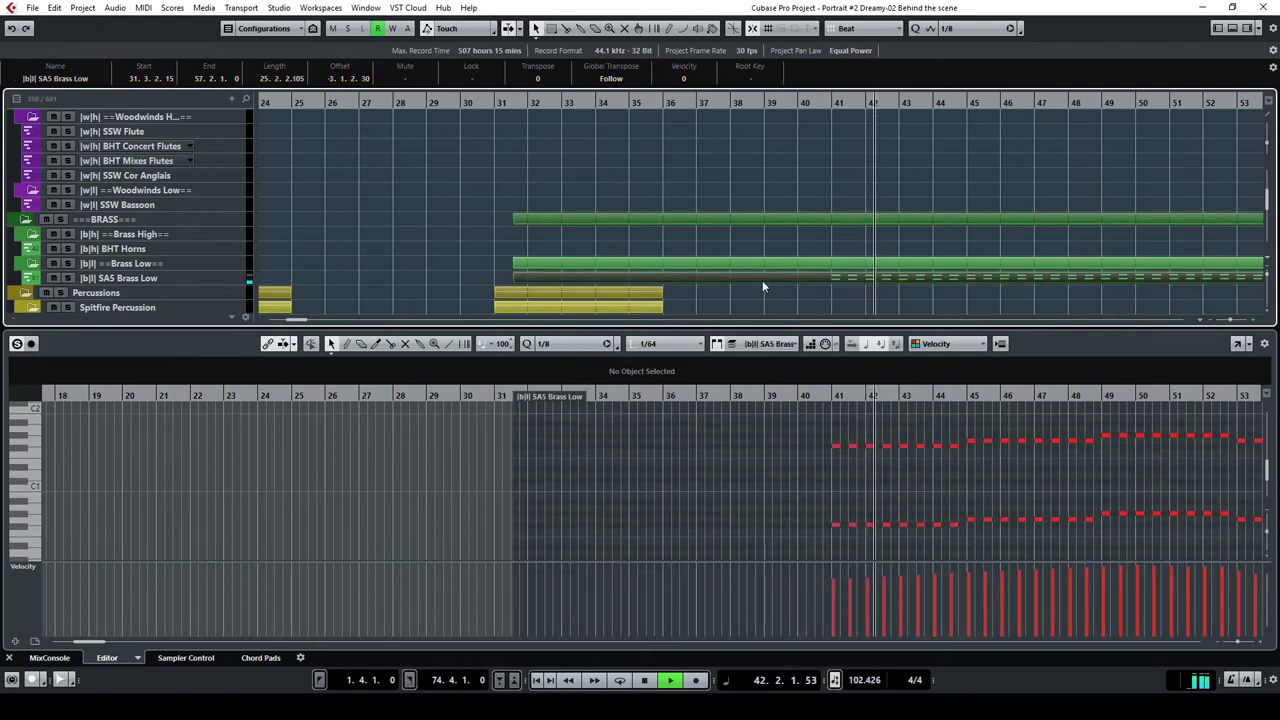
{"action": "scroll", "coordinate": [330, 250], "scroll_direction": "down", "scroll_amount": 2}
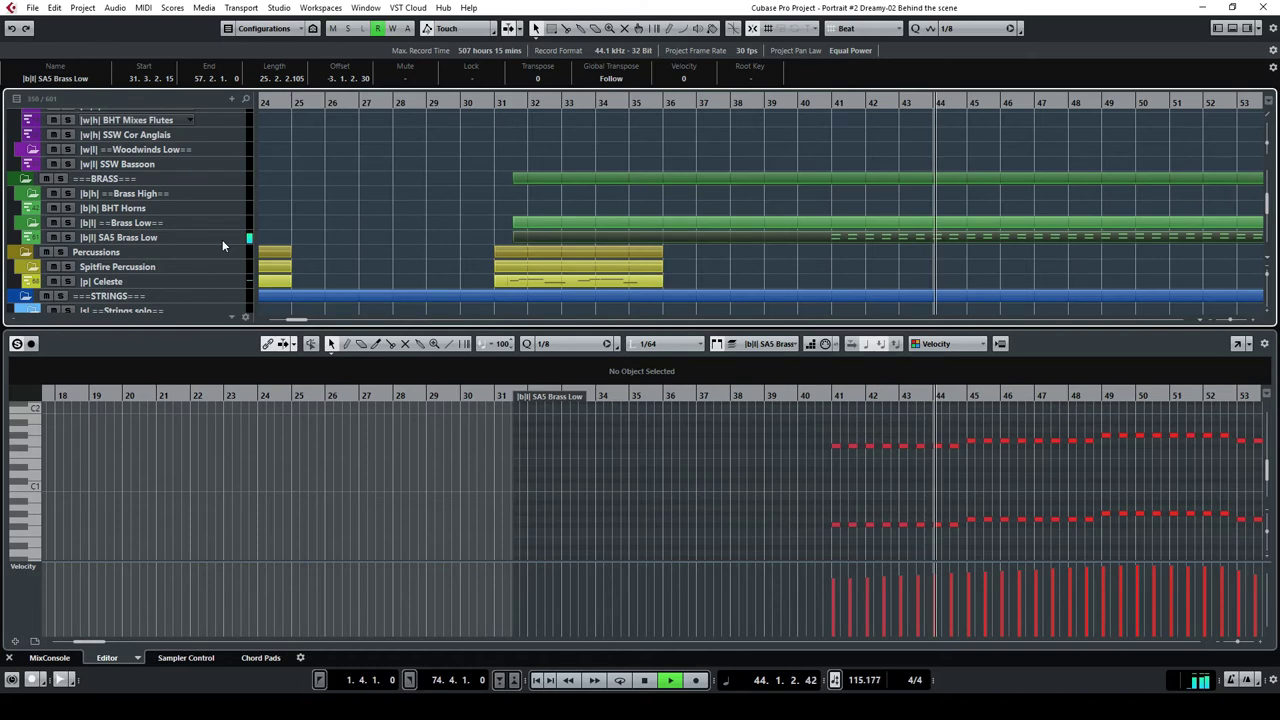
{"action": "right_click", "coordinate": [222, 239]}
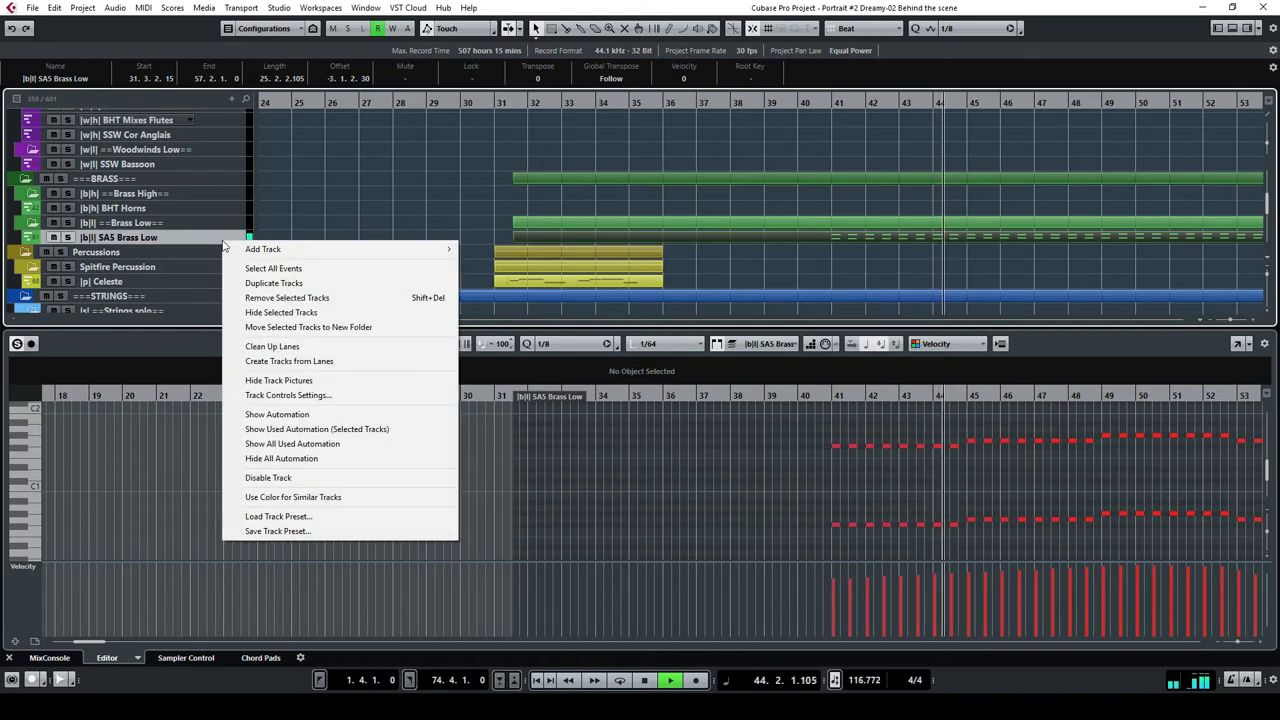
{"action": "left_click", "coordinate": [316, 429]}
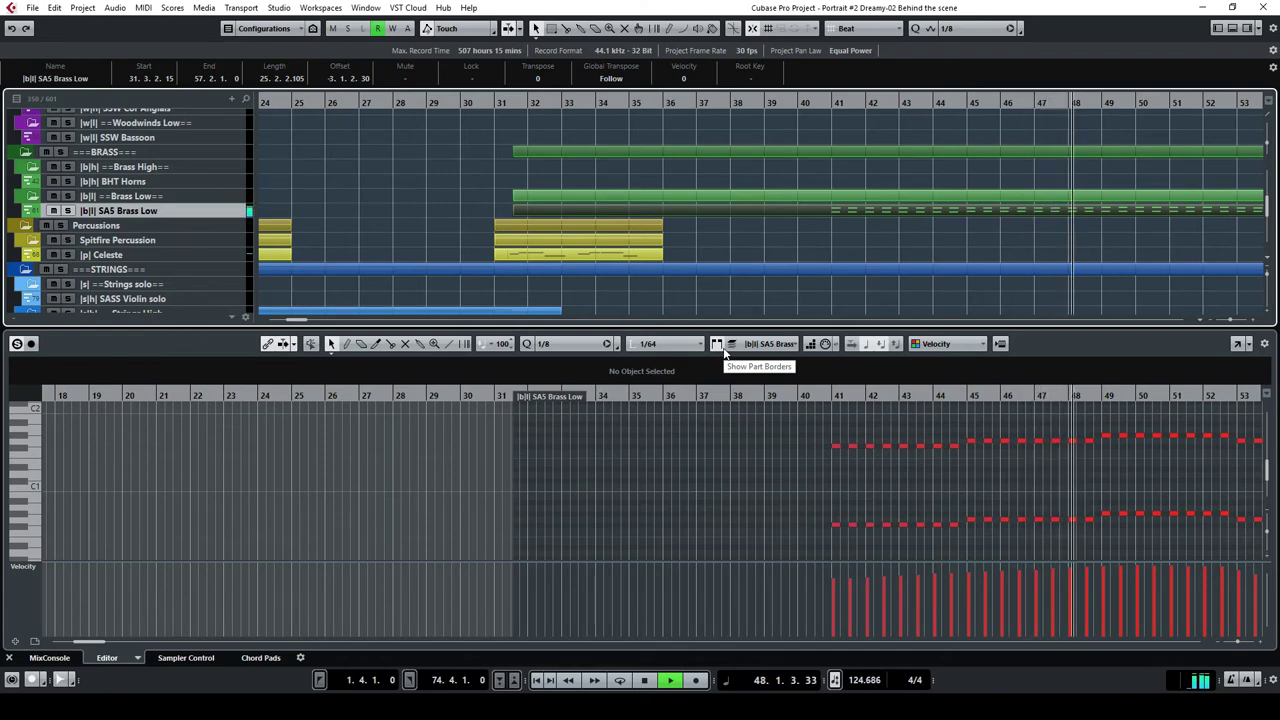
Deselect the brass part, widen the timeline view to bars 1 through 65, and enlarge the track area above the editor.
{"action": "left_click", "coordinate": [1132, 233]}
{"action": "scroll", "coordinate": [1139, 234], "scroll_direction": "down", "scroll_amount": 2}
{"action": "scroll", "coordinate": [1136, 234], "scroll_direction": "up", "scroll_amount": 2}
{"action": "scroll", "coordinate": [1125, 245], "scroll_direction": "down", "scroll_amount": 2}
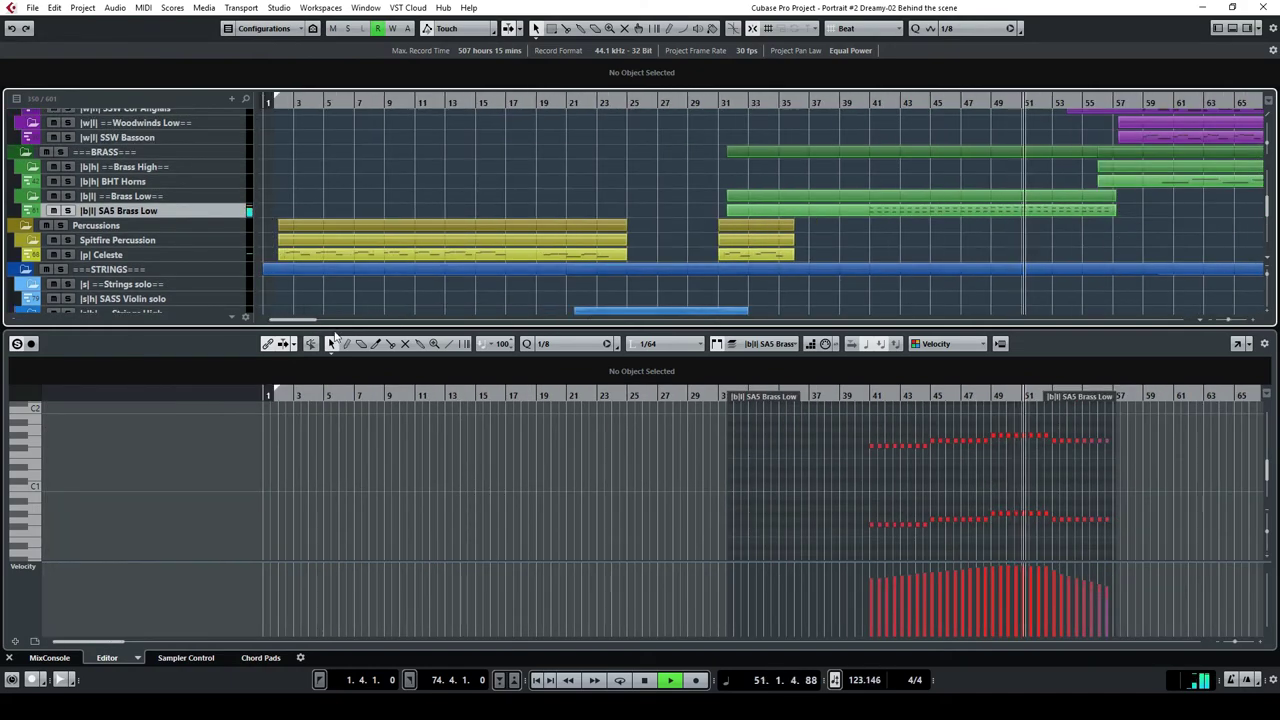
{"action": "left_click_drag", "start_coordinate": [350, 325], "coordinate": [282, 404]}
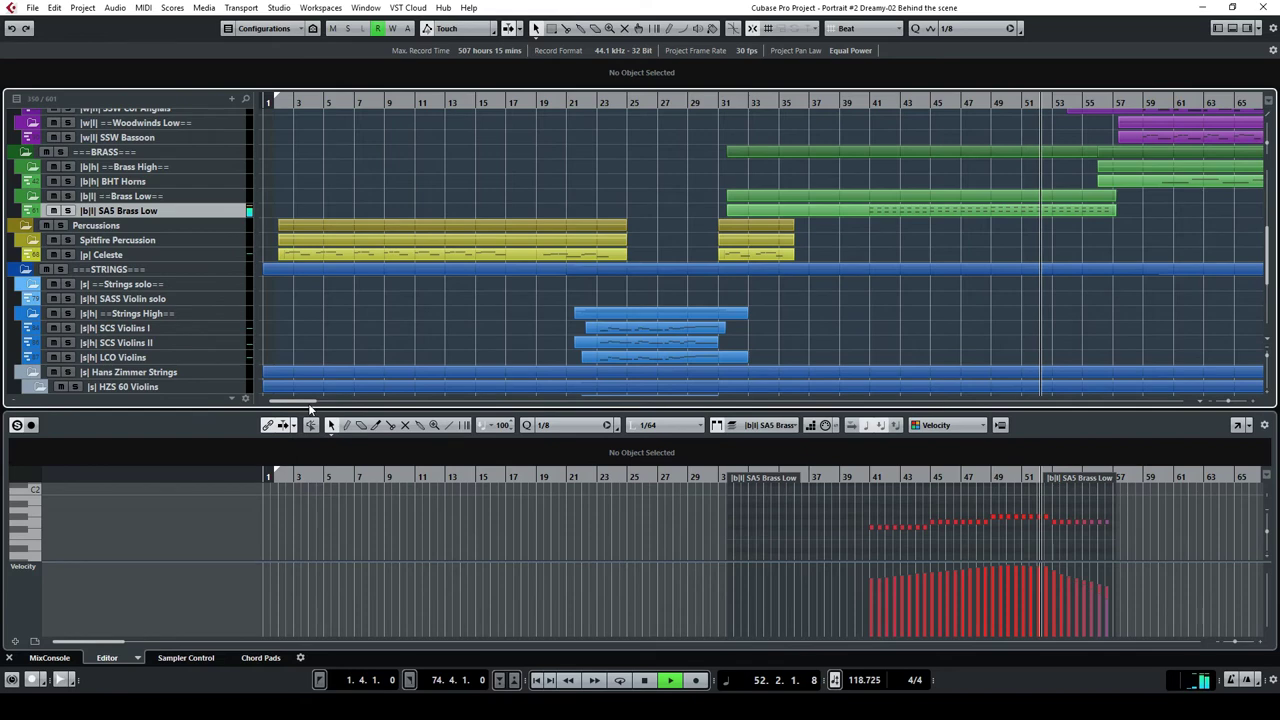
Solo the HZS 20V G Tremolo CS track and display its notes in the lower editor.
{"action": "scroll", "coordinate": [1008, 330], "scroll_direction": "up", "scroll_amount": 5}
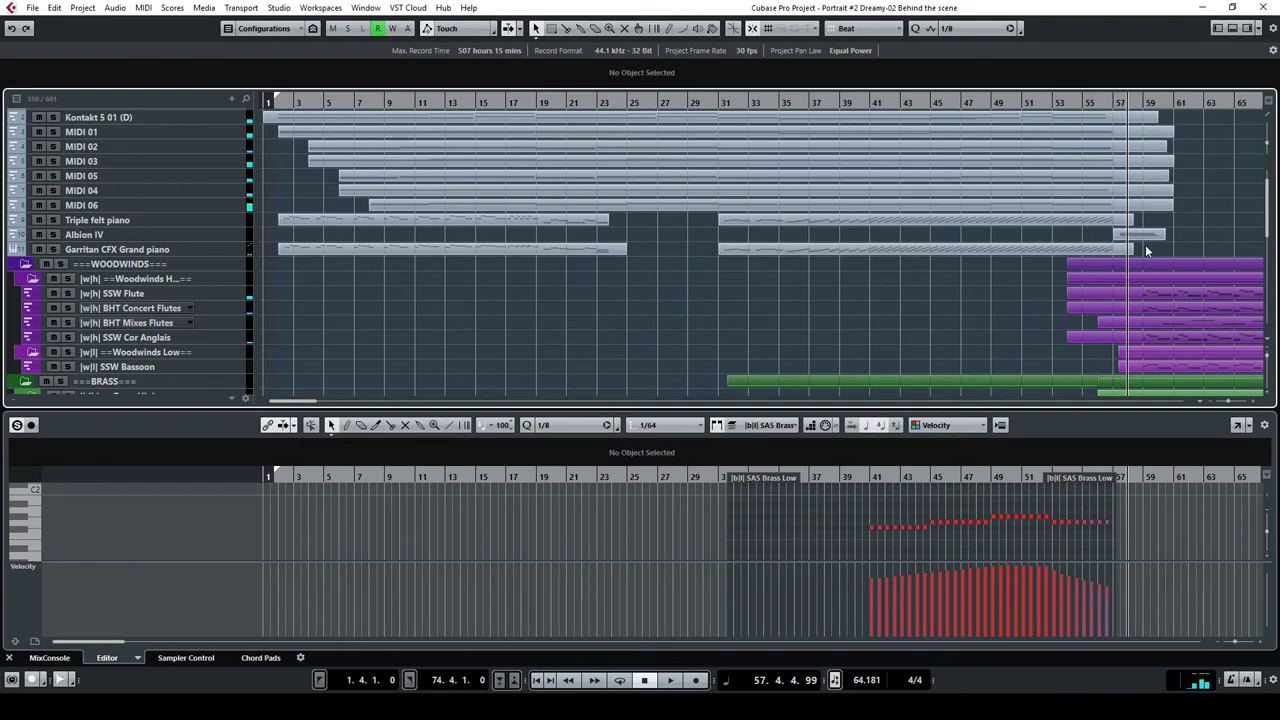
{"action": "scroll", "coordinate": [1144, 245], "scroll_direction": "up", "scroll_amount": 2}
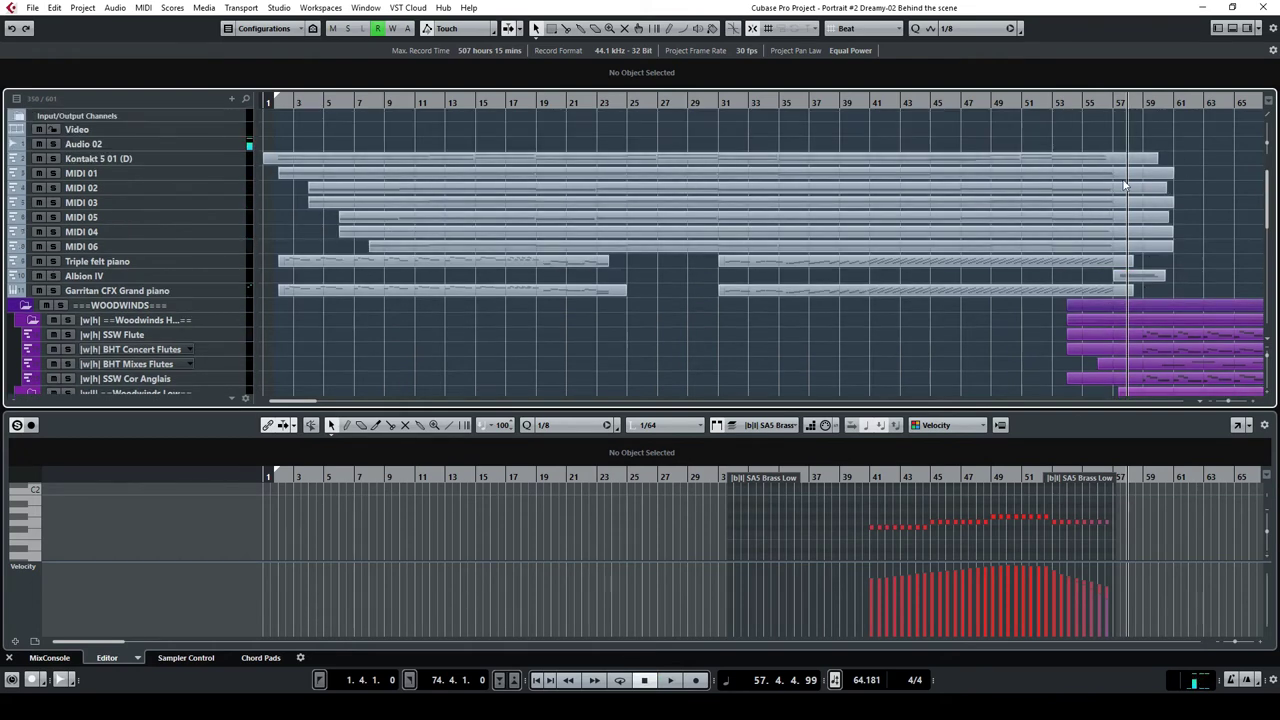
{"action": "scroll", "coordinate": [1099, 243], "scroll_direction": "down", "scroll_amount": 6}
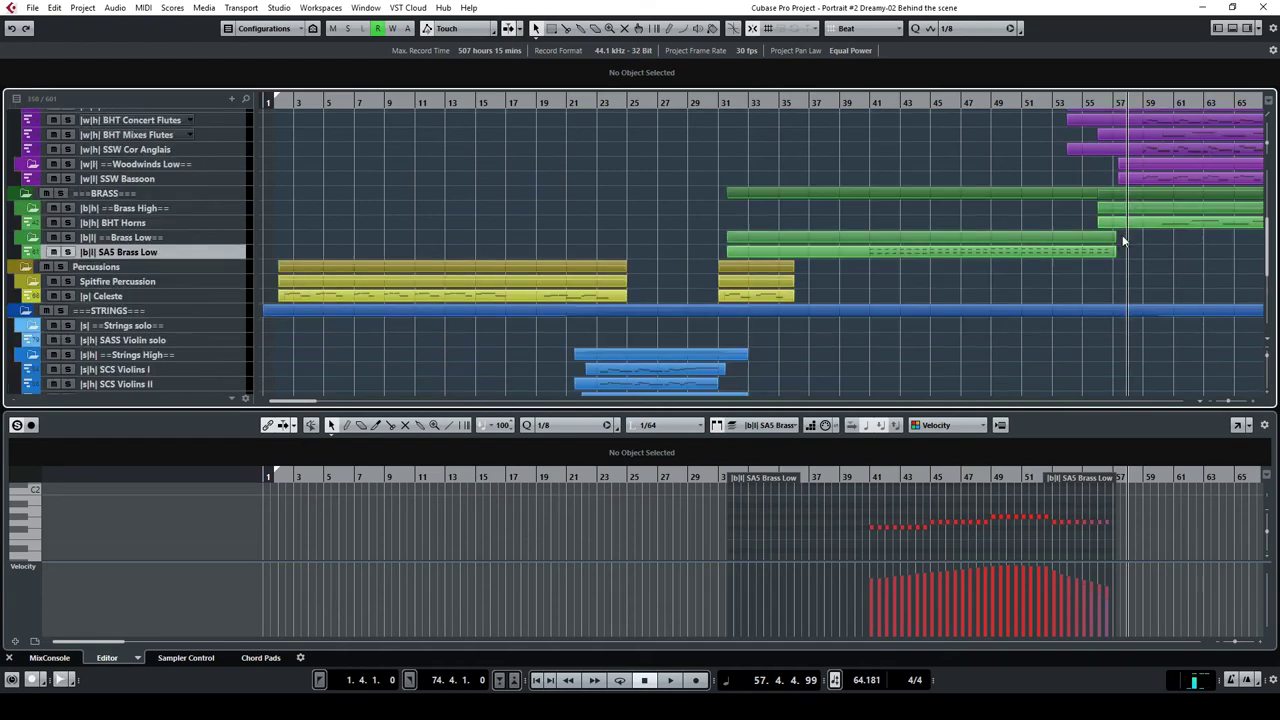
{"action": "scroll", "coordinate": [1128, 260], "scroll_direction": "down", "scroll_amount": 4}
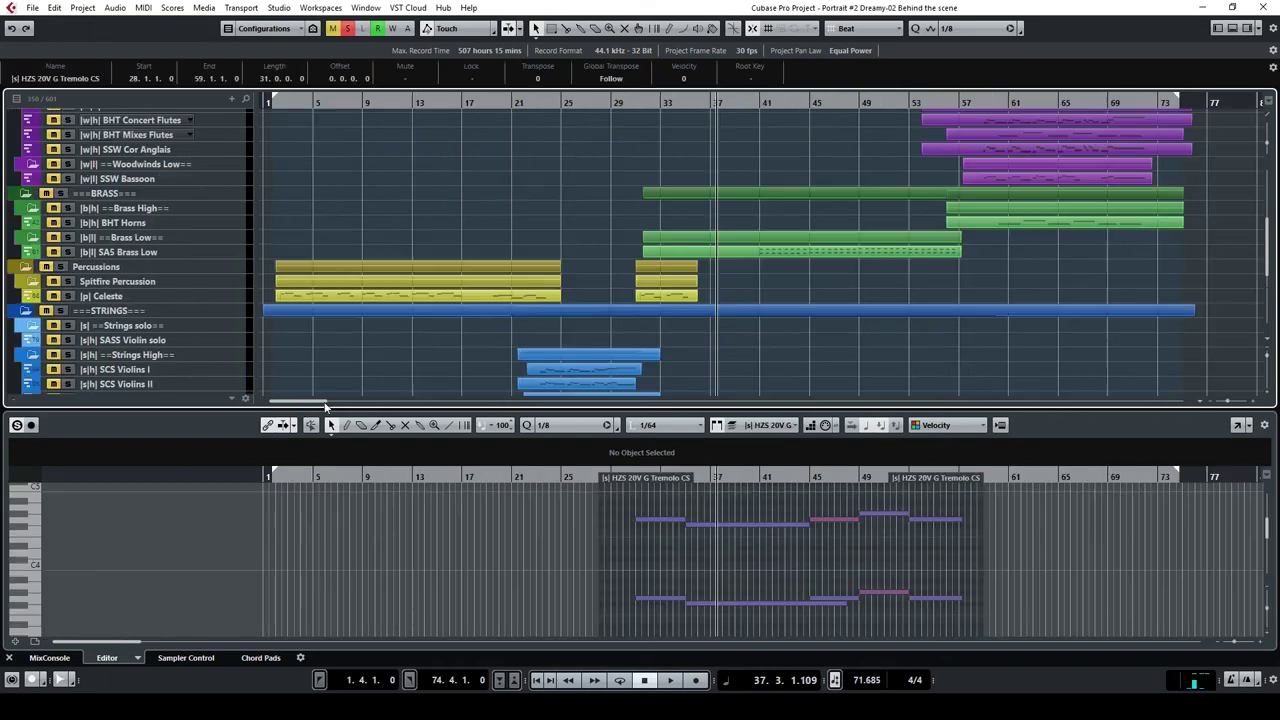
Clear the solo and play the full arrangement from around bar 58, with the woodwind and brass tracks in view.
{"action": "left_click_drag", "start_coordinate": [316, 402], "coordinate": [333, 405]}
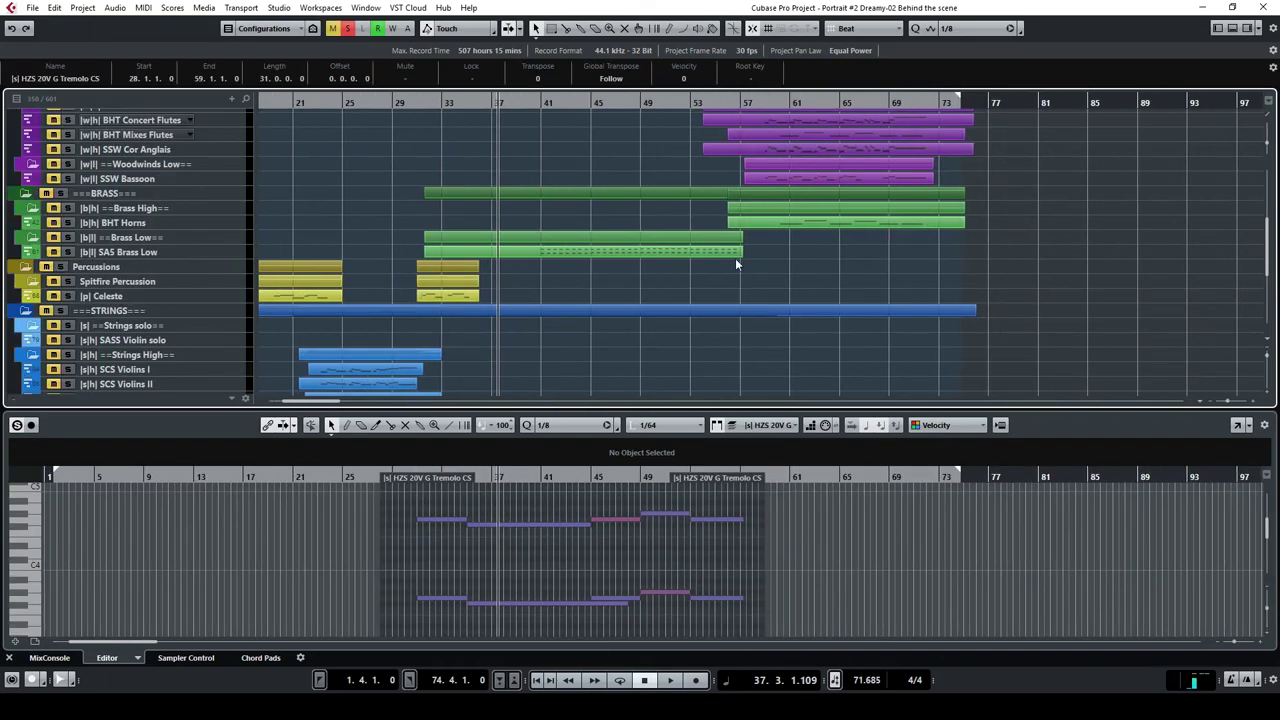
{"action": "scroll", "coordinate": [735, 258], "scroll_direction": "up", "scroll_amount": 4}
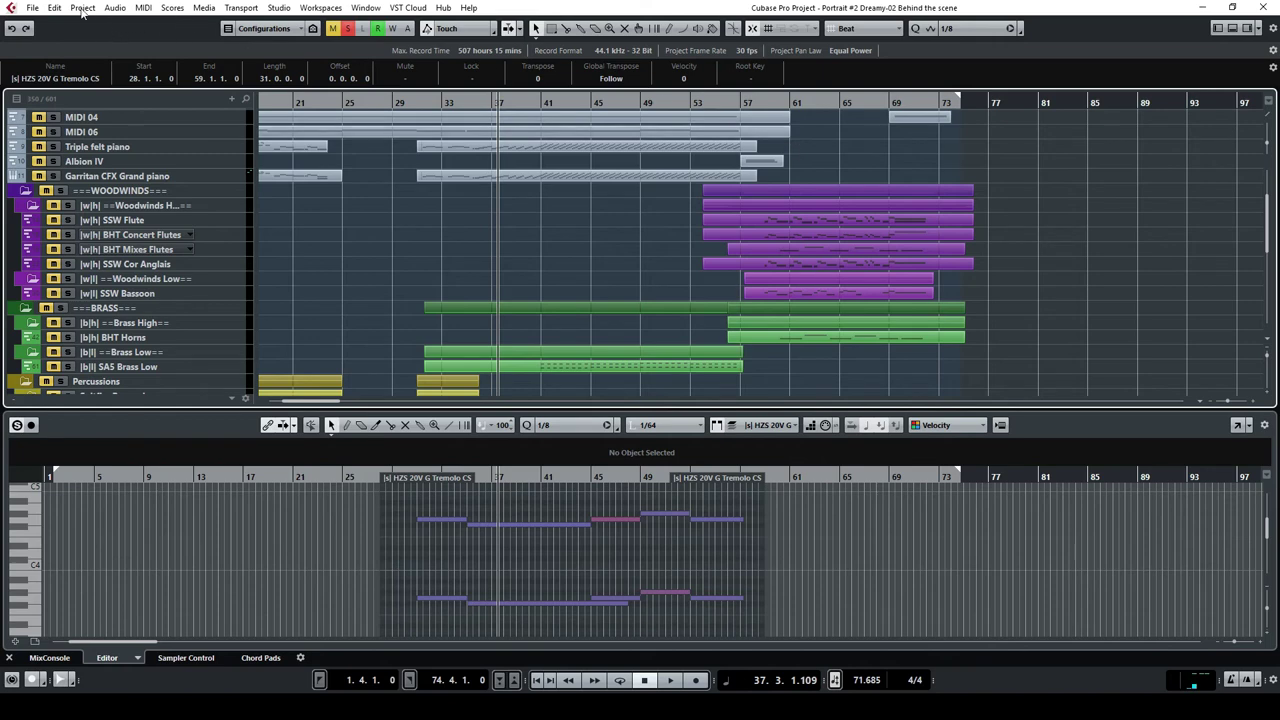
{"action": "scroll", "coordinate": [822, 202], "scroll_direction": "up", "scroll_amount": 4}
{"action": "scroll", "coordinate": [823, 198], "scroll_direction": "down", "scroll_amount": 6}
{"action": "left_click", "coordinate": [752, 104]}
{"action": "key", "text": "space"}
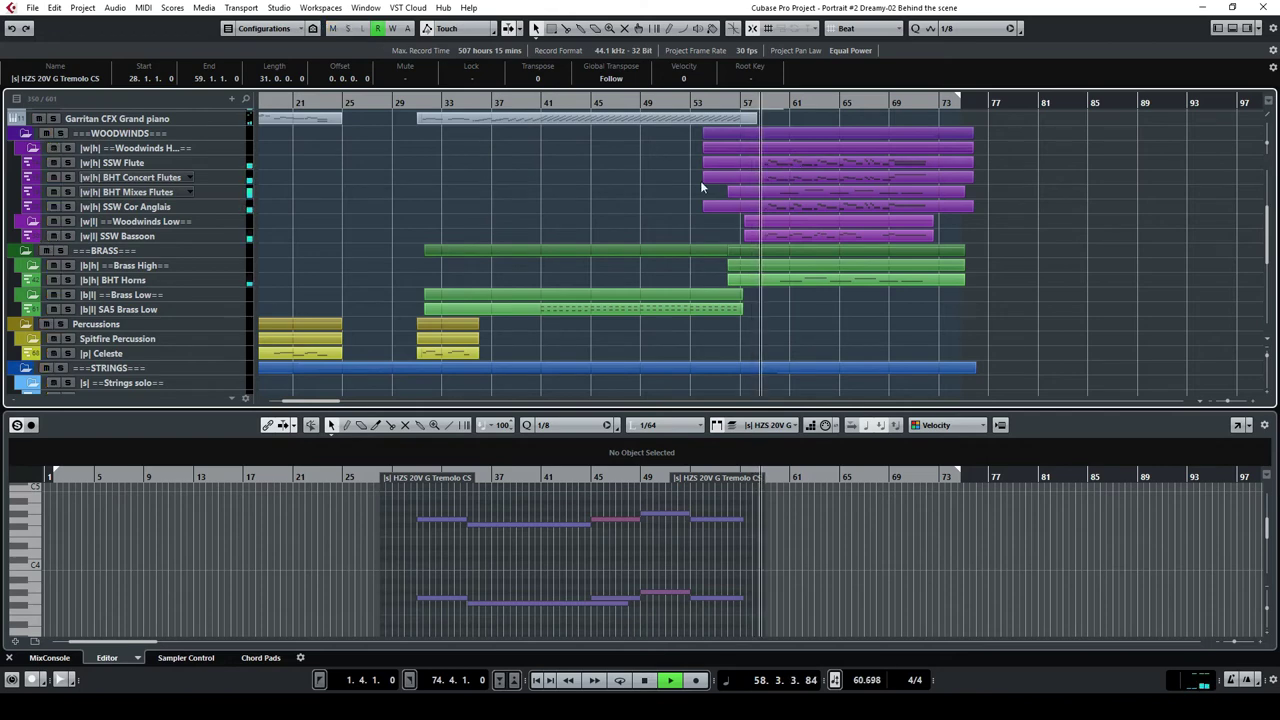
Display the SSW Flute part in the lower editor, solo its track, and play it from just before bar 59.
{"action": "left_click", "coordinate": [782, 162]}
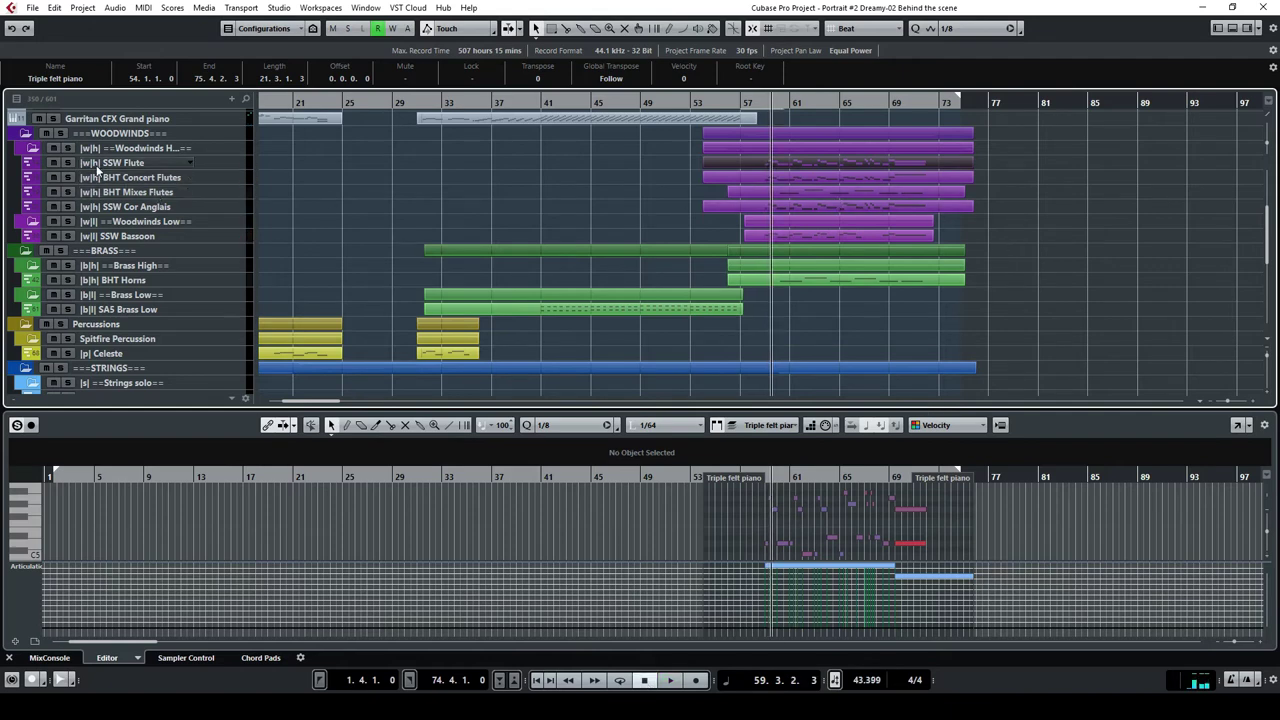
{"action": "left_click", "coordinate": [67, 162]}
{"action": "left_click", "coordinate": [761, 104]}
{"action": "key", "text": "space"}
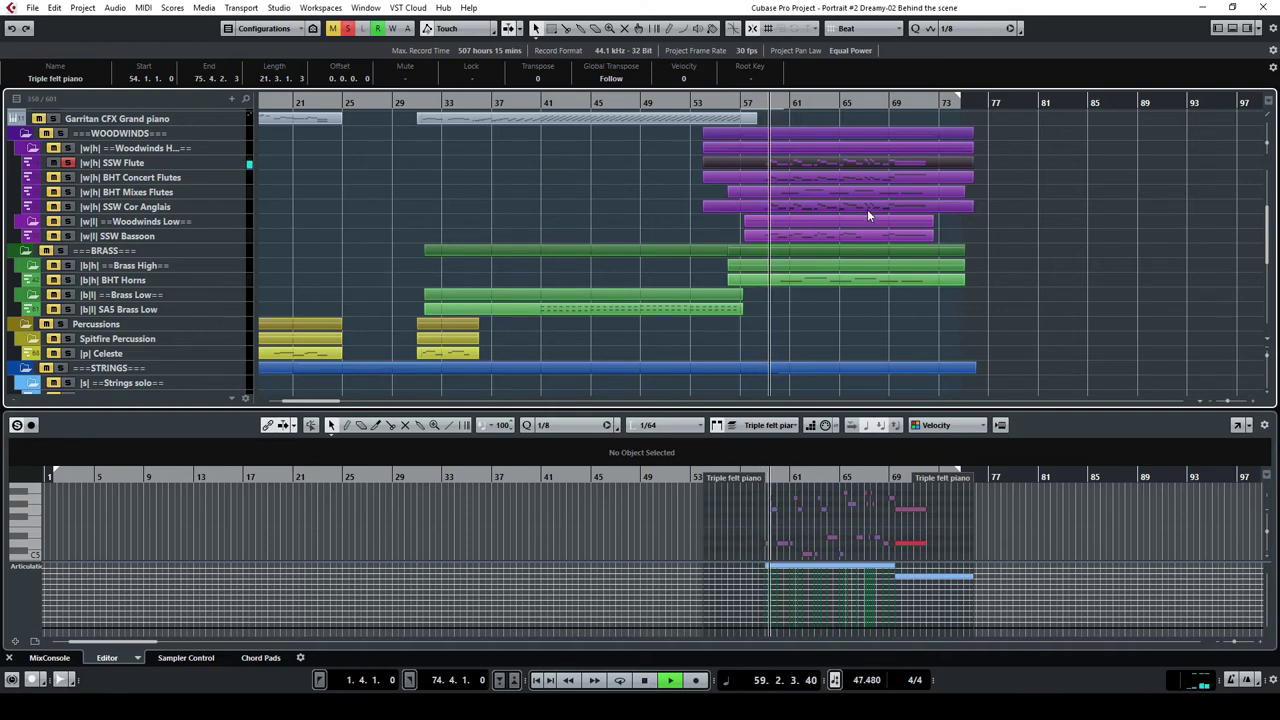
Show the SSW Flute track's used automation, and enlarge the lower editor and its articulation lane to make the articulations readable.
{"action": "right_click", "coordinate": [229, 166]}
{"action": "left_click", "coordinate": [324, 354]}
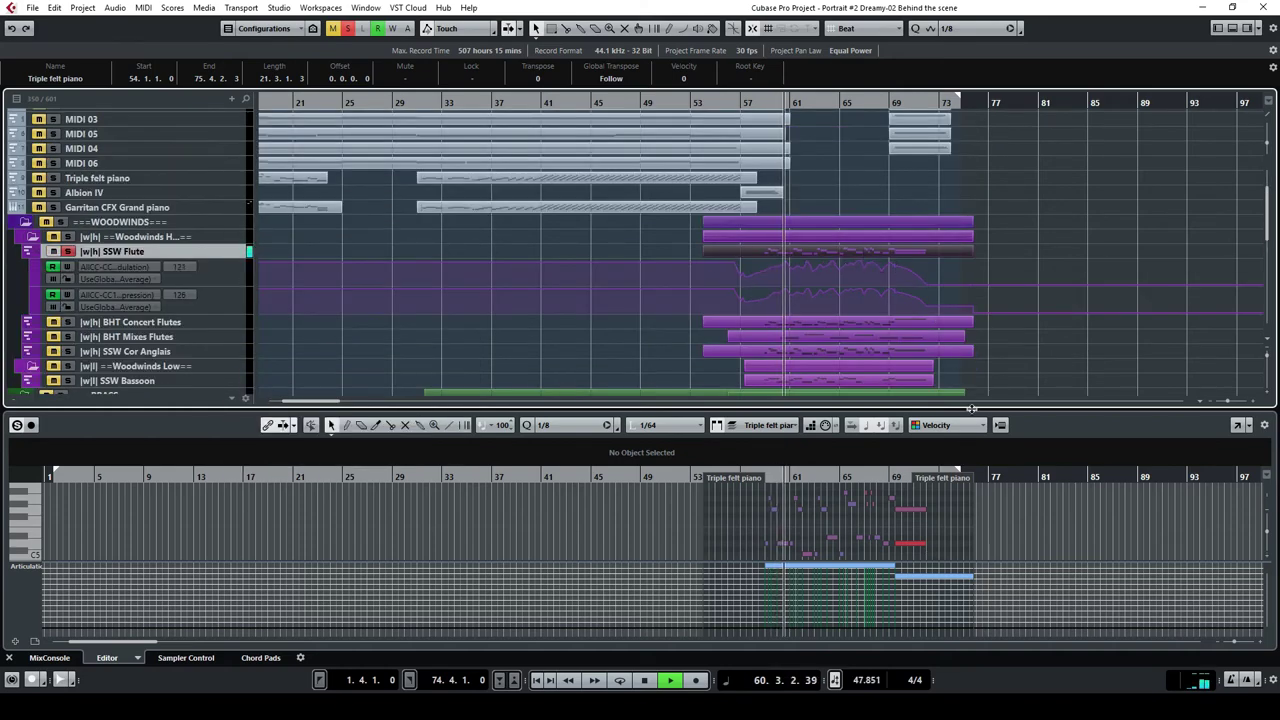
{"action": "left_click_drag", "start_coordinate": [971, 408], "coordinate": [975, 207]}
{"action": "left_click_drag", "start_coordinate": [960, 562], "coordinate": [964, 398]}
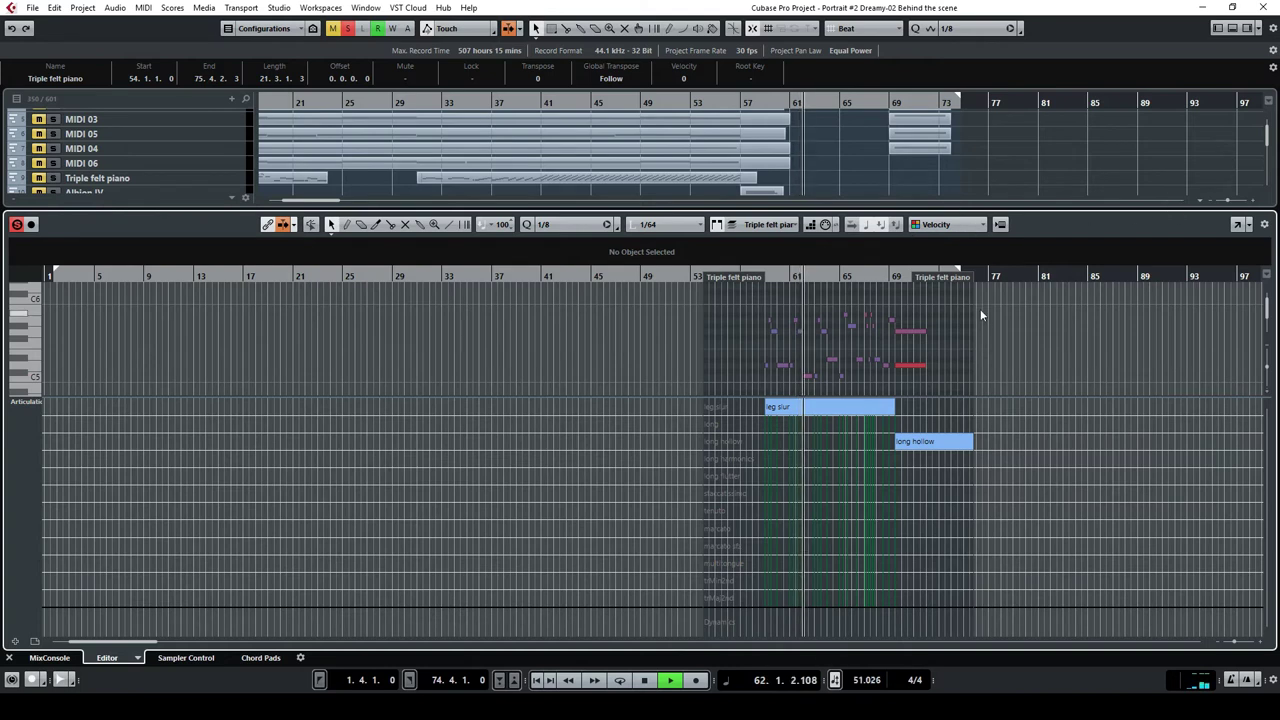
Reduce the lower editor's height to reveal the SSW Flute's automation lanes and the woodwind tracks below, and stop playback.
{"action": "left_click_drag", "start_coordinate": [1001, 209], "coordinate": [1001, 292]}
{"action": "scroll", "coordinate": [926, 207], "scroll_direction": "down", "scroll_amount": 2}
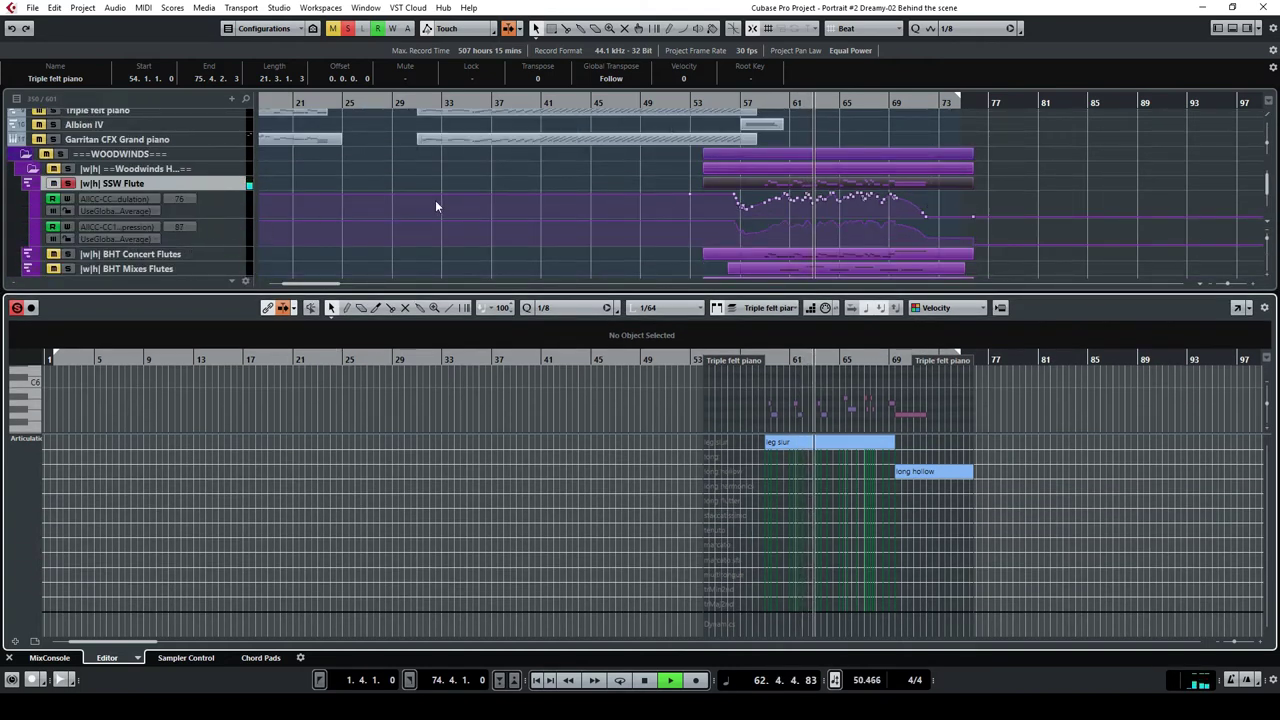
{"action": "scroll", "coordinate": [585, 211], "scroll_direction": "down", "scroll_amount": 1}
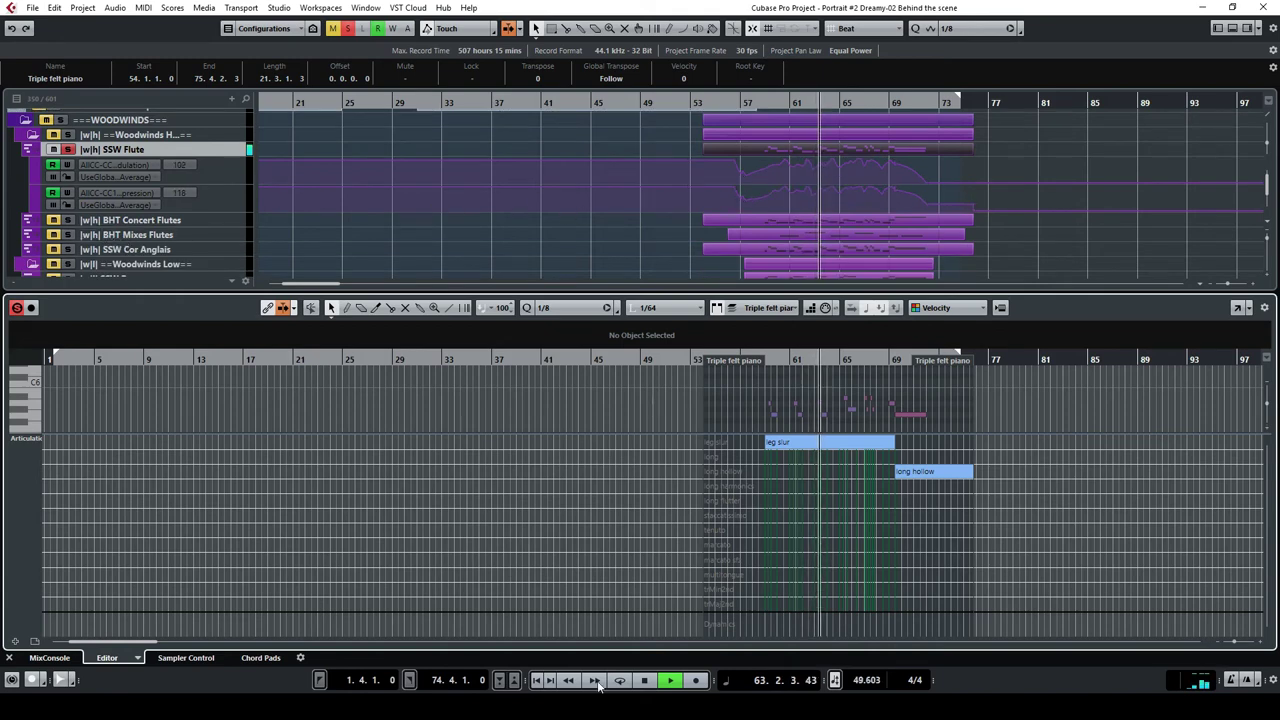
{"action": "left_click", "coordinate": [644, 680]}
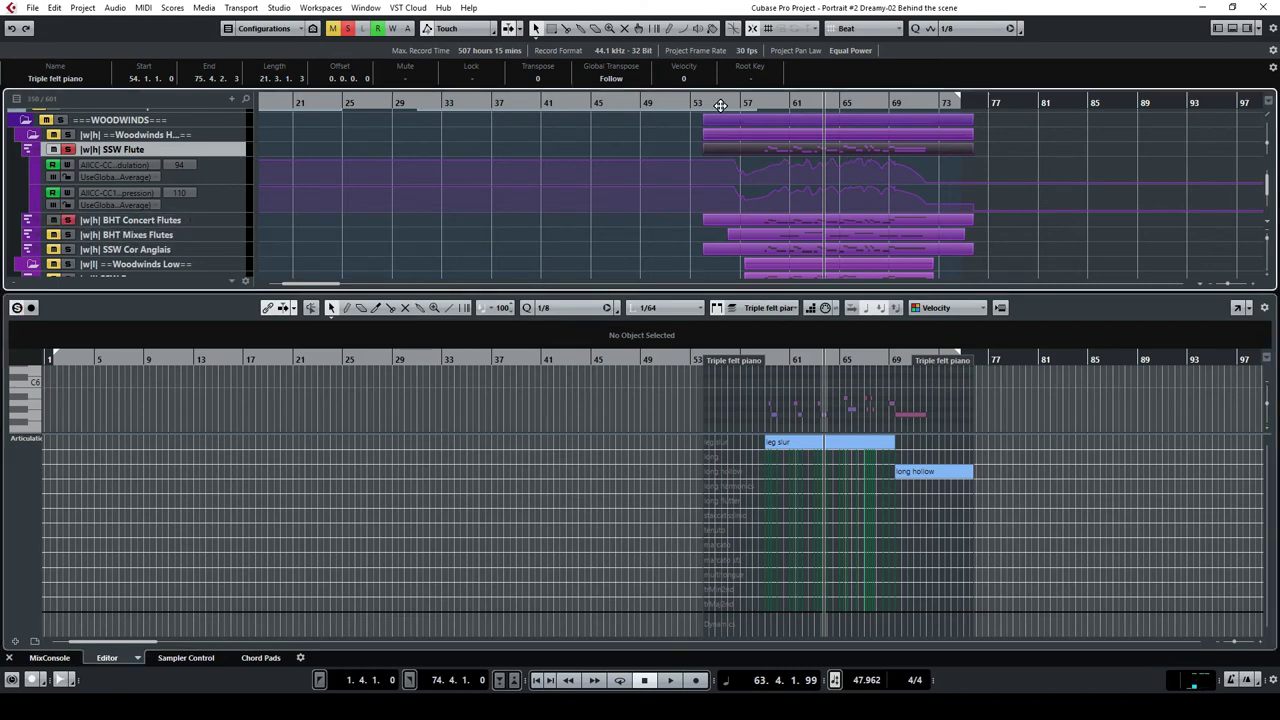
Solo the BHT Concert Flutes track in place of the SSW Flute and play it from about bar 58.
{"action": "double_click", "coordinate": [756, 102]}
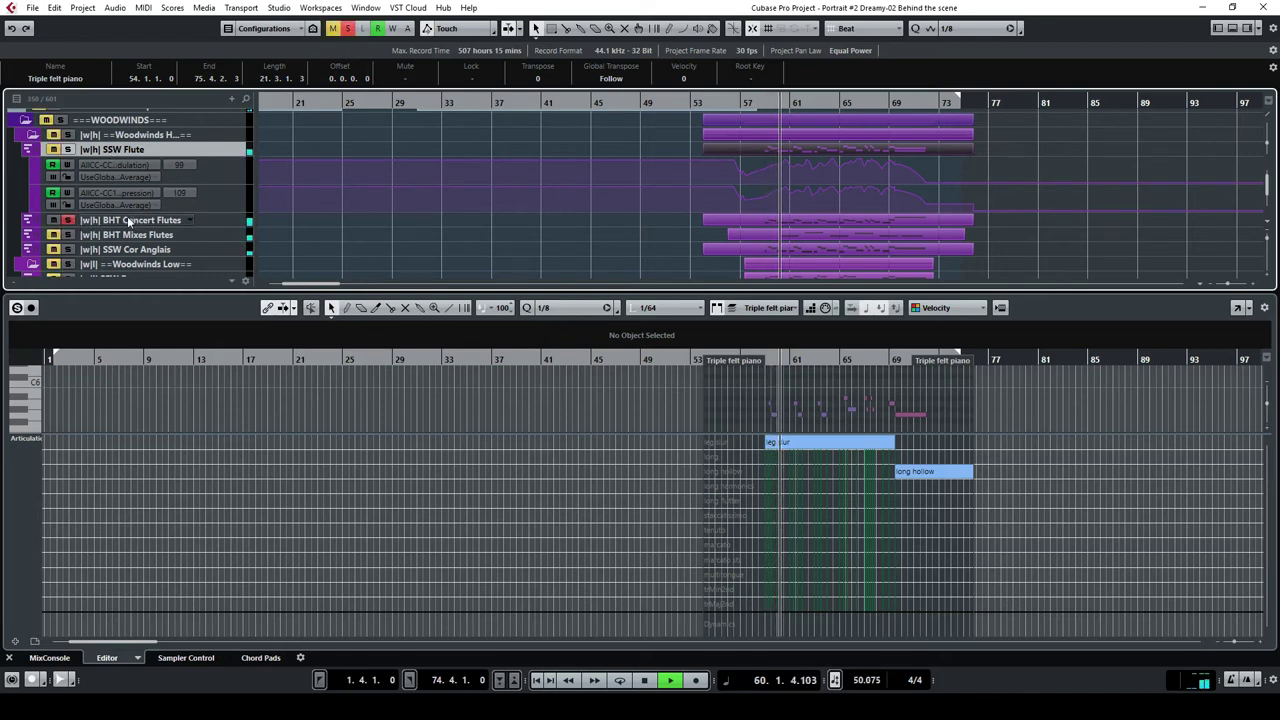
{"action": "key", "text": "space"}
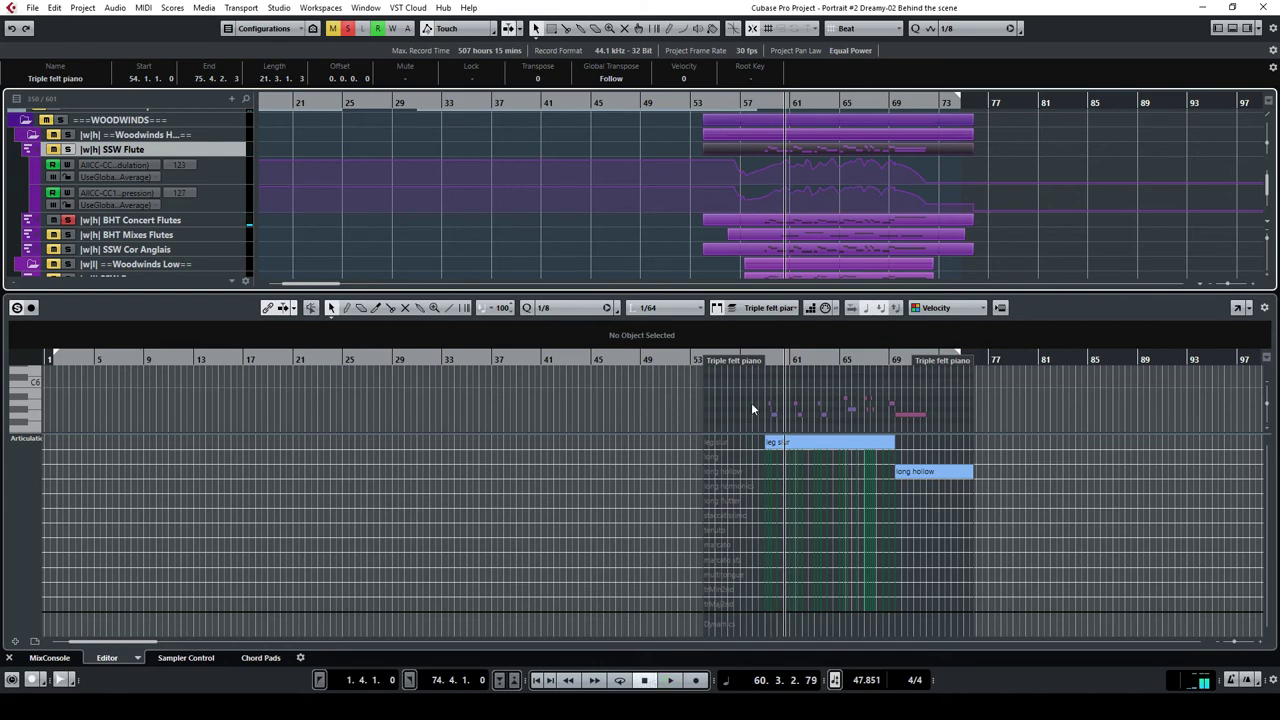
{"action": "left_click", "coordinate": [751, 105]}
{"action": "key", "text": "space"}
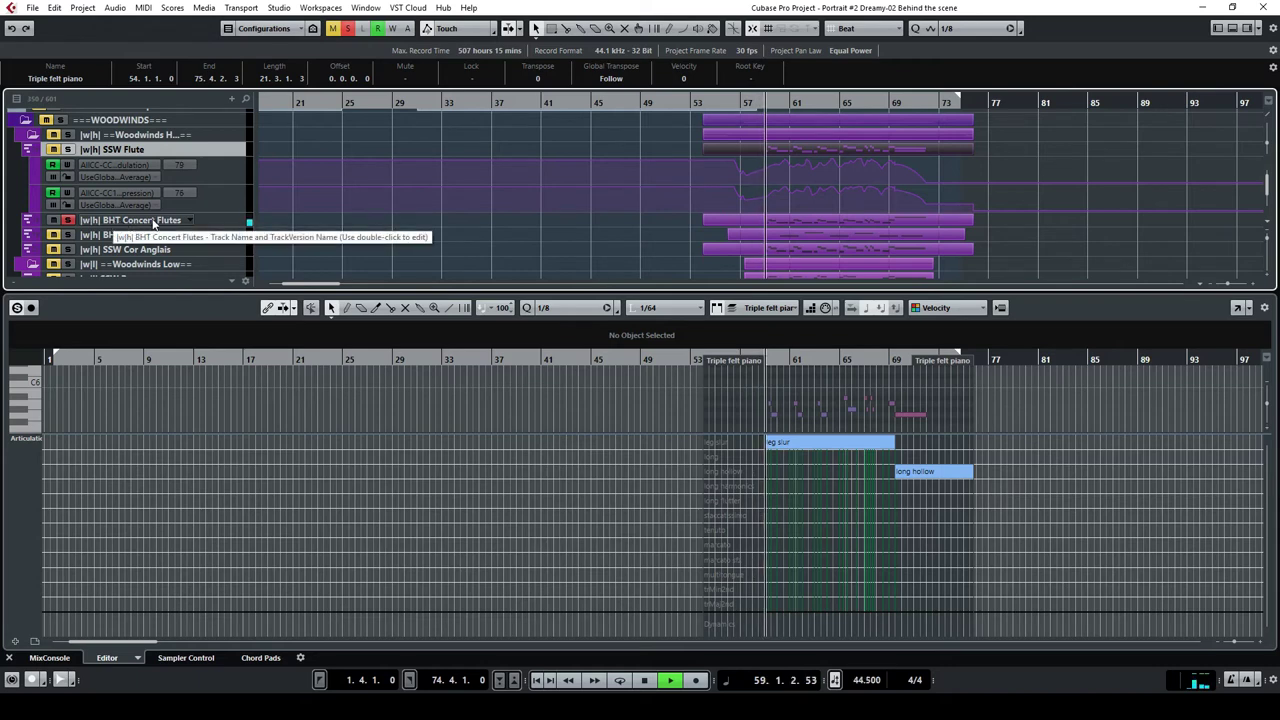
Show the BHT Concert Flutes track's automation lanes and display its part in the lower editor.
{"action": "right_click", "coordinate": [227, 222]}
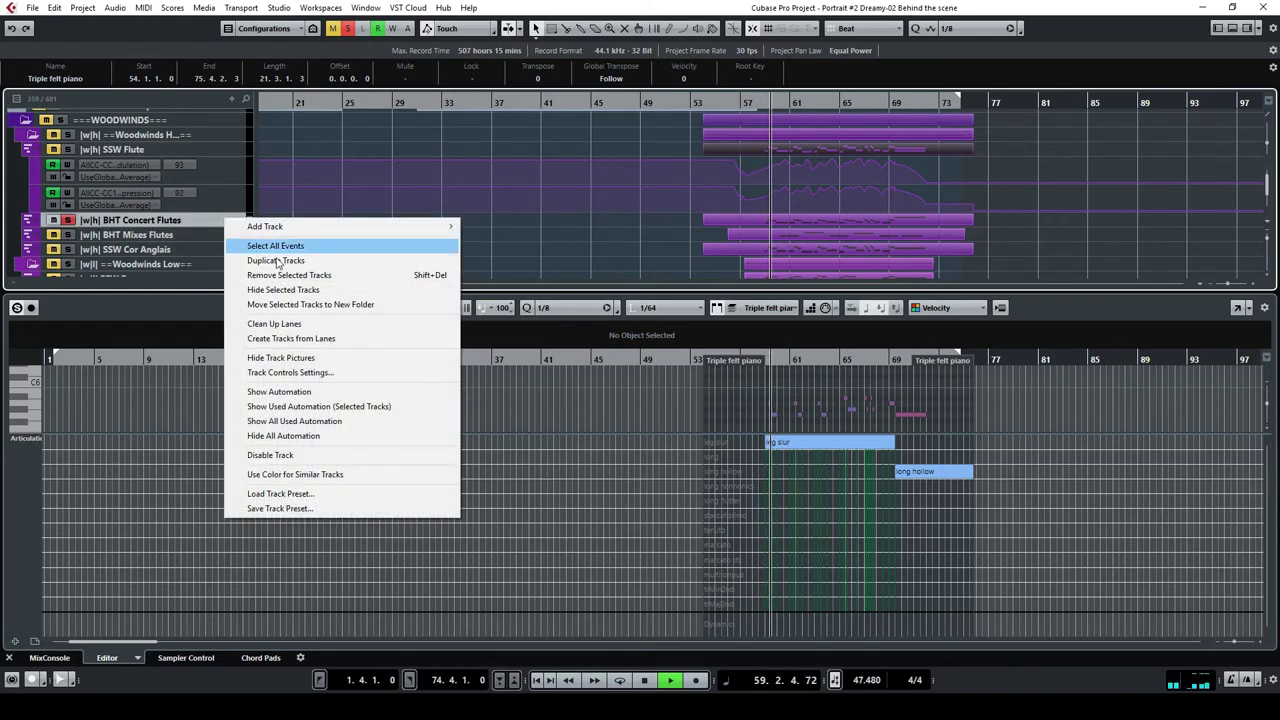
{"action": "left_click", "coordinate": [300, 394]}
{"action": "left_click", "coordinate": [885, 193]}
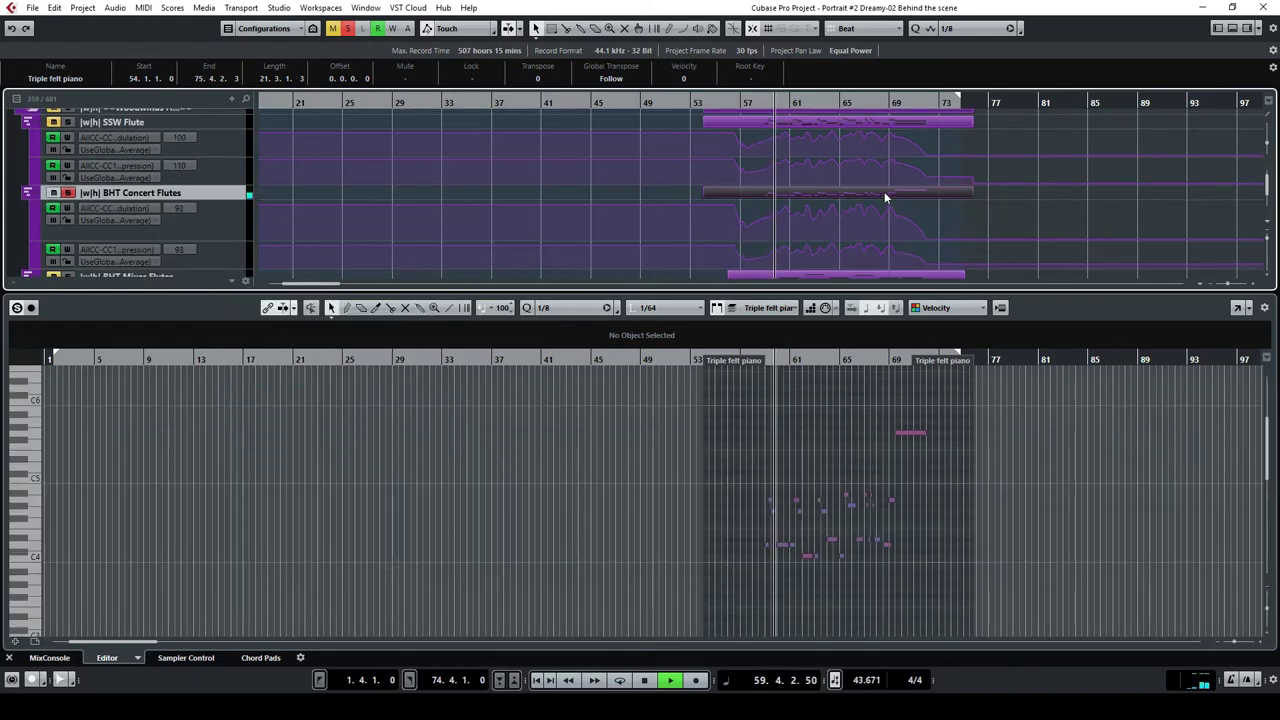
Show the Articulations/Dynamics lane for the BHT Concert Flutes, enlarge it until the articulations are readable, and stop playback.
{"action": "left_click", "coordinate": [14, 641]}
{"action": "left_click", "coordinate": [22, 576]}
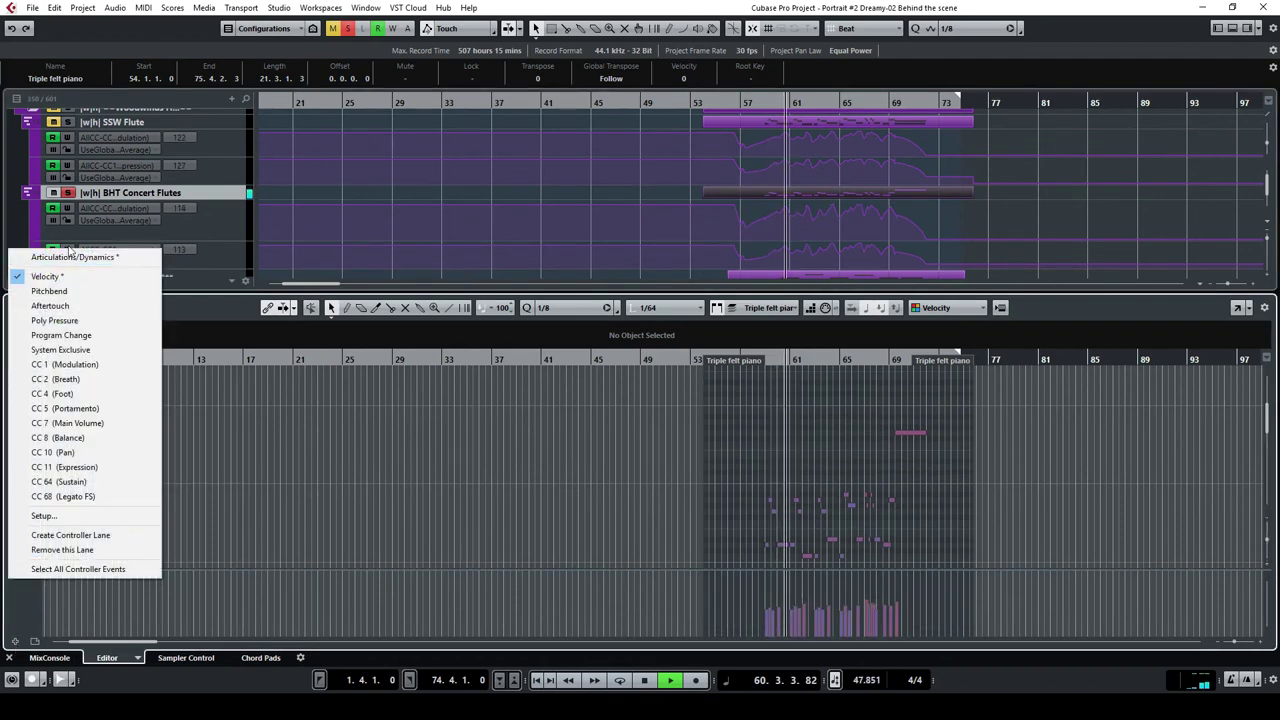
{"action": "left_click", "coordinate": [71, 257]}
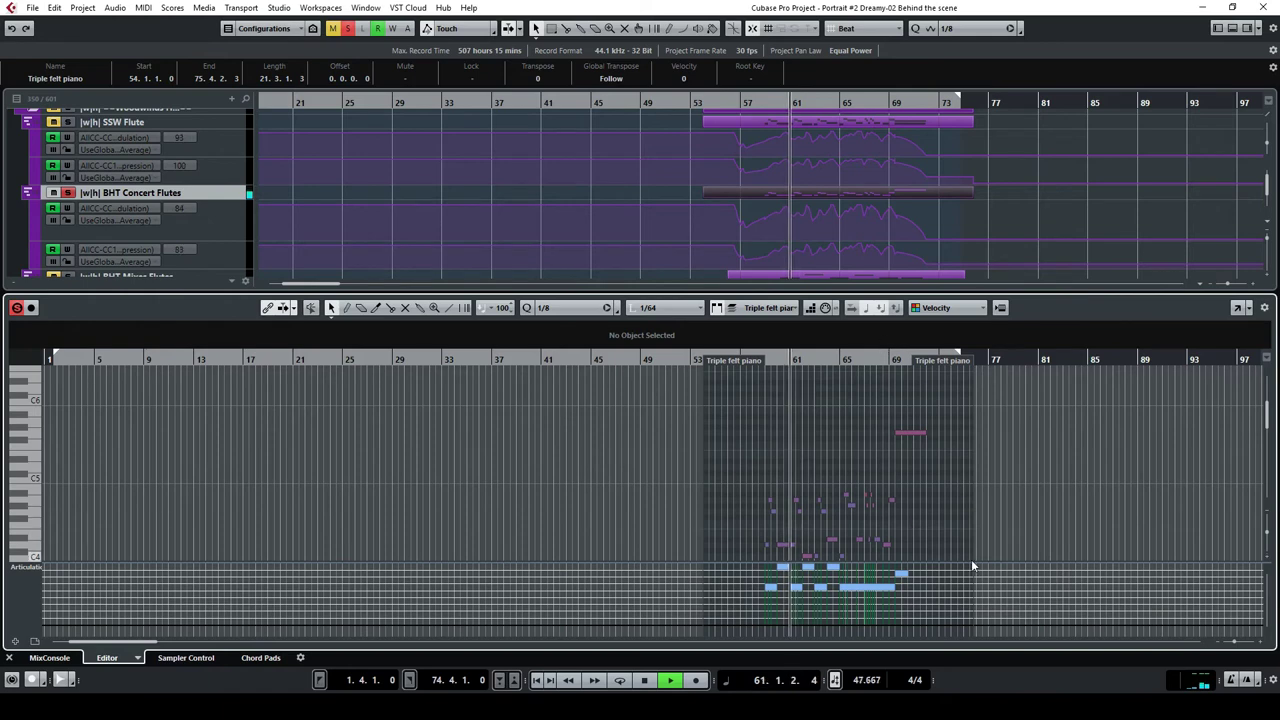
{"action": "left_click_drag", "start_coordinate": [970, 563], "coordinate": [970, 412]}
{"action": "scroll", "coordinate": [942, 417], "scroll_direction": "down", "scroll_amount": 5}
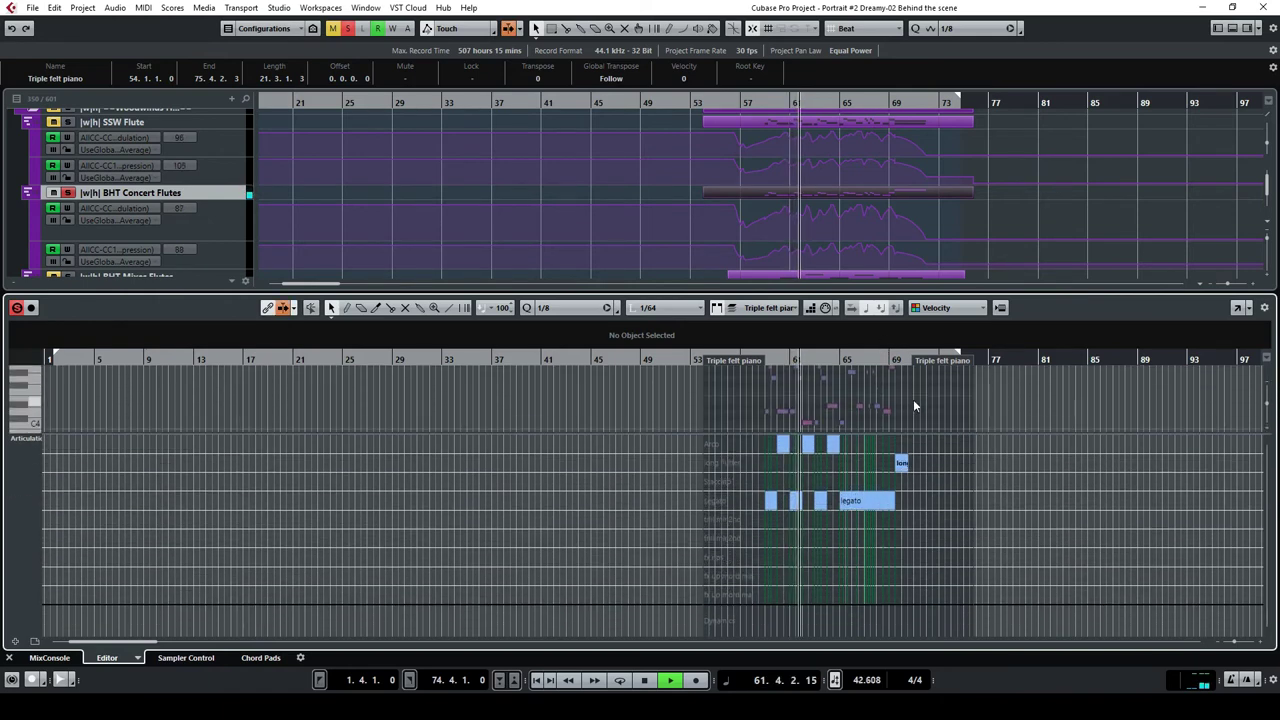
{"action": "scroll", "coordinate": [1003, 192], "scroll_direction": "down", "scroll_amount": 2}
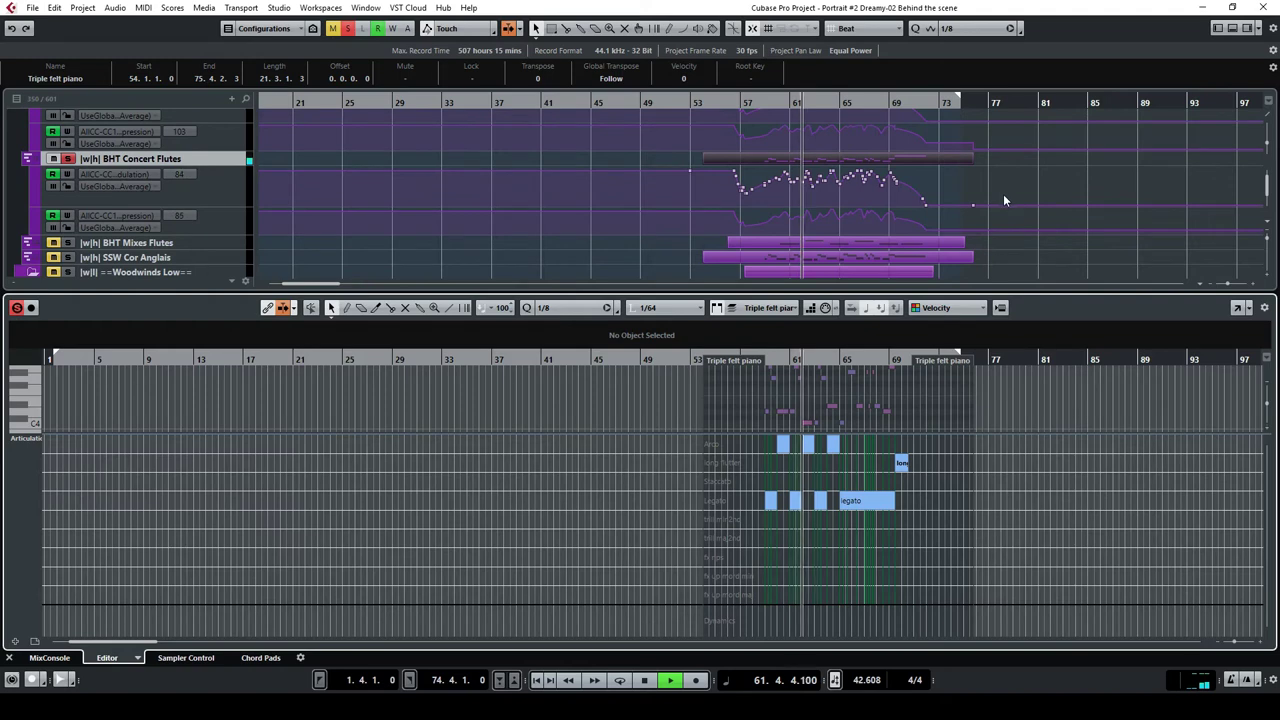
{"action": "left_click", "coordinate": [645, 682]}
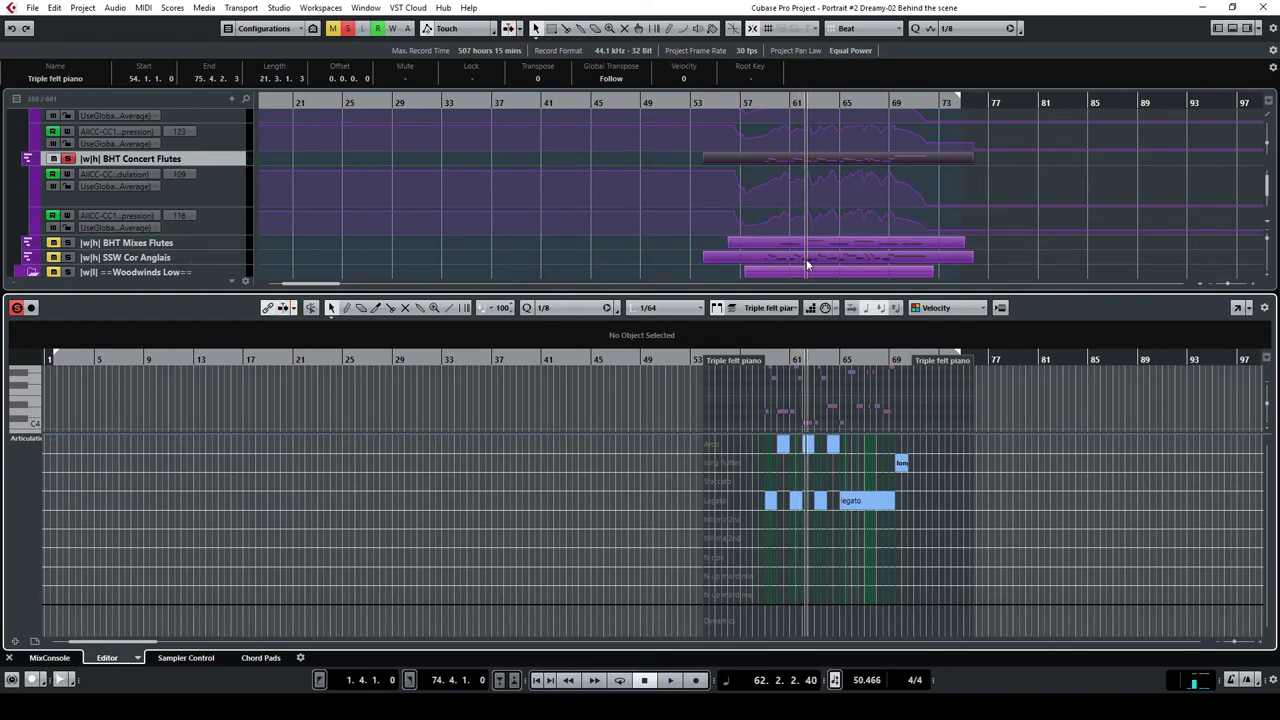
Solo the SSW Cor Anglais track in place of the BHT Concert Flutes and play it from about bar 58.
{"action": "left_click", "coordinate": [68, 258]}
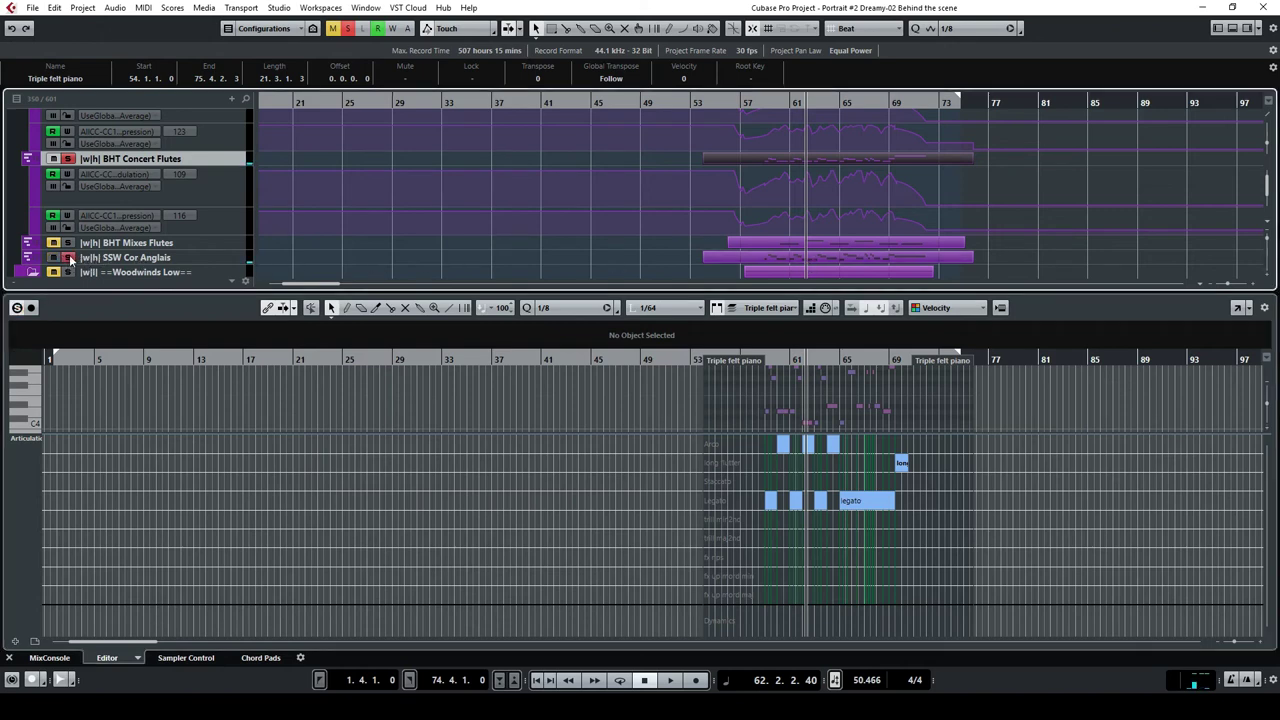
{"action": "left_click", "coordinate": [767, 102]}
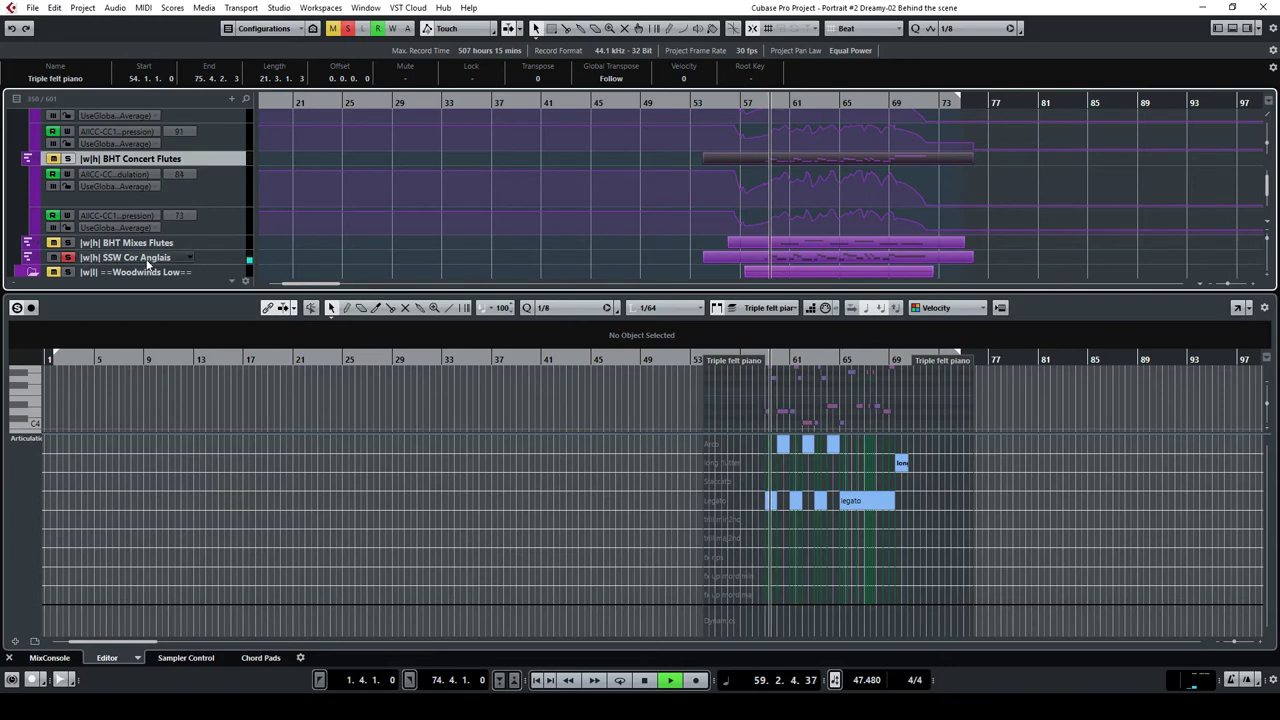
{"action": "left_click", "coordinate": [347, 28]}
{"action": "left_click", "coordinate": [68, 258]}
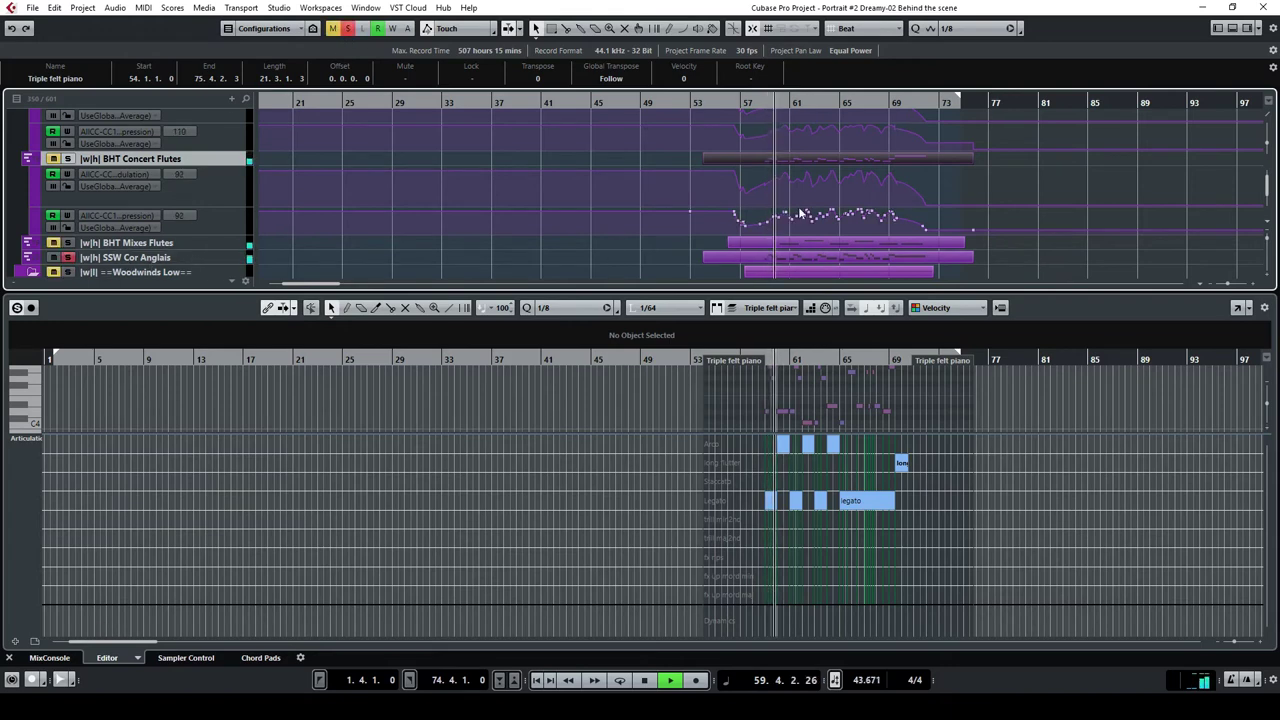
{"action": "left_click", "coordinate": [758, 102]}
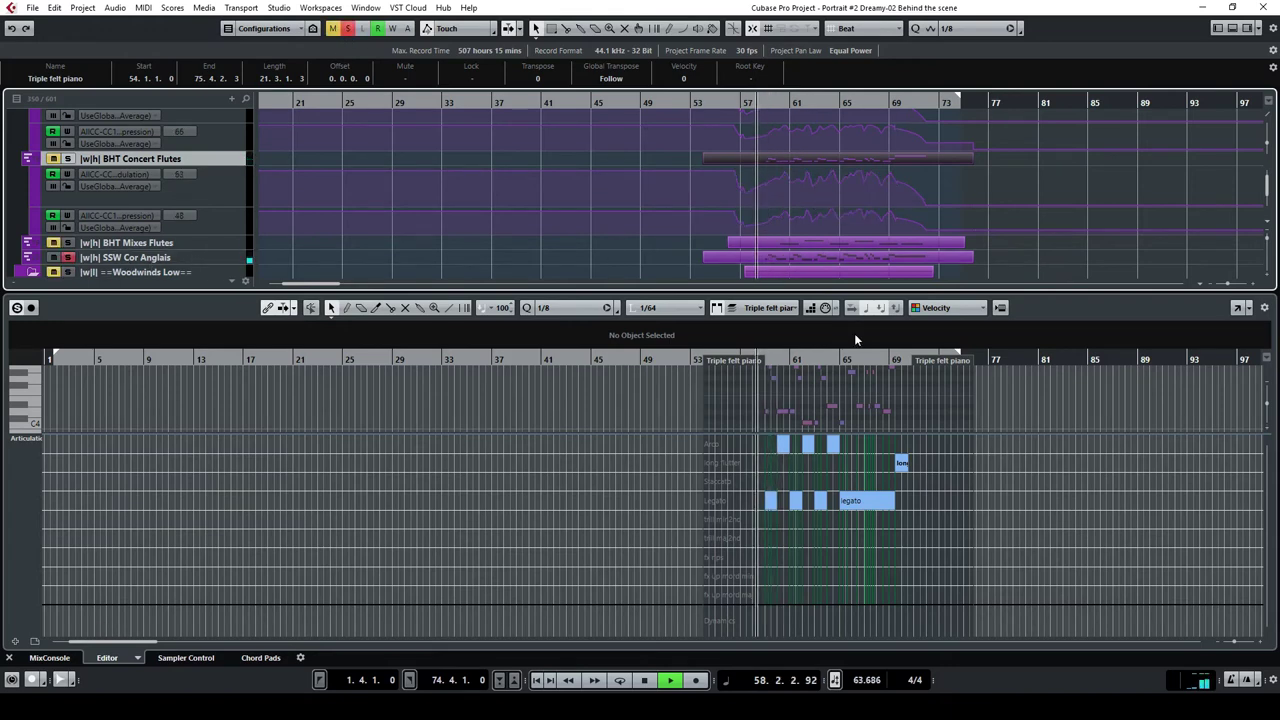
Display the SSW Cor Anglais part in the lower editor, show the track's used automation, and stop playback.
{"action": "left_click", "coordinate": [782, 259]}
{"action": "scroll", "coordinate": [805, 201], "scroll_direction": "down", "scroll_amount": 2}
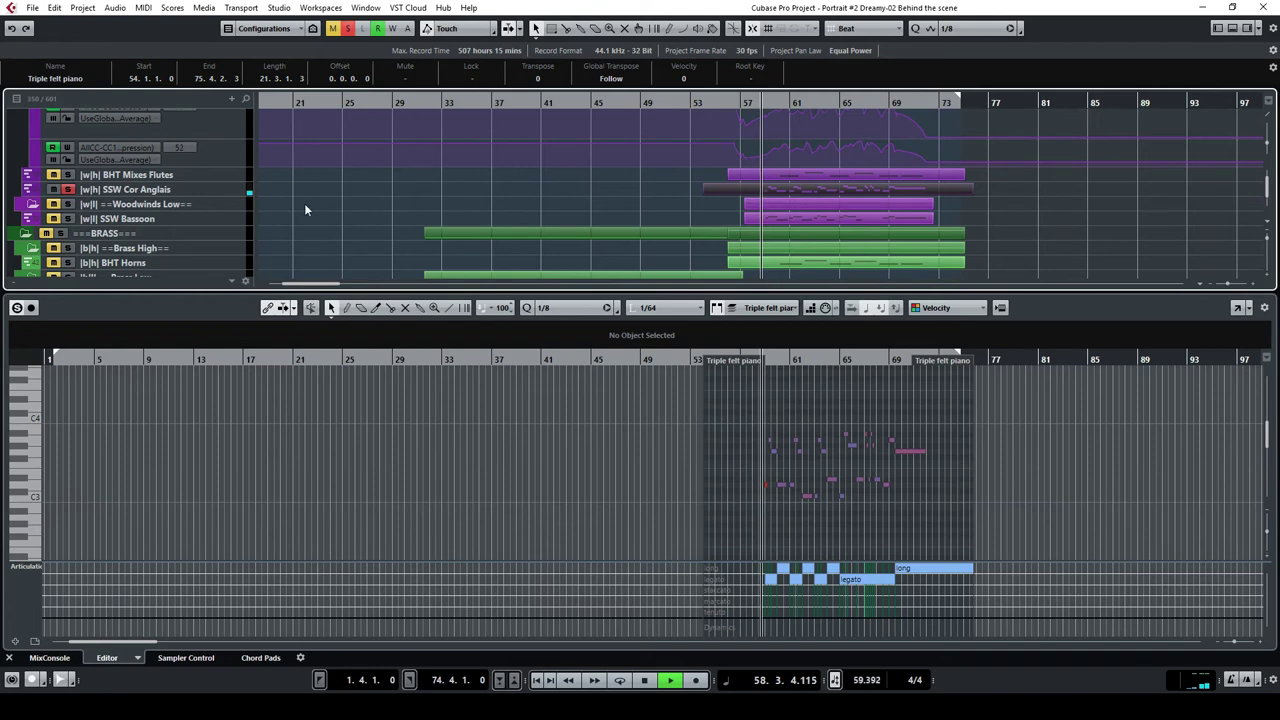
{"action": "right_click", "coordinate": [231, 187]}
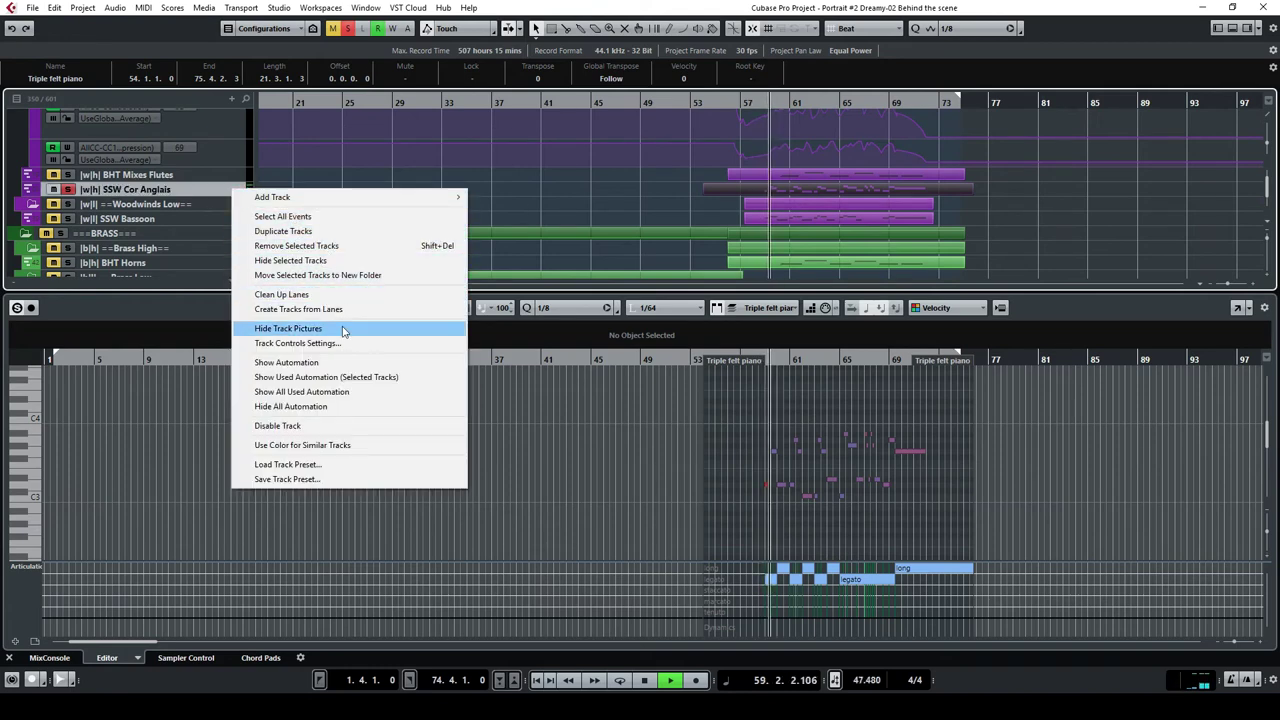
{"action": "left_click", "coordinate": [312, 377]}
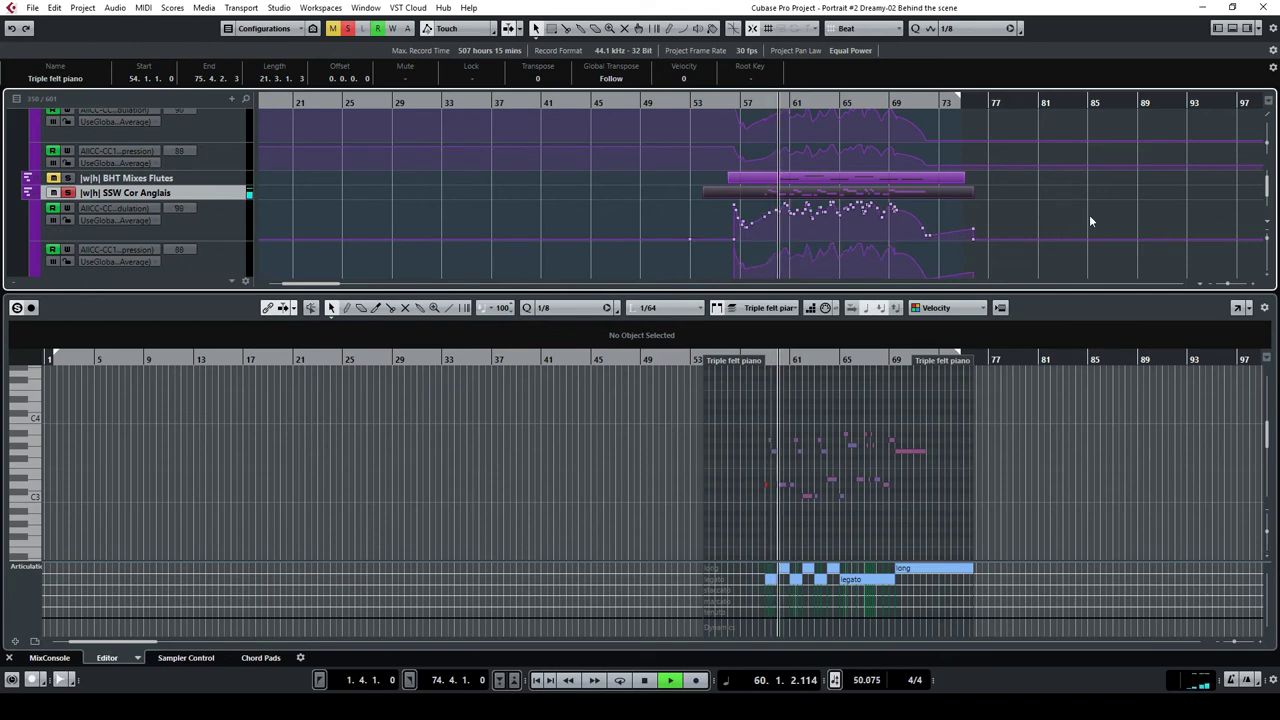
{"action": "left_click", "coordinate": [645, 680]}
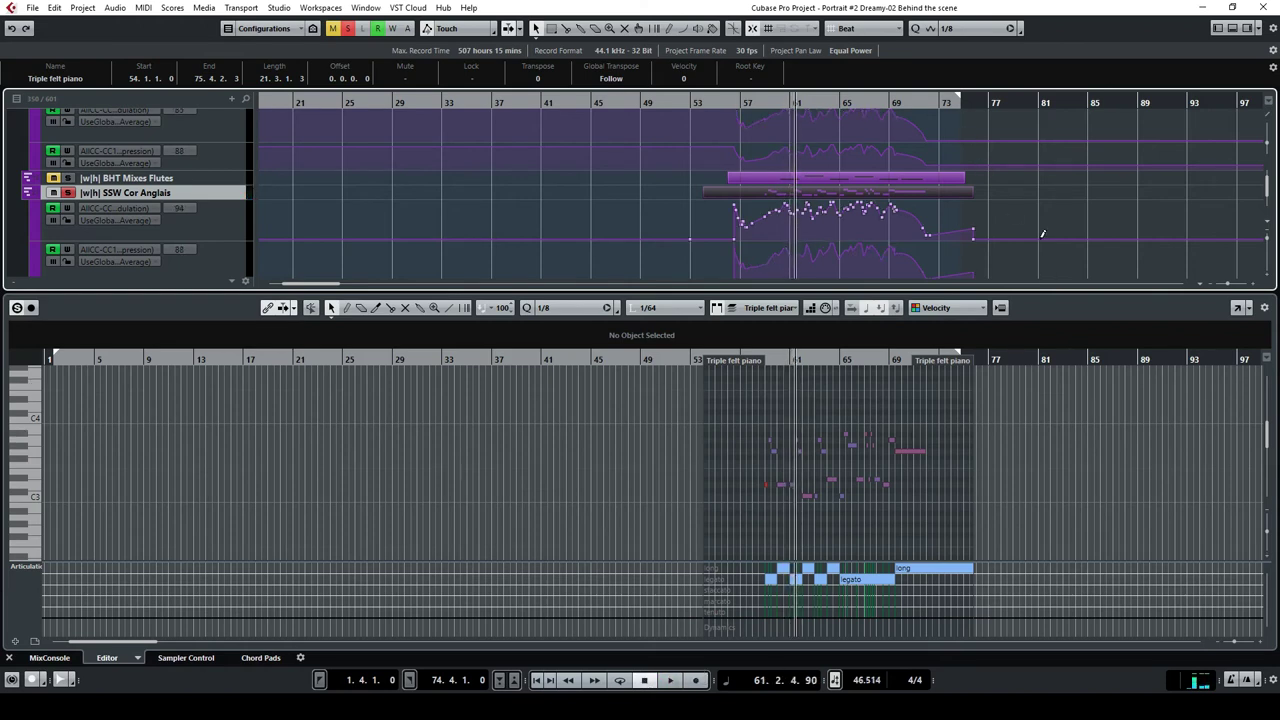
Clear the solo and select the SSW Flute, BHT Concert Flutes, SSW Cor Anglais and SSW Bassoon parts together.
{"action": "scroll", "coordinate": [1020, 230], "scroll_direction": "up", "scroll_amount": 3}
{"action": "left_click", "coordinate": [922, 196]}
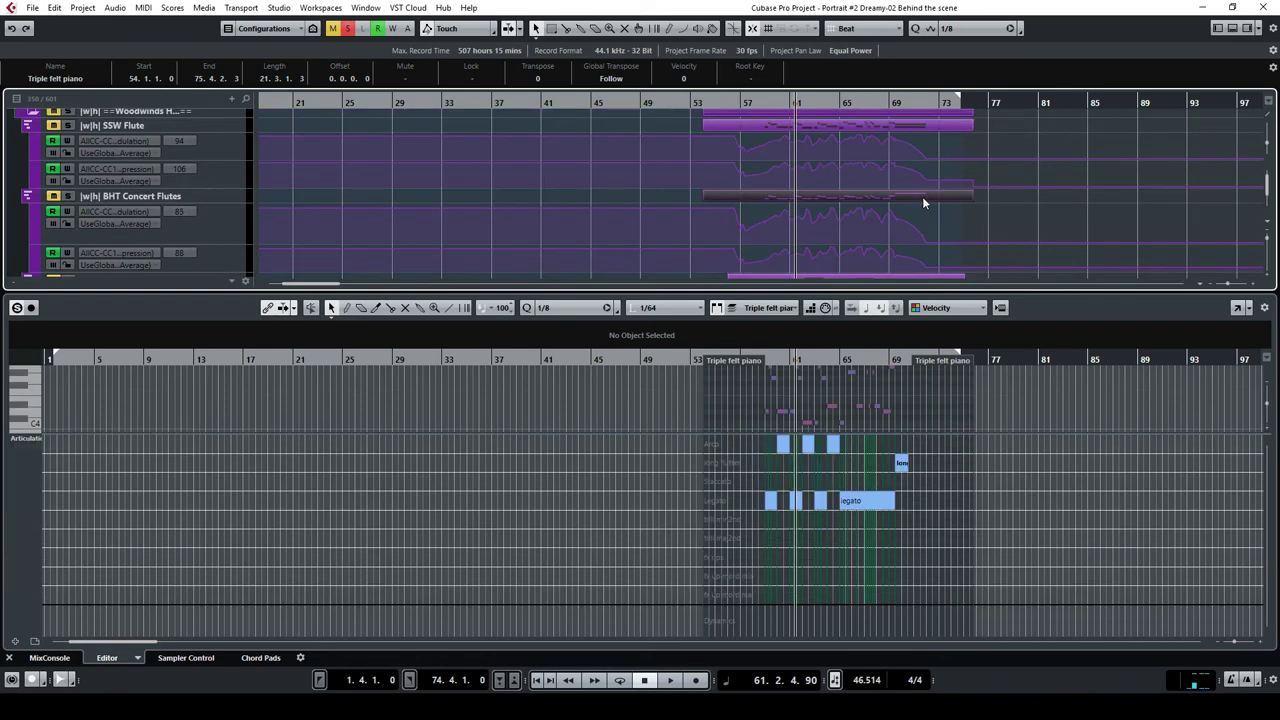
{"action": "scroll", "coordinate": [1008, 212], "scroll_direction": "up", "scroll_amount": 1}
{"action": "scroll", "coordinate": [965, 190], "scroll_direction": "down", "scroll_amount": 2}
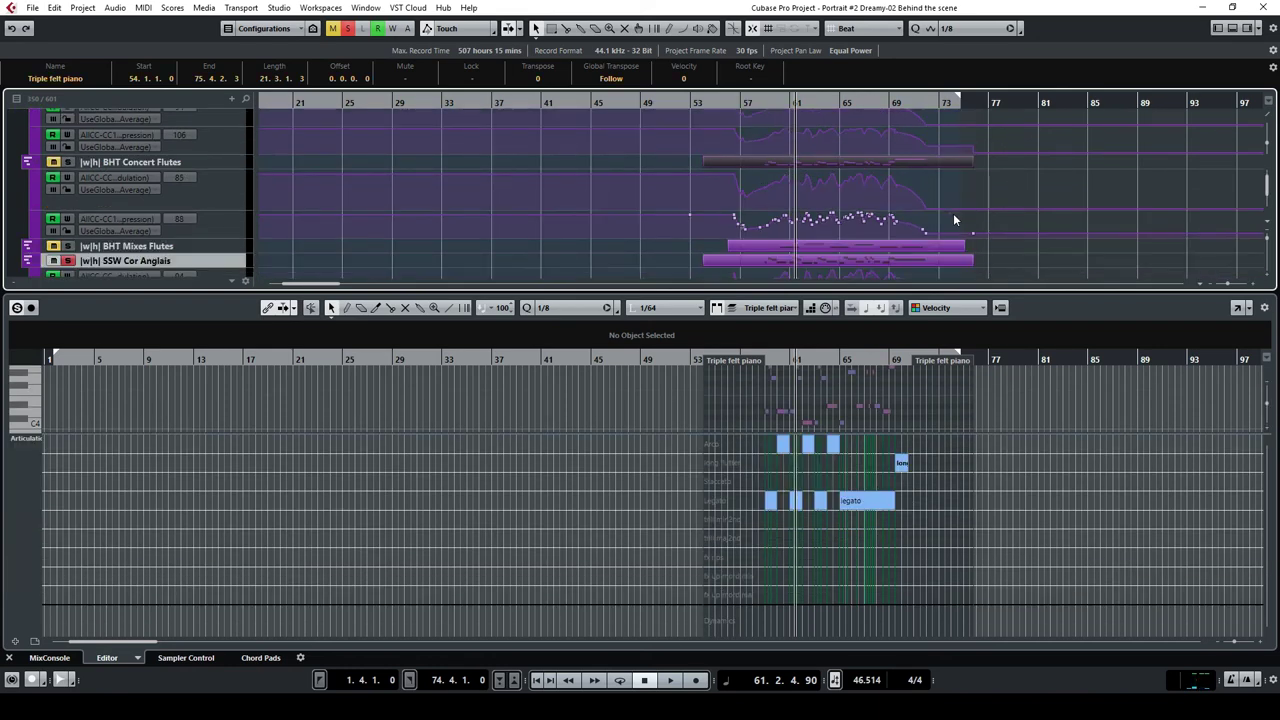
{"action": "key", "text": "space"}
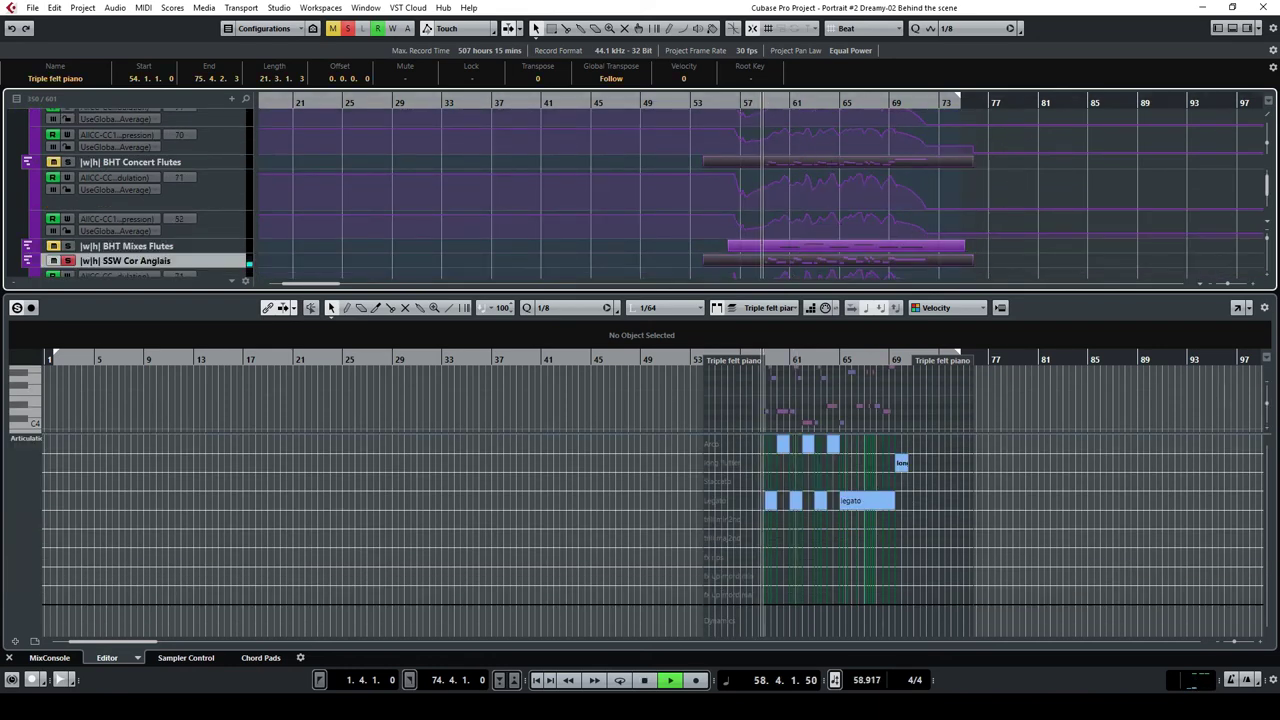
{"action": "scroll", "coordinate": [935, 204], "scroll_direction": "down", "scroll_amount": 4}
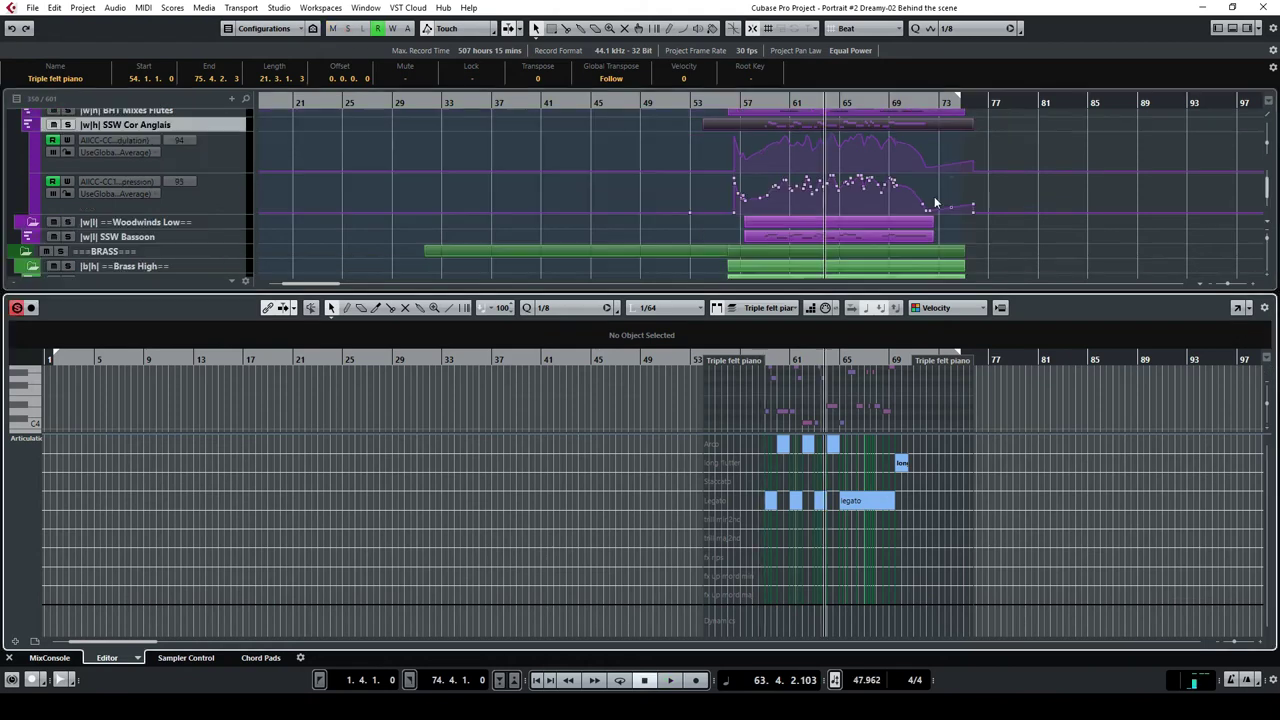
{"action": "left_click", "coordinate": [836, 240]}
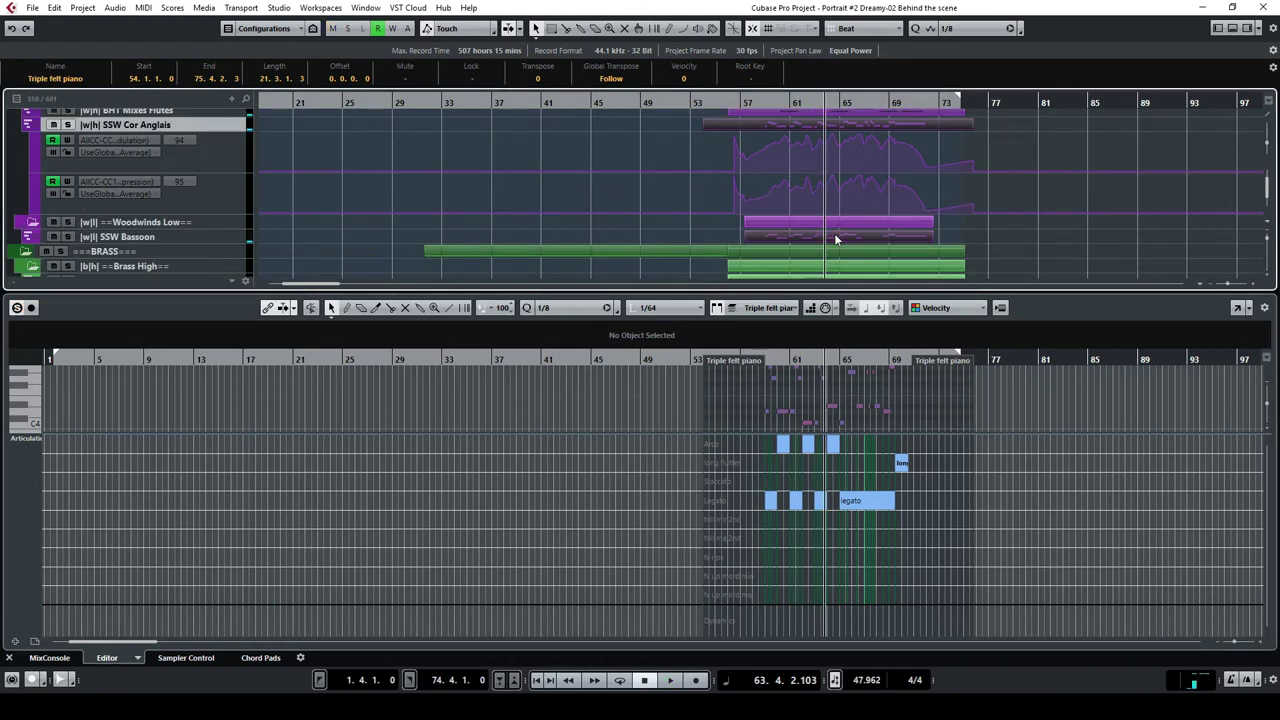
Open the selected woodwind parts in a separate Key Editor window and play them from bar 58.
{"action": "left_click", "coordinate": [751, 103]}
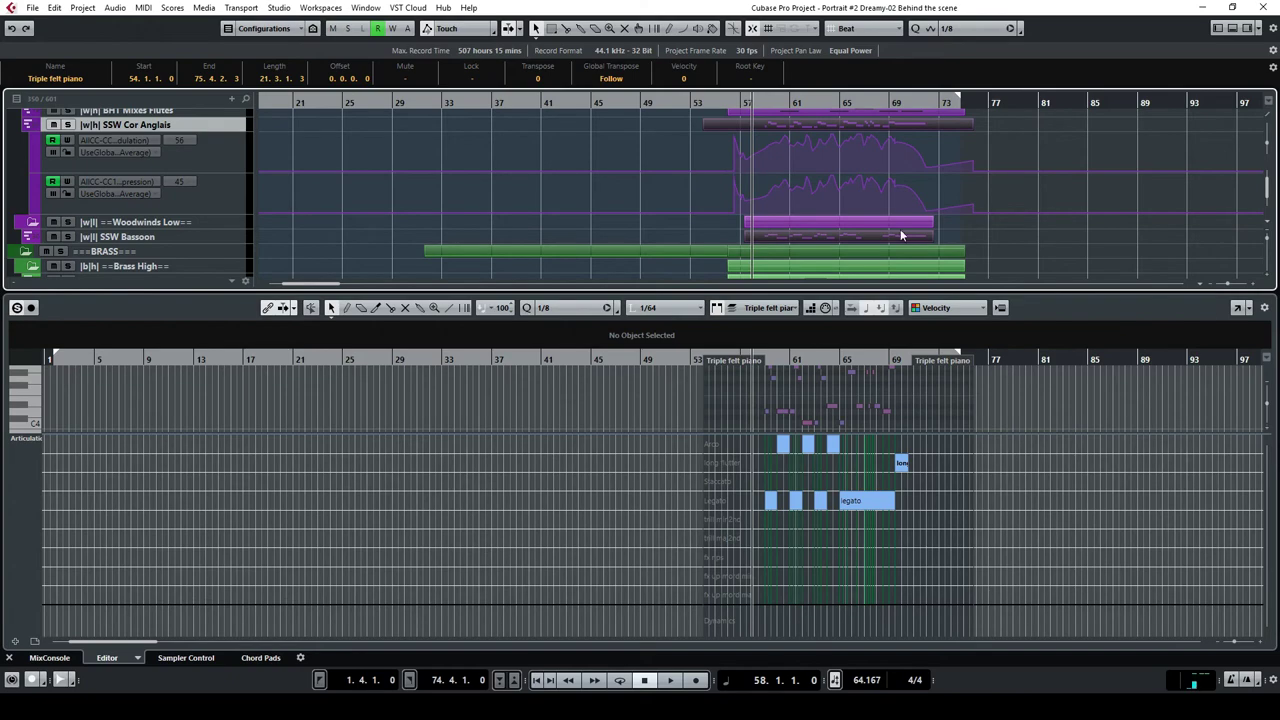
{"action": "left_click", "coordinate": [1237, 307]}
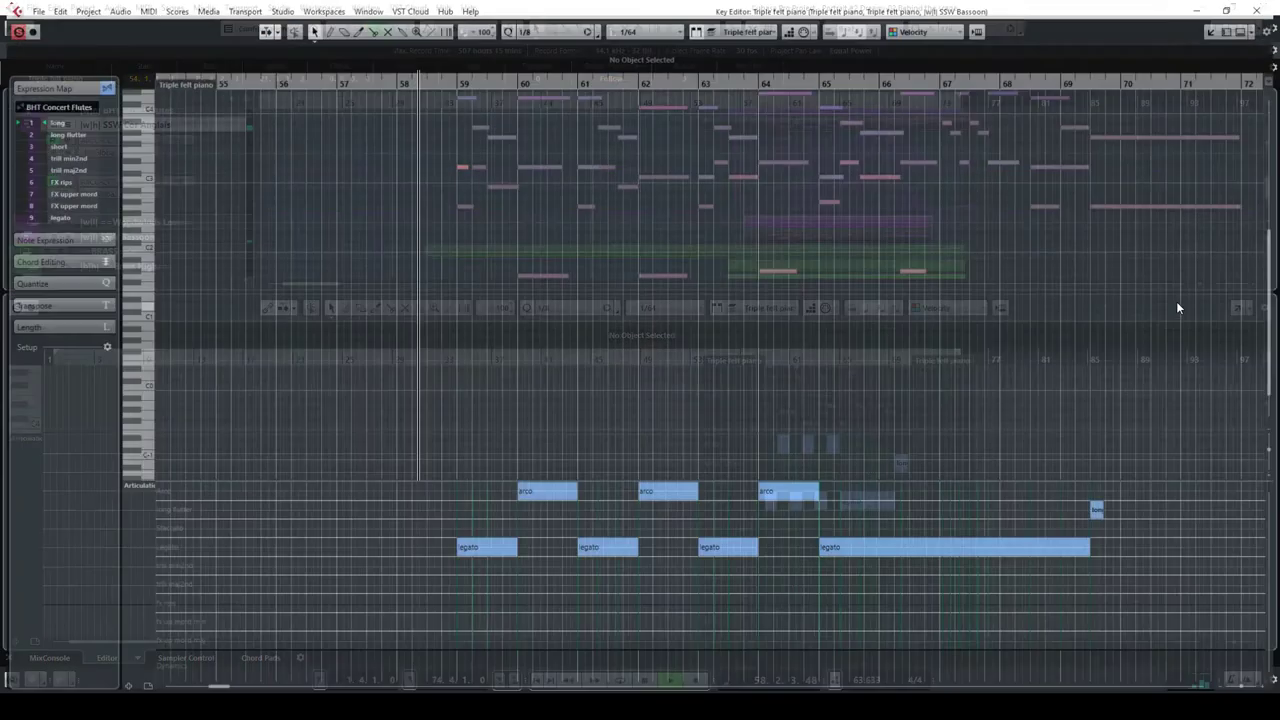
{"action": "scroll", "coordinate": [703, 300], "scroll_direction": "up", "scroll_amount": 3}
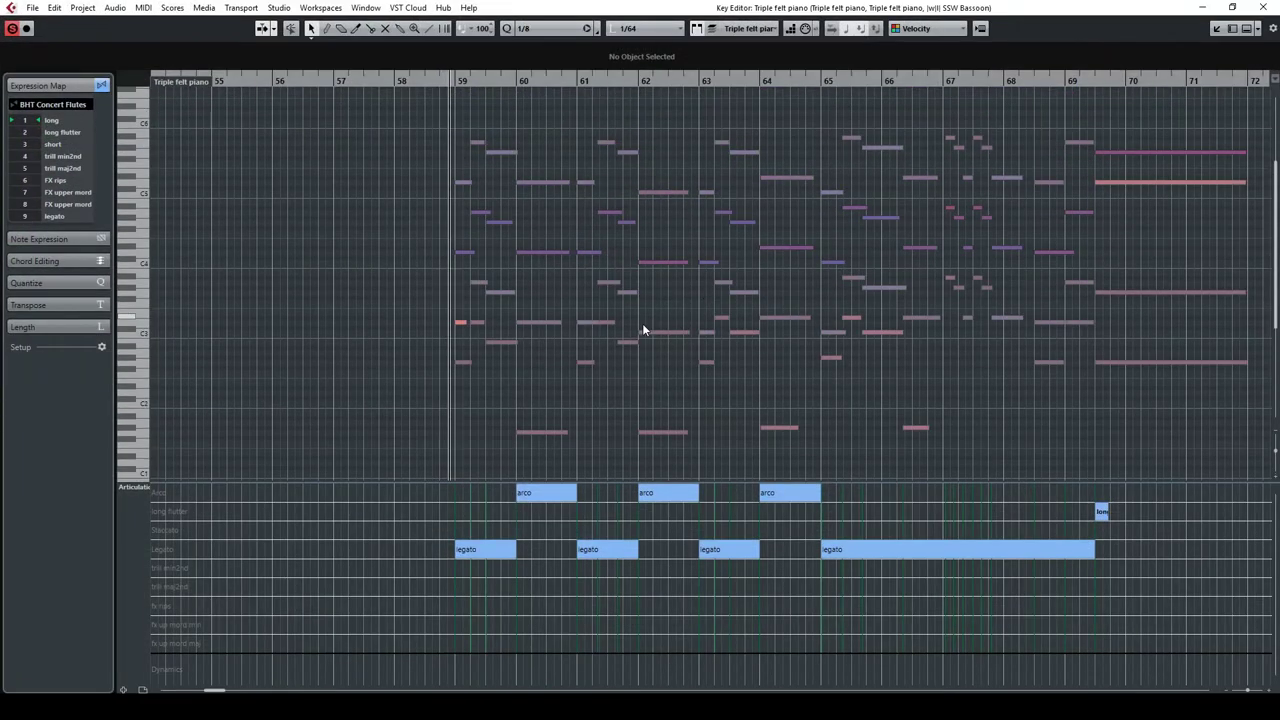
Examine the articulations of the bassoon, cor anglais, concert flutes and flute by activating a note of each part, ending on the bassoon.
{"action": "left_click", "coordinate": [458, 362]}
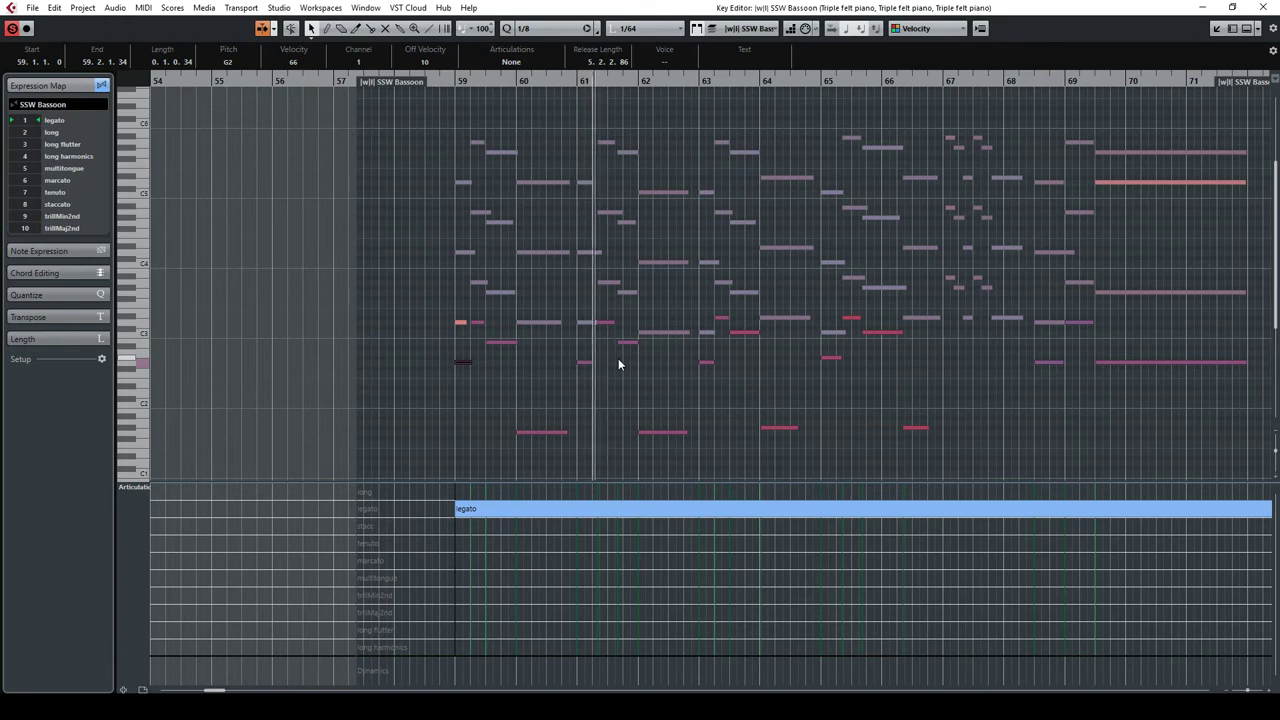
{"action": "left_click", "coordinate": [546, 321]}
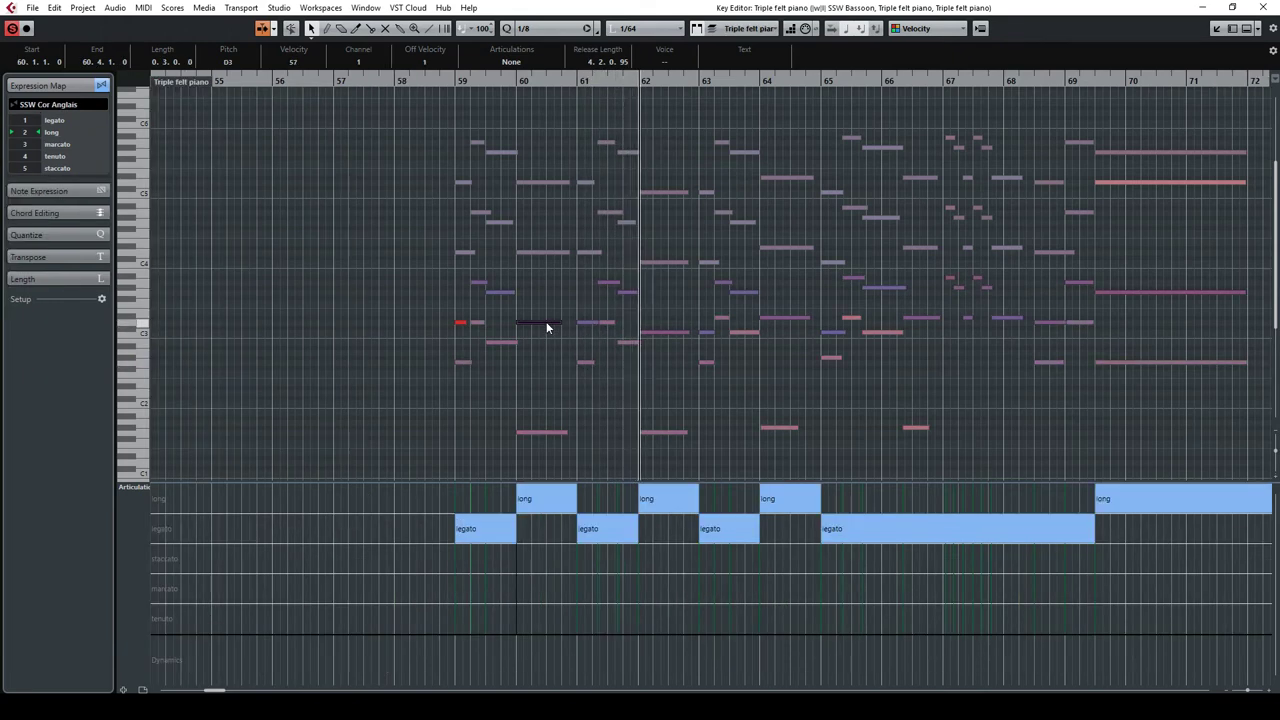
{"action": "left_click", "coordinate": [556, 252]}
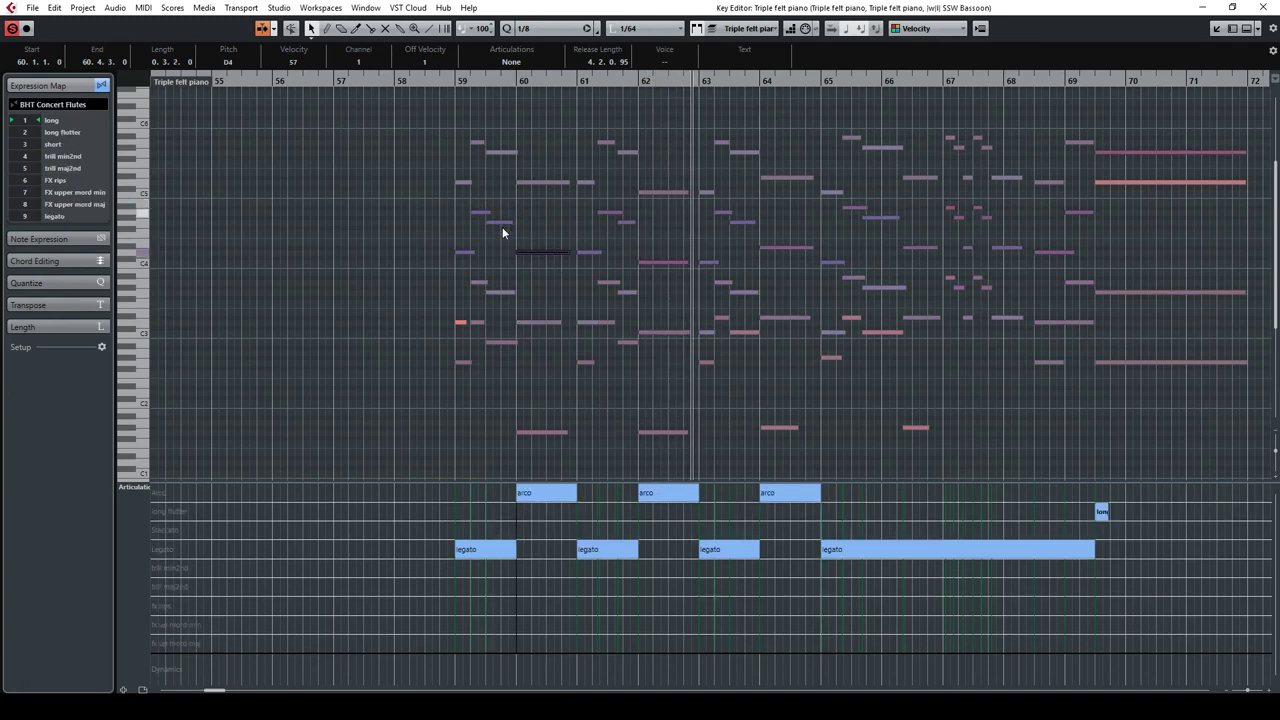
{"action": "left_click", "coordinate": [537, 182]}
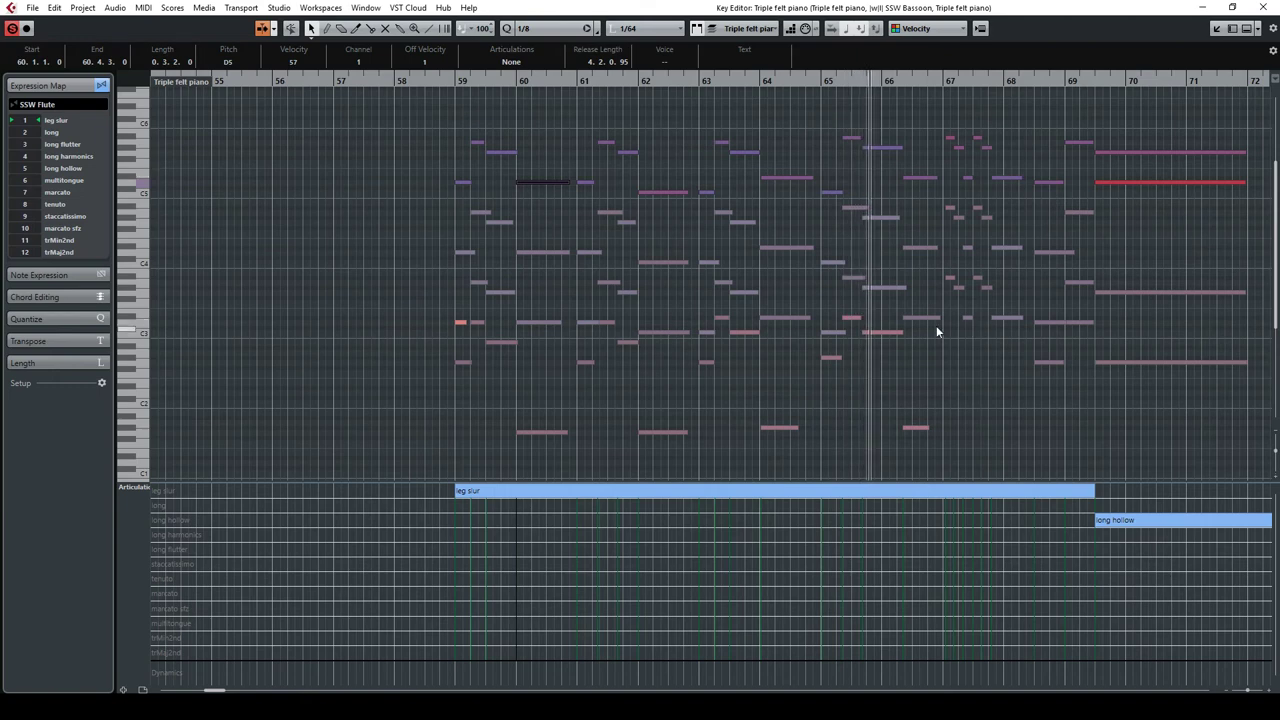
{"action": "left_click", "coordinate": [887, 331]}
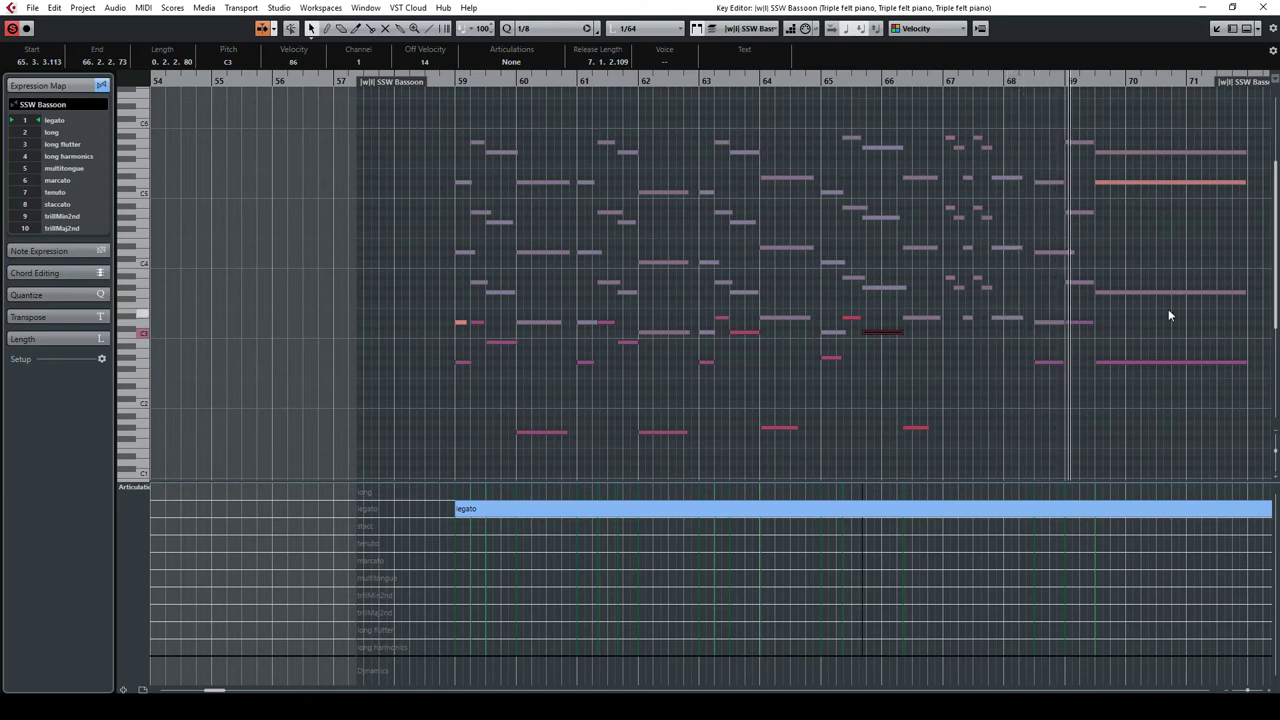
{"action": "scroll", "coordinate": [1168, 315], "scroll_direction": "up", "scroll_amount": 2}
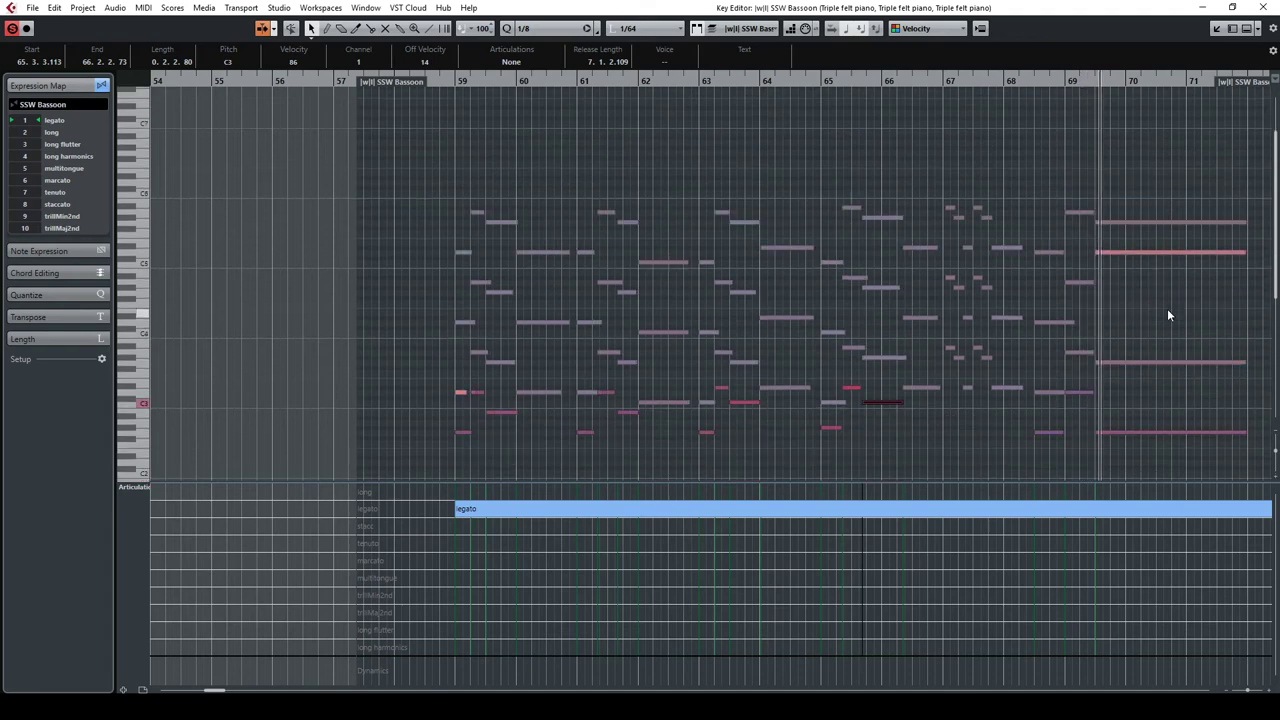
Examine the articulation of the concert flutes' long closing note at bar 69, and close the Key Editor window.
{"action": "scroll", "coordinate": [1116, 300], "scroll_direction": "down", "scroll_amount": 4}
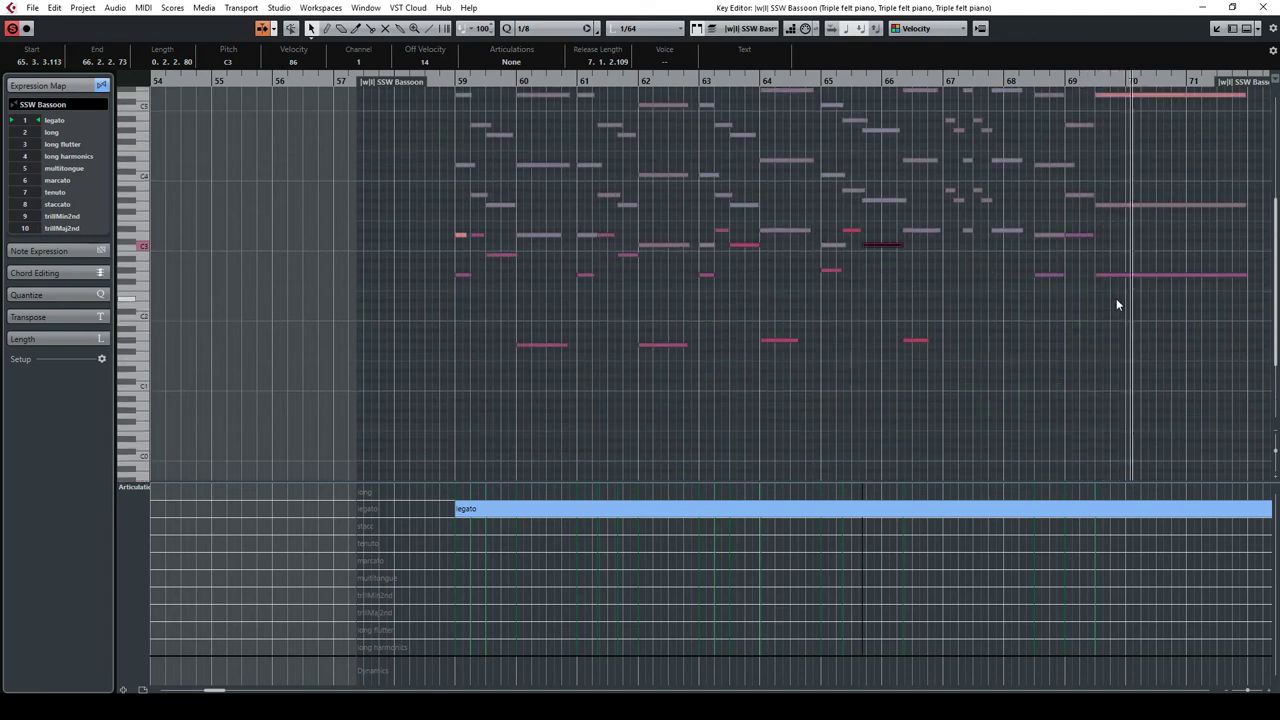
{"action": "scroll", "coordinate": [1116, 304], "scroll_direction": "up", "scroll_amount": 2}
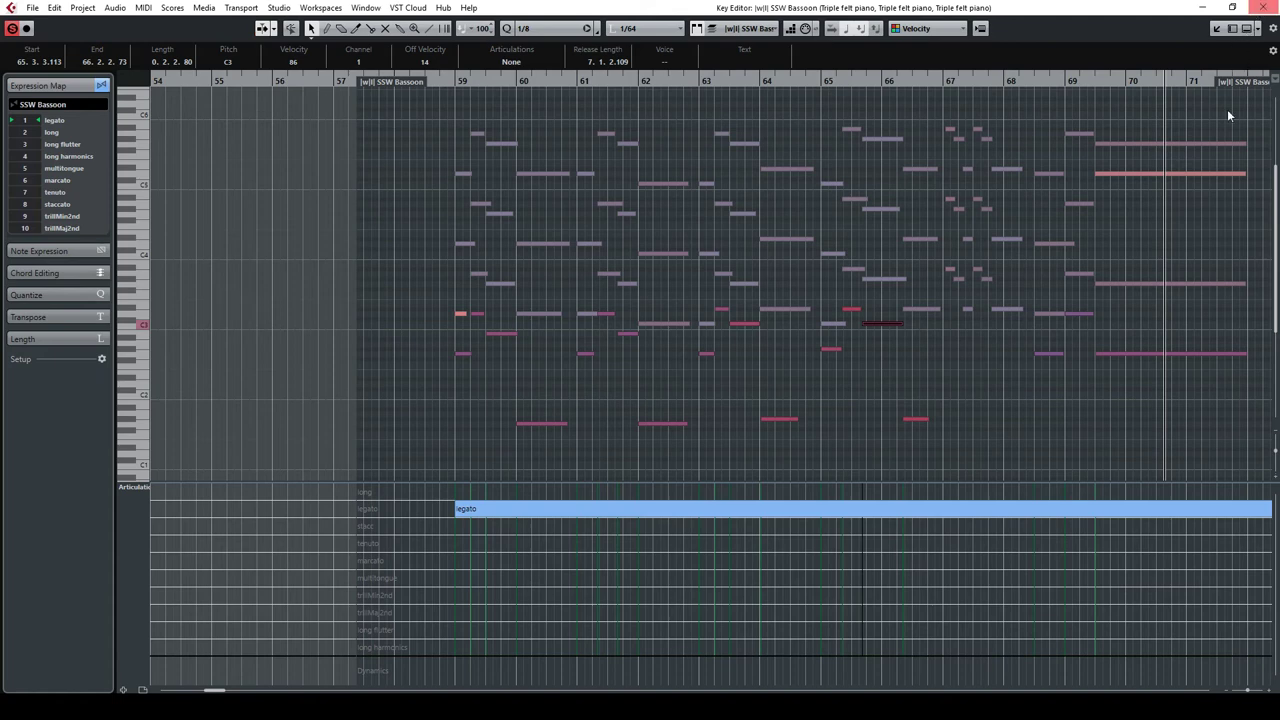
{"action": "left_click", "coordinate": [1172, 144]}
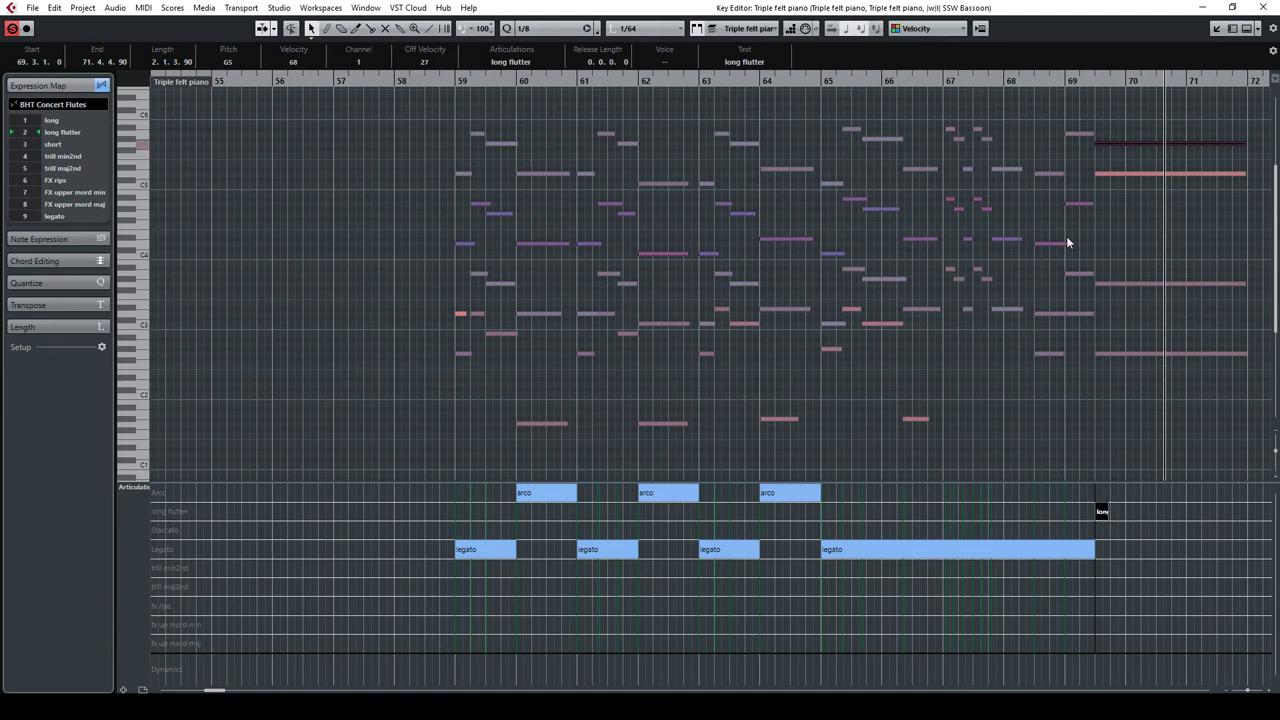
{"action": "left_click", "coordinate": [1263, 8]}
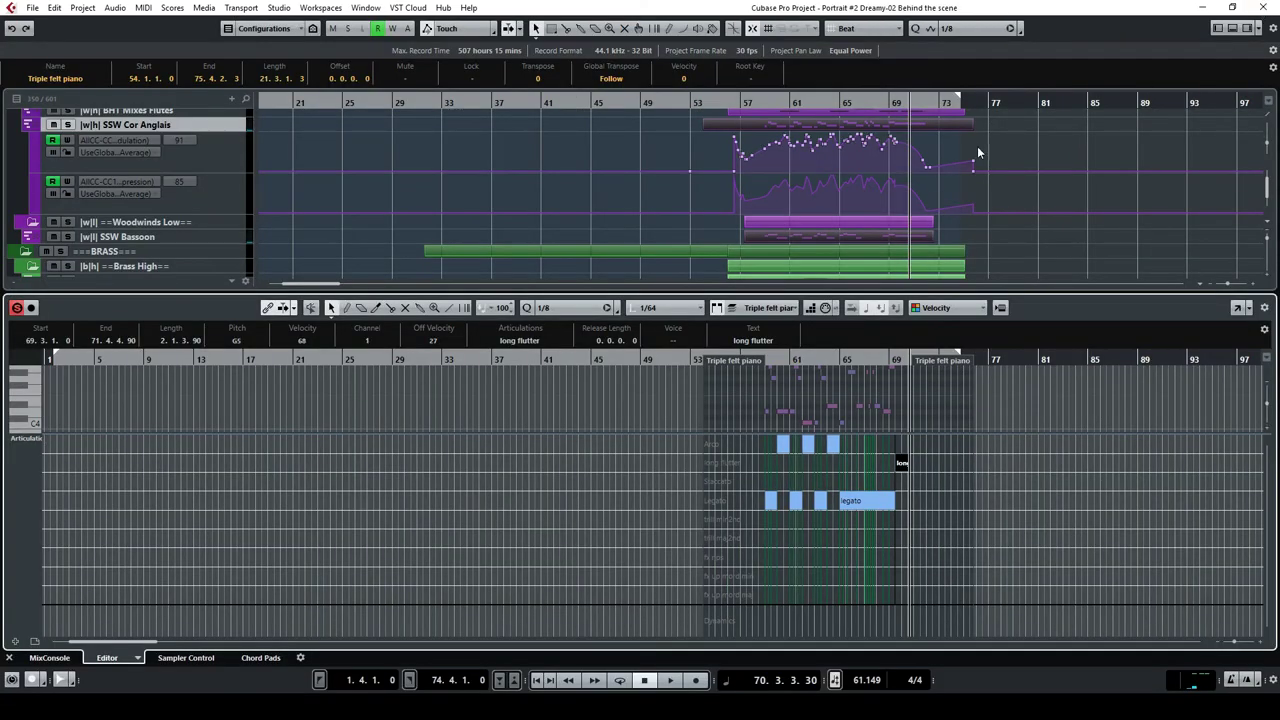
Enlarge the track area, solo the BHT Mixes Flutes track and play it from bar 59.
{"action": "scroll", "coordinate": [999, 232], "scroll_direction": "up", "scroll_amount": 1}
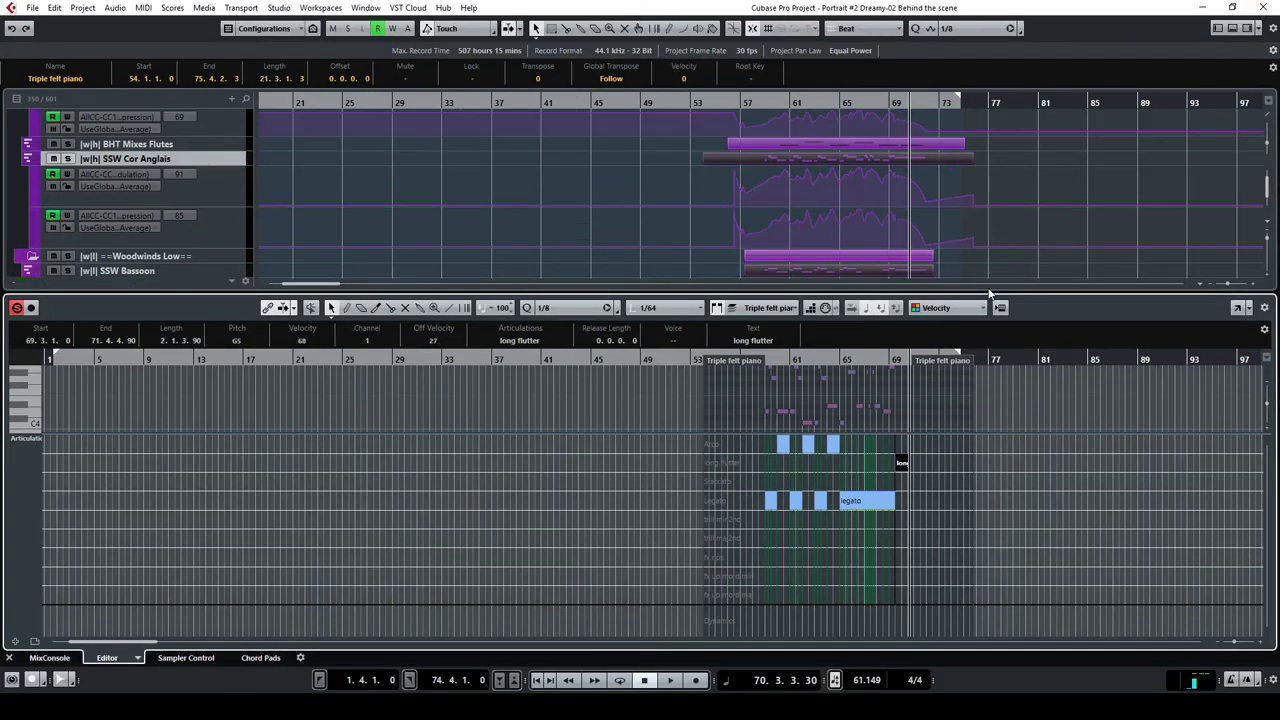
{"action": "left_click_drag", "start_coordinate": [988, 290], "coordinate": [988, 358]}
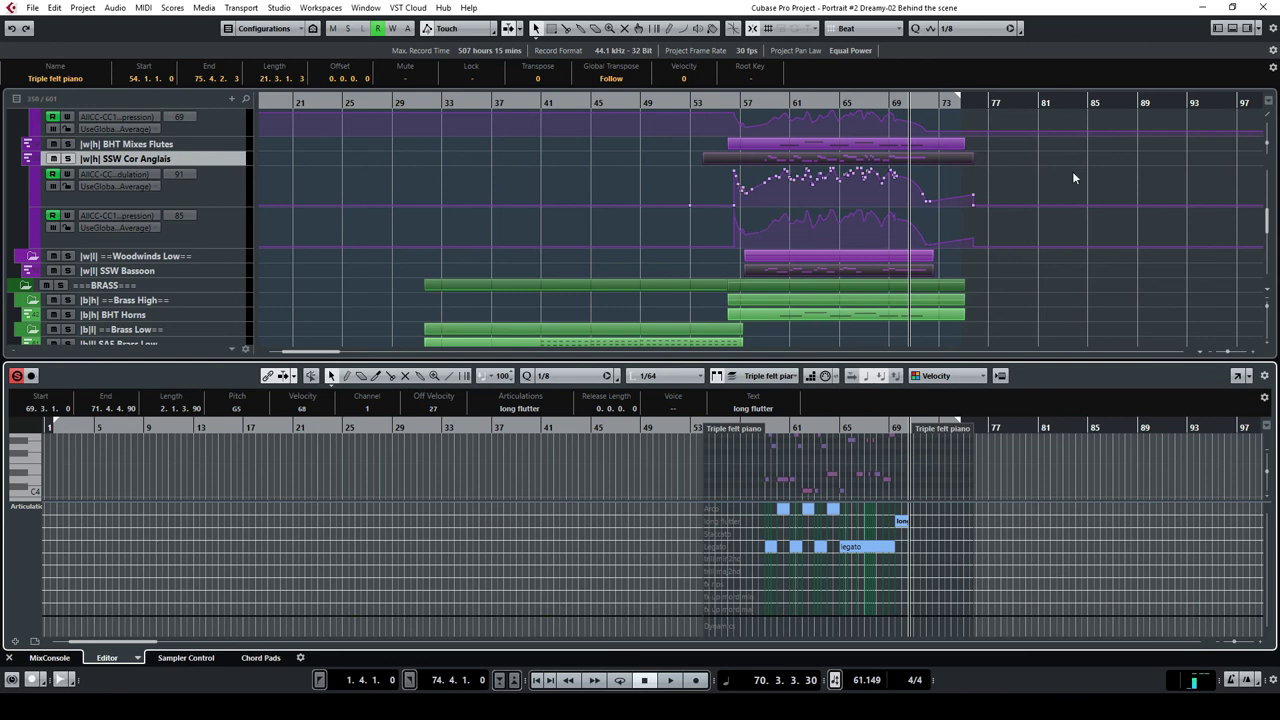
{"action": "scroll", "coordinate": [1073, 182], "scroll_direction": "up", "scroll_amount": 5}
{"action": "scroll", "coordinate": [1028, 206], "scroll_direction": "down", "scroll_amount": 1}
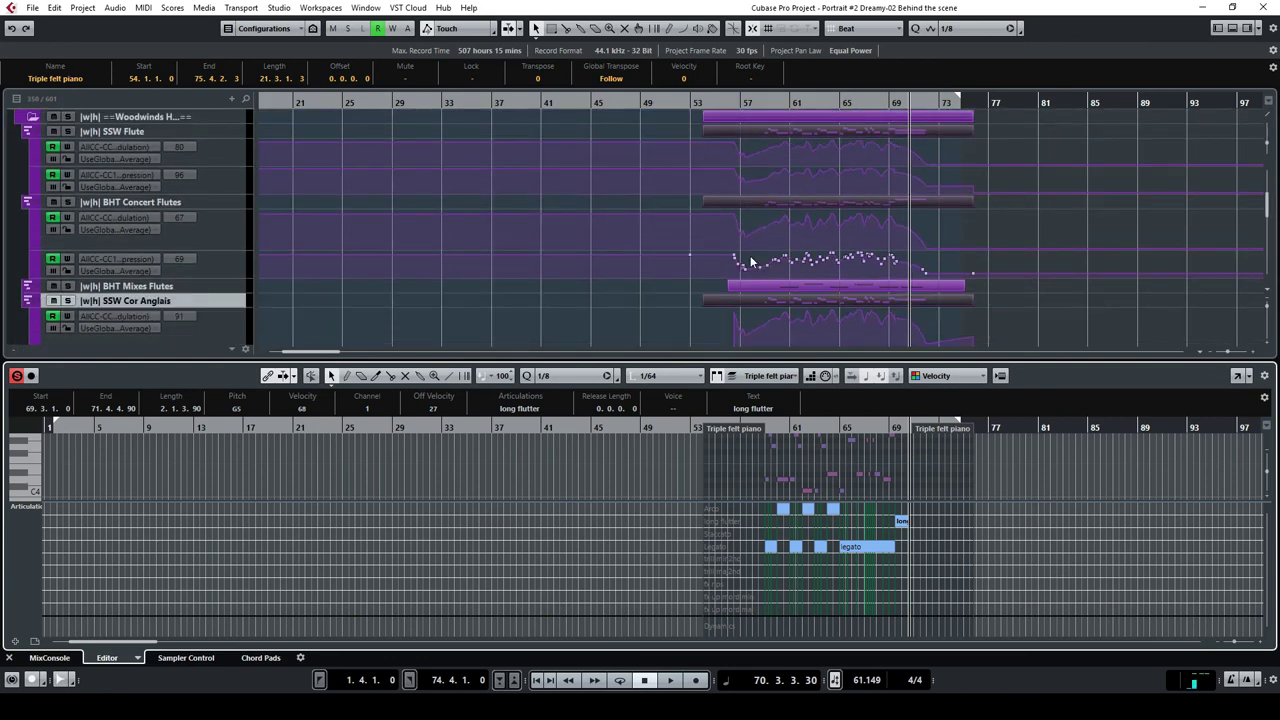
{"action": "left_click", "coordinate": [220, 288]}
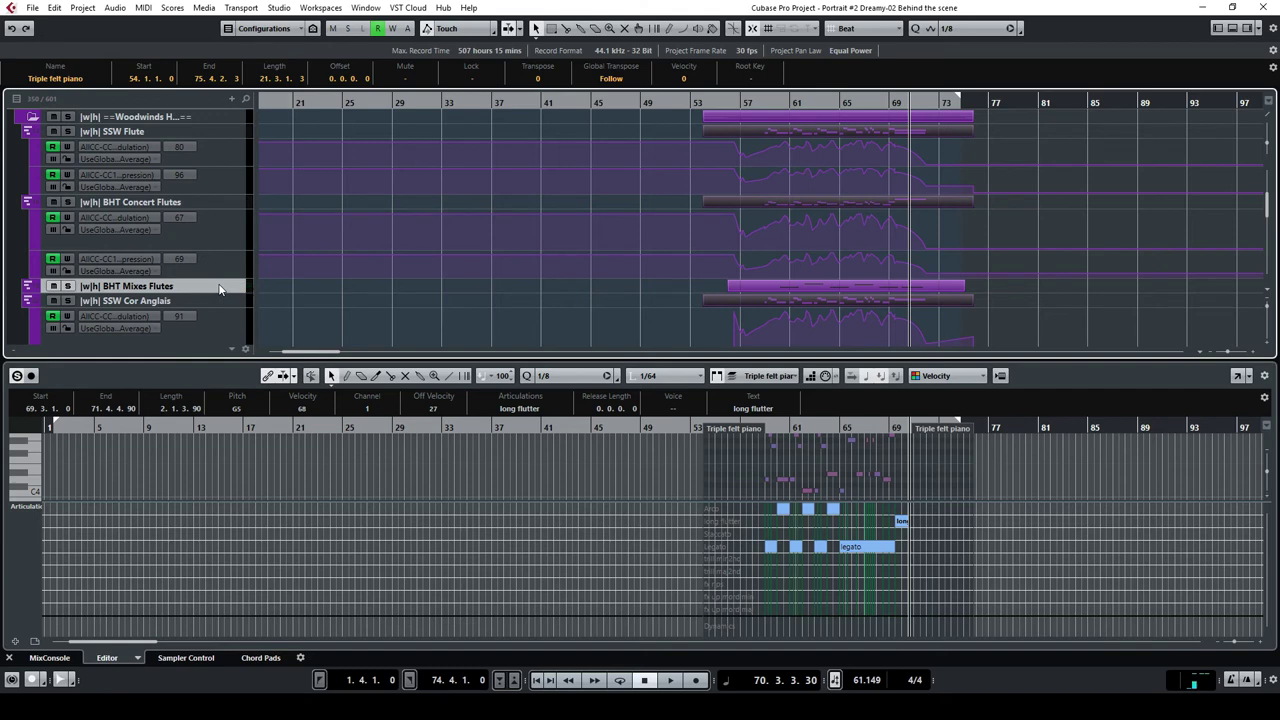
{"action": "left_click", "coordinate": [775, 103]}
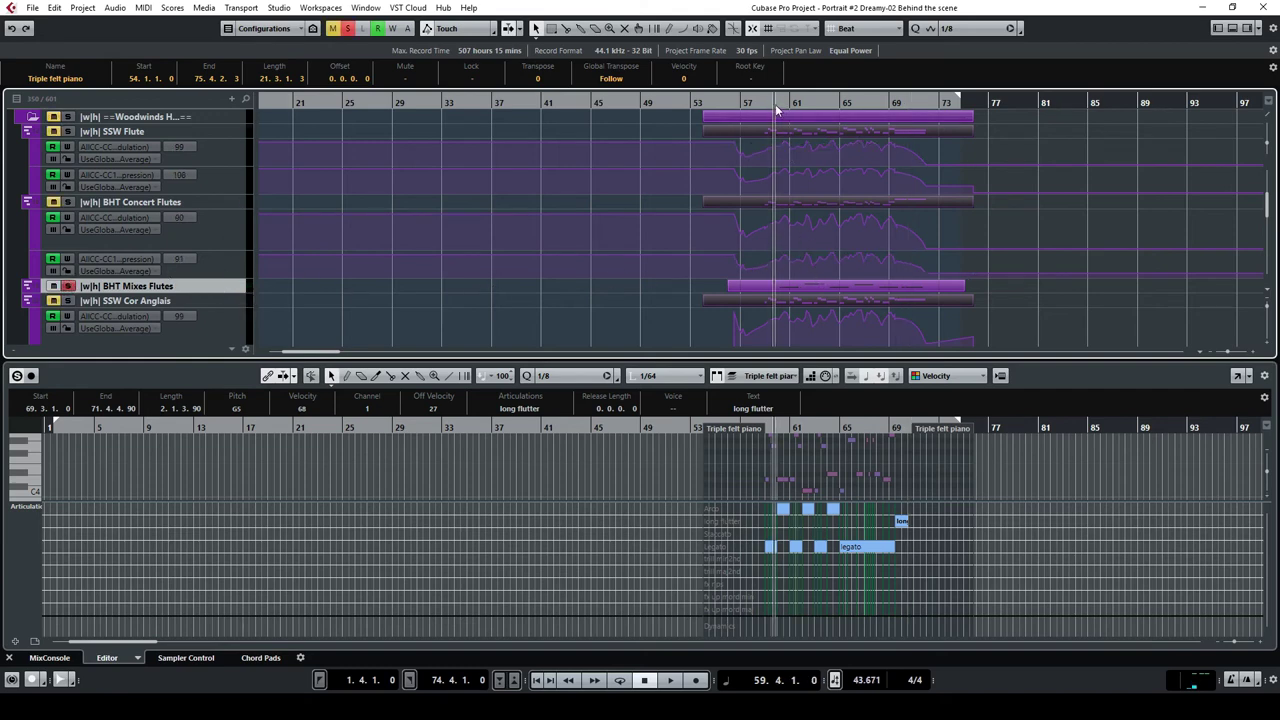
Display the BHT Mixes Flutes part in the lower editor with its articulations lane.
{"action": "left_click", "coordinate": [878, 286]}
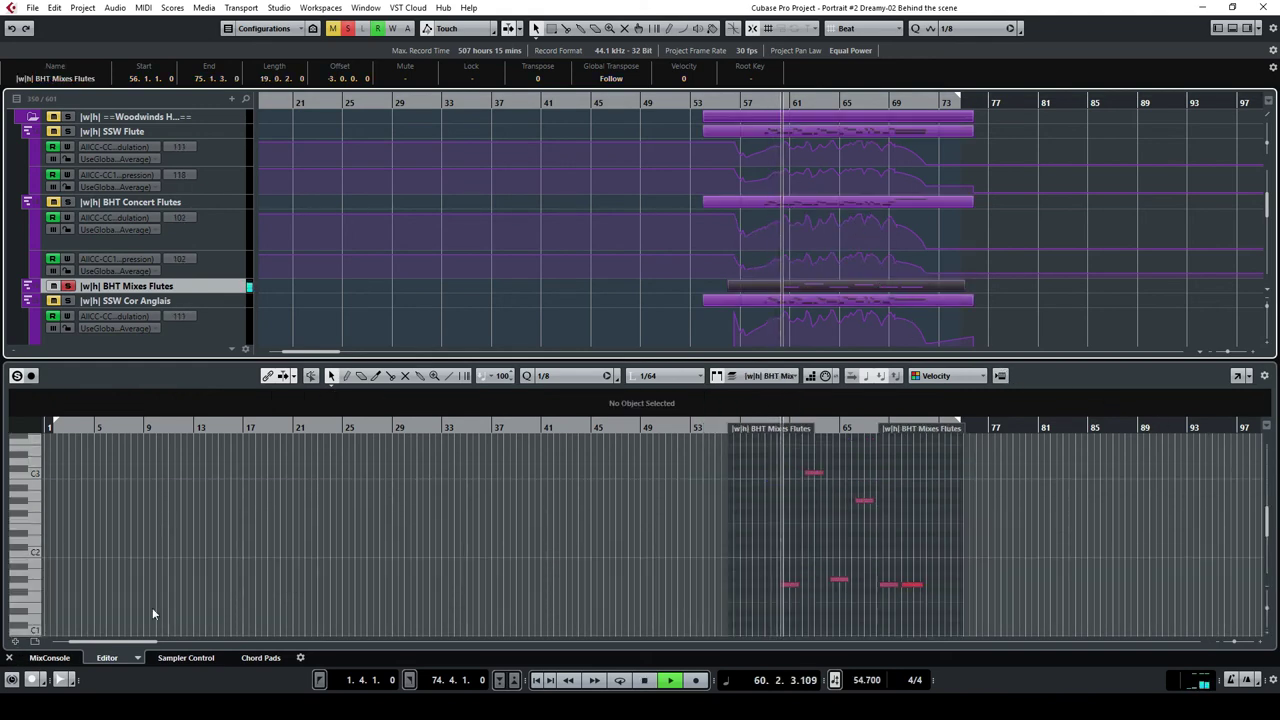
{"action": "left_click", "coordinate": [16, 642]}
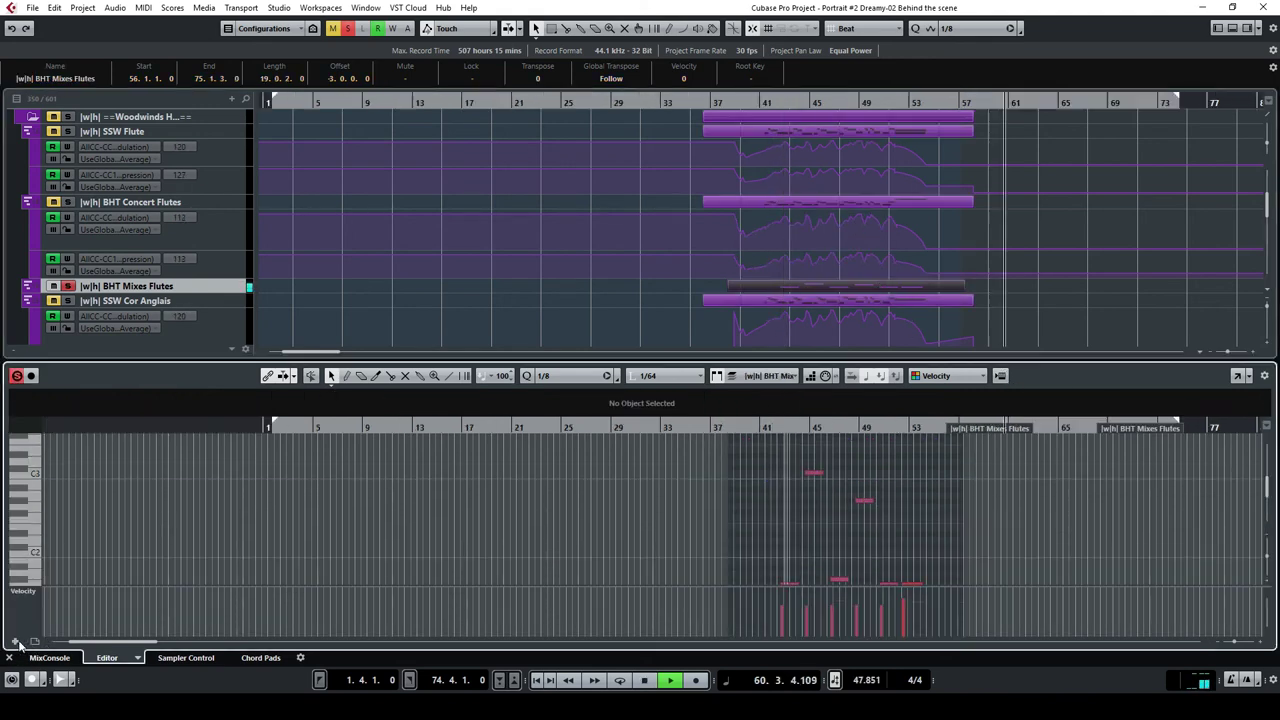
{"action": "left_click", "coordinate": [37, 590]}
{"action": "left_click", "coordinate": [60, 275]}
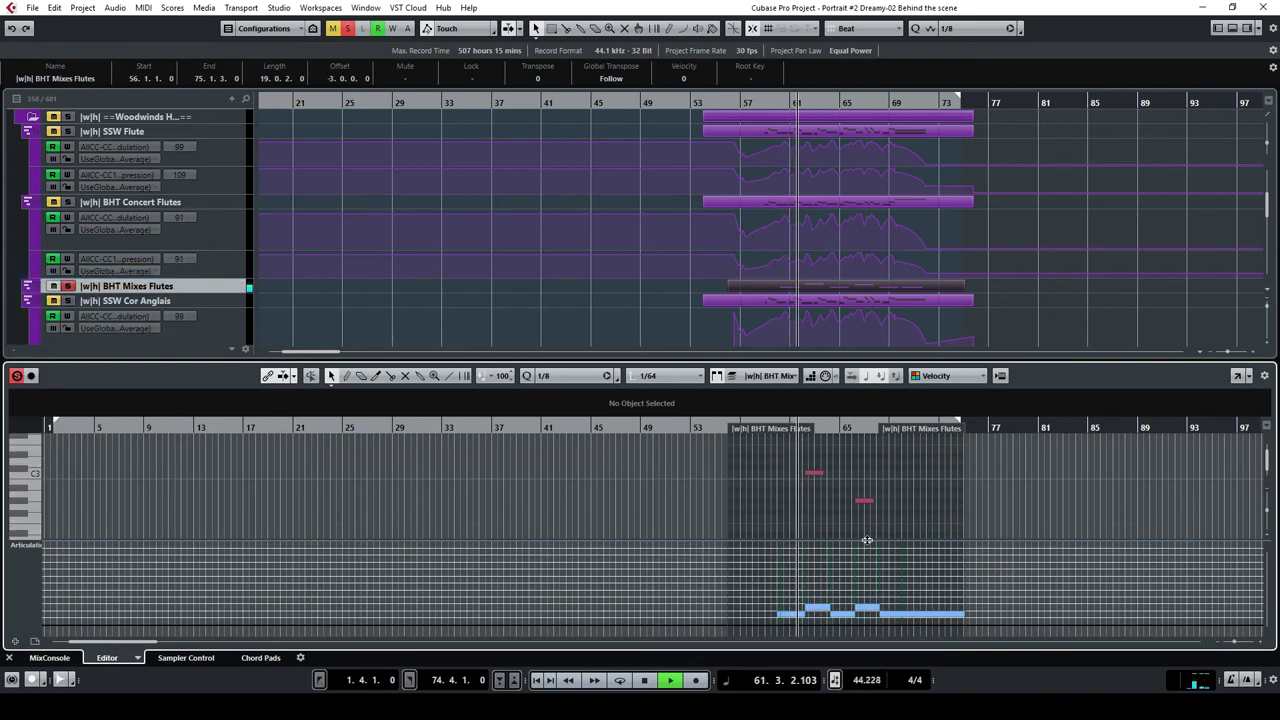
Resize the lower editor and its articulations lane to examine the BHT Mixes Flutes' notes and major and minor chord articulations.
{"action": "left_click_drag", "start_coordinate": [862, 538], "coordinate": [872, 500]}
{"action": "left_click_drag", "start_coordinate": [923, 360], "coordinate": [937, 187]}
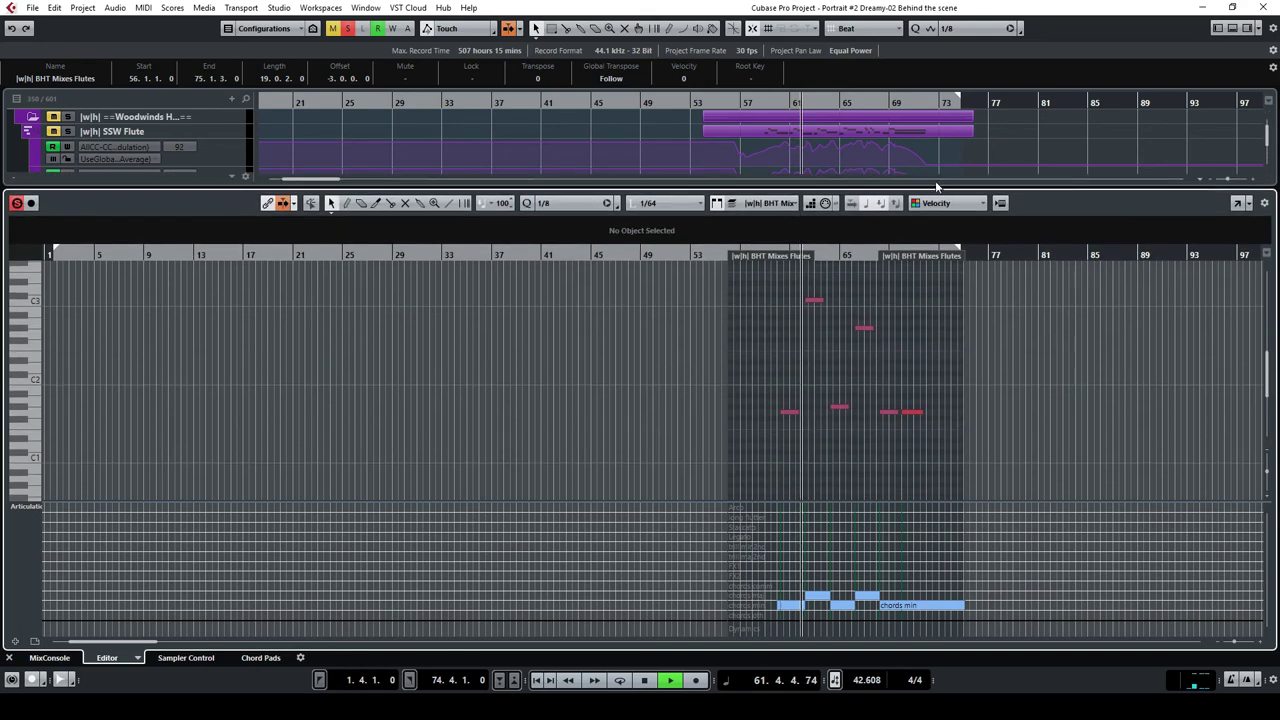
{"action": "left_click_drag", "start_coordinate": [891, 500], "coordinate": [902, 361]}
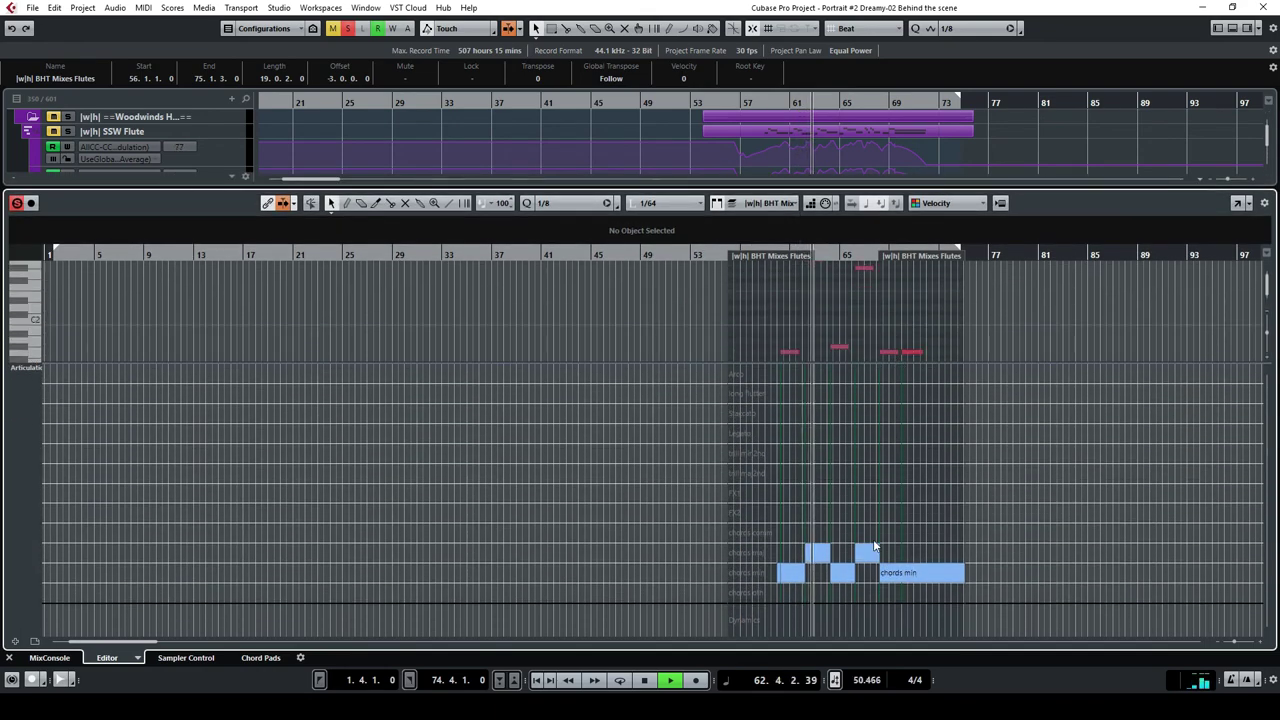
{"action": "scroll", "coordinate": [890, 330], "scroll_direction": "up", "scroll_amount": 1}
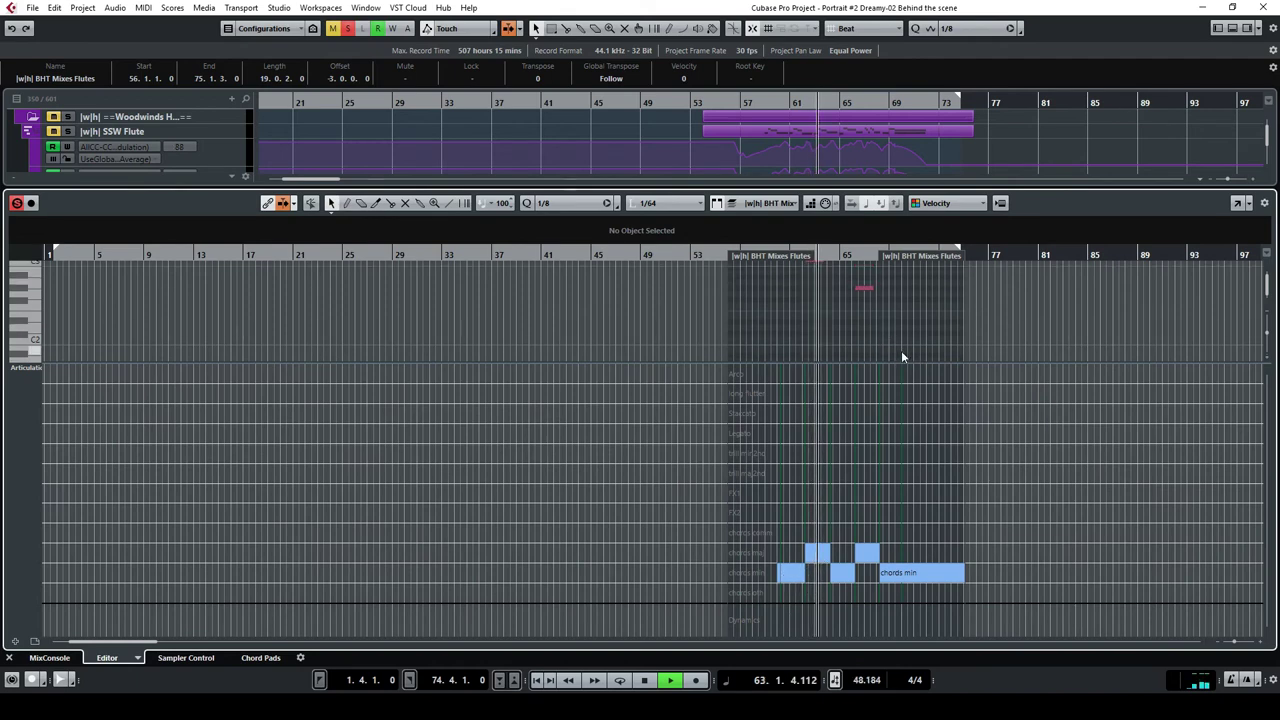
{"action": "left_click_drag", "start_coordinate": [901, 361], "coordinate": [906, 457]}
{"action": "scroll", "coordinate": [874, 404], "scroll_direction": "up", "scroll_amount": 4}
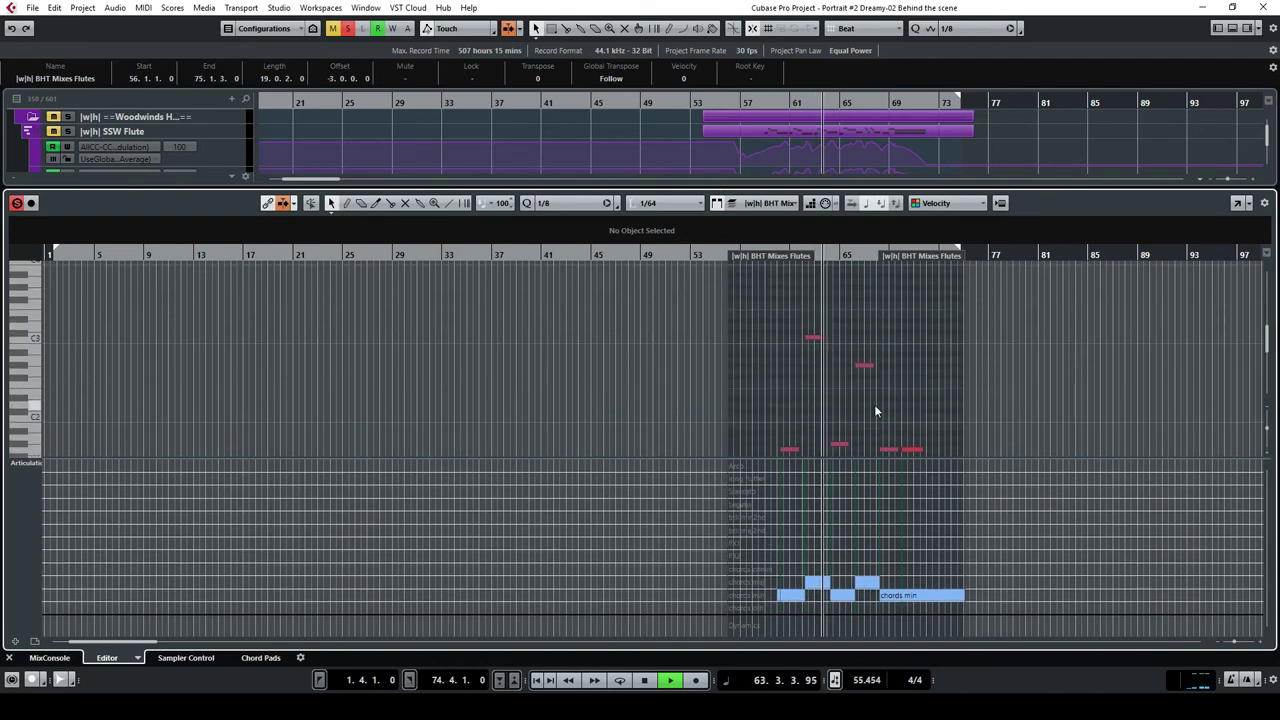
{"action": "scroll", "coordinate": [920, 411], "scroll_direction": "down", "scroll_amount": 2}
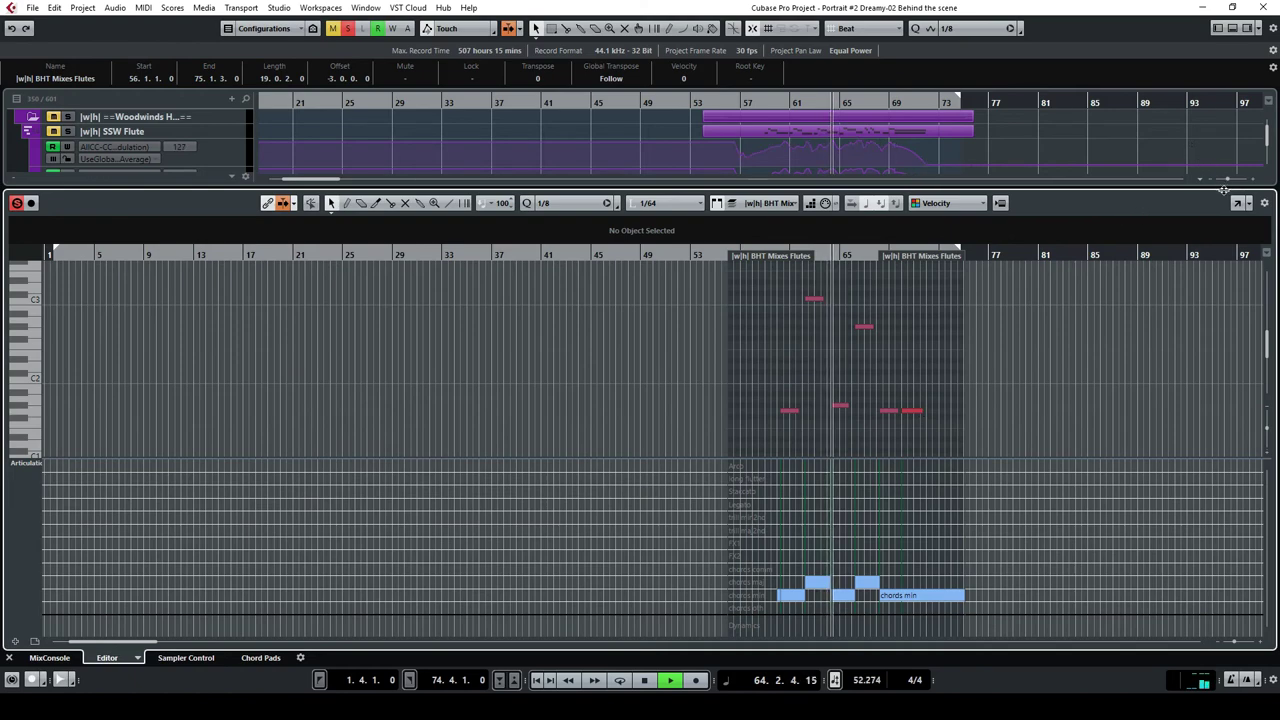
Shrink the lower editor to bring back the woodwind and brass tracks, and stop playback.
{"action": "left_click_drag", "start_coordinate": [1234, 187], "coordinate": [1234, 424]}
{"action": "scroll", "coordinate": [1021, 280], "scroll_direction": "down", "scroll_amount": 4}
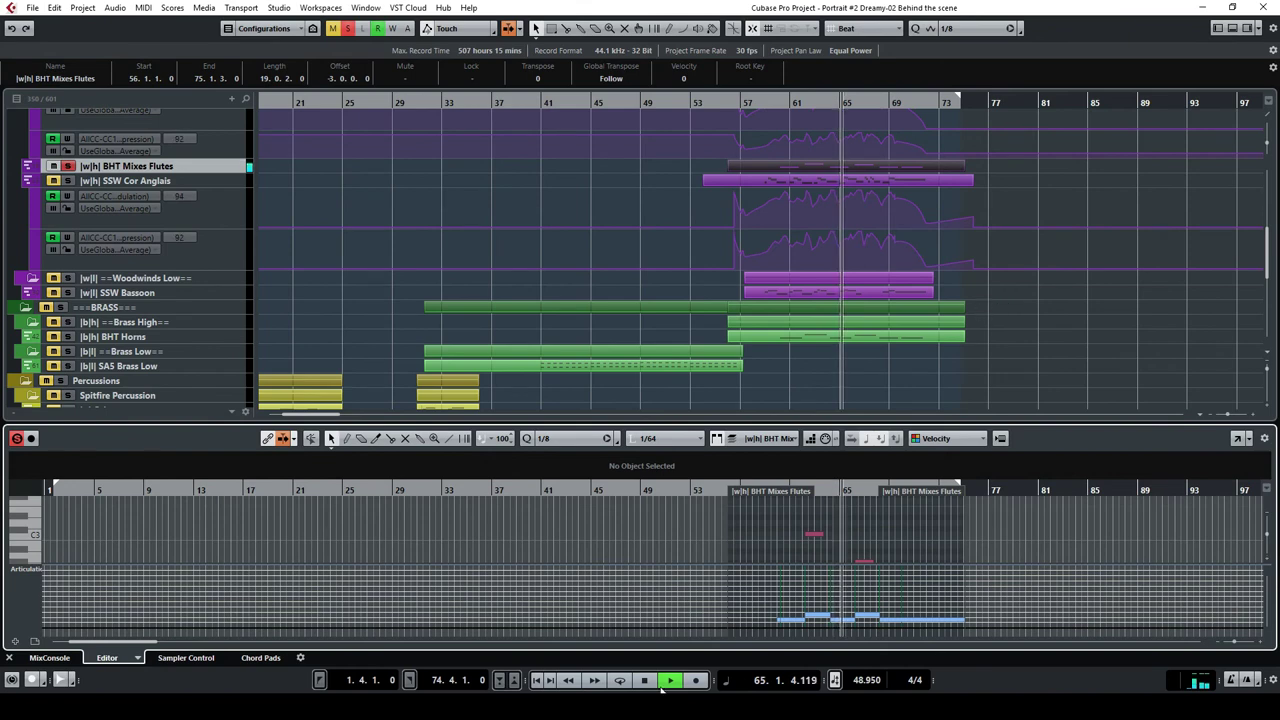
{"action": "key", "text": "space"}
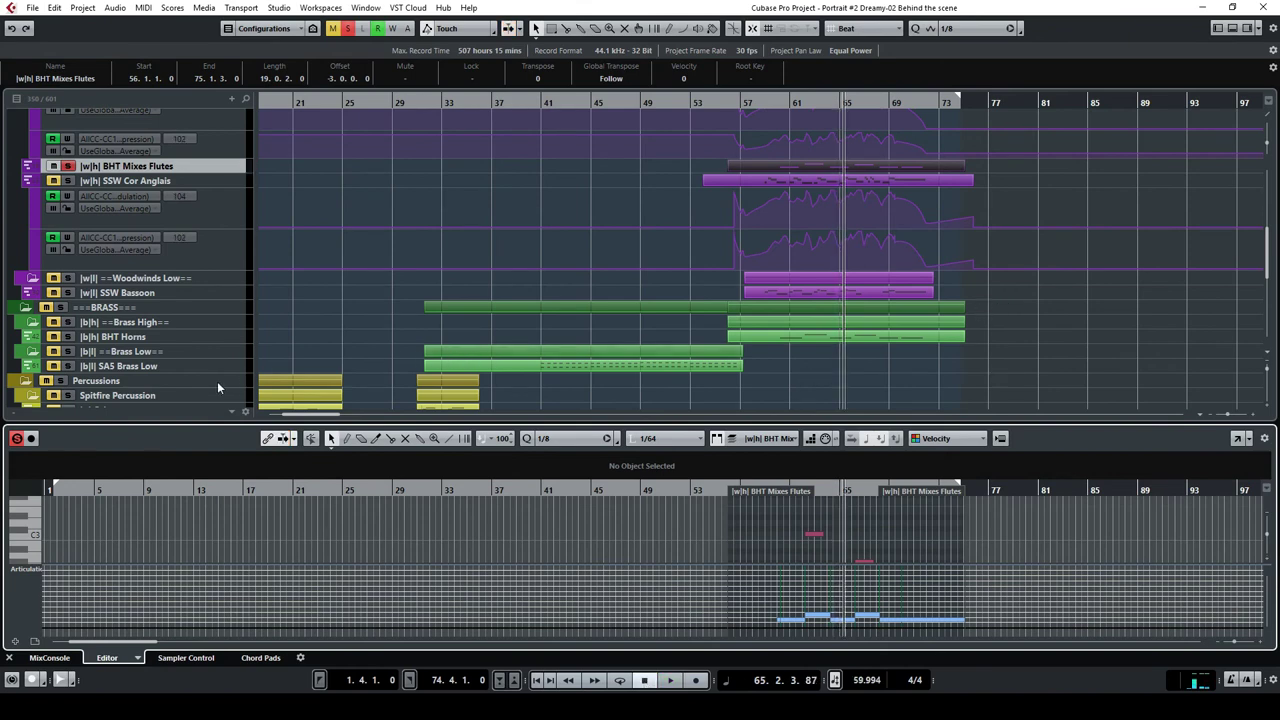
Add the BHT Horns track to the solo, display its part and play both instruments from bar 59.
{"action": "left_click", "coordinate": [67, 337]}
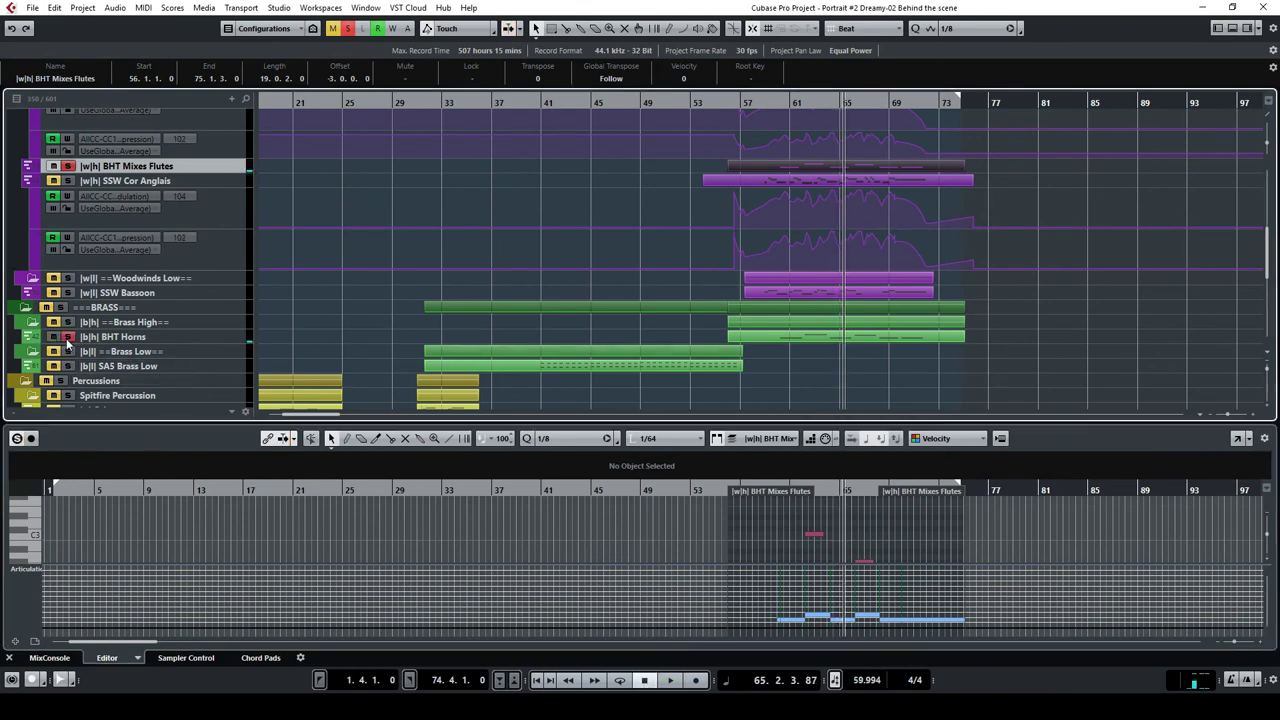
{"action": "left_click", "coordinate": [783, 338]}
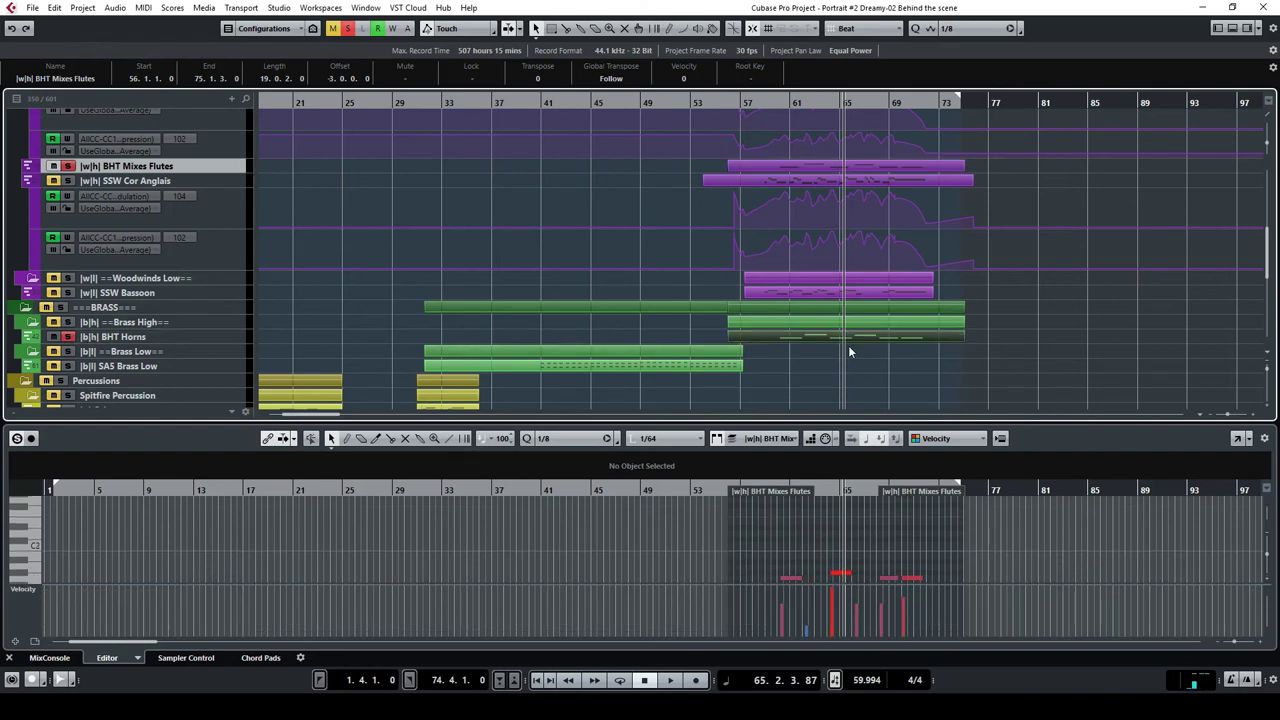
{"action": "double_click", "coordinate": [771, 101]}
{"action": "scroll", "coordinate": [836, 312], "scroll_direction": "down", "scroll_amount": 8}
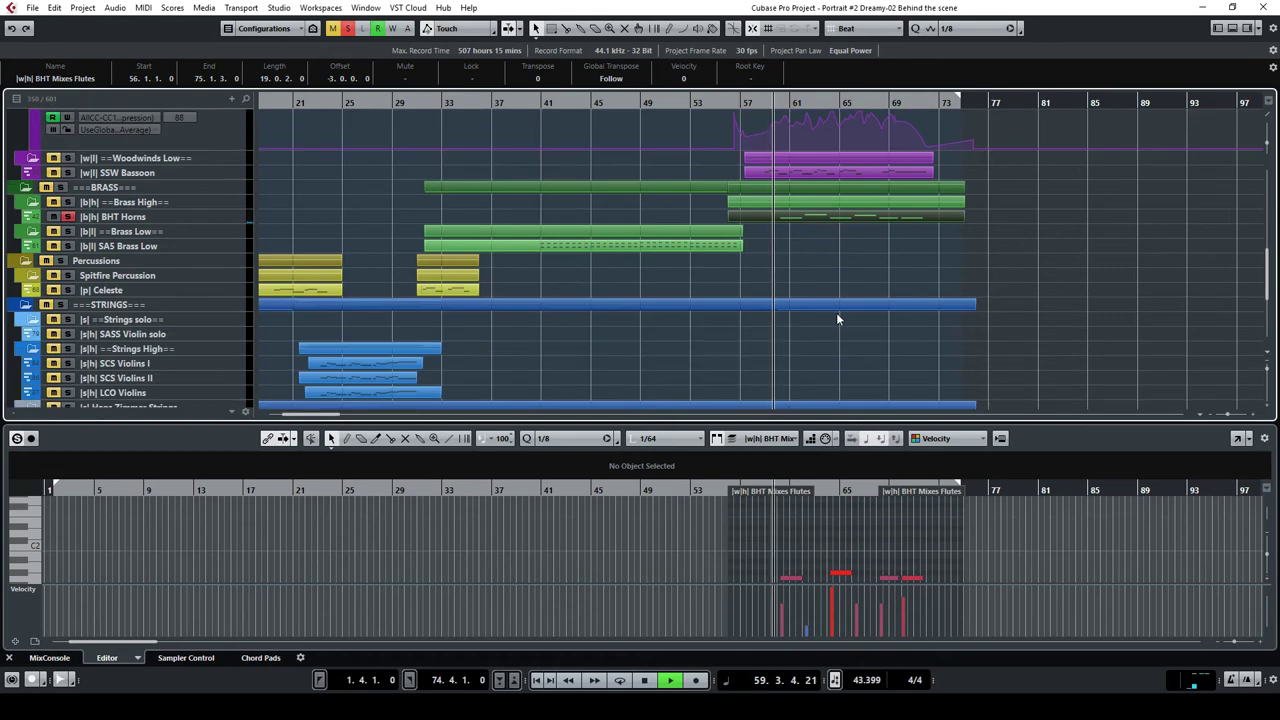
{"action": "scroll", "coordinate": [836, 312], "scroll_direction": "up", "scroll_amount": 7}
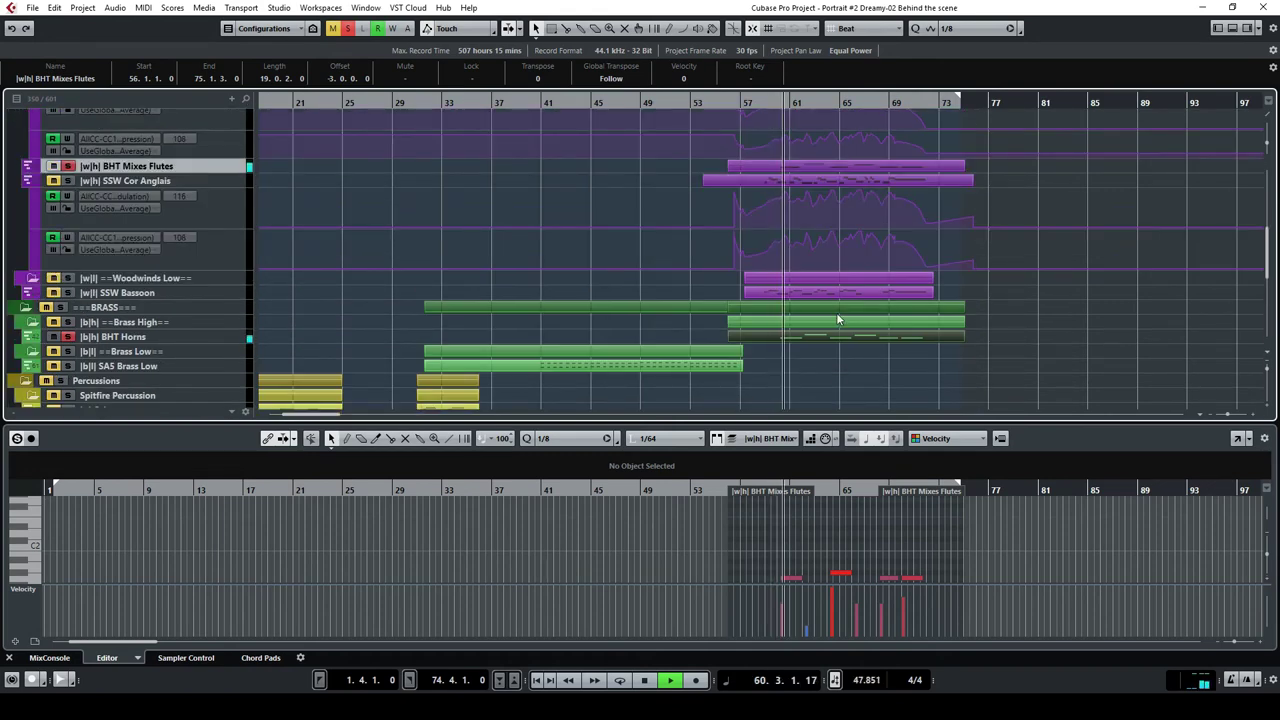
View the BHT Mixes Flutes part in a separate Key Editor window, then close that window.
{"action": "left_click", "coordinate": [834, 166]}
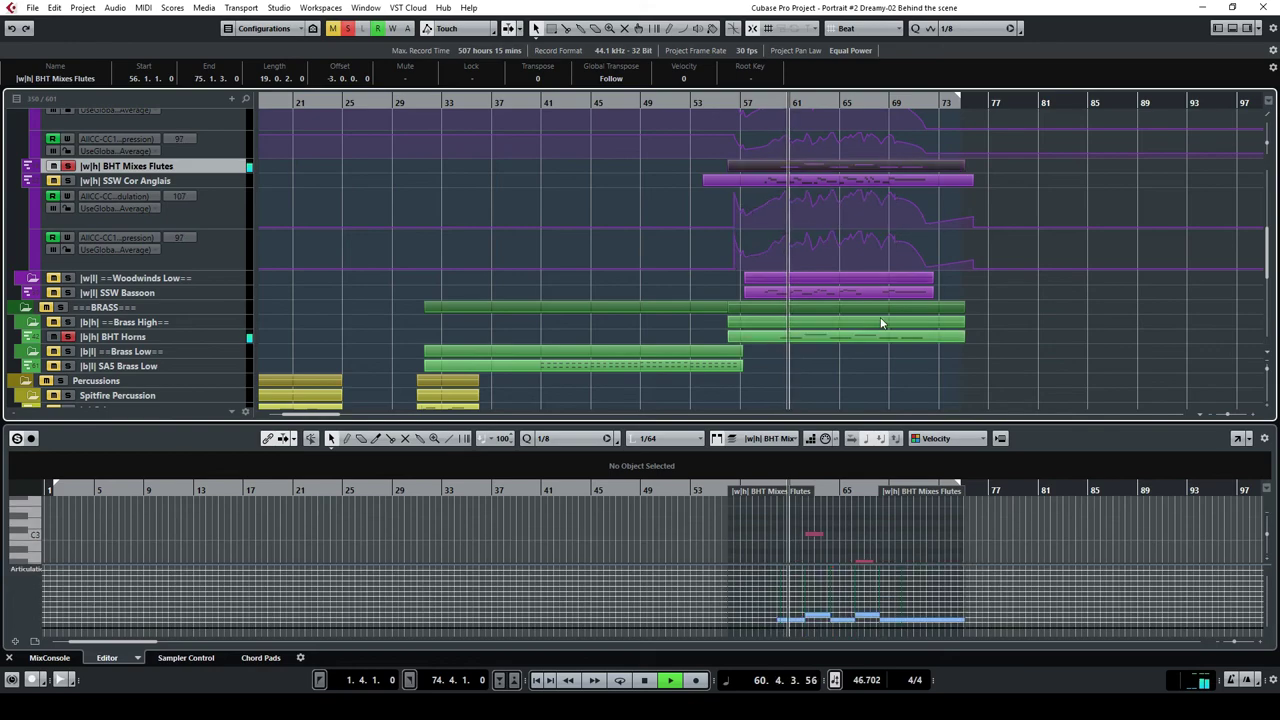
{"action": "left_click", "coordinate": [1239, 439]}
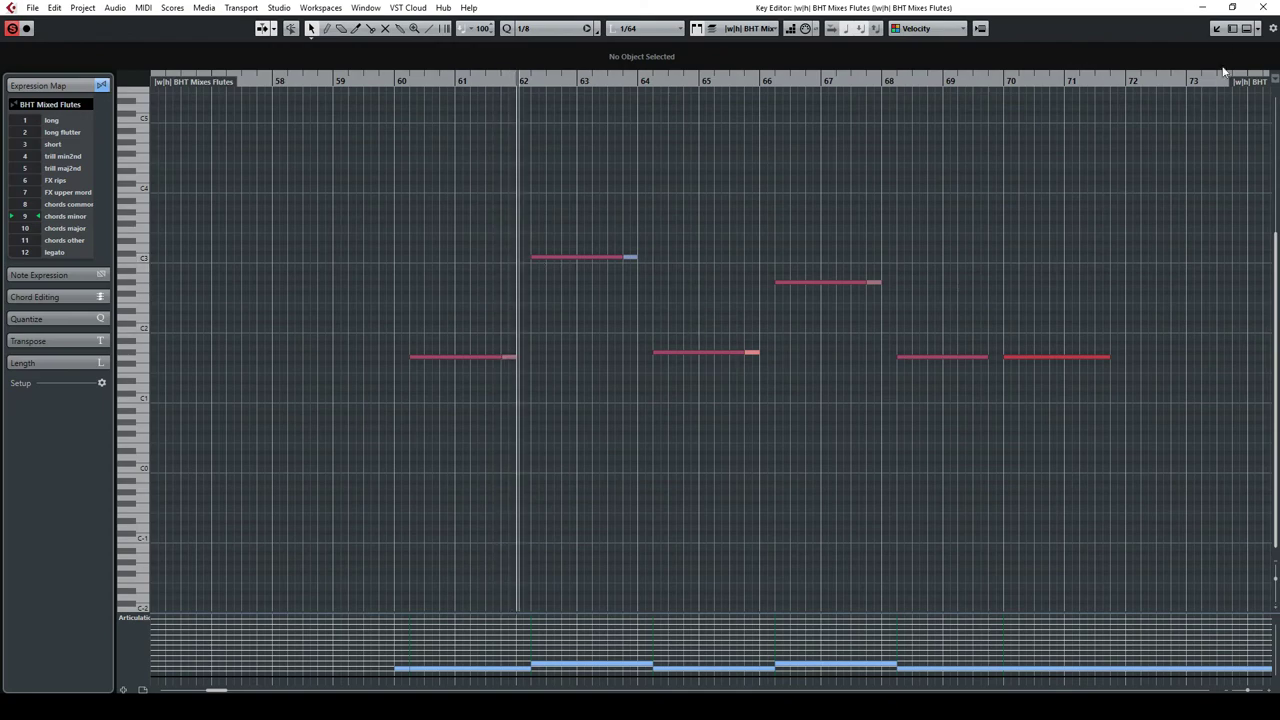
{"action": "left_click", "coordinate": [1262, 8]}
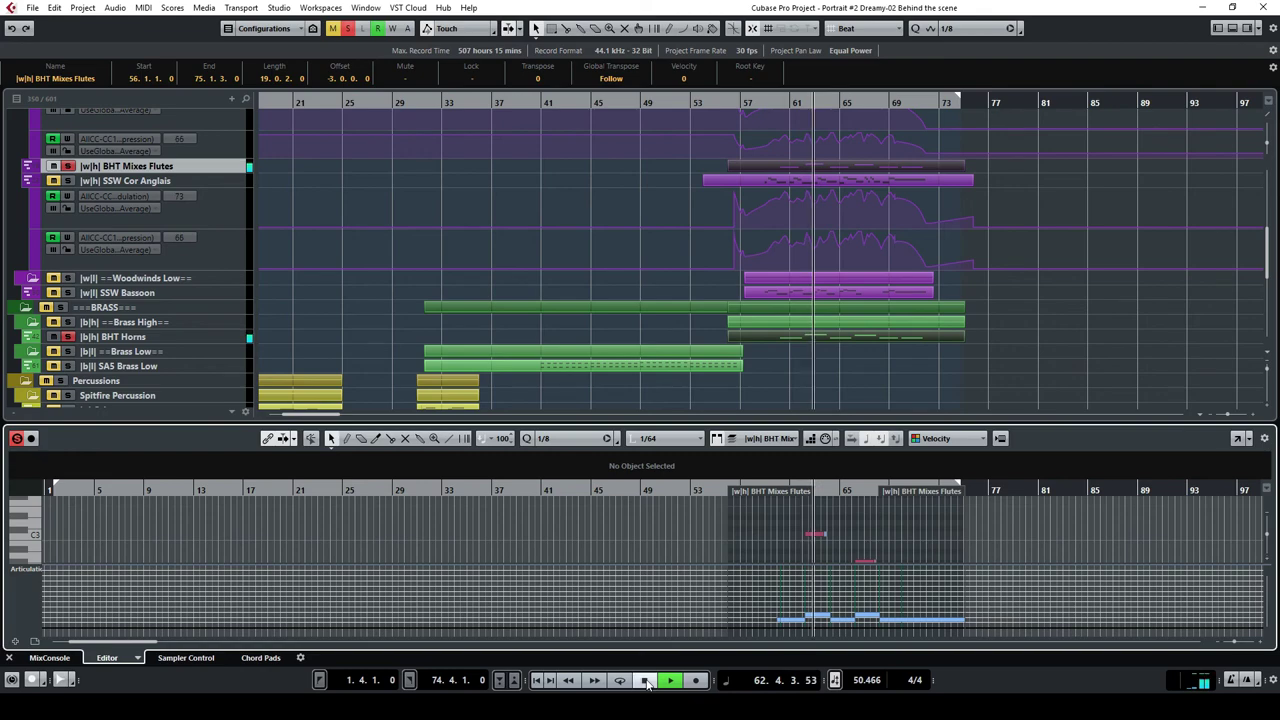
Stop playback, clear all solos and play the full arrangement from bar 58.
{"action": "scroll", "coordinate": [1015, 299], "scroll_direction": "down", "scroll_amount": 8}
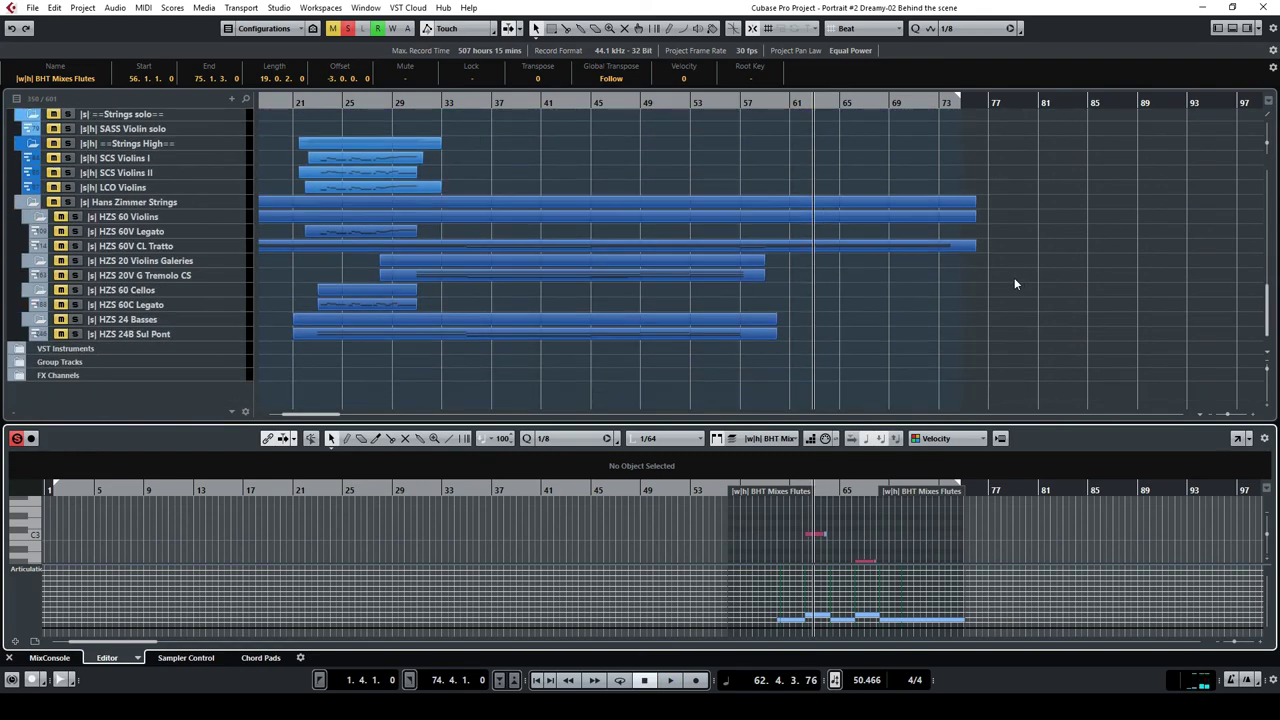
{"action": "scroll", "coordinate": [1012, 295], "scroll_direction": "up", "scroll_amount": 12}
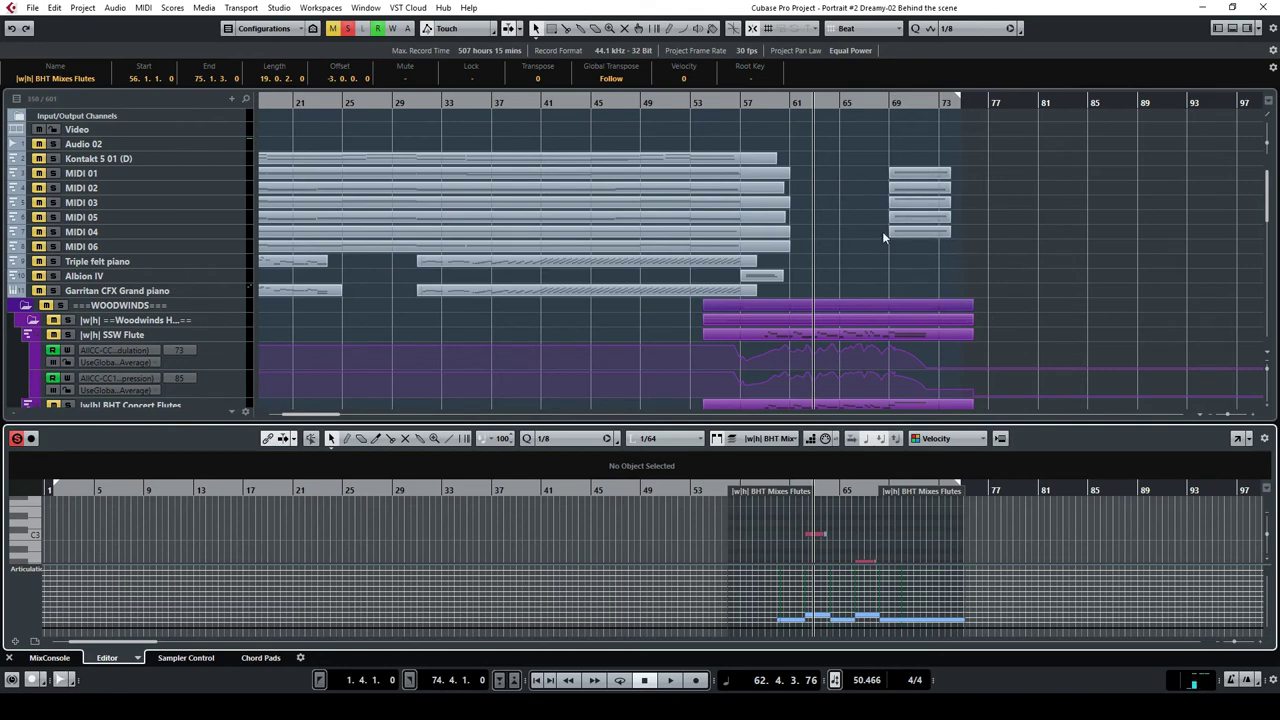
{"action": "left_click", "coordinate": [344, 33]}
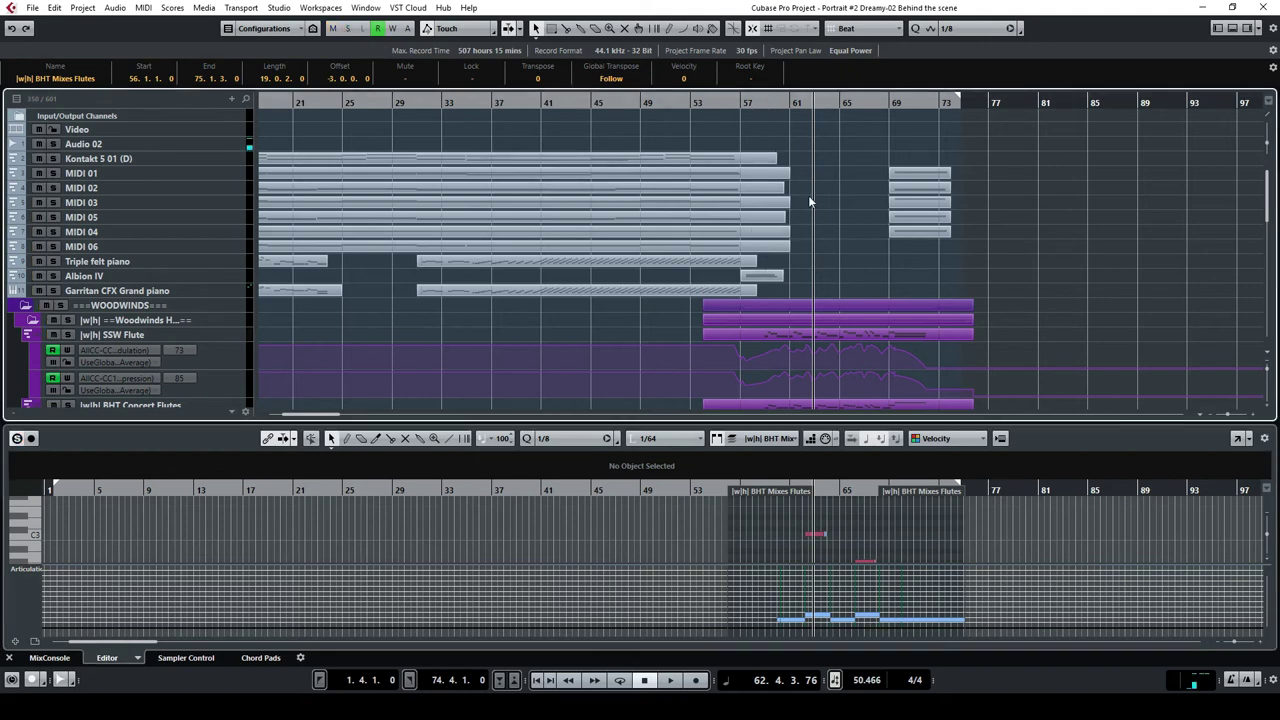
{"action": "left_click", "coordinate": [761, 103]}
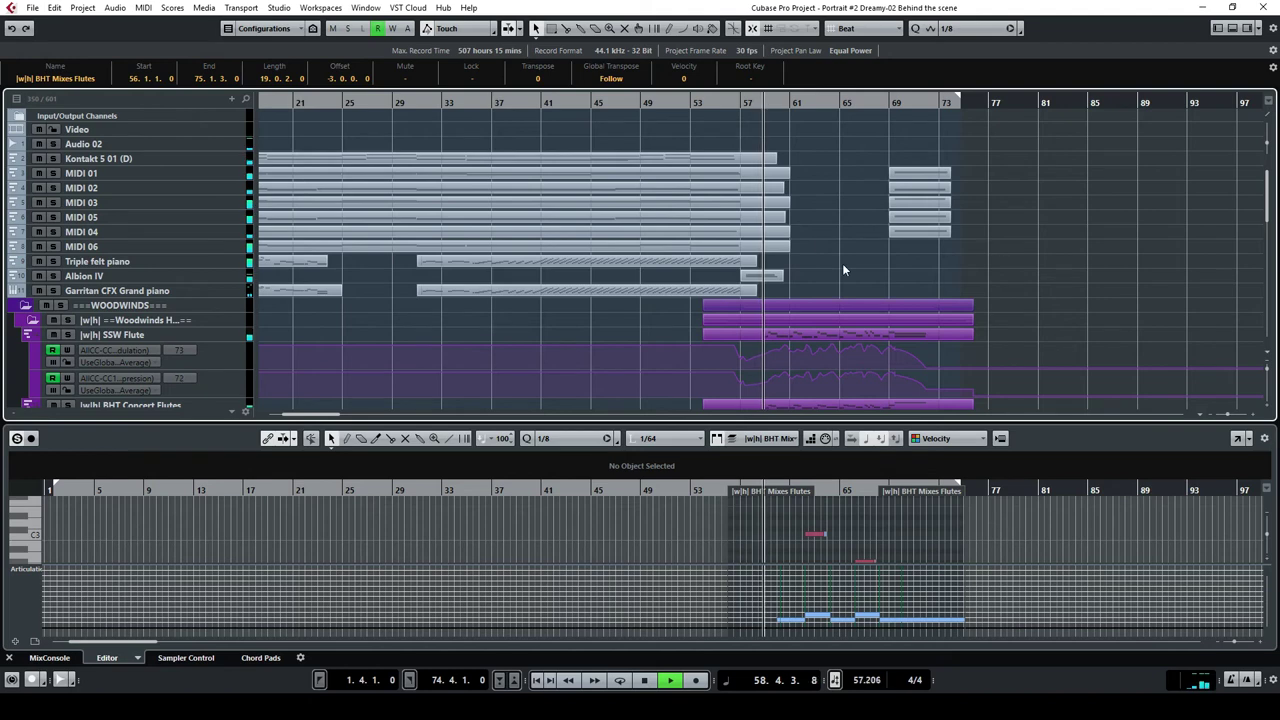
{"action": "scroll", "coordinate": [842, 263], "scroll_direction": "down", "scroll_amount": 3}
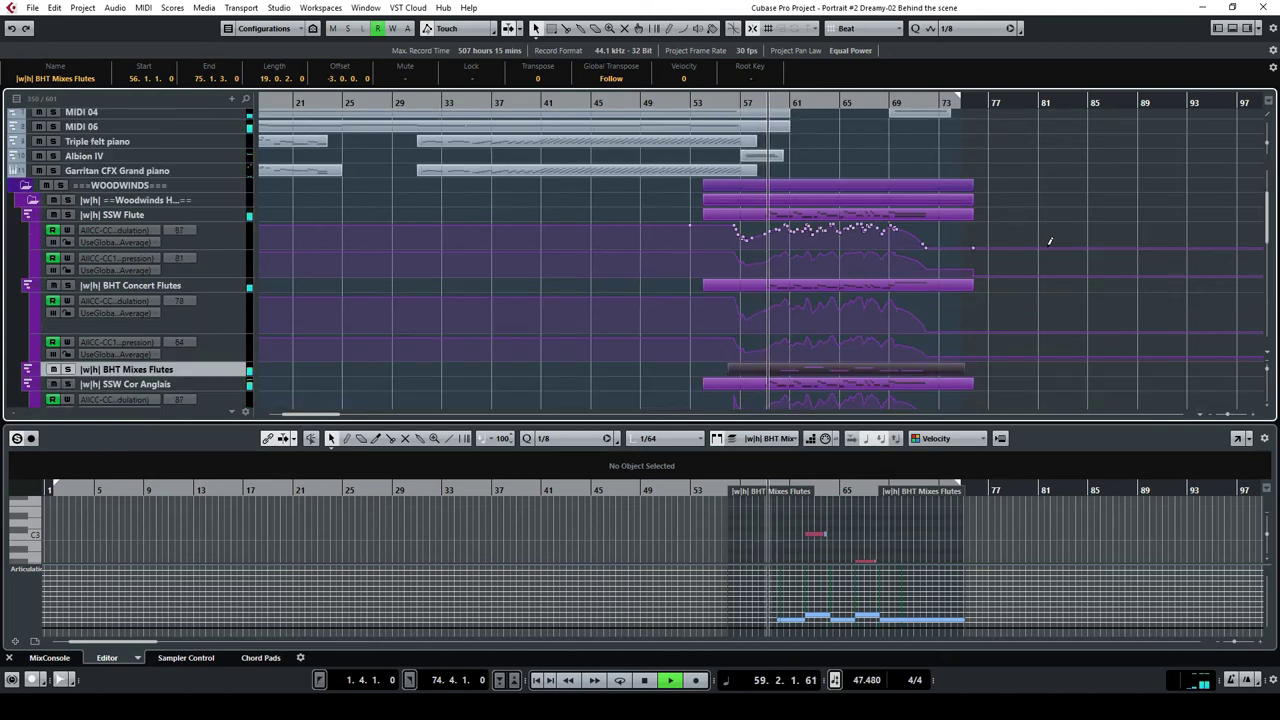
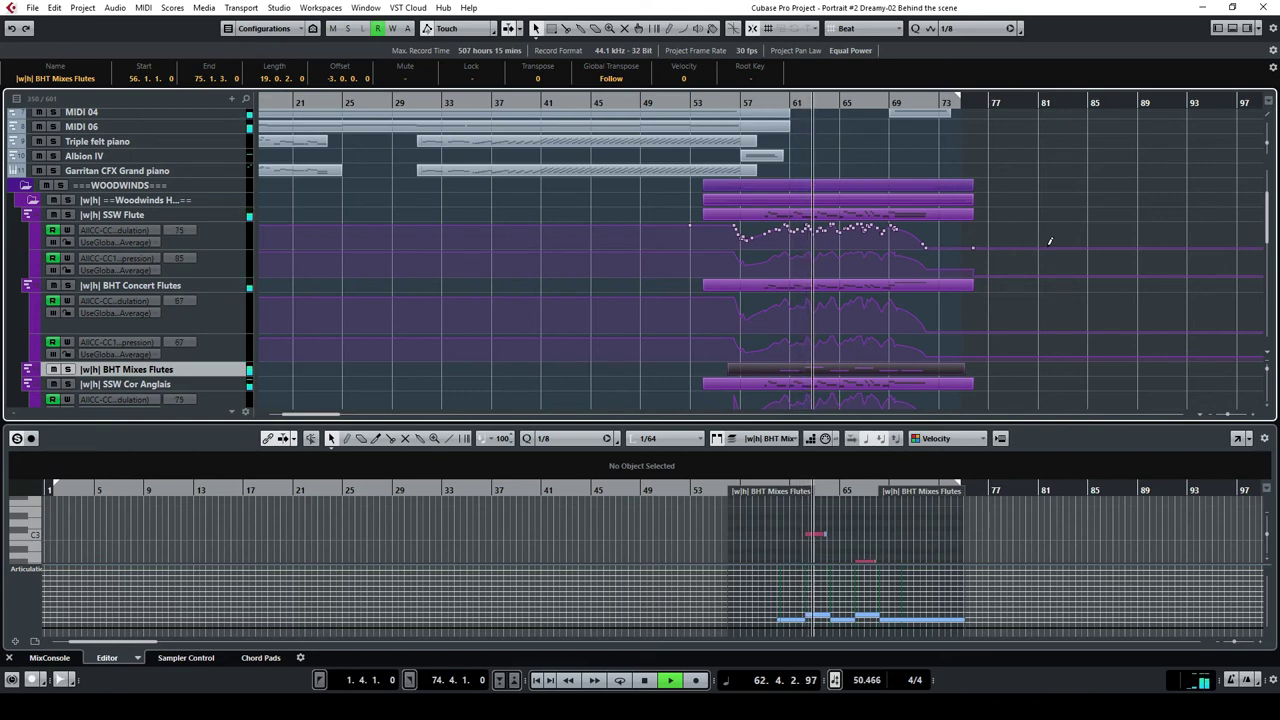
Hide the automation of all tracks and look over the playing brass and string tracks.
{"action": "right_click", "coordinate": [227, 216]}
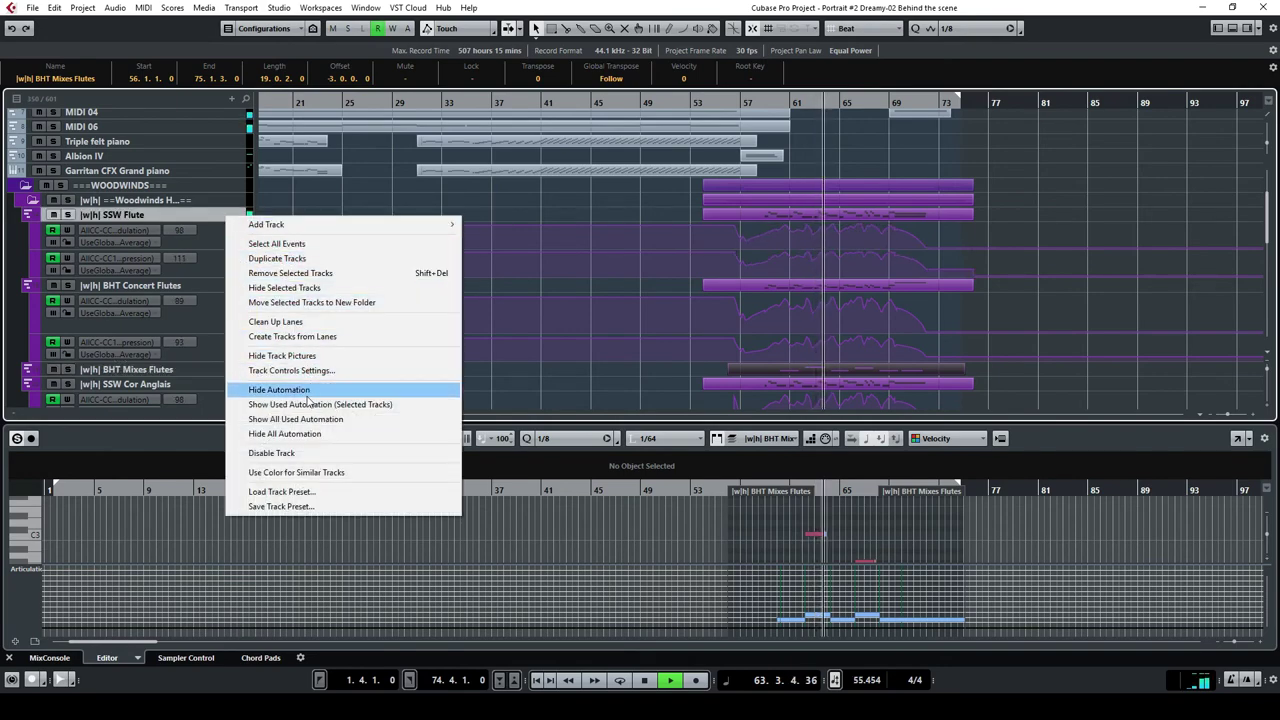
{"action": "left_click", "coordinate": [307, 434]}
{"action": "scroll", "coordinate": [906, 180], "scroll_direction": "down", "scroll_amount": 4}
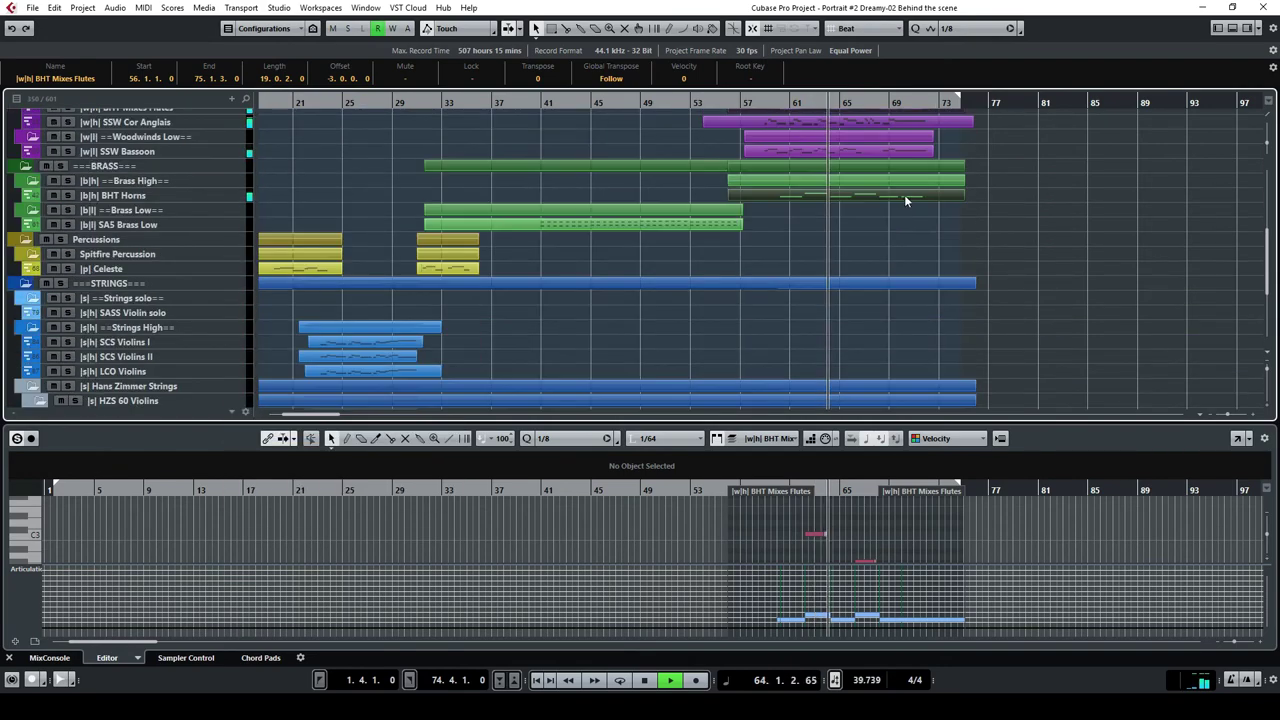
{"action": "scroll", "coordinate": [880, 187], "scroll_direction": "down", "scroll_amount": 3}
{"action": "scroll", "coordinate": [902, 264], "scroll_direction": "up", "scroll_amount": 8}
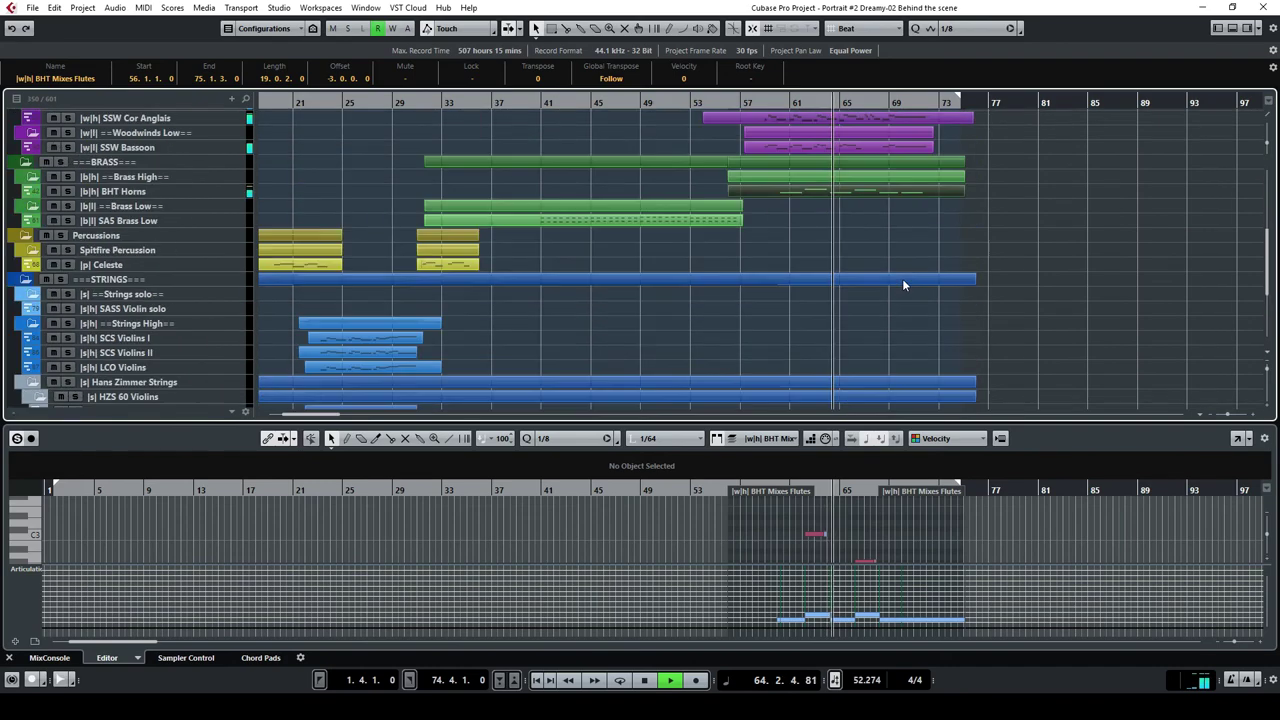
View the woodwind and BHT Horns parts together in a separate Key Editor window through the closing bars, then close that window.
{"action": "scroll", "coordinate": [898, 284], "scroll_direction": "down", "scroll_amount": 2}
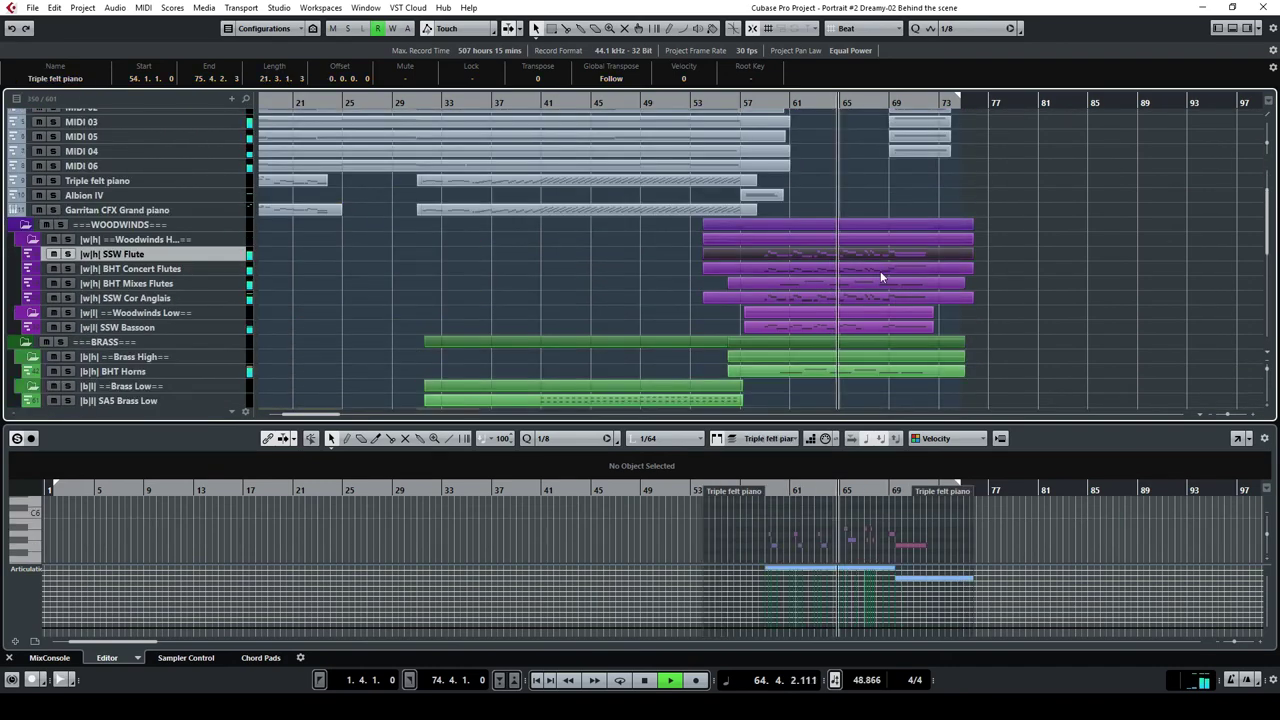
{"action": "mouse_move", "coordinate": [872, 251]}
{"action": "left_mouse_down"}
{"action": "mouse_move", "coordinate": [848, 375]}
{"action": "mouse_move", "coordinate": [850, 350]}
{"action": "left_mouse_up"}
{"action": "scroll", "coordinate": [852, 319], "scroll_direction": "down", "scroll_amount": 4}
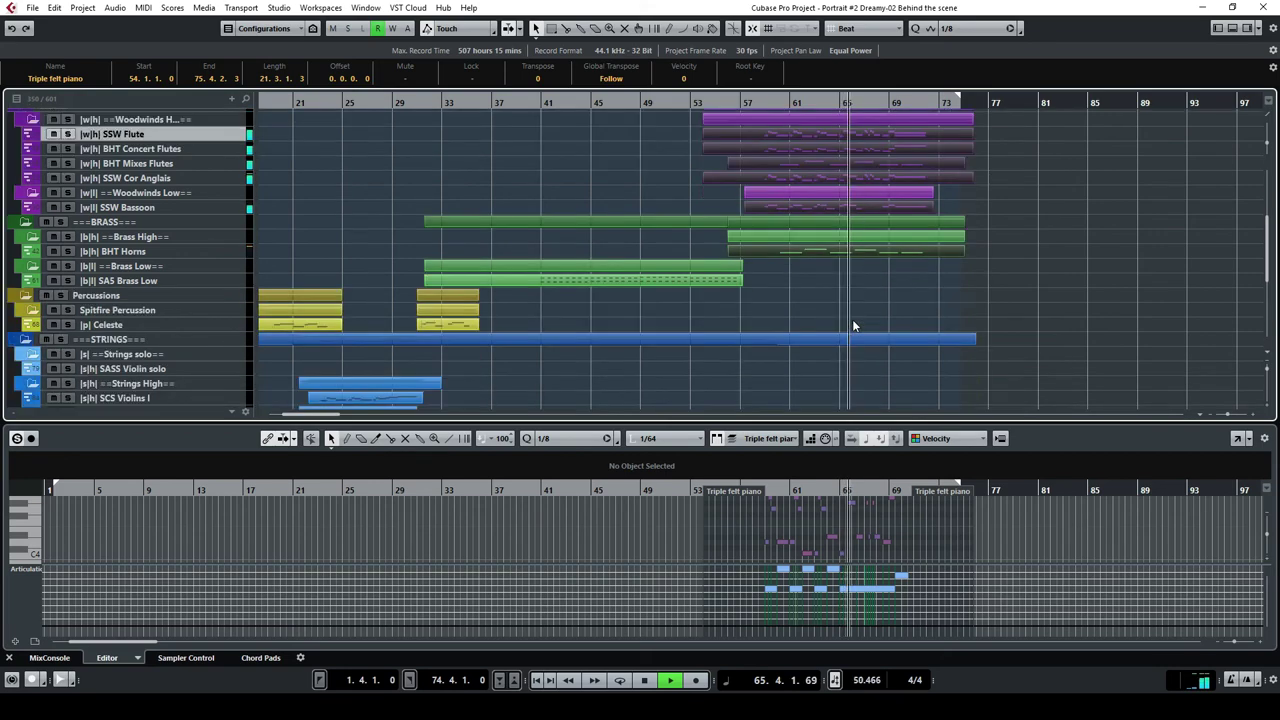
{"action": "left_click", "coordinate": [1237, 440]}
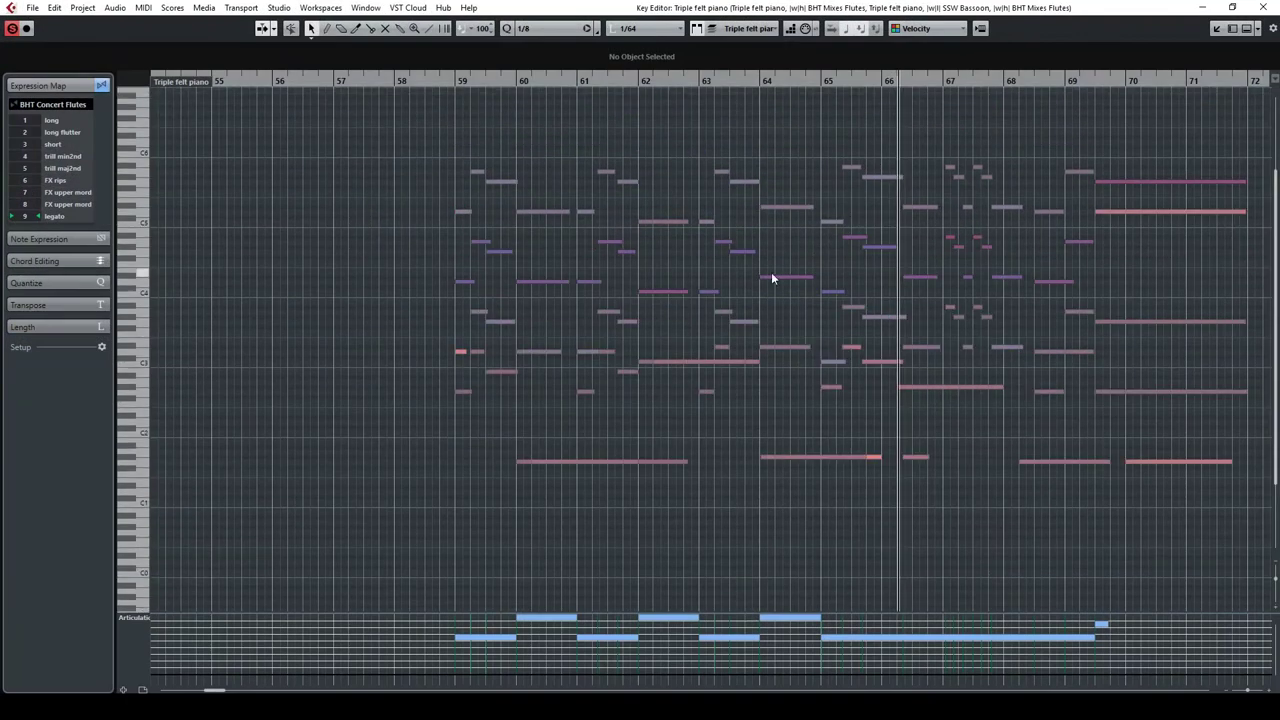
{"action": "left_click_drag", "start_coordinate": [213, 689], "coordinate": [221, 691]}
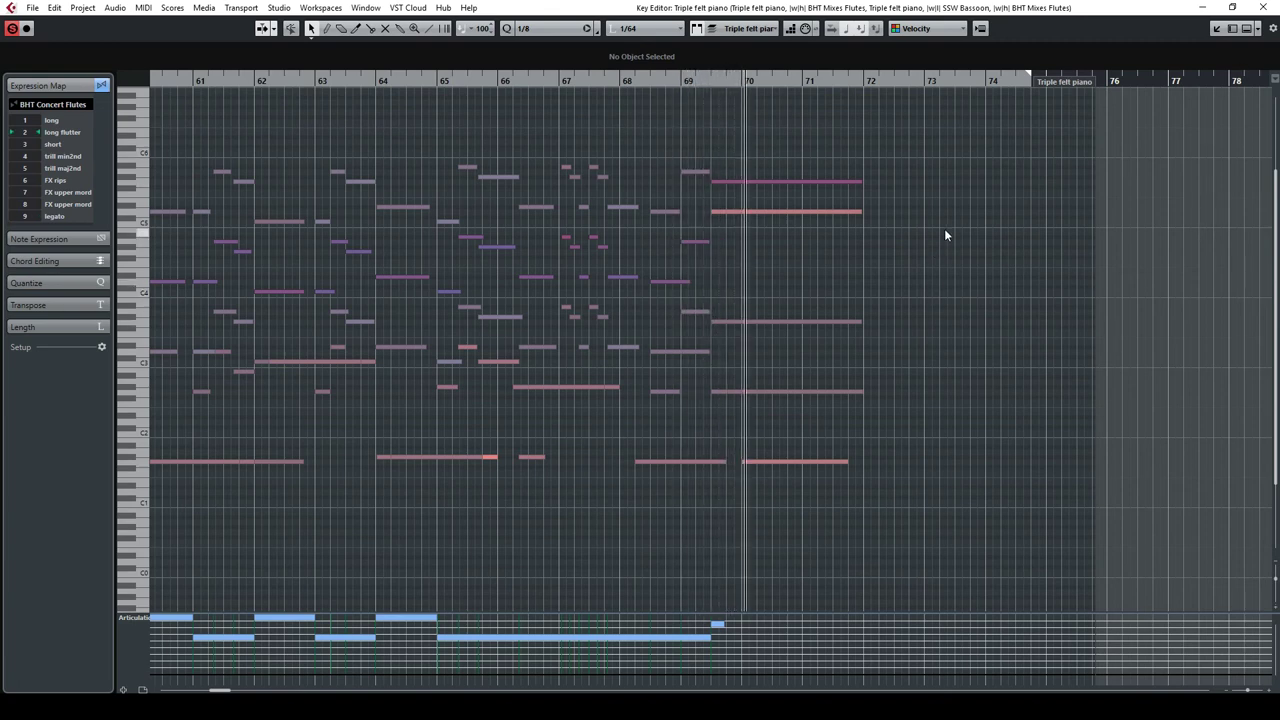
{"action": "scroll", "coordinate": [946, 234], "scroll_direction": "up", "scroll_amount": 3}
{"action": "left_click", "coordinate": [1263, 7]}
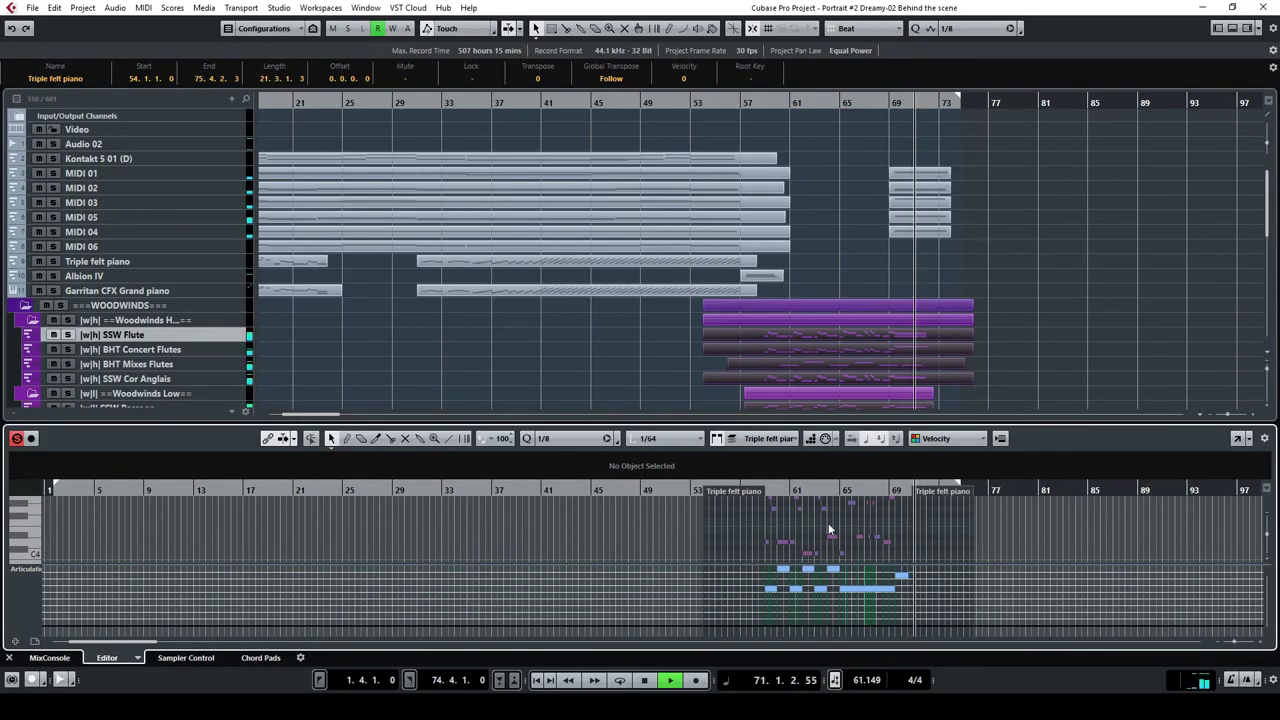
Replay the ending from about bar 69 while looking over the MIDI, woodwind, brass and string tracks, then stop playback.
{"action": "key", "text": "space"}
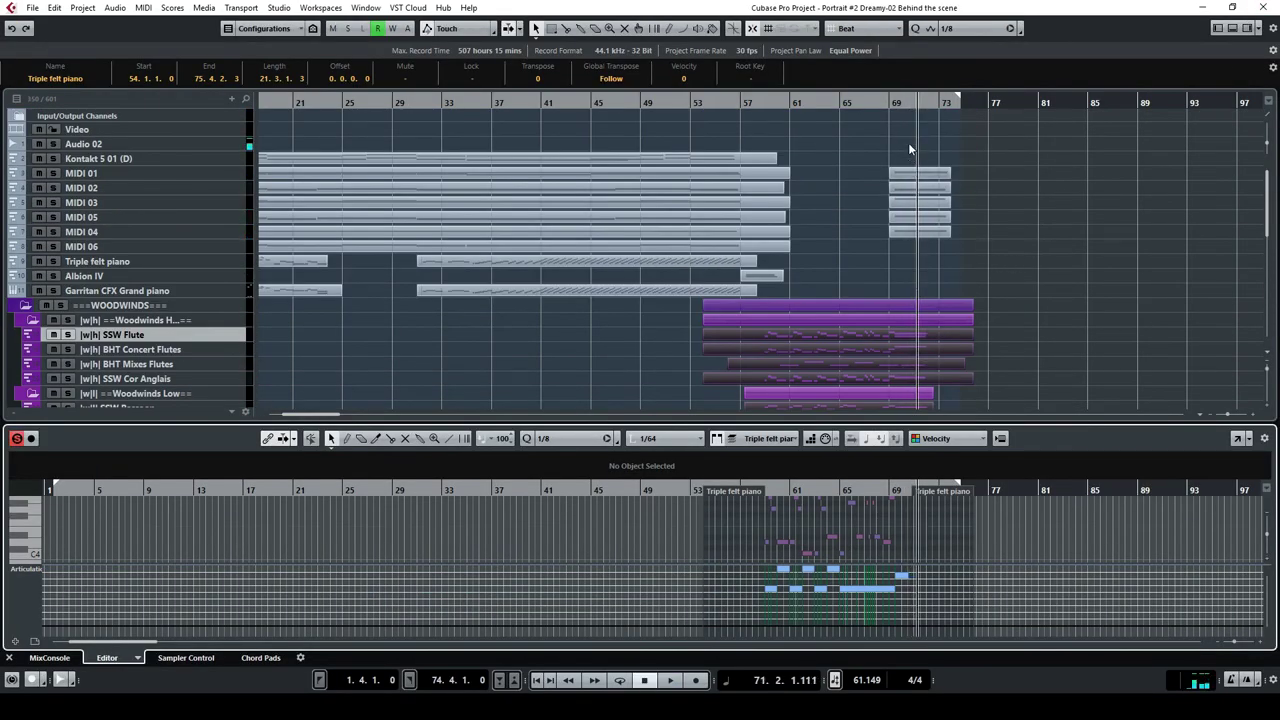
{"action": "left_click", "coordinate": [893, 102]}
{"action": "key", "text": "space"}
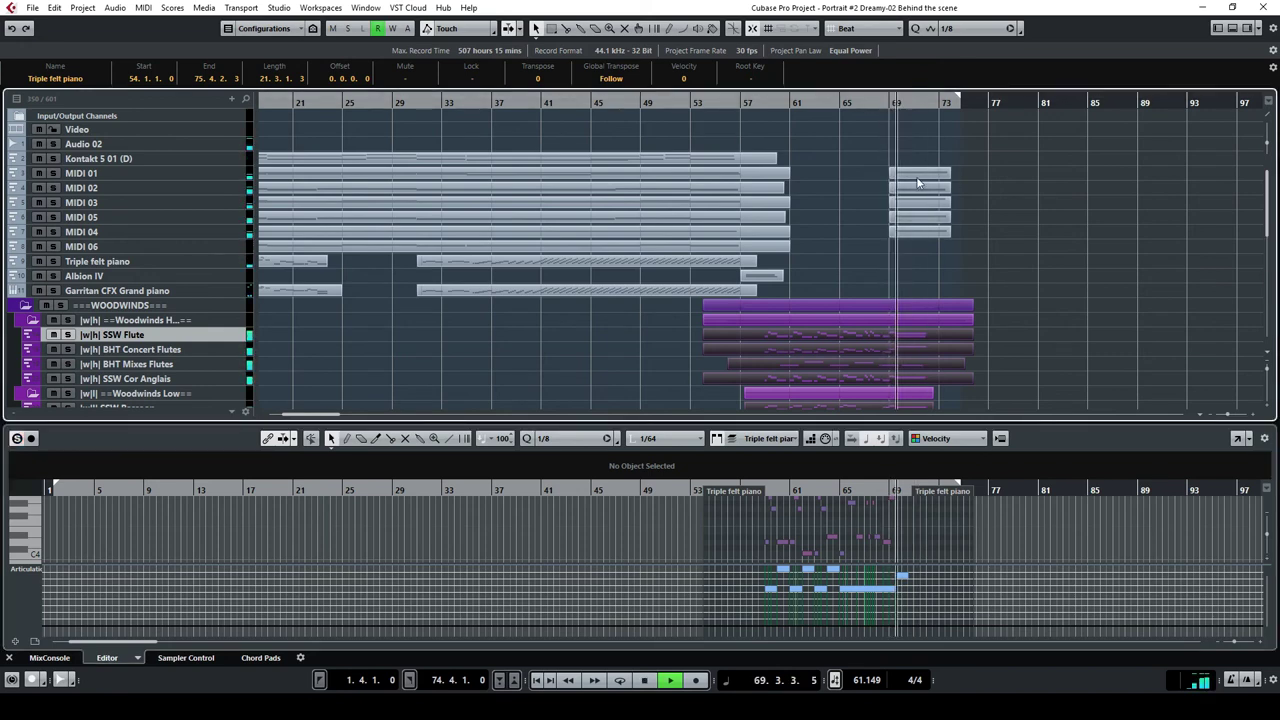
{"action": "left_click", "coordinate": [206, 173]}
{"action": "left_click", "coordinate": [228, 188]}
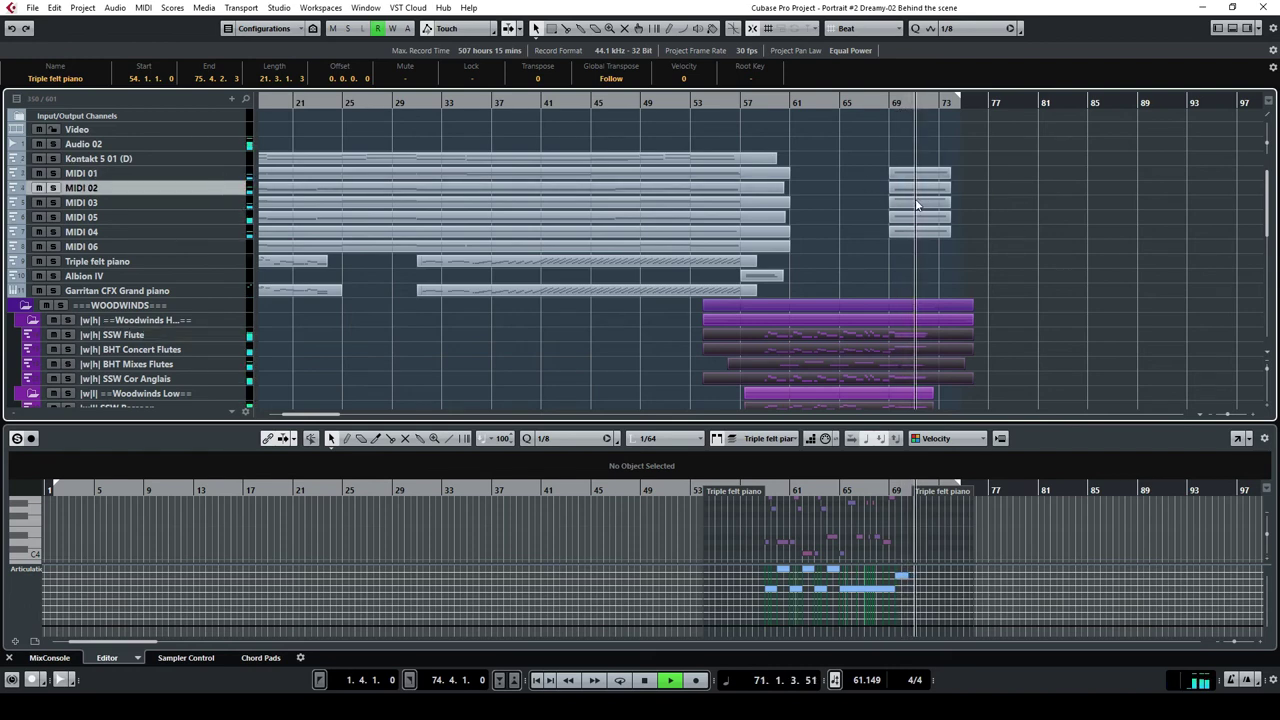
{"action": "scroll", "coordinate": [1030, 268], "scroll_direction": "down", "scroll_amount": 5}
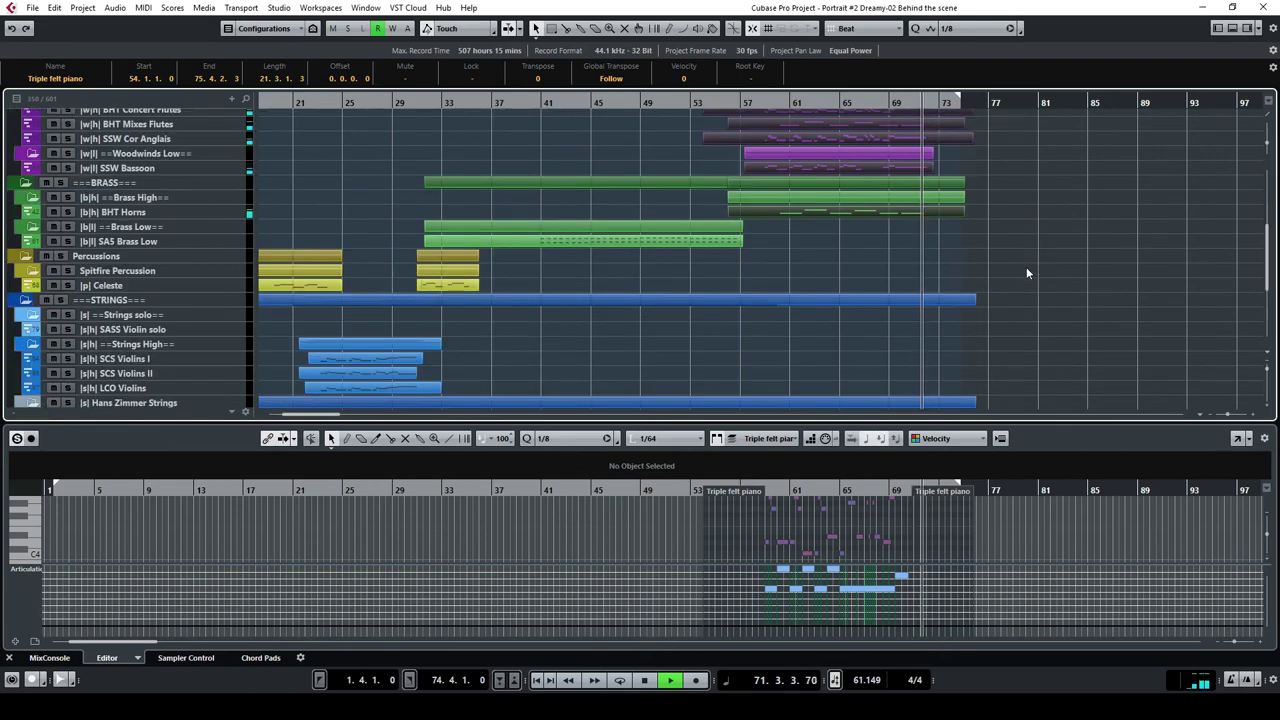
{"action": "scroll", "coordinate": [1010, 267], "scroll_direction": "down", "scroll_amount": 4}
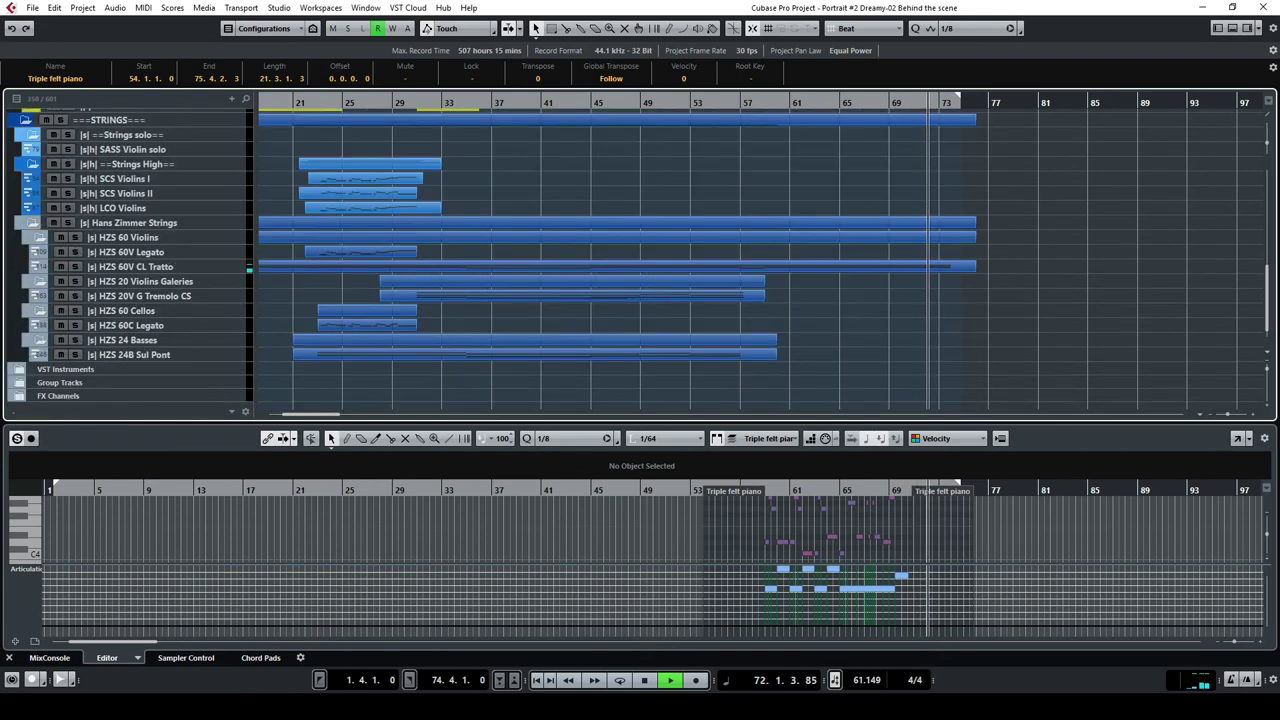
{"action": "left_click", "coordinate": [645, 681]}
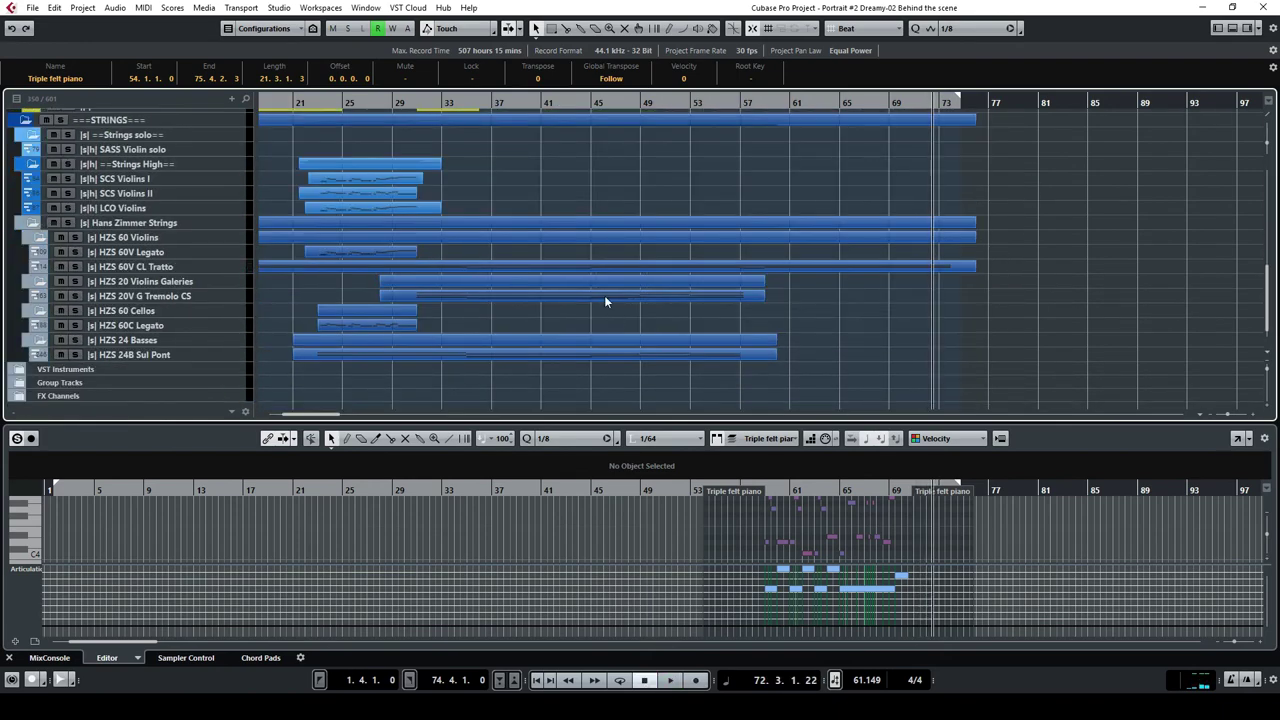
Bring up the project's tempo track in a maximized editor and view the tempo points of the closing section.
{"action": "left_click_drag", "start_coordinate": [322, 416], "coordinate": [308, 416]}
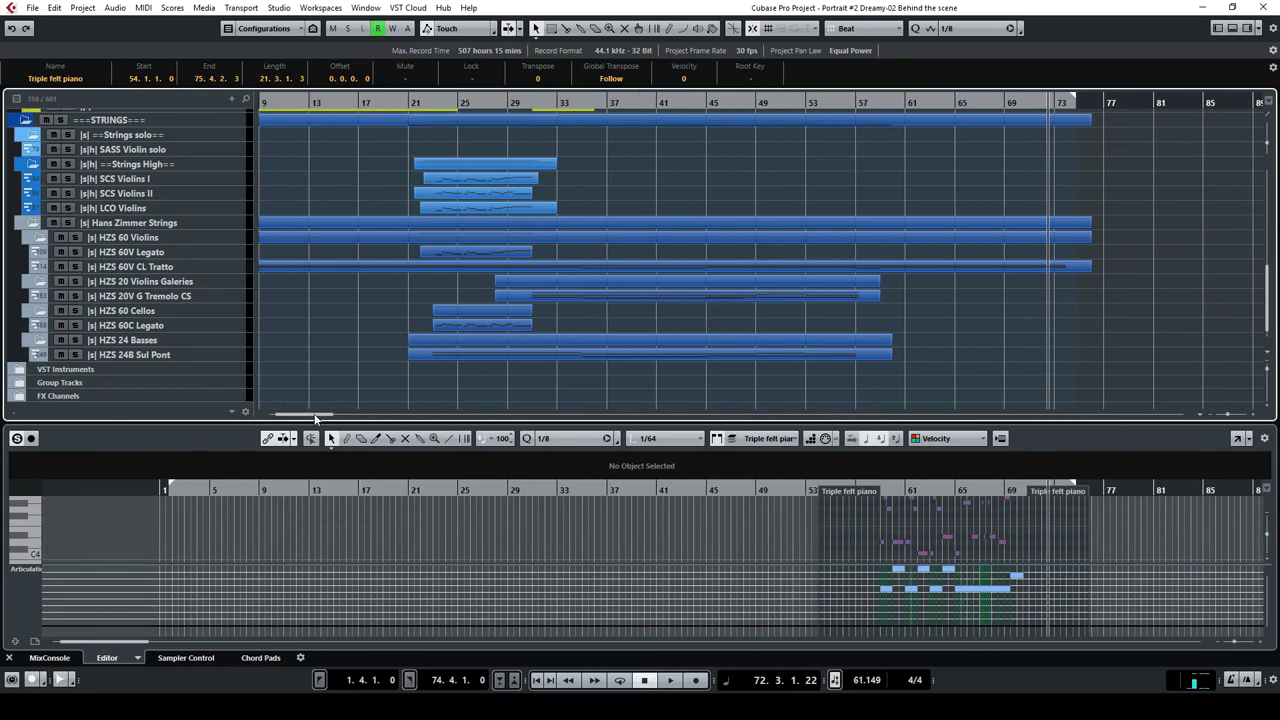
{"action": "left_click", "coordinate": [84, 8]}
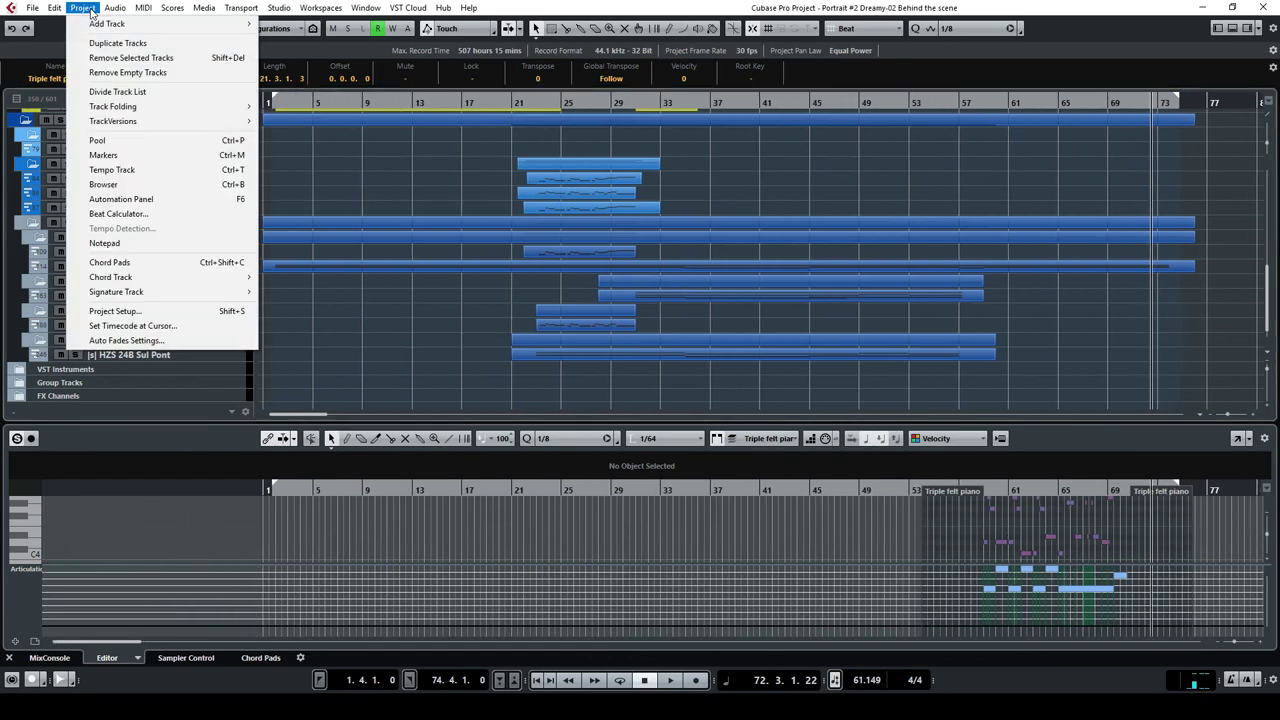
{"action": "left_click", "coordinate": [112, 169]}
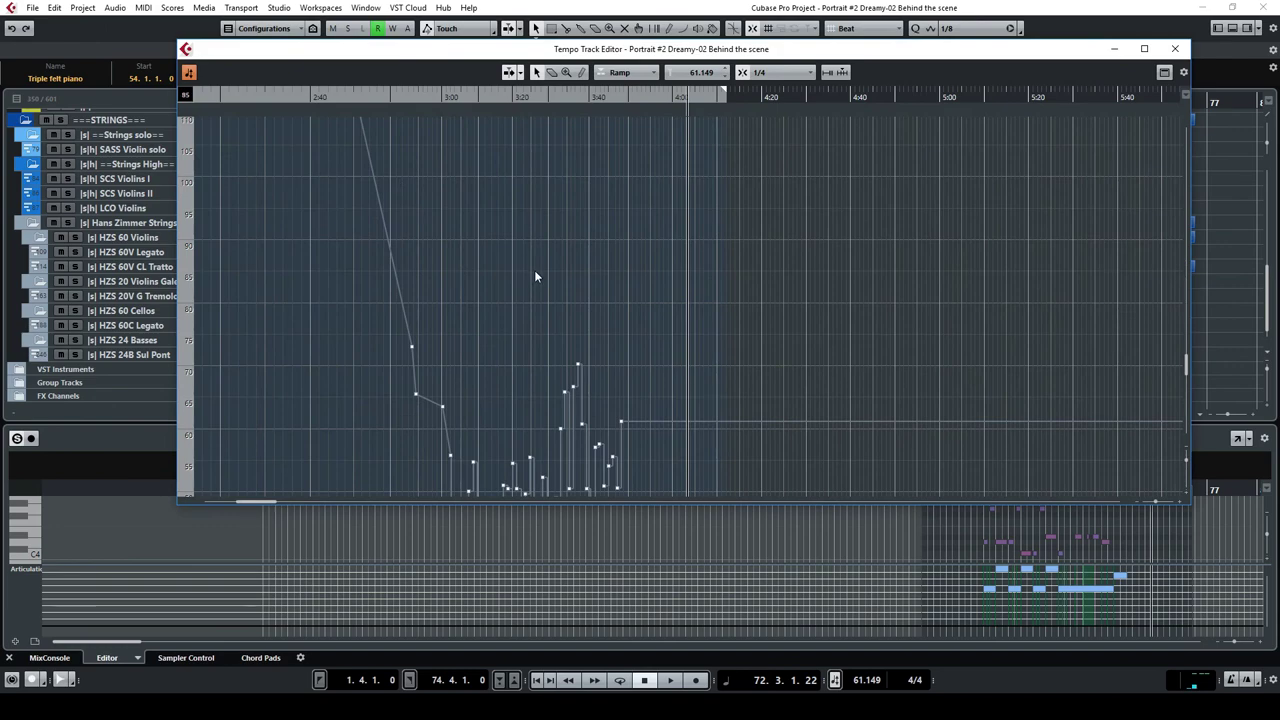
{"action": "scroll", "coordinate": [565, 280], "scroll_direction": "down", "scroll_amount": 4}
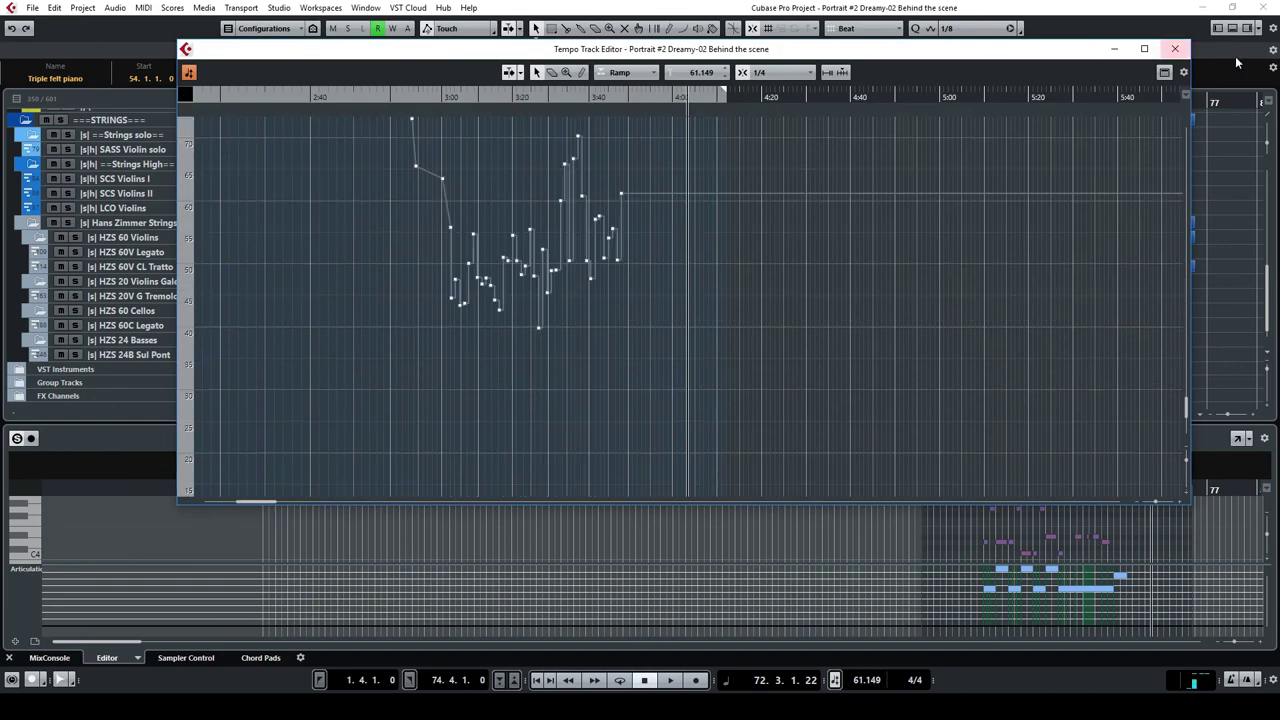
{"action": "left_click", "coordinate": [1144, 49]}
{"action": "scroll", "coordinate": [389, 236], "scroll_direction": "up", "scroll_amount": 4}
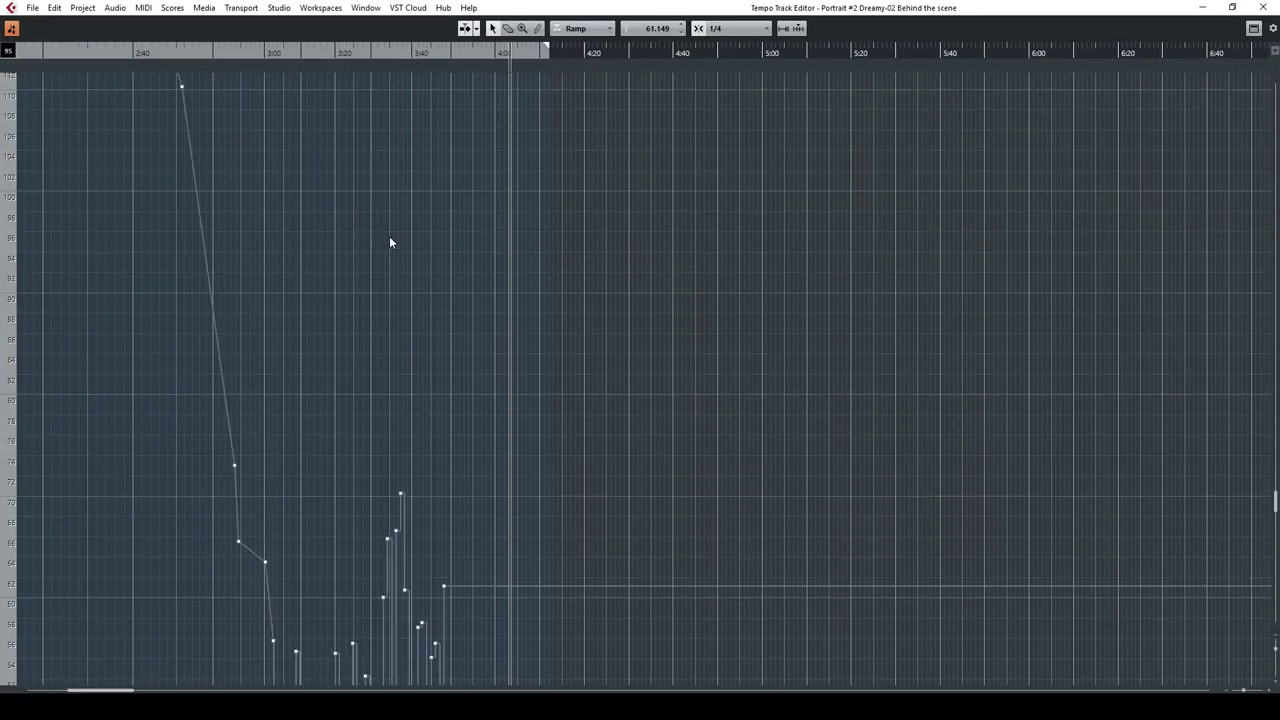
{"action": "scroll", "coordinate": [296, 283], "scroll_direction": "down", "scroll_amount": 3}
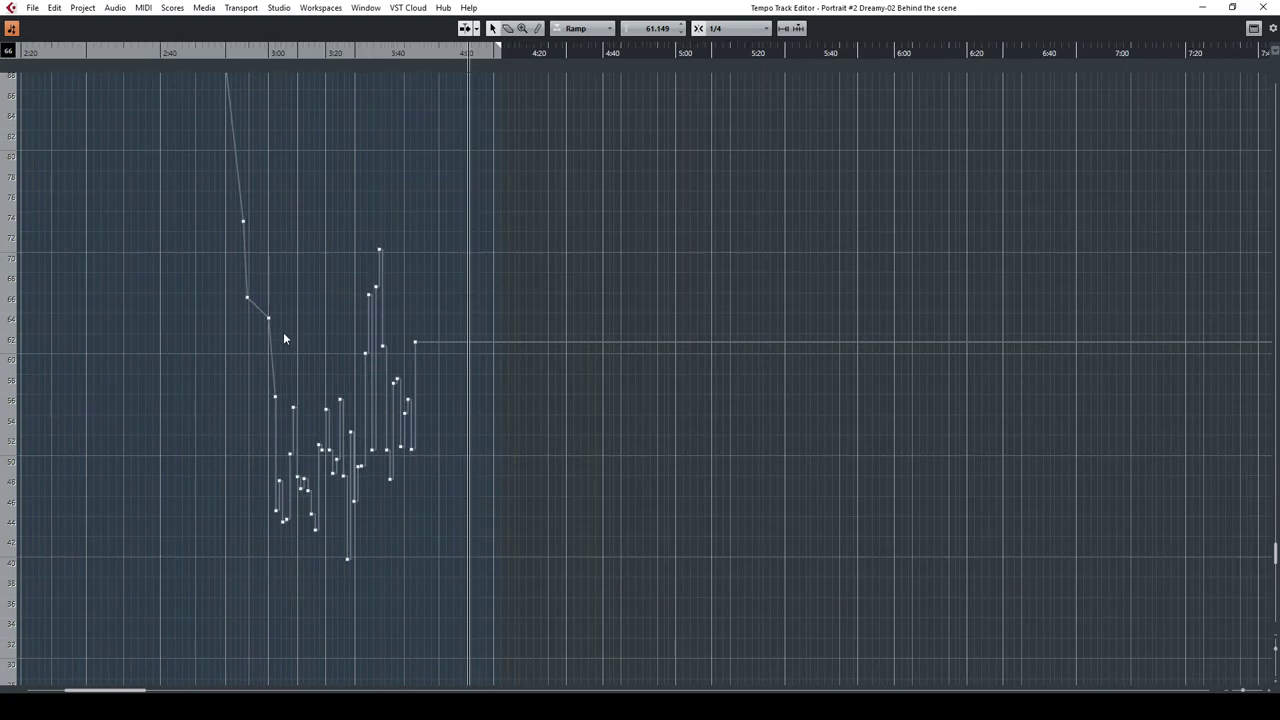
Examine the tempo curve of the whole piece, from the opening through the central peak to the irregular ending.
{"action": "left_click_drag", "start_coordinate": [134, 690], "coordinate": [94, 690]}
{"action": "scroll", "coordinate": [373, 327], "scroll_direction": "down", "scroll_amount": 2}
{"action": "scroll", "coordinate": [340, 330], "scroll_direction": "up", "scroll_amount": 3}
{"action": "scroll", "coordinate": [338, 330], "scroll_direction": "down", "scroll_amount": 2}
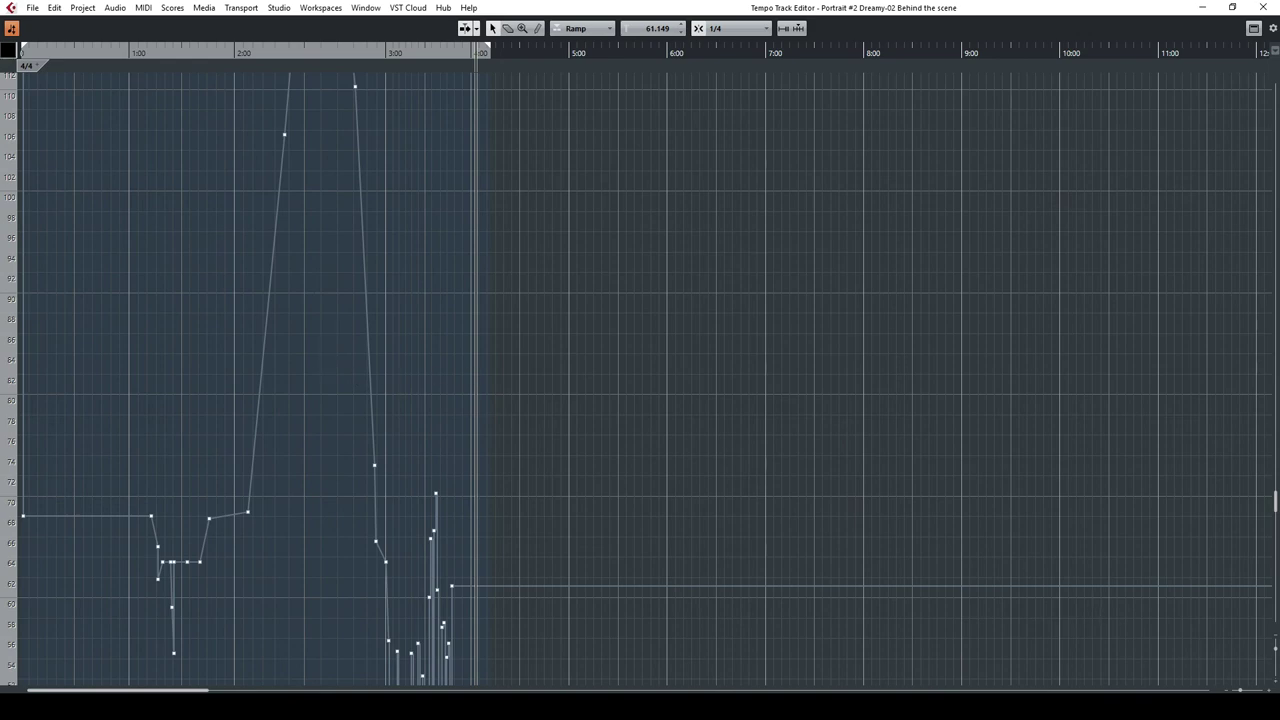
{"action": "scroll", "coordinate": [1276, 655], "scroll_direction": "down", "scroll_amount": 6}
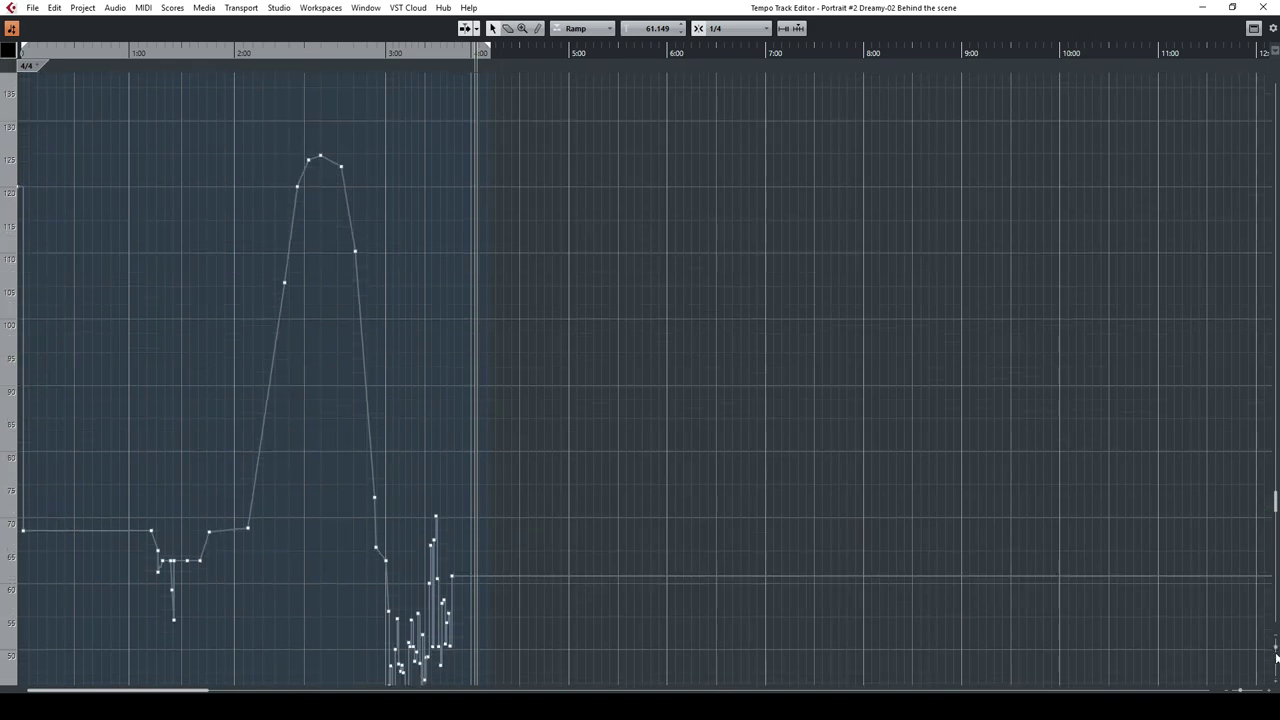
{"action": "scroll", "coordinate": [250, 441], "scroll_direction": "down", "scroll_amount": 4}
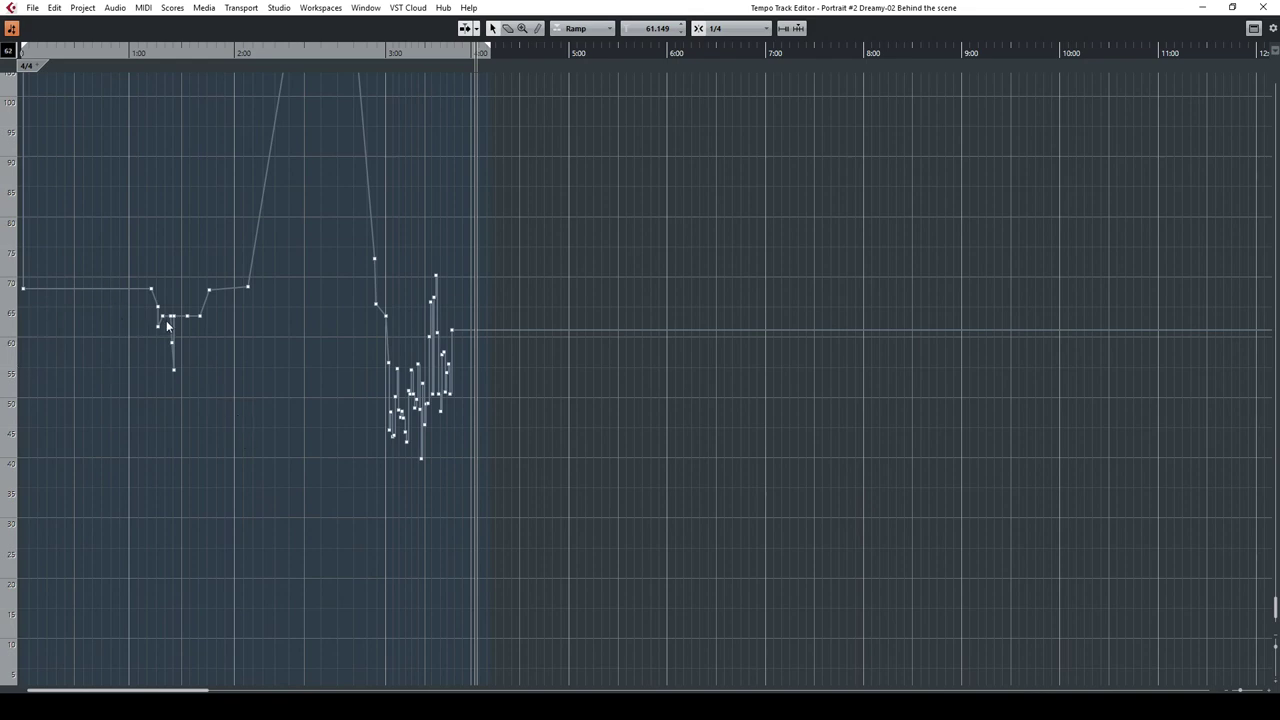
{"action": "scroll", "coordinate": [263, 303], "scroll_direction": "up", "scroll_amount": 4}
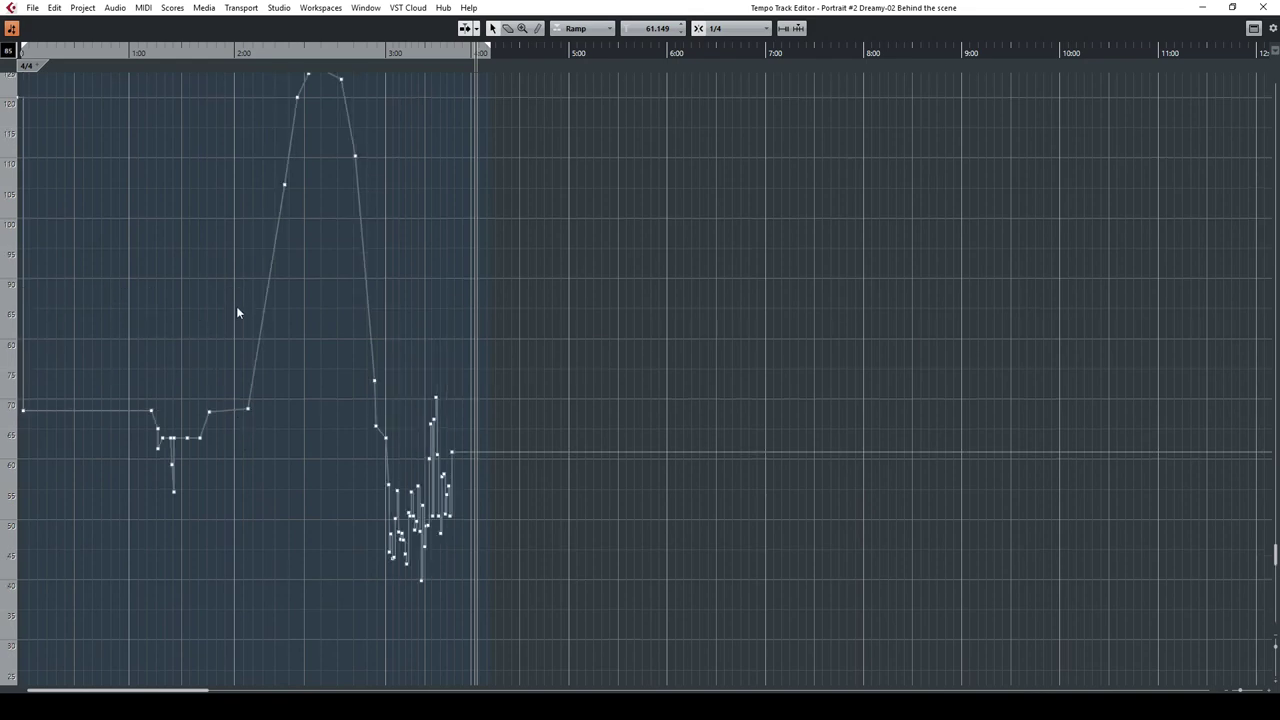
Play the passage from just after 2:00 and again from the tempo drop before 3:00 while following the tempo curve.
{"action": "left_click", "coordinate": [256, 55]}
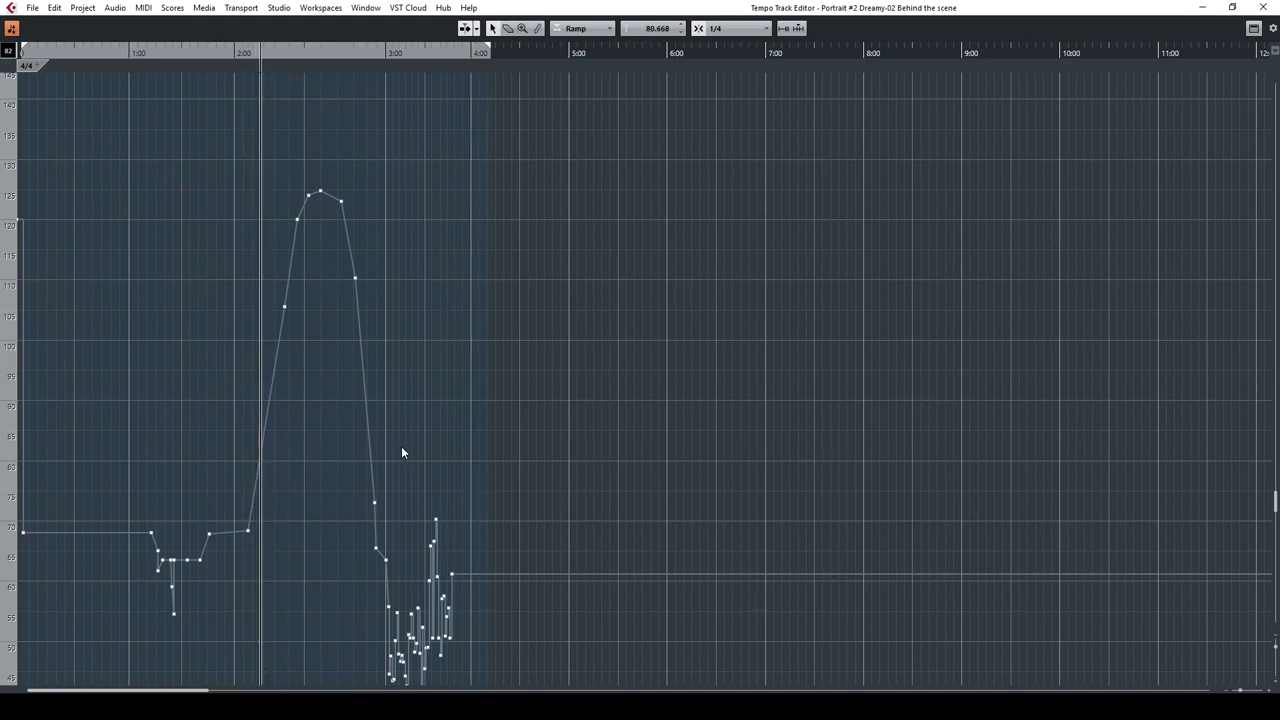
{"action": "scroll", "coordinate": [494, 396], "scroll_direction": "down", "scroll_amount": 3}
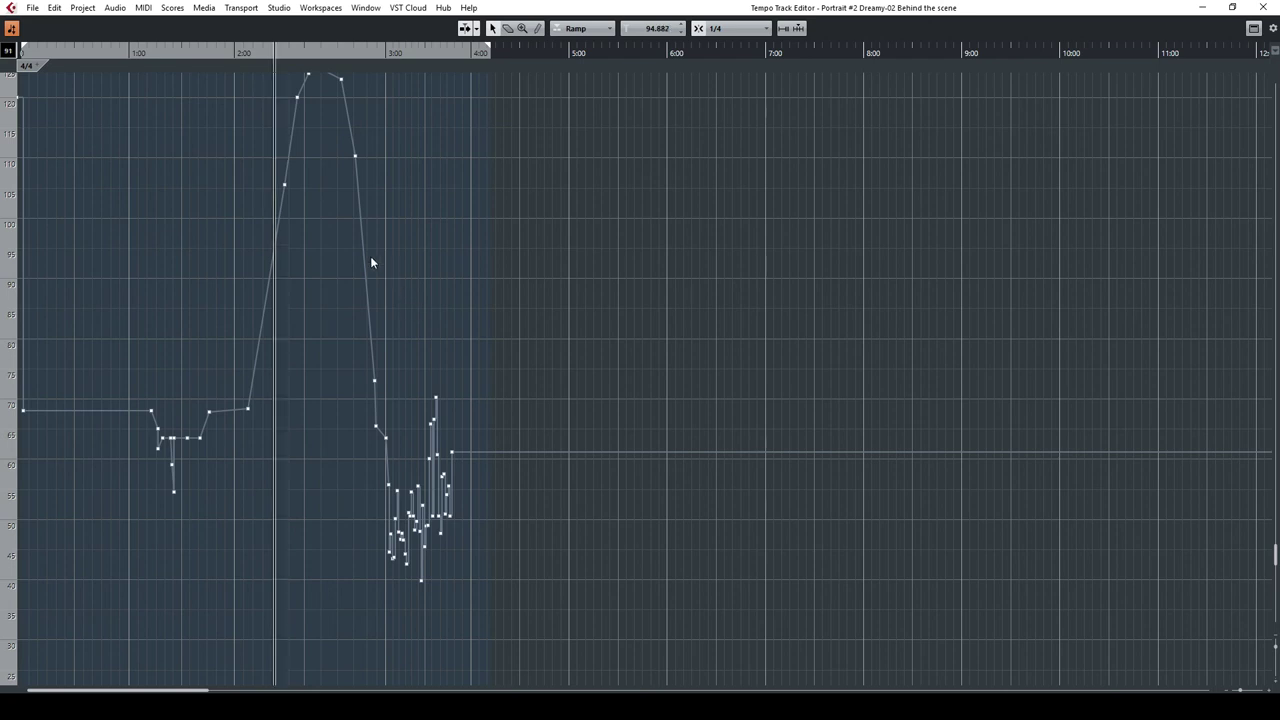
{"action": "scroll", "coordinate": [340, 235], "scroll_direction": "up", "scroll_amount": 3}
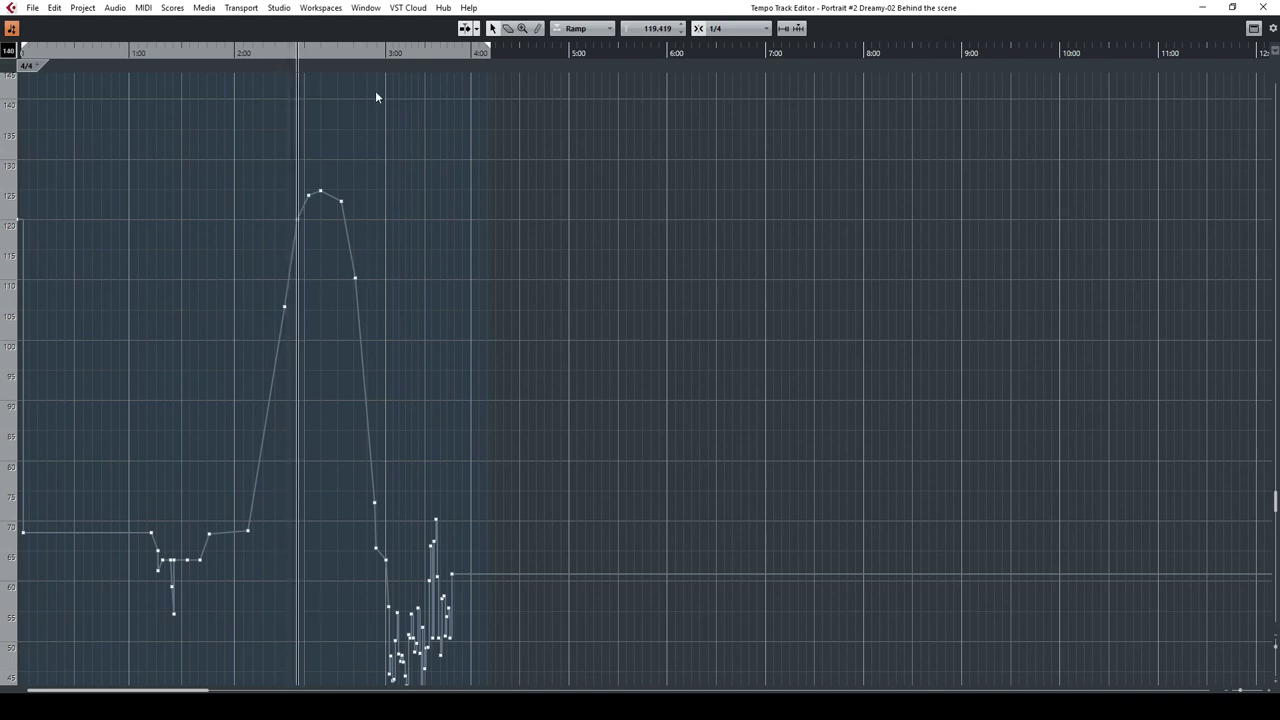
{"action": "left_click", "coordinate": [356, 51]}
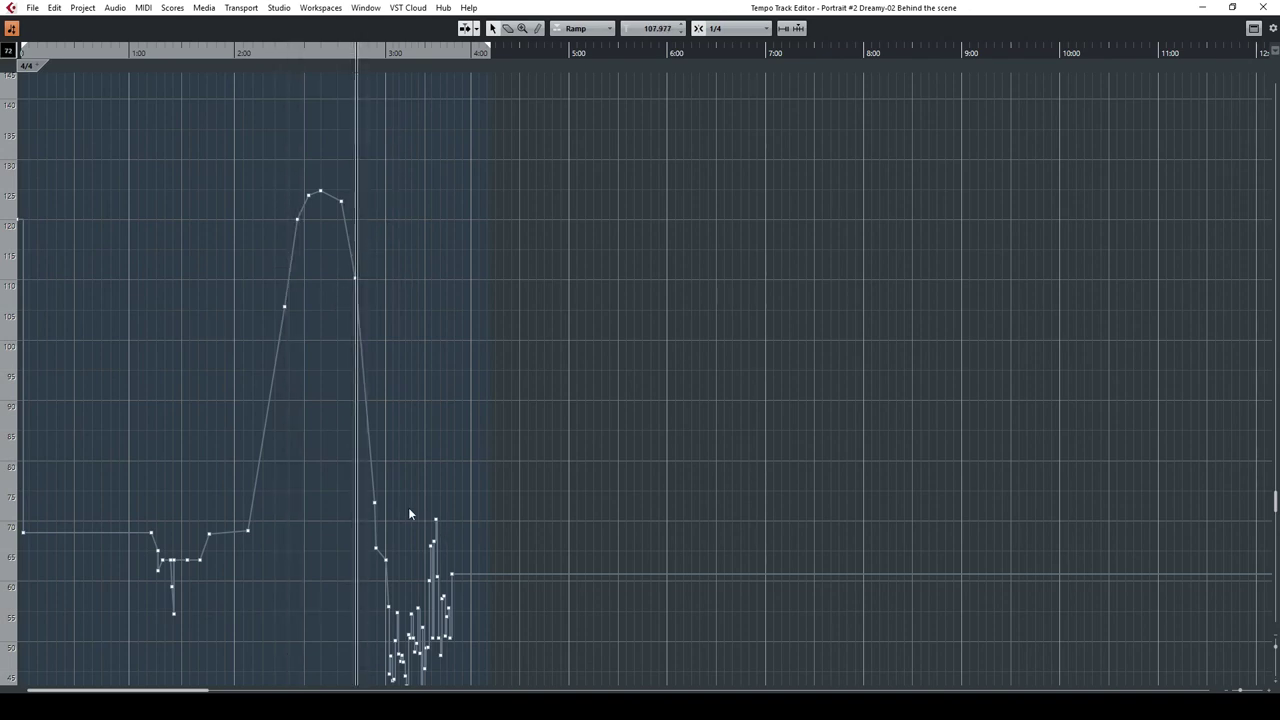
{"action": "scroll", "coordinate": [434, 520], "scroll_direction": "down", "scroll_amount": 3}
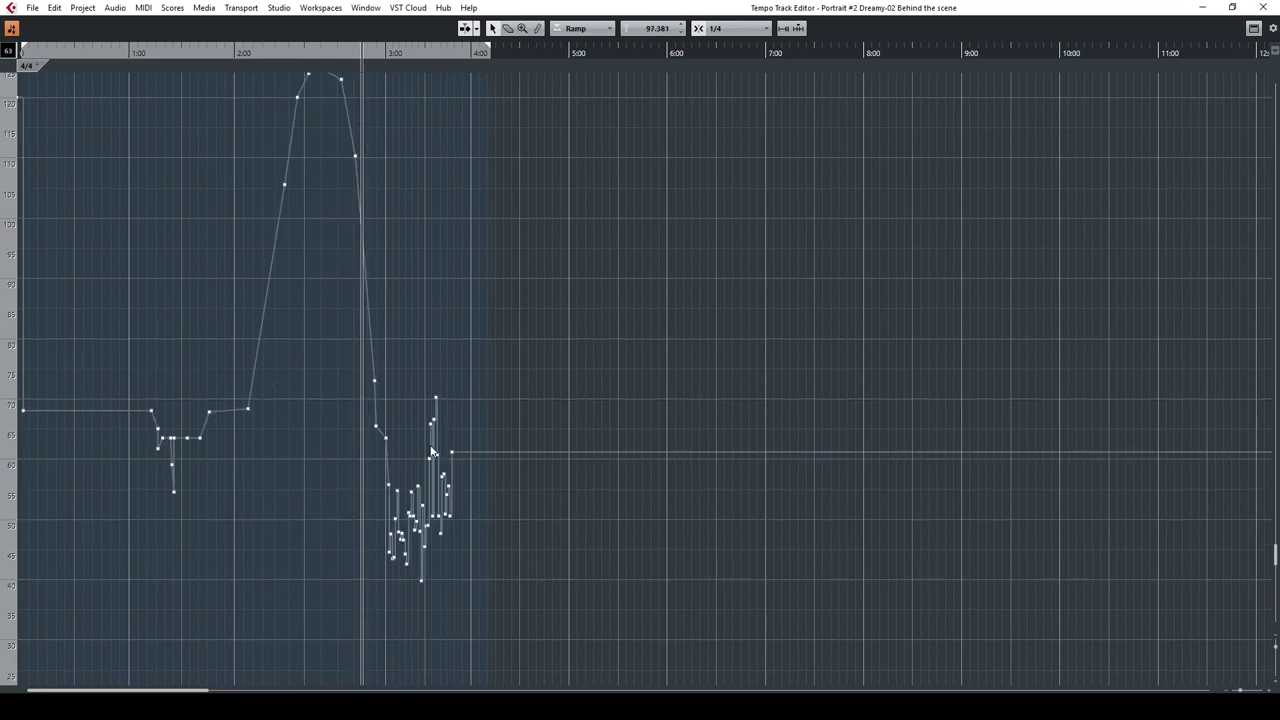
{"action": "scroll", "coordinate": [404, 545], "scroll_direction": "up", "scroll_amount": 4}
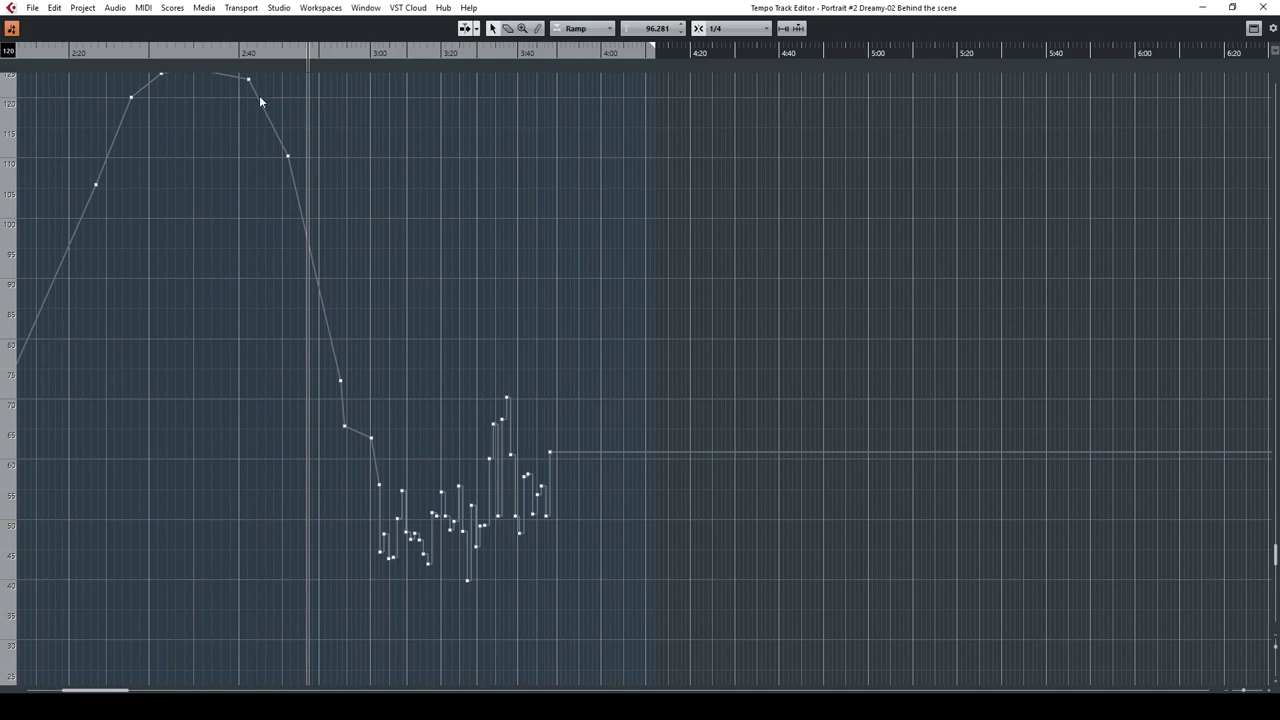
Play from the song's beginning and again from about 3:00, following the tempo changes of the closing section.
{"action": "left_click_drag", "start_coordinate": [241, 50], "coordinate": [43, 77]}
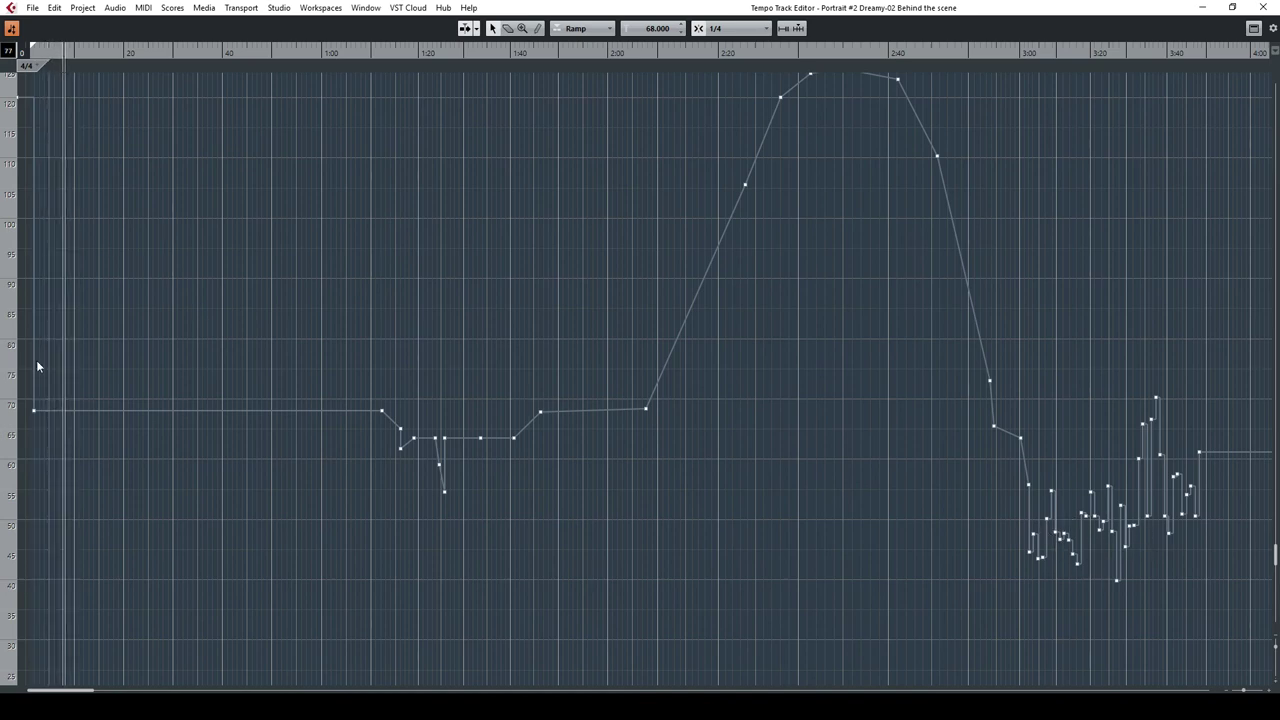
{"action": "left_click", "coordinate": [1021, 55]}
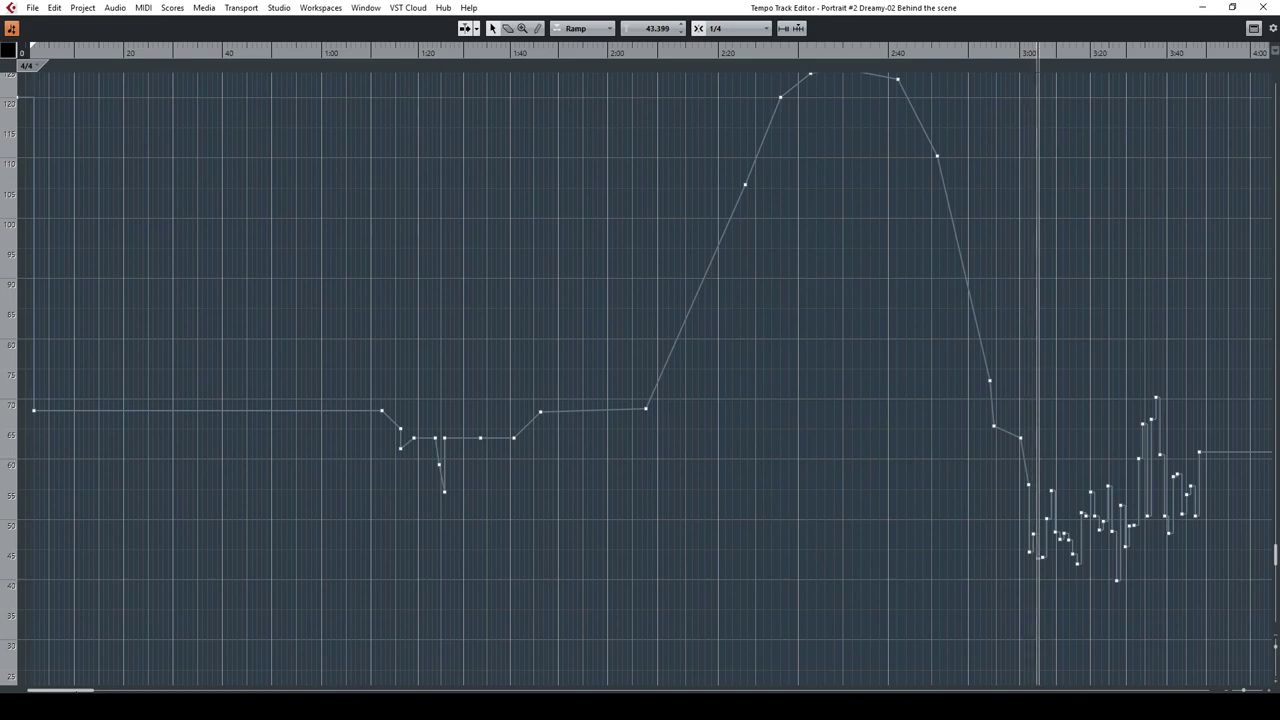
{"action": "left_click_drag", "start_coordinate": [77, 690], "coordinate": [105, 690]}
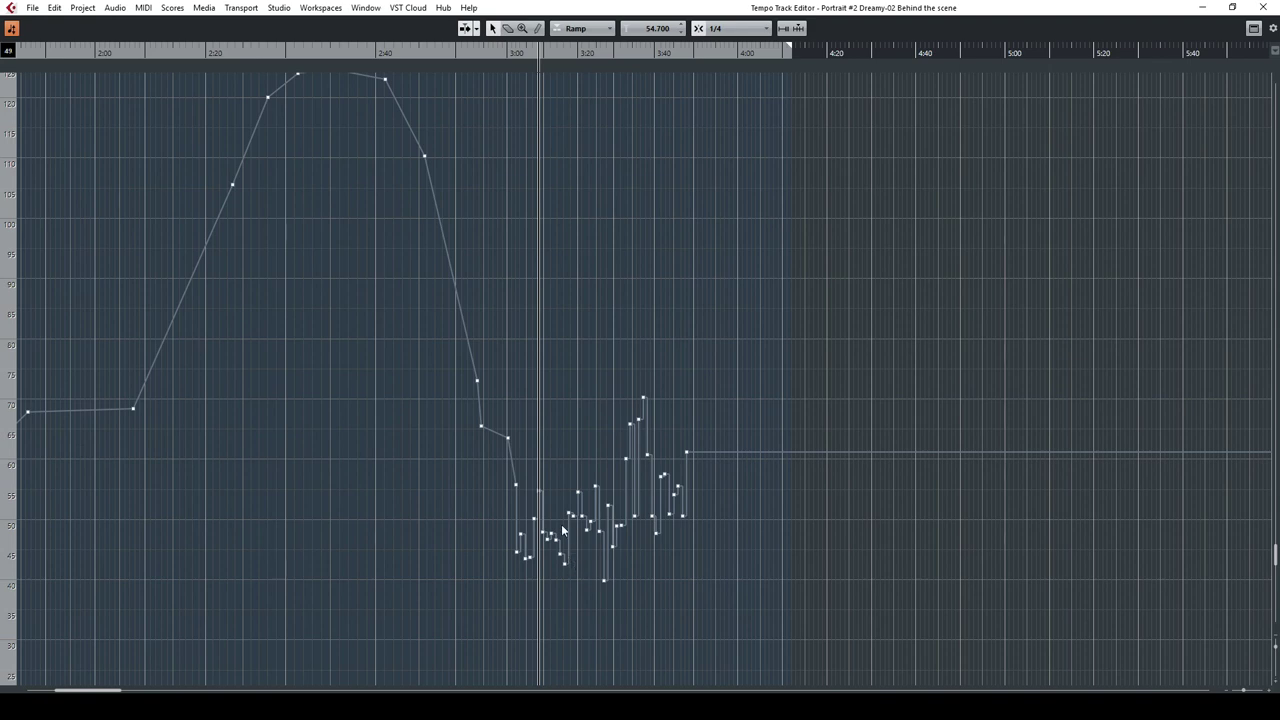
Close the tempo editor and show where the Merge Tempo from Tapping MIDI function is found, without applying it.
{"action": "left_click", "coordinate": [1259, 10]}
{"action": "left_click", "coordinate": [146, 9]}
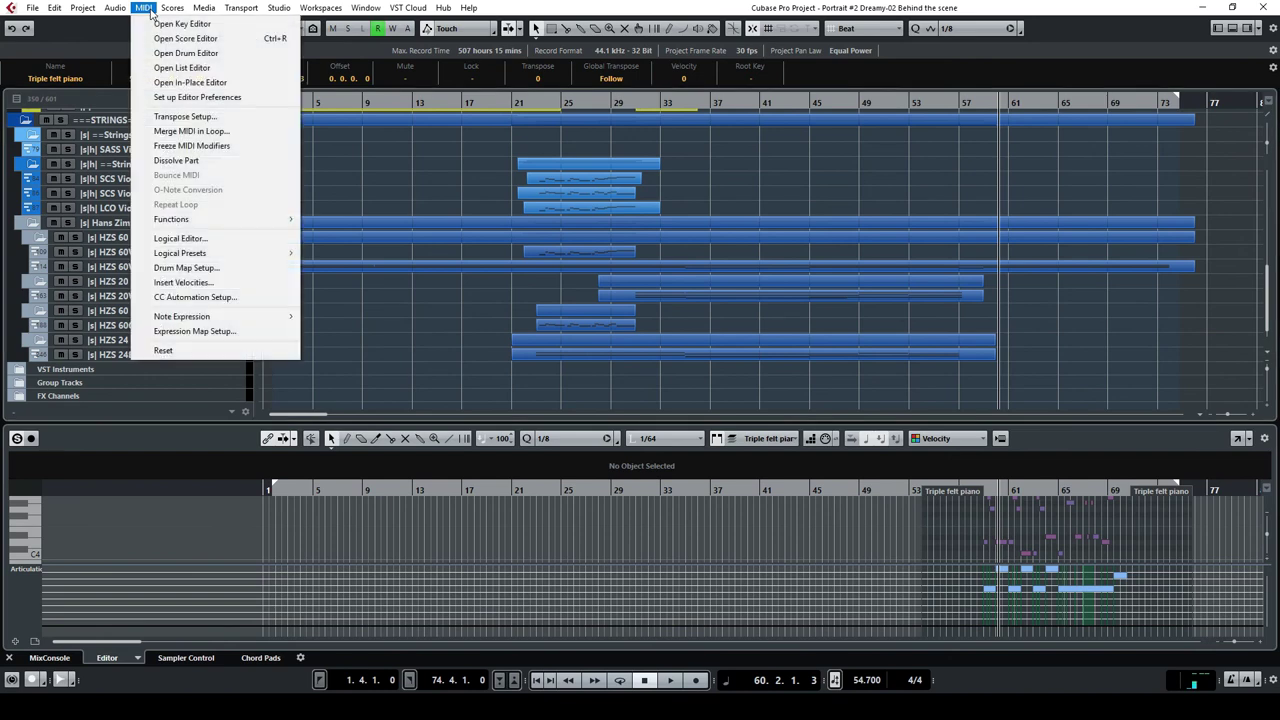
{"action": "mouse_move", "coordinate": [226, 220]}
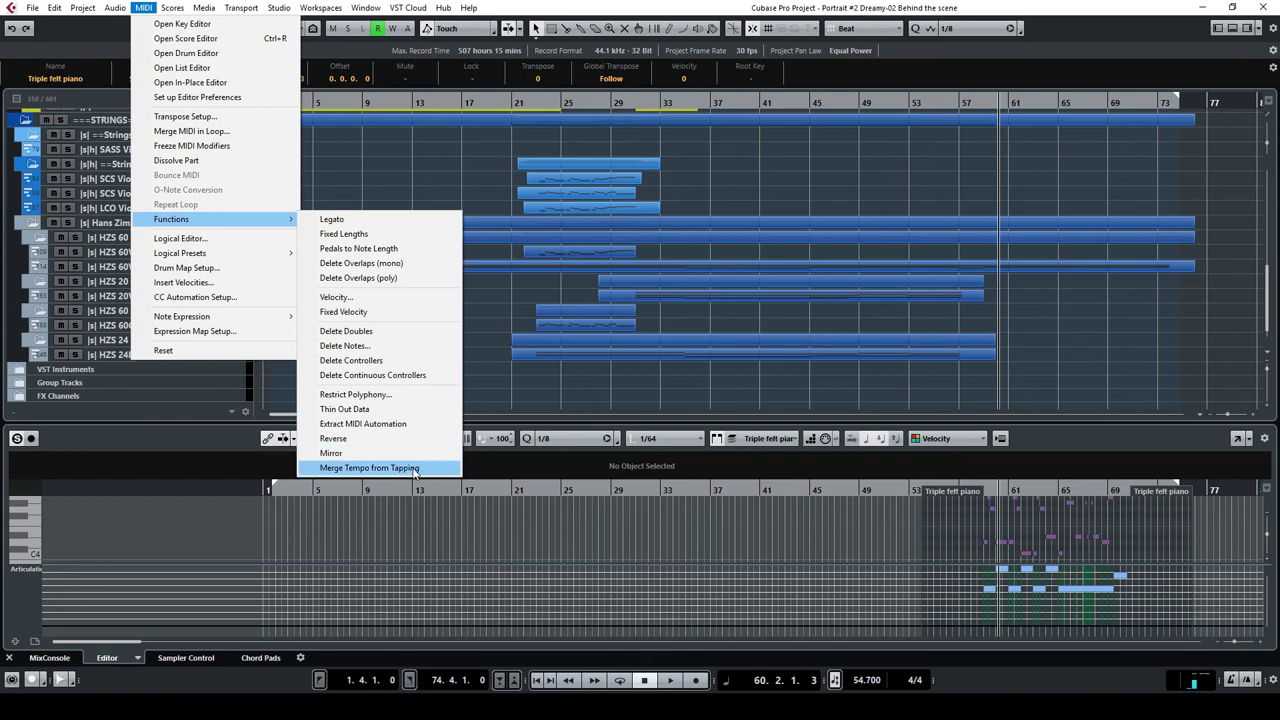
{"action": "left_click", "coordinate": [812, 373]}
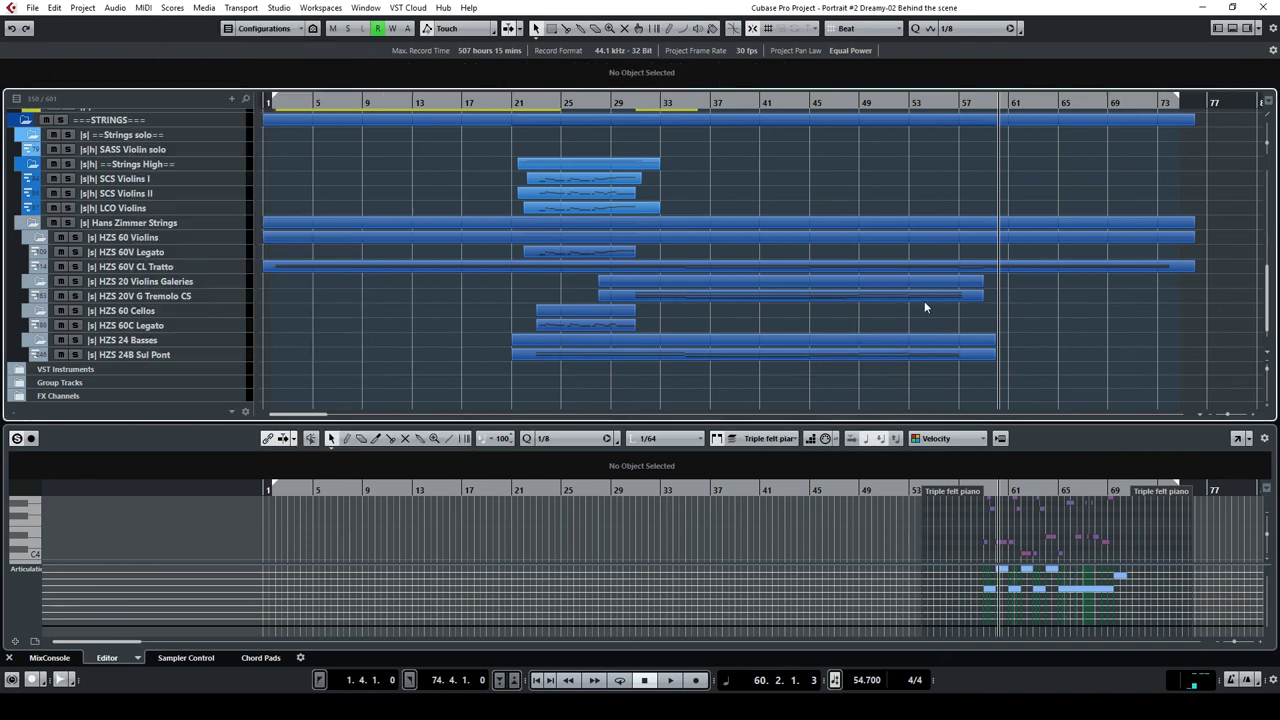
Show the project's MixConsole in a maximized window with its group, effect and output channels.
{"action": "left_click", "coordinate": [280, 8]}
{"action": "left_click", "coordinate": [306, 44]}
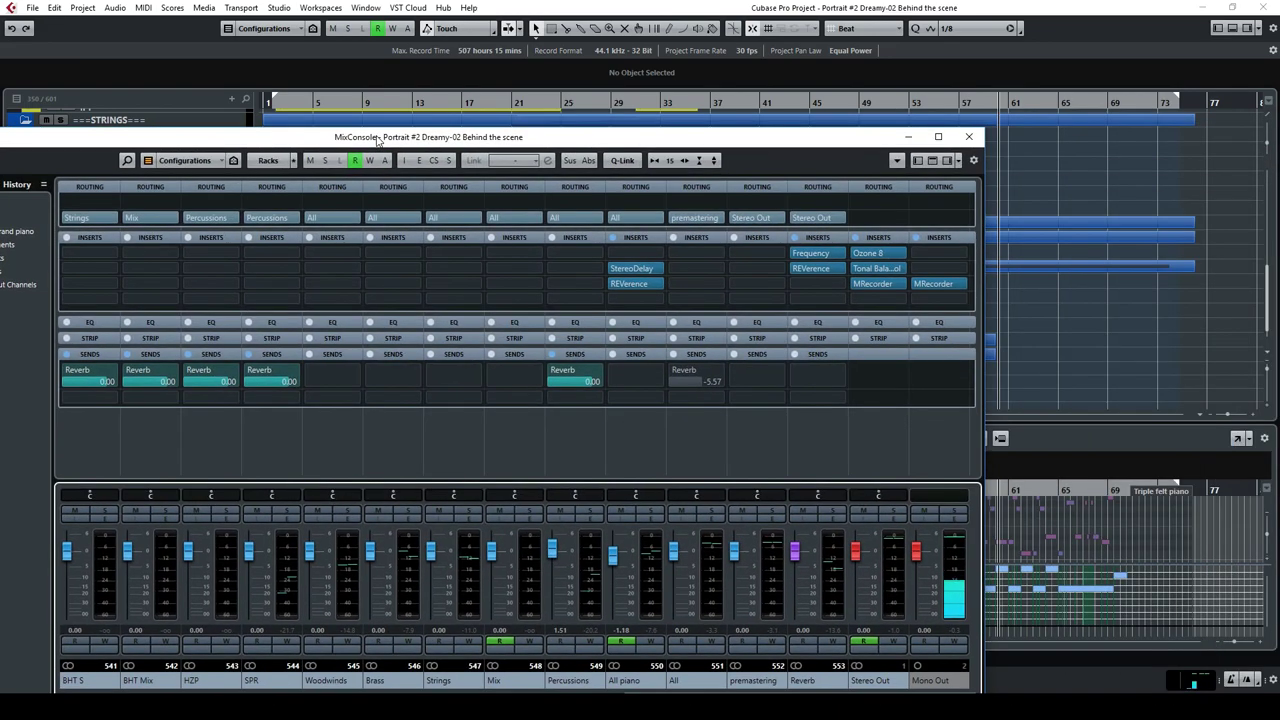
{"action": "double_click", "coordinate": [629, 138]}
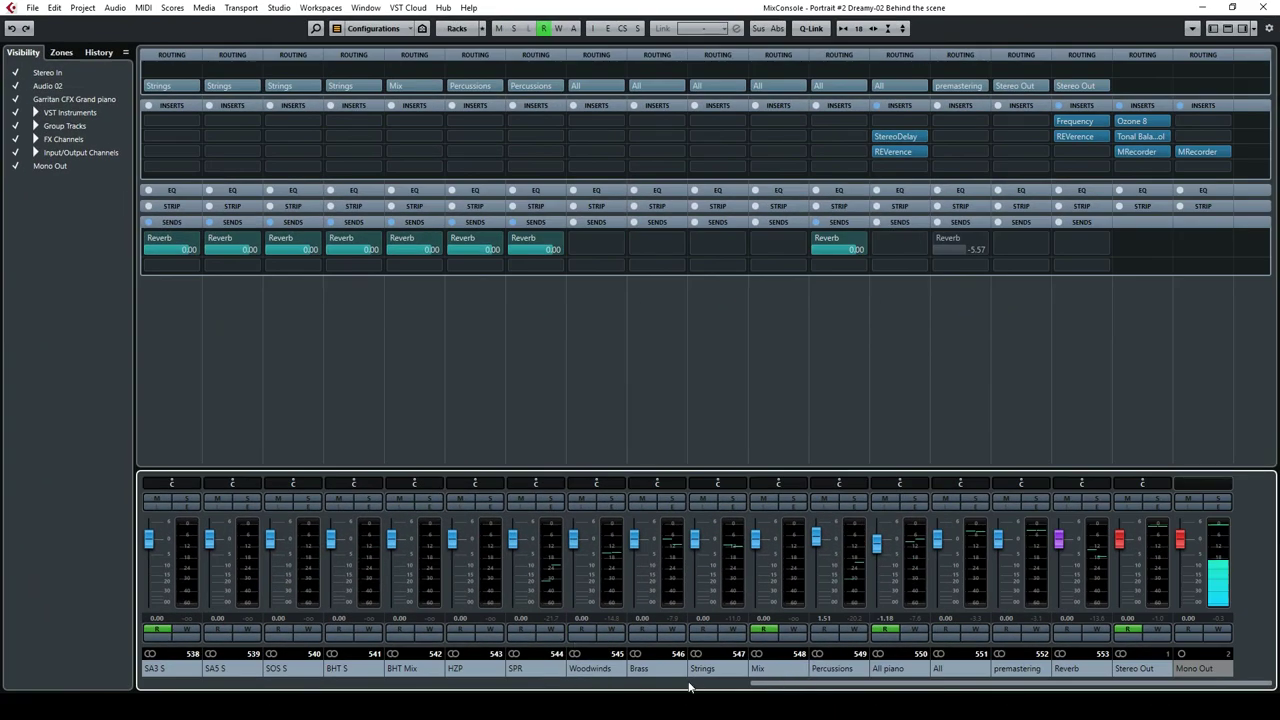
Show the Frequency equalizer and the REVerence plug-in inserted on the Reverb channel, closing each editor after viewing.
{"action": "left_click_drag", "start_coordinate": [786, 688], "coordinate": [848, 670]}
{"action": "left_click", "coordinate": [1074, 119]}
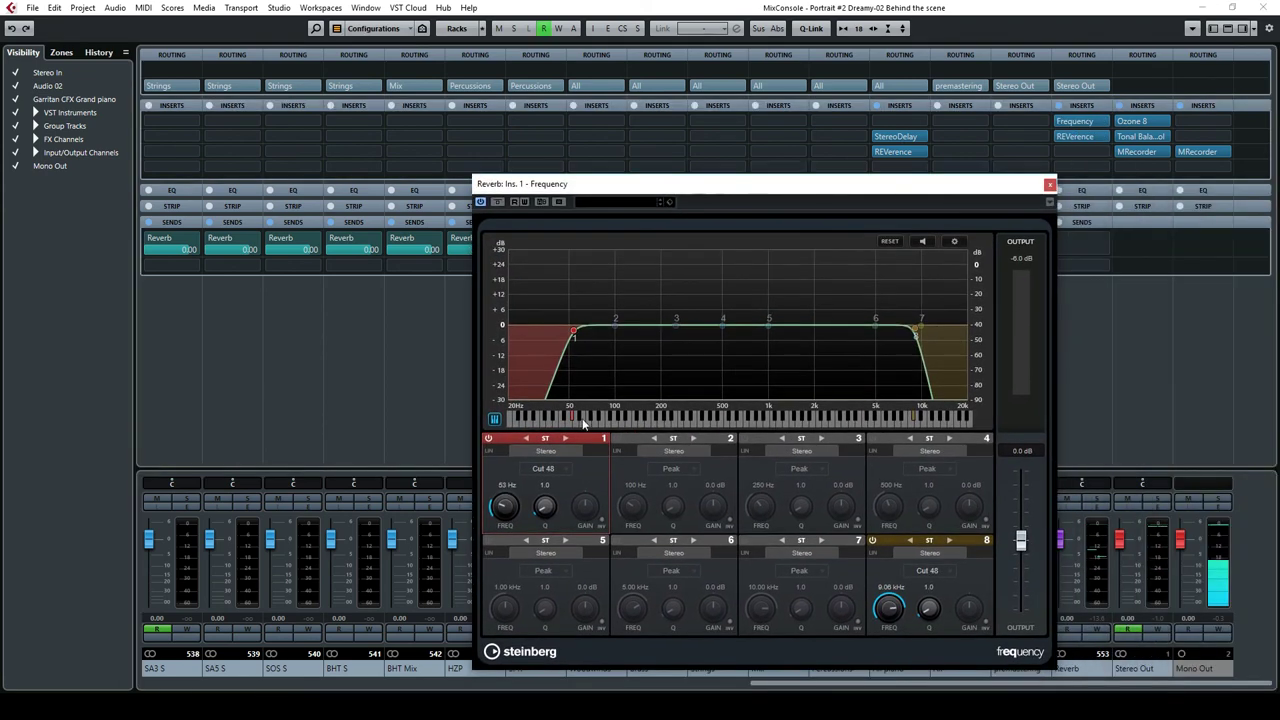
{"action": "left_click", "coordinate": [1049, 186]}
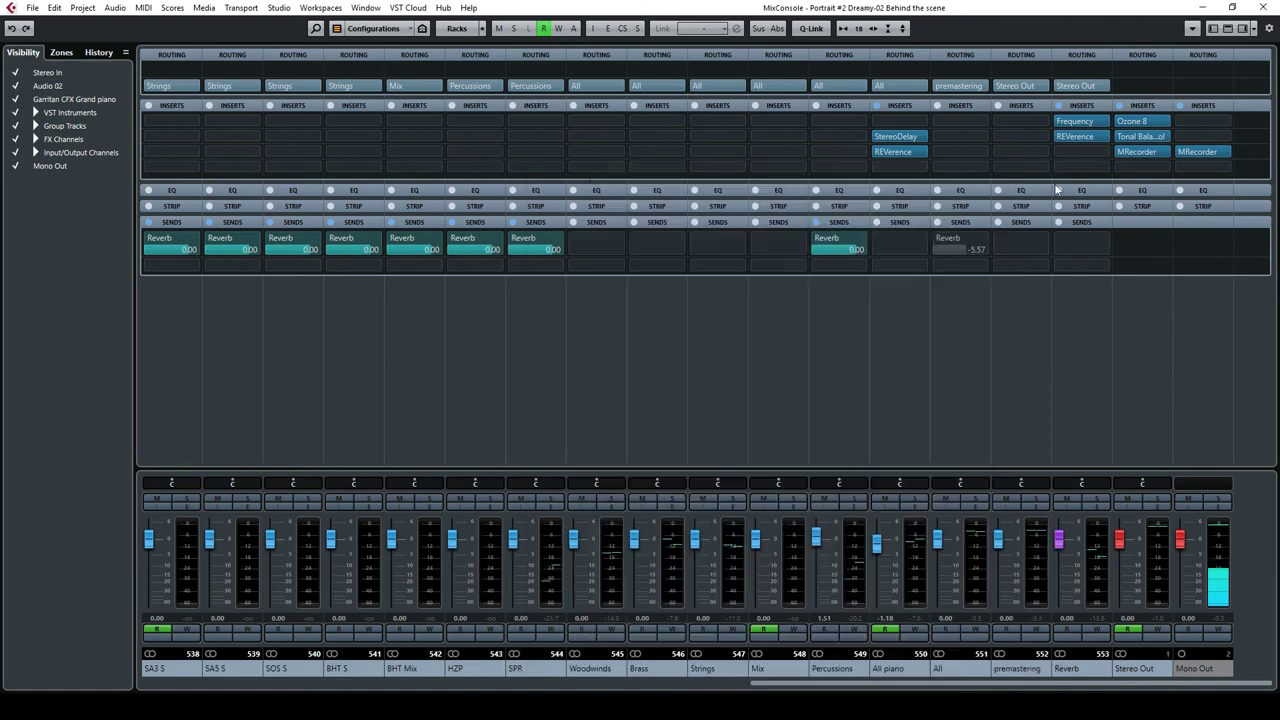
{"action": "left_click", "coordinate": [1071, 137]}
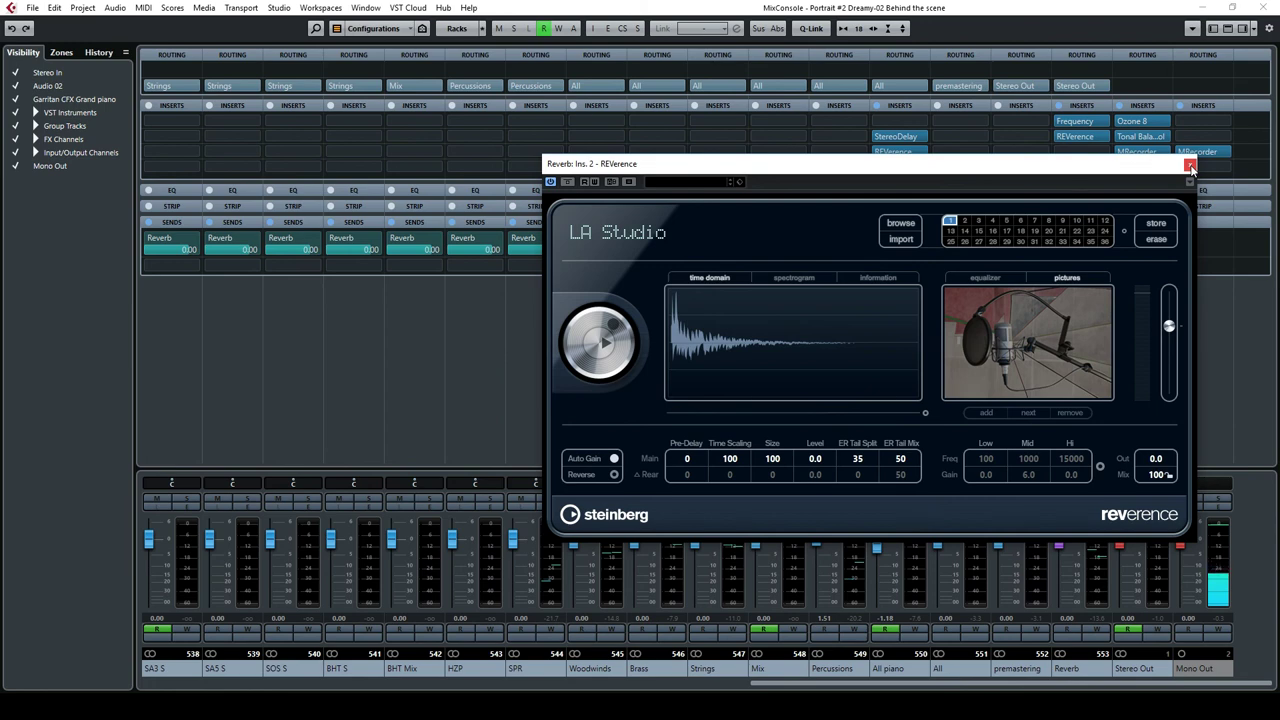
{"action": "left_click", "coordinate": [1190, 166]}
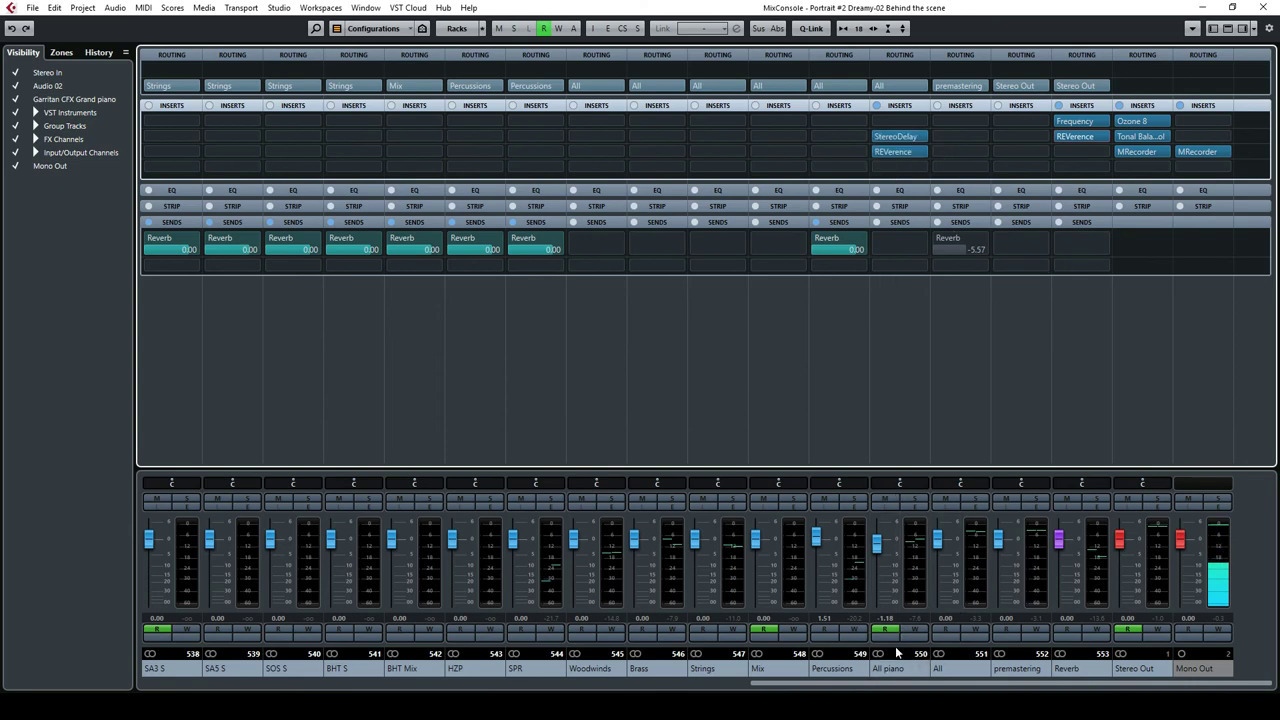
Show the Neutron 2 equalizer curve inserted on the Garritan CFX Grand piano channel and close its editor.
{"action": "mouse_move", "coordinate": [897, 145]}
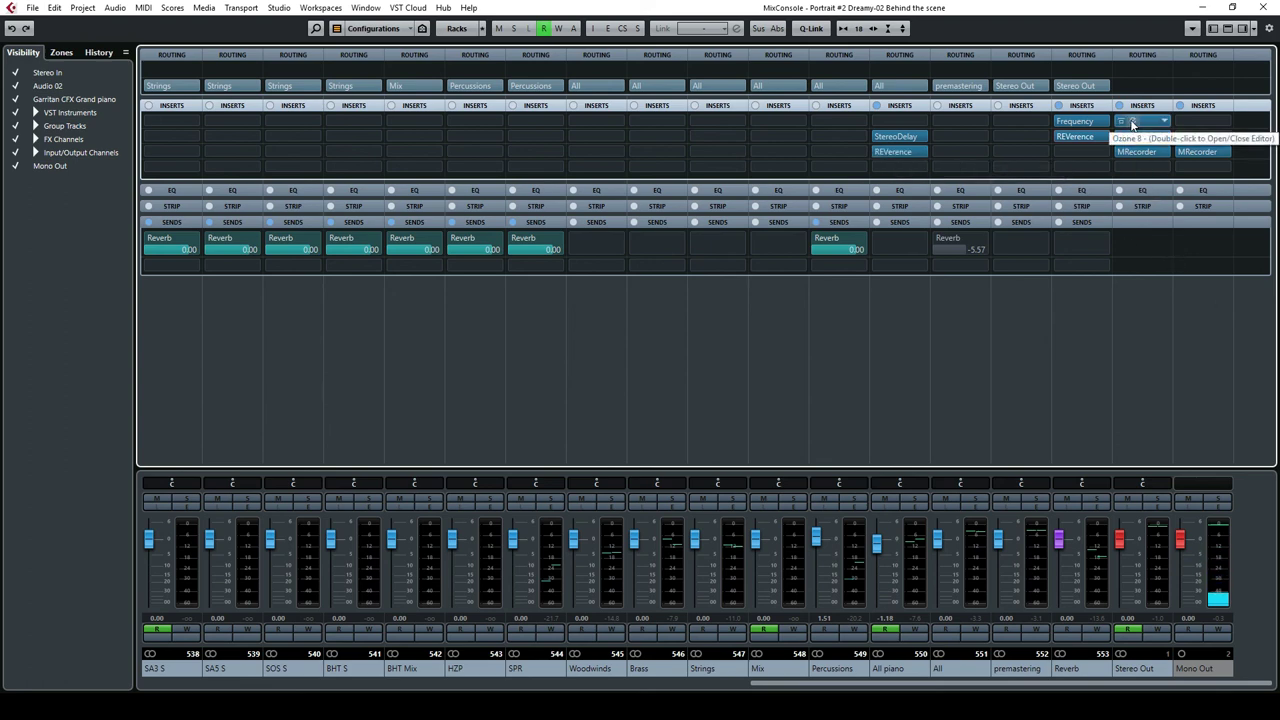
{"action": "left_click_drag", "start_coordinate": [857, 688], "coordinate": [232, 661]}
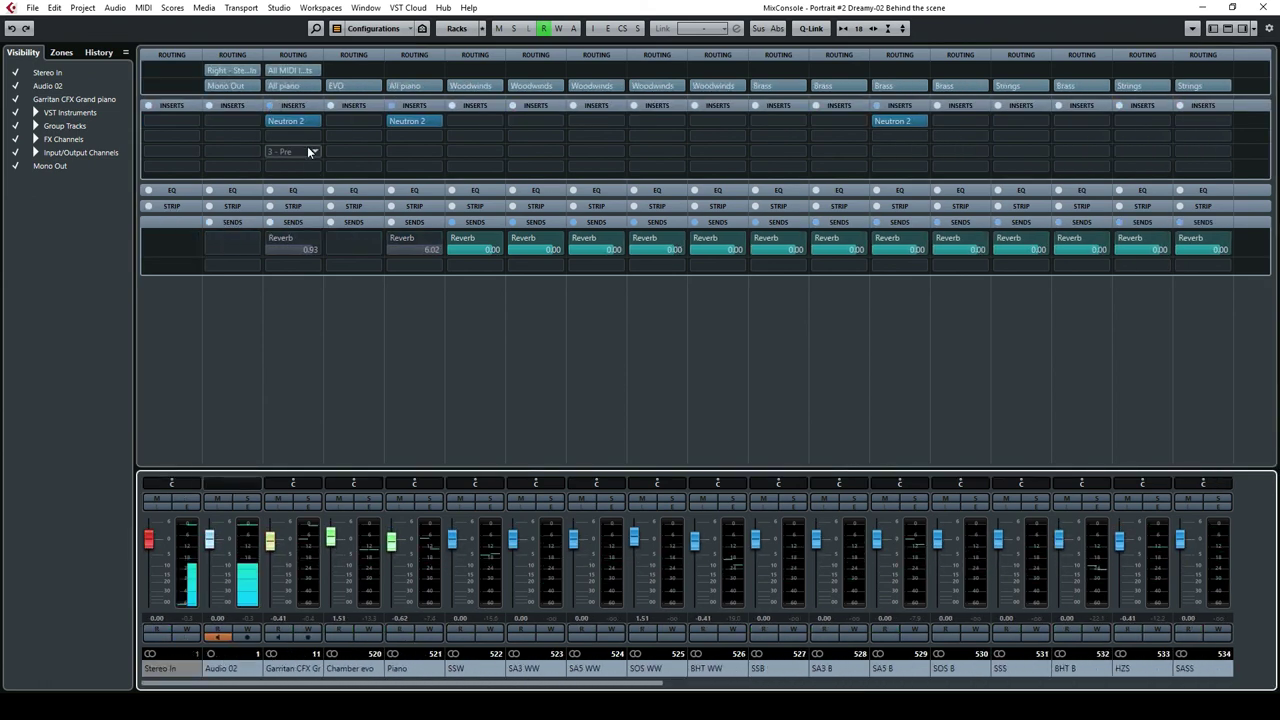
{"action": "left_click", "coordinate": [288, 121]}
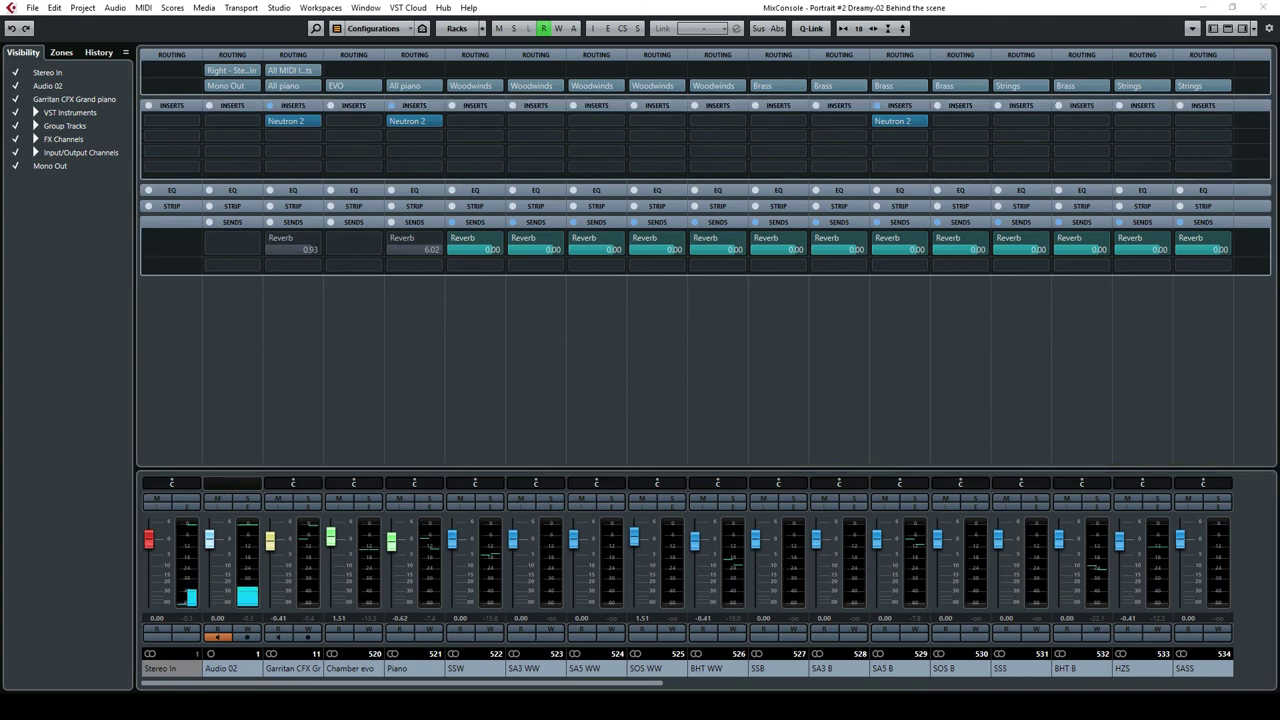
{"action": "left_click_drag", "start_coordinate": [1279, 190], "coordinate": [541, 112]}
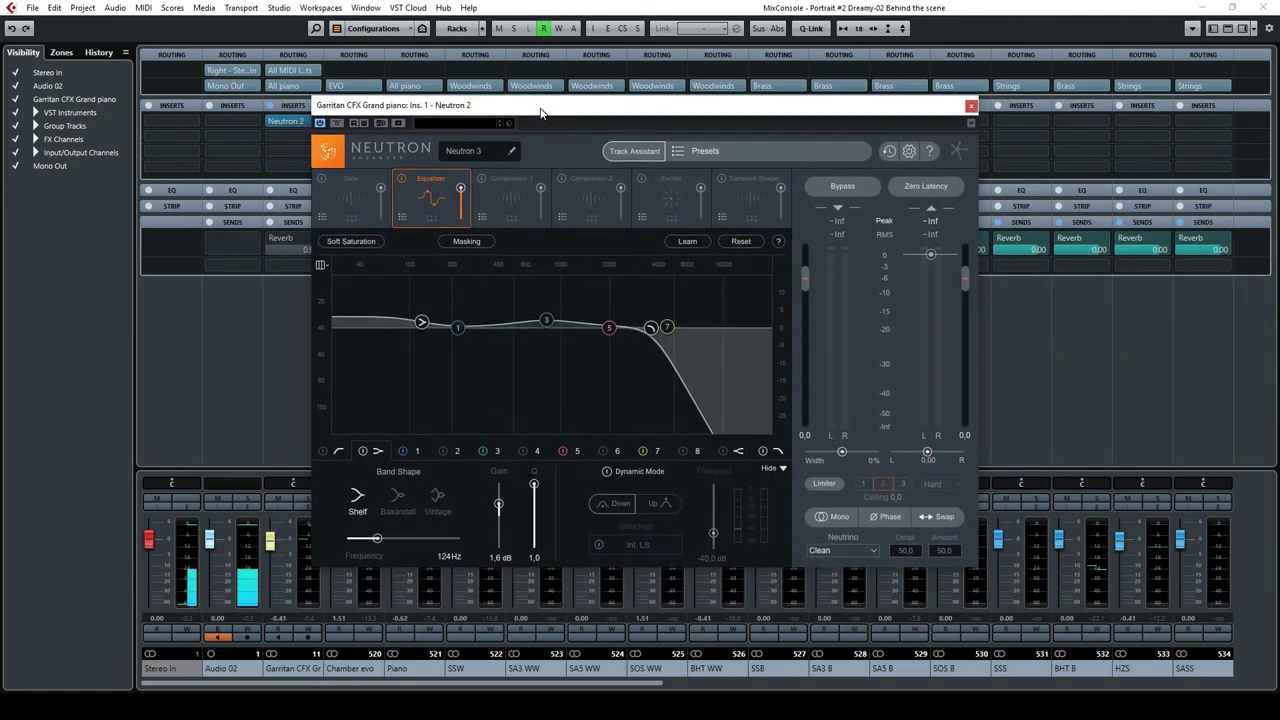
{"action": "left_click", "coordinate": [969, 105]}
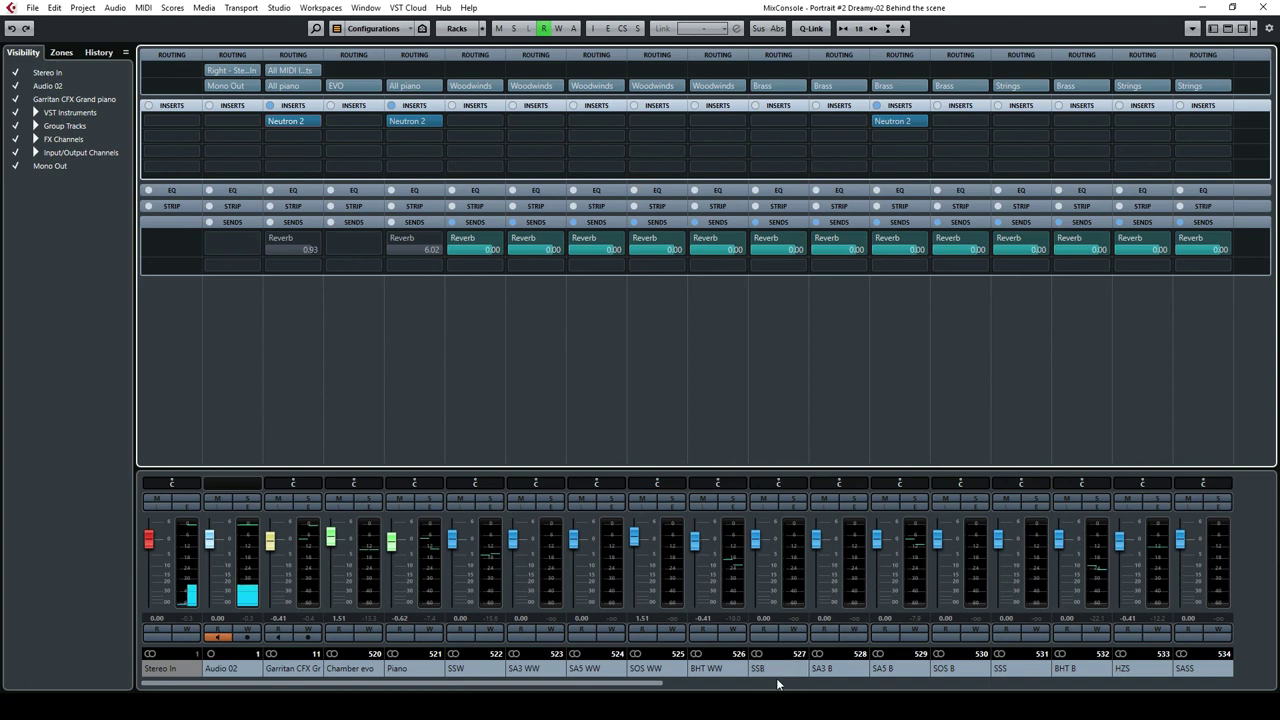
Show the Neutron 2 equalizer curve inserted on the EVO strings channel and close its editor.
{"action": "left_click", "coordinate": [684, 686]}
{"action": "left_click_drag", "start_coordinate": [684, 686], "coordinate": [950, 677]}
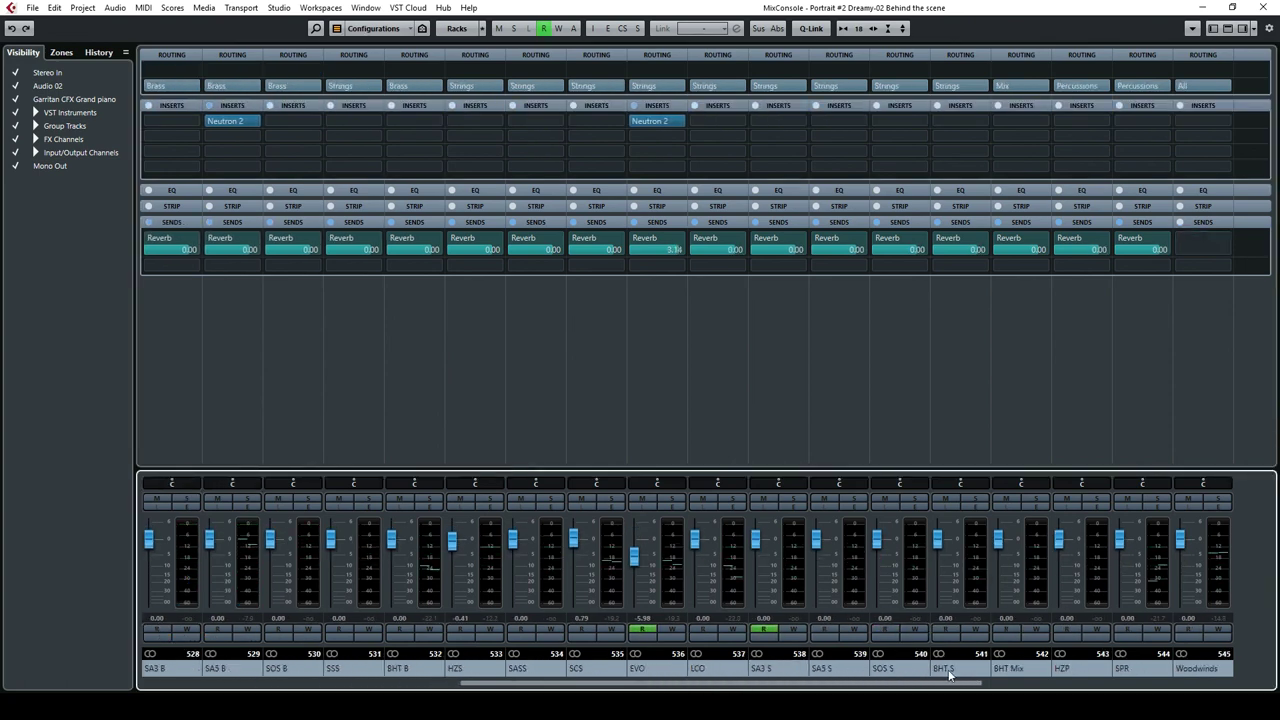
{"action": "left_click", "coordinate": [650, 123]}
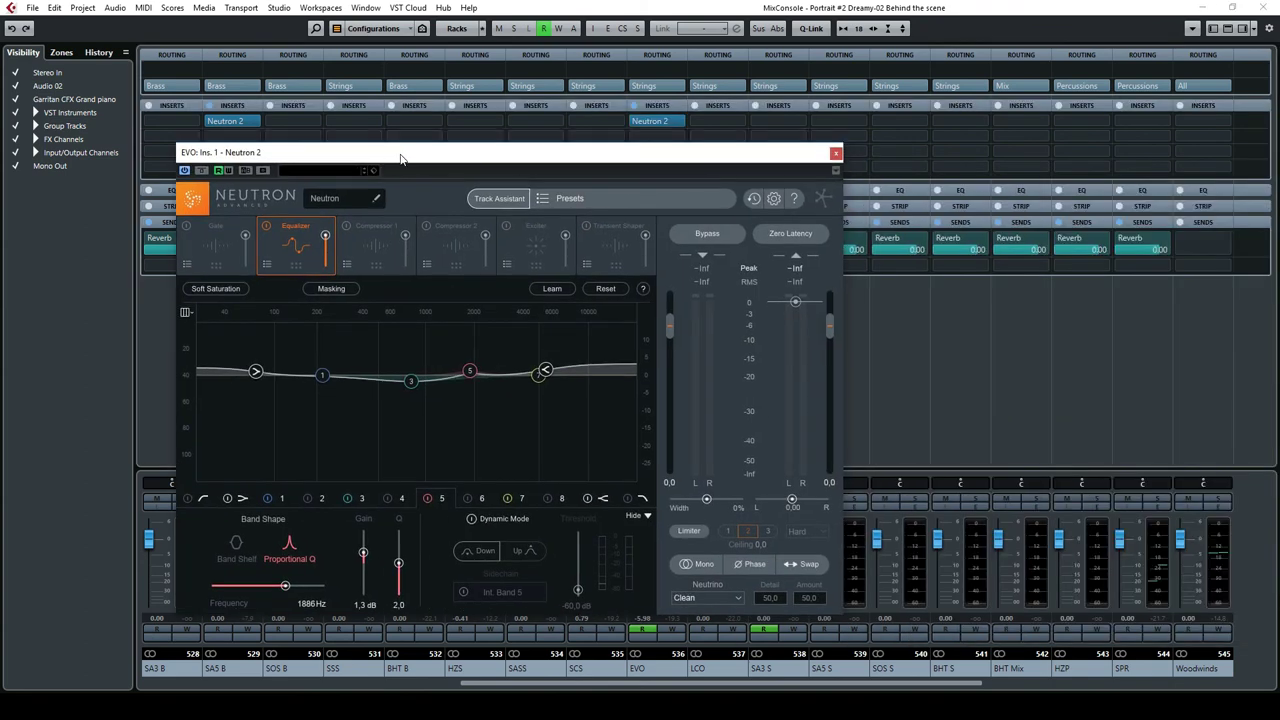
{"action": "left_click", "coordinate": [835, 153]}
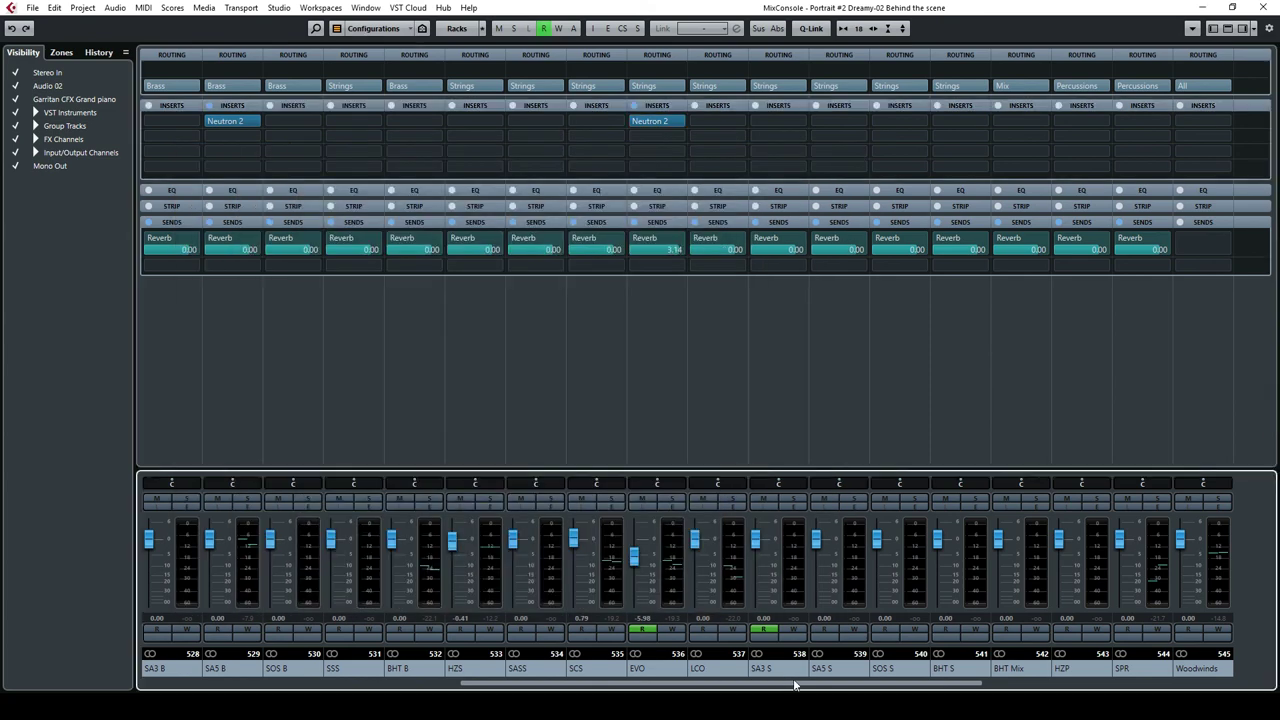
Show the Equalizer, Dynamics and Maximizer modules of Ozone 8 on the Stereo Out channel, and close the plug-in.
{"action": "left_click_drag", "start_coordinate": [948, 688], "coordinate": [1224, 686]}
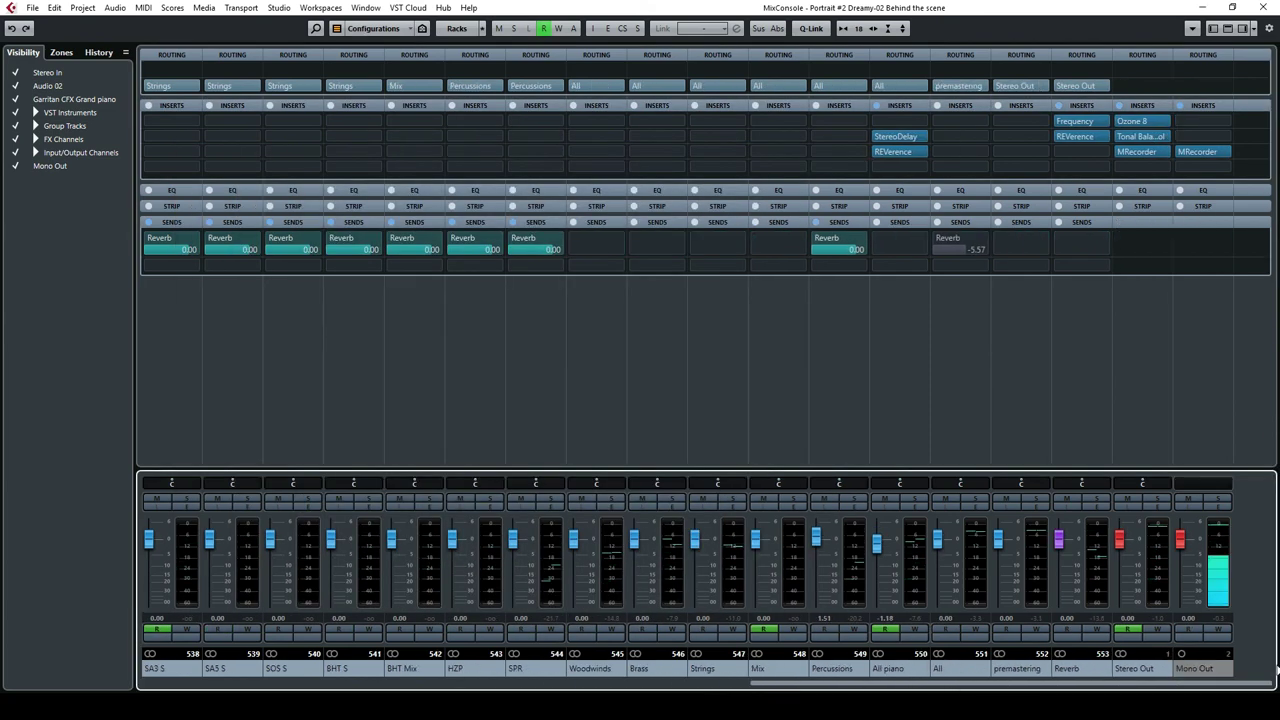
{"action": "left_click", "coordinate": [1132, 122]}
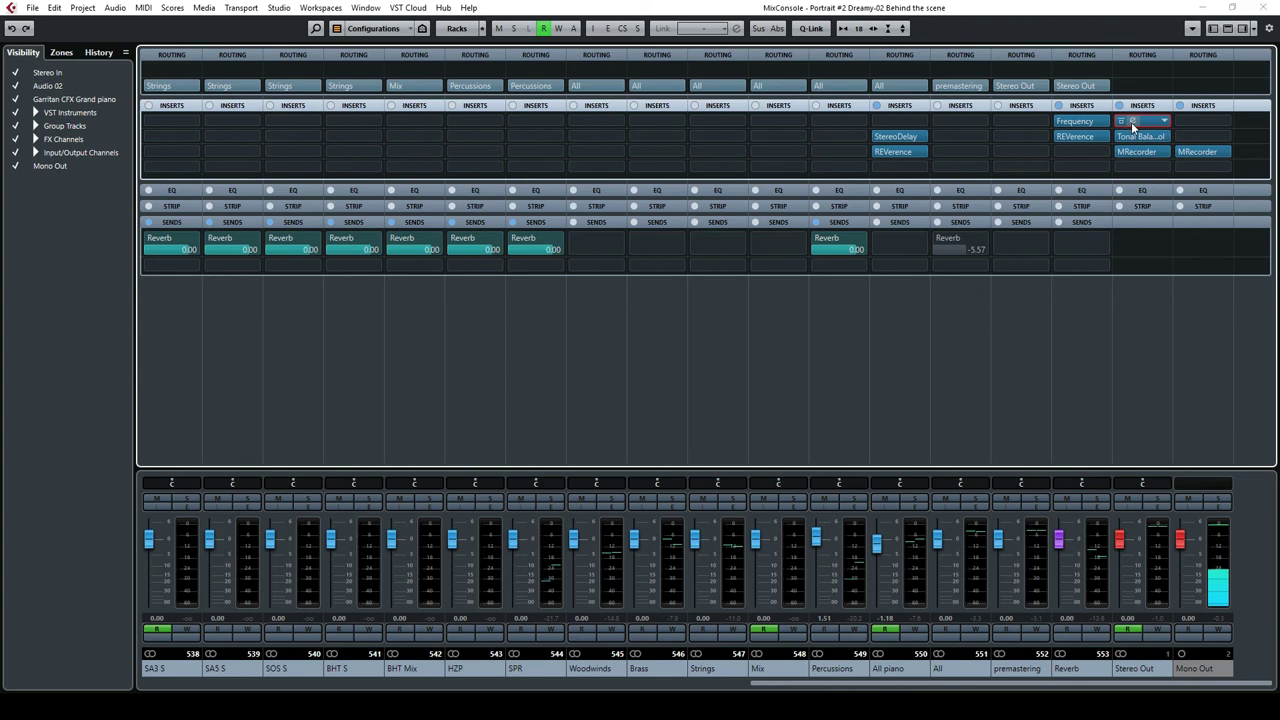
{"action": "left_click", "coordinate": [1133, 122]}
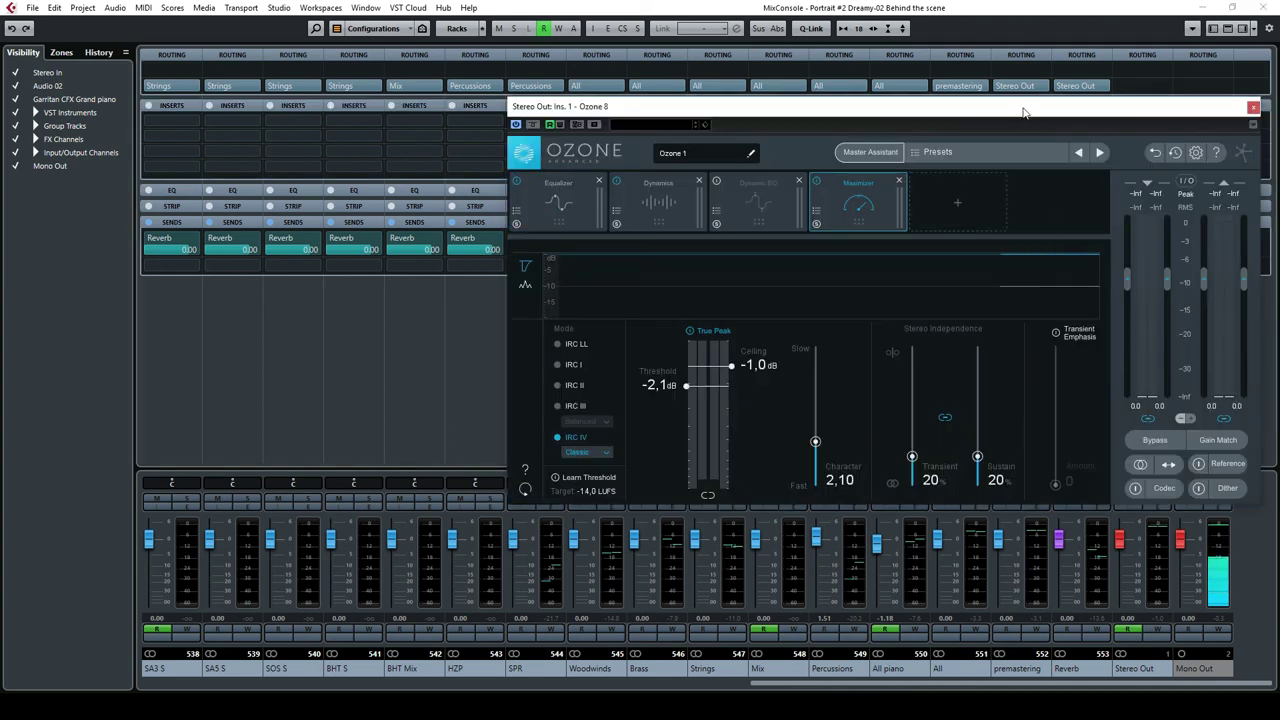
{"action": "left_click", "coordinate": [411, 201]}
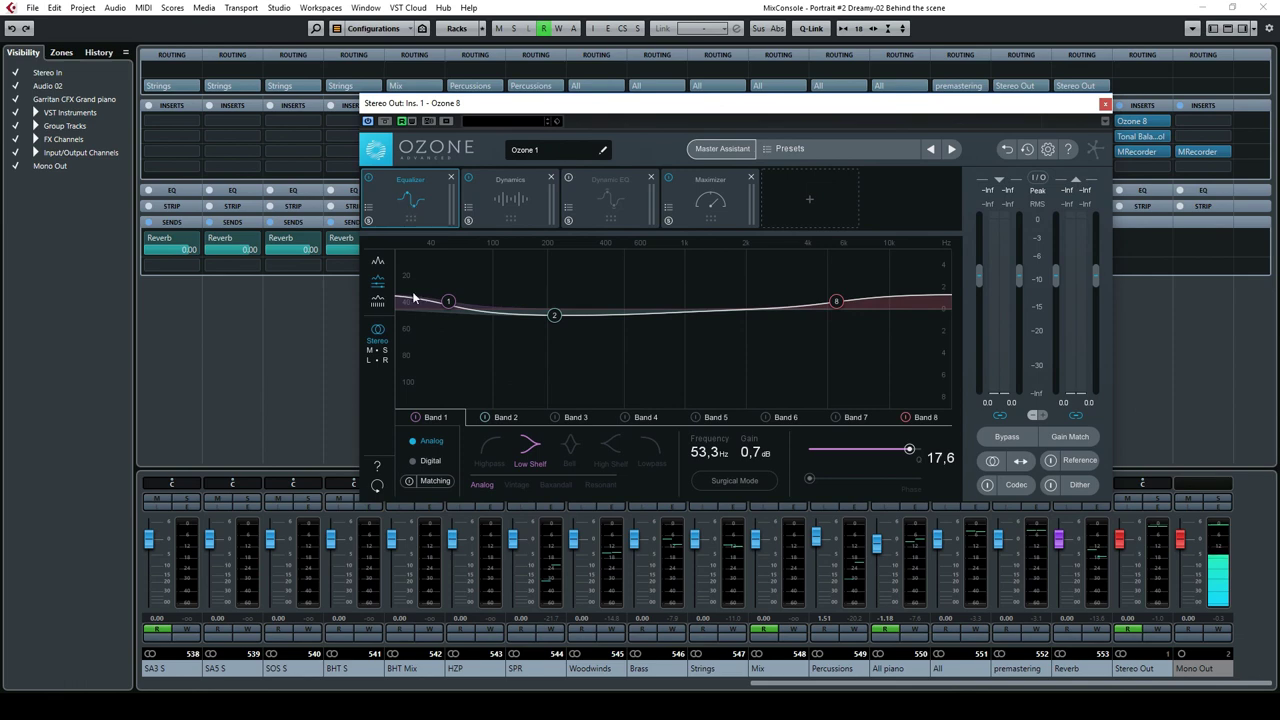
{"action": "left_click", "coordinate": [512, 199]}
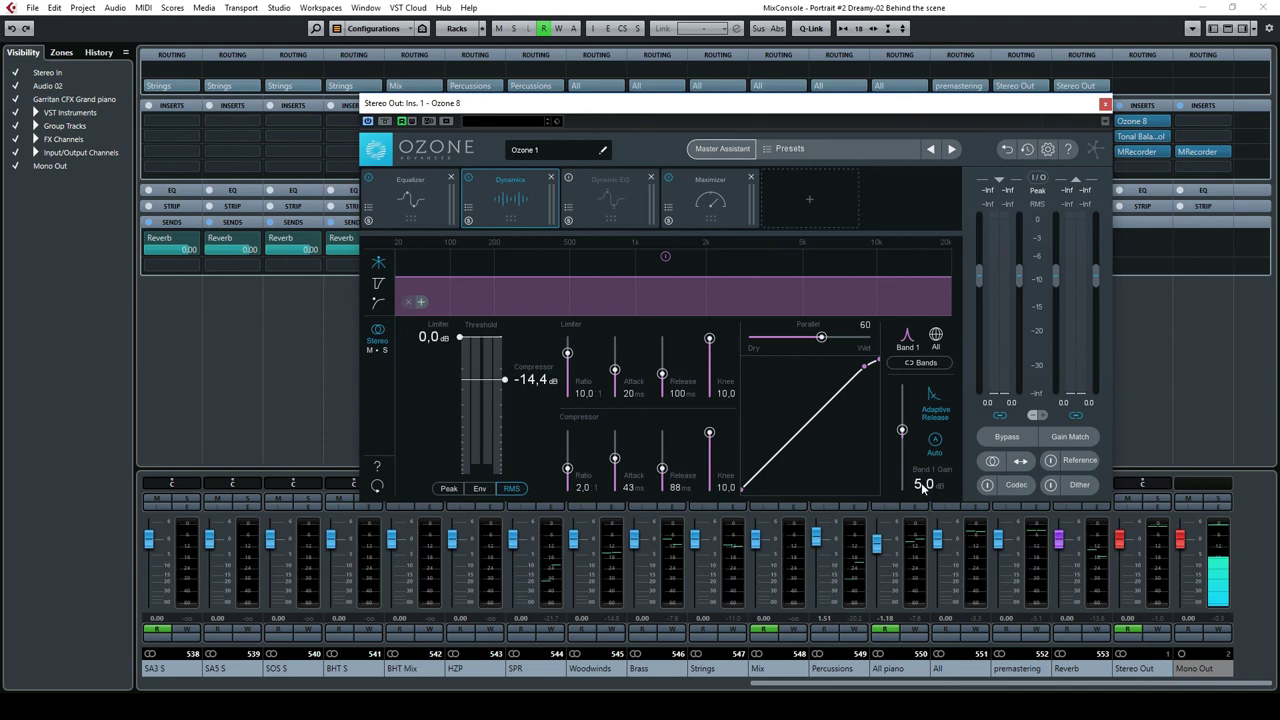
{"action": "left_click", "coordinate": [710, 216]}
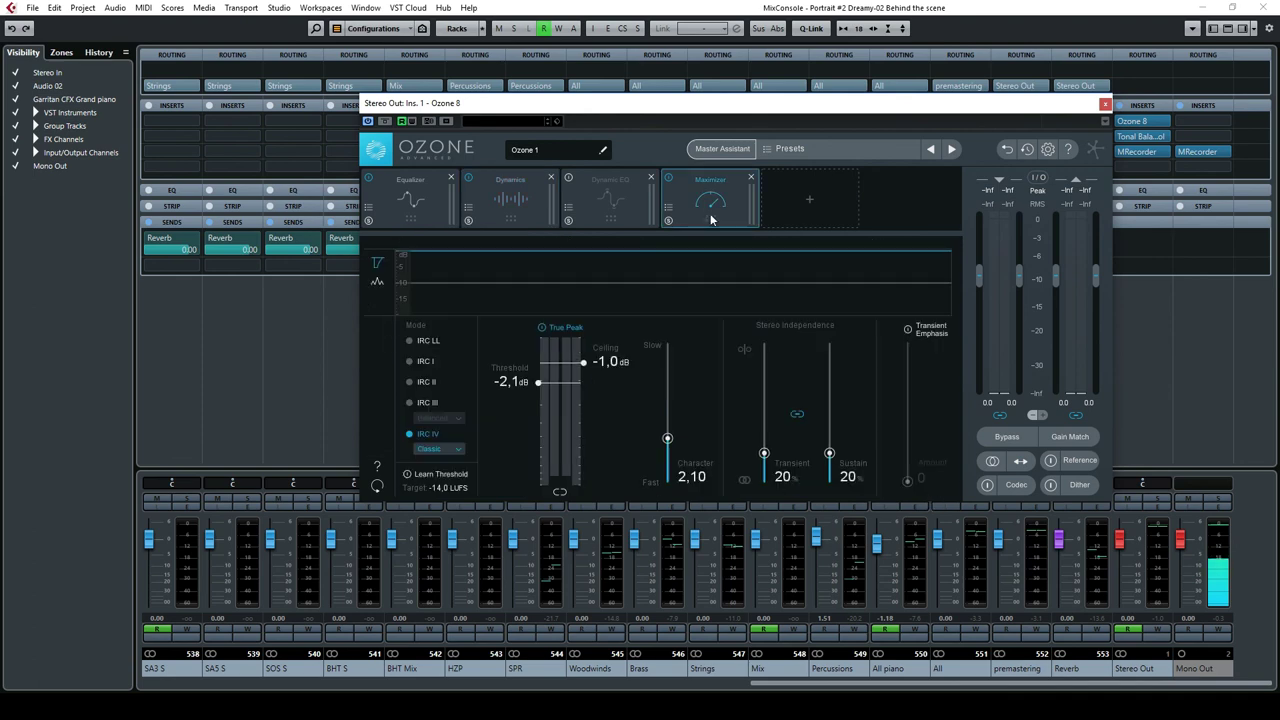
{"action": "left_click", "coordinate": [1105, 104]}
Close the MixConsole and return to the piano and MIDI tracks at the beginning of the project's track list.
{"action": "left_click", "coordinate": [1258, 7]}
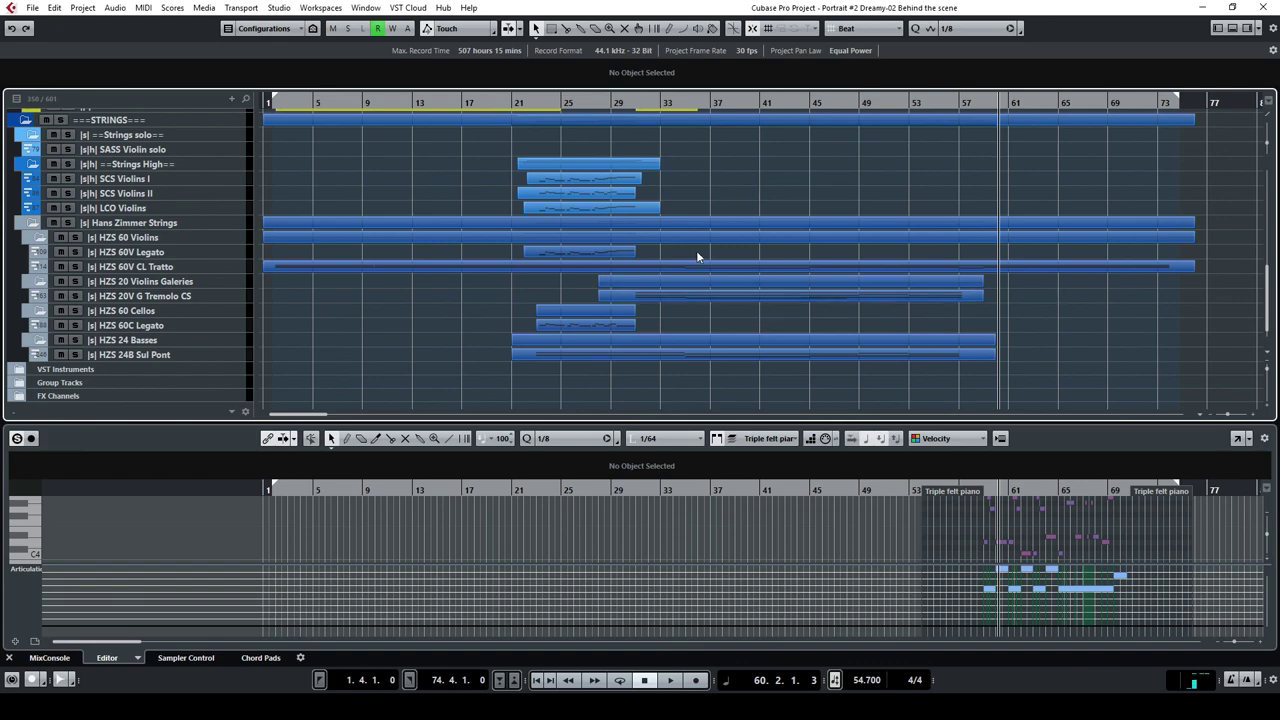
{"action": "scroll", "coordinate": [747, 182], "scroll_direction": "up", "scroll_amount": 15}
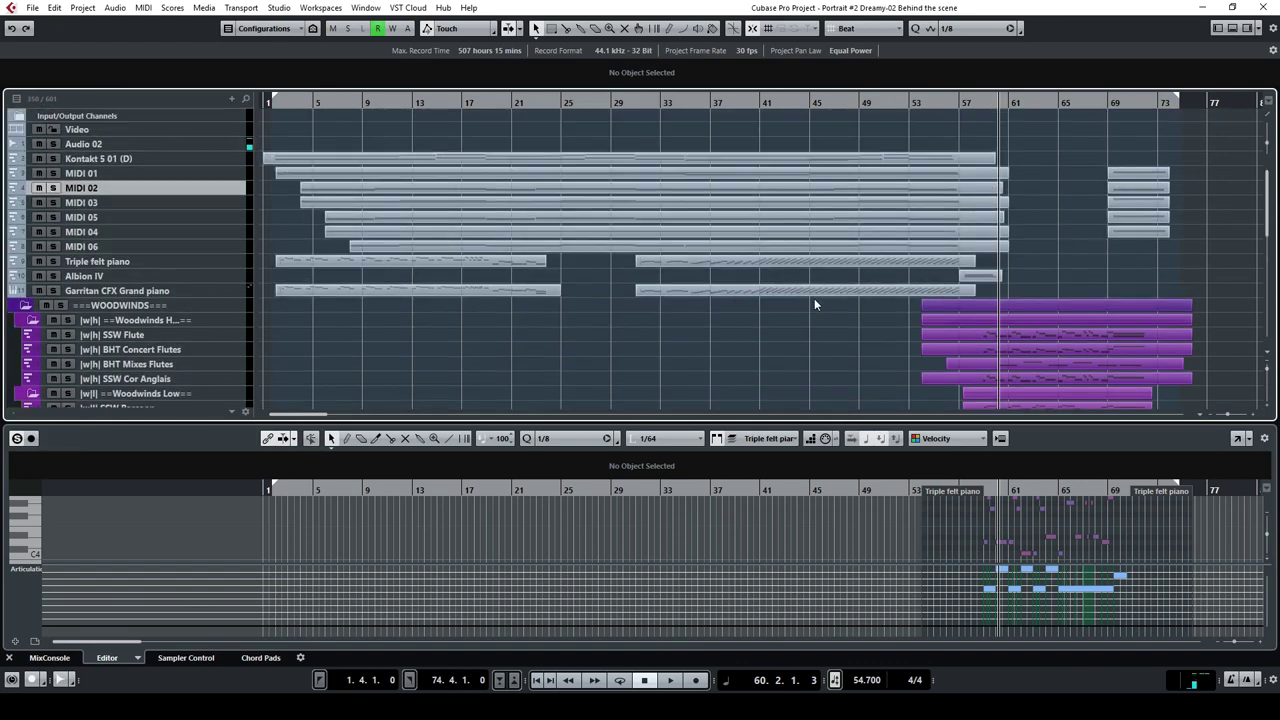